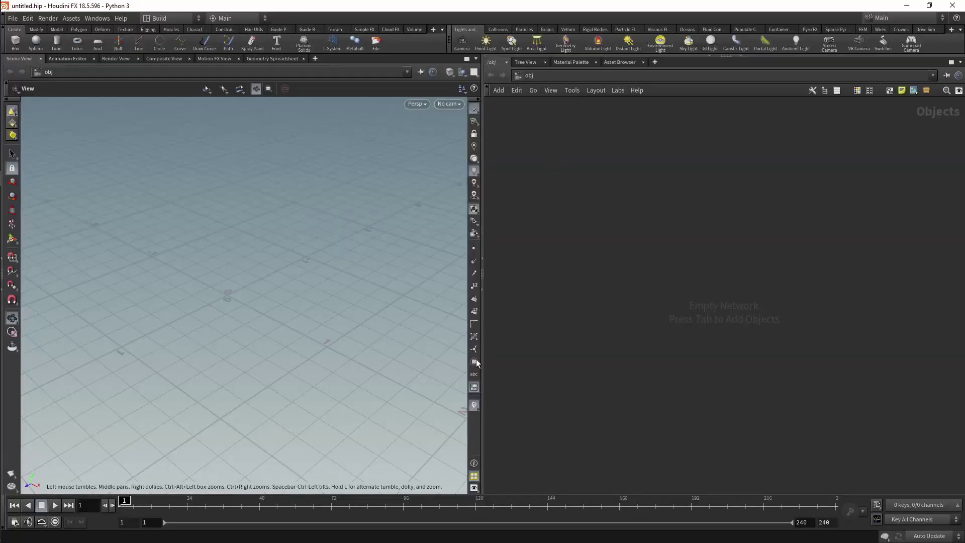
Step: Bring up the TAB node menu in the empty object-level network, then dismiss it
{"action": "key", "text": "Tab"}
{"action": "key", "text": "Escape"}
Step: Place a Geometry object in the network and rename it from geo1 to Mesh
{"action": "key", "text": "Tab"}
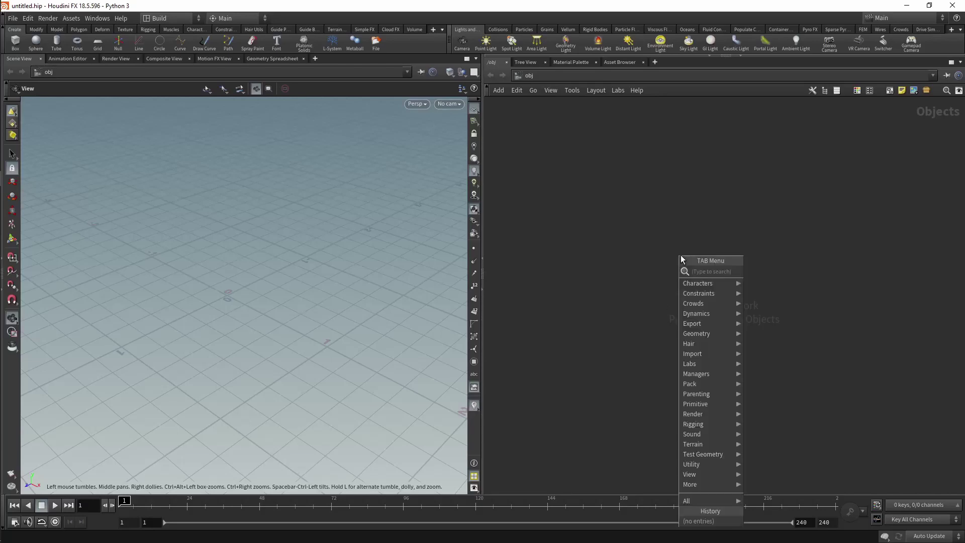
{"action": "type", "text": "test"}
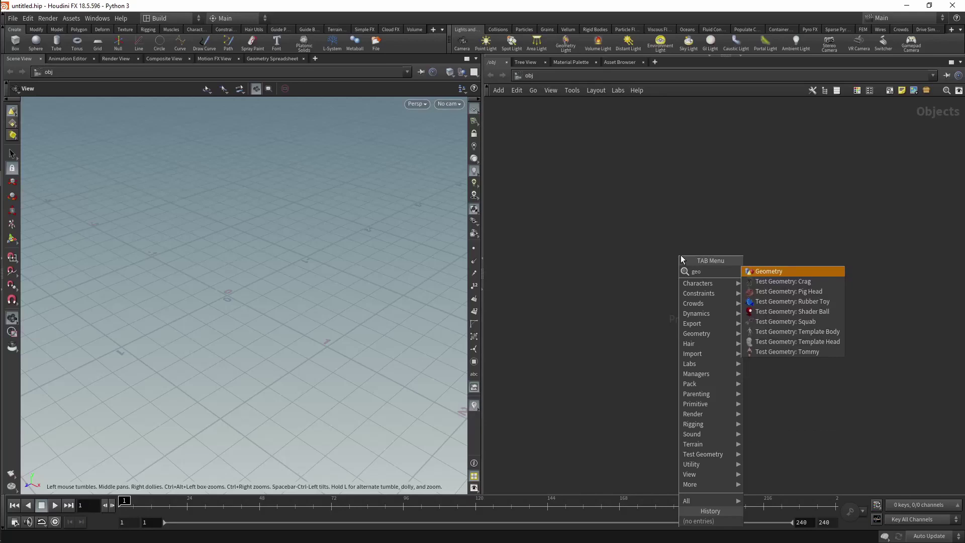
{"action": "key", "text": "Escape"}
{"action": "left_click", "coordinate": [681, 255]}
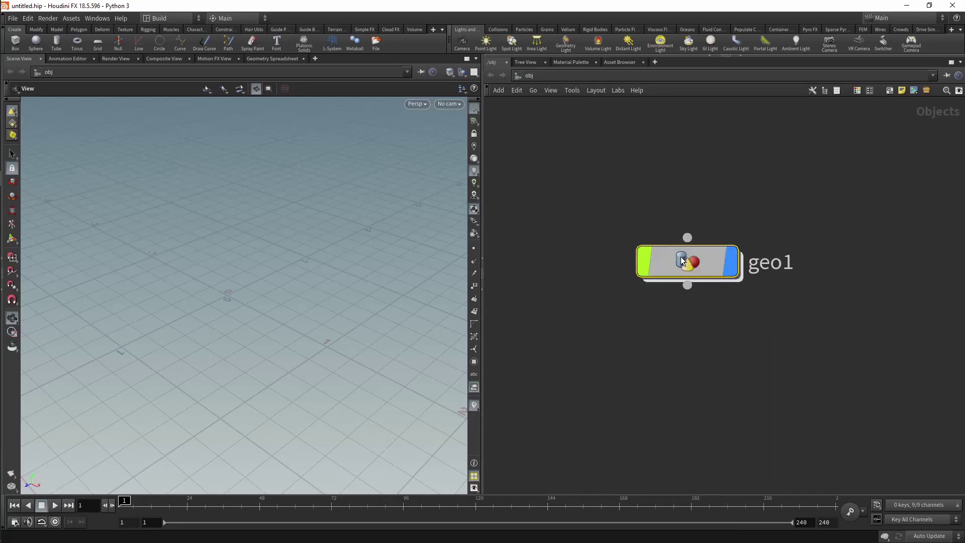
{"action": "double_click", "coordinate": [799, 296]}
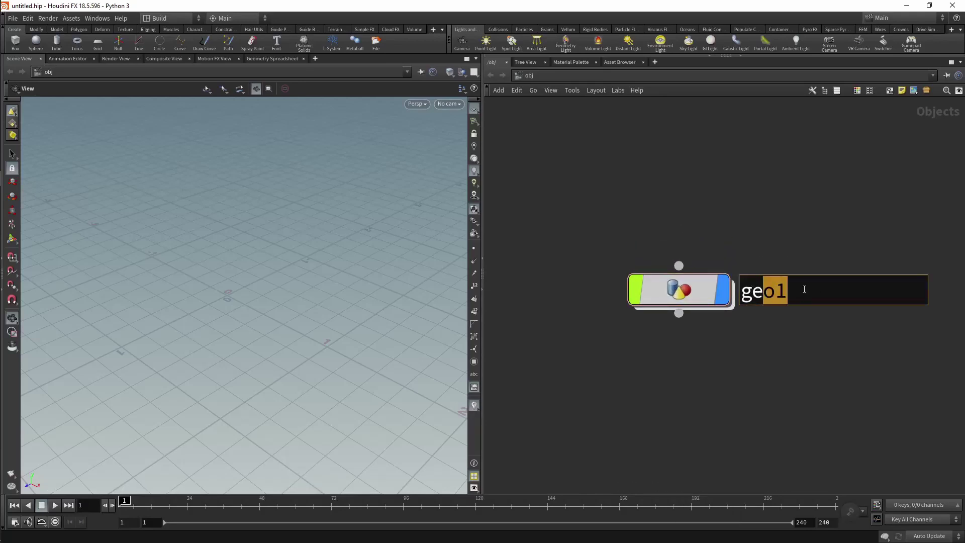
{"action": "double_click", "coordinate": [765, 292]}
{"action": "type", "text": "M"}
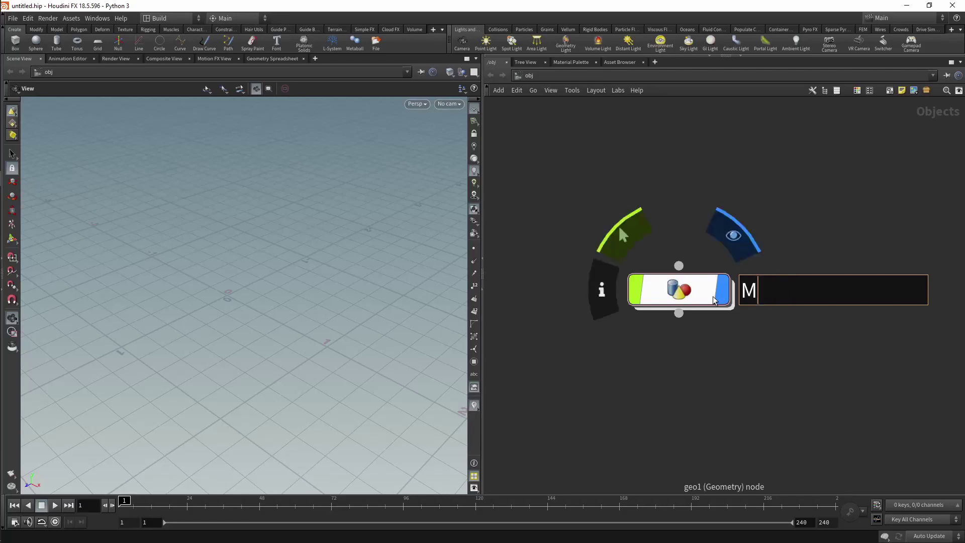
{"action": "type", "text": "esh"}
{"action": "key", "text": "Return"}
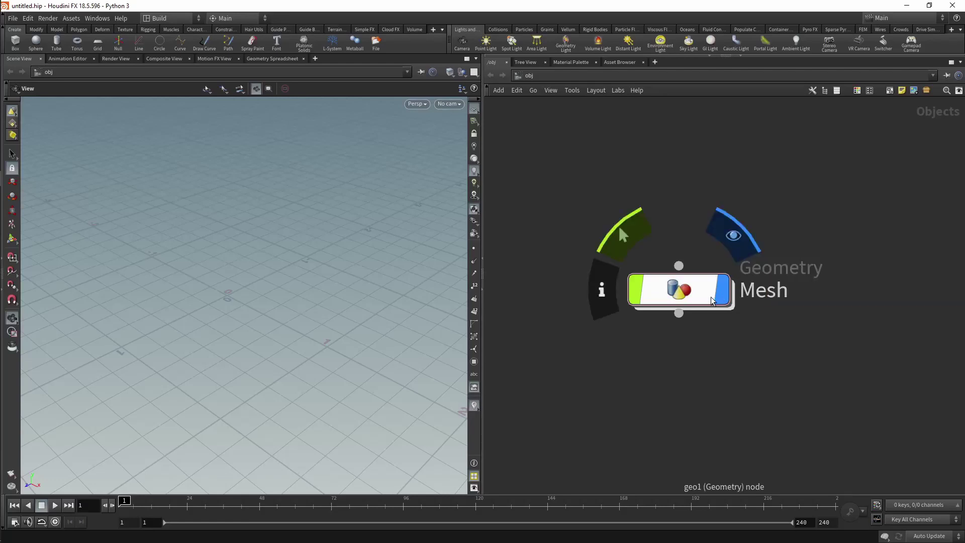
Step: Inside Mesh, create a Line node, line1, and position it in the network
{"action": "key", "text": "i"}
{"action": "key", "text": "Tab"}
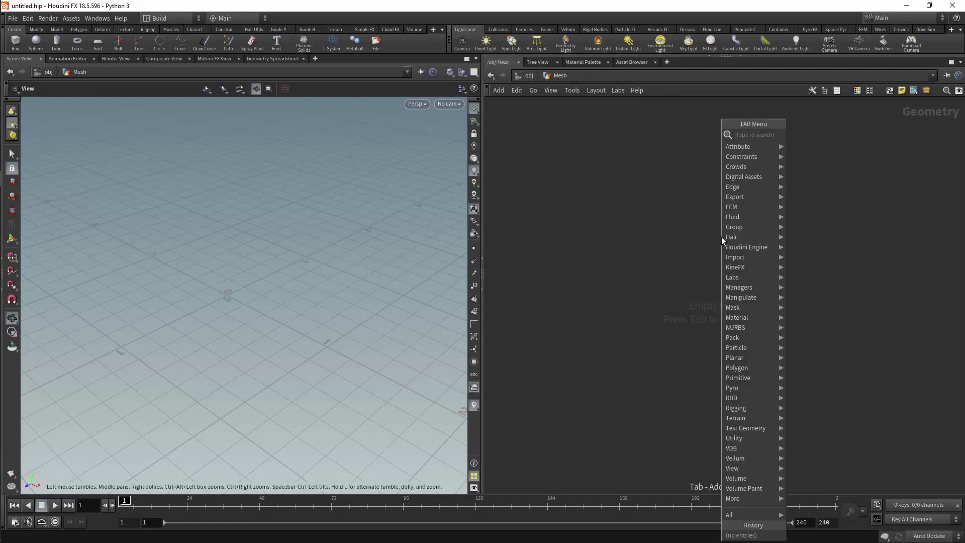
{"action": "type", "text": "line"}
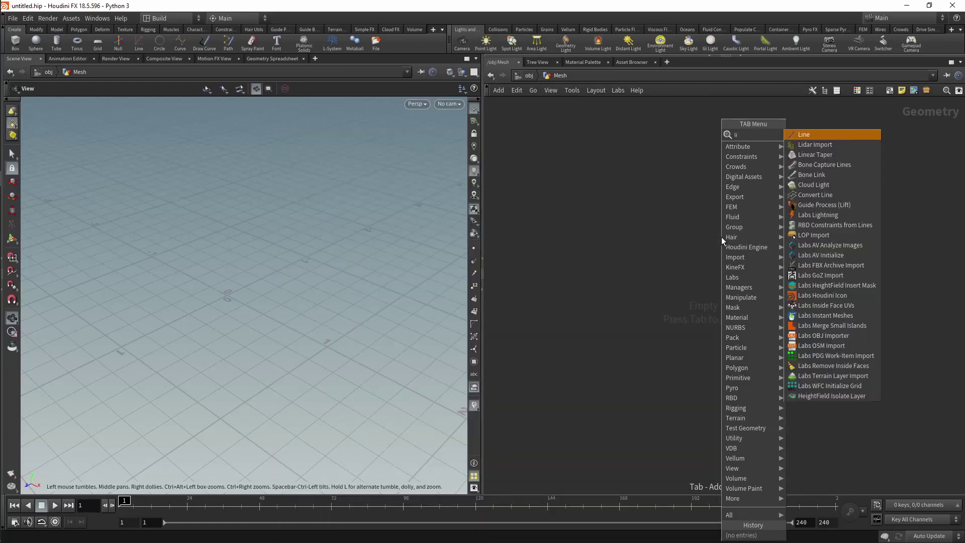
{"action": "key", "text": "Return"}
{"action": "left_click", "coordinate": [721, 237]}
{"action": "mouse_move", "coordinate": [721, 237]}
{"action": "left_mouse_down"}
{"action": "mouse_move", "coordinate": [685, 315]}
{"action": "mouse_move", "coordinate": [663, 326]}
{"action": "left_mouse_up"}
{"action": "mouse_move", "coordinate": [301, 311]}
{"action": "left_mouse_down"}
{"action": "mouse_move", "coordinate": [323, 300]}
{"action": "mouse_move", "coordinate": [319, 265]}
{"action": "mouse_move", "coordinate": [384, 359]}
{"action": "mouse_move", "coordinate": [412, 352]}
{"action": "left_mouse_up"}
{"action": "left_click_drag", "start_coordinate": [666, 329], "coordinate": [649, 327]}
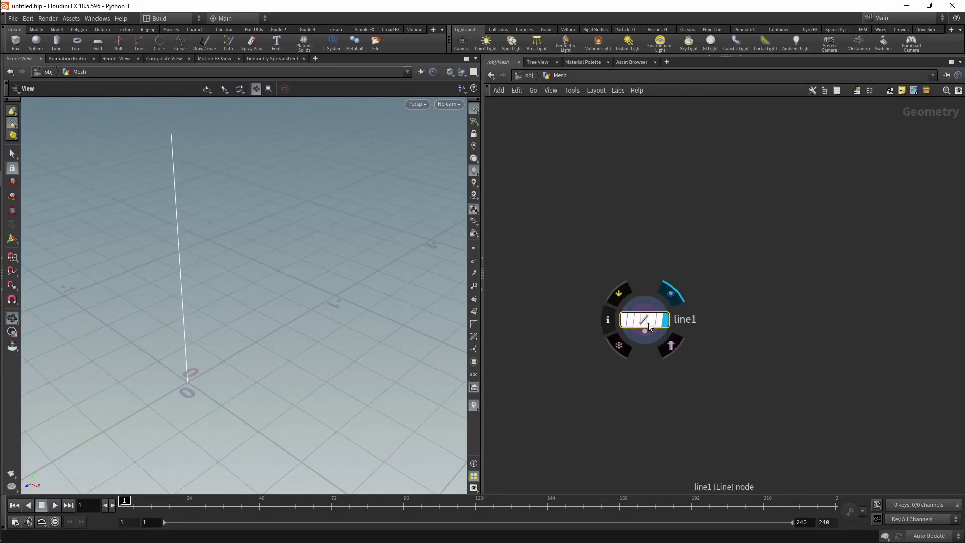
Step: Show line1's parameters in a taller panel and turn on point-number display
{"action": "key", "text": "p"}
{"action": "left_click_drag", "start_coordinate": [878, 190], "coordinate": [896, 428]}
{"action": "mouse_move", "coordinate": [358, 211]}
{"action": "left_mouse_down"}
{"action": "mouse_move", "coordinate": [286, 242]}
{"action": "mouse_move", "coordinate": [306, 274]}
{"action": "mouse_move", "coordinate": [321, 275]}
{"action": "mouse_move", "coordinate": [339, 250]}
{"action": "mouse_move", "coordinate": [439, 232]}
{"action": "left_mouse_up"}
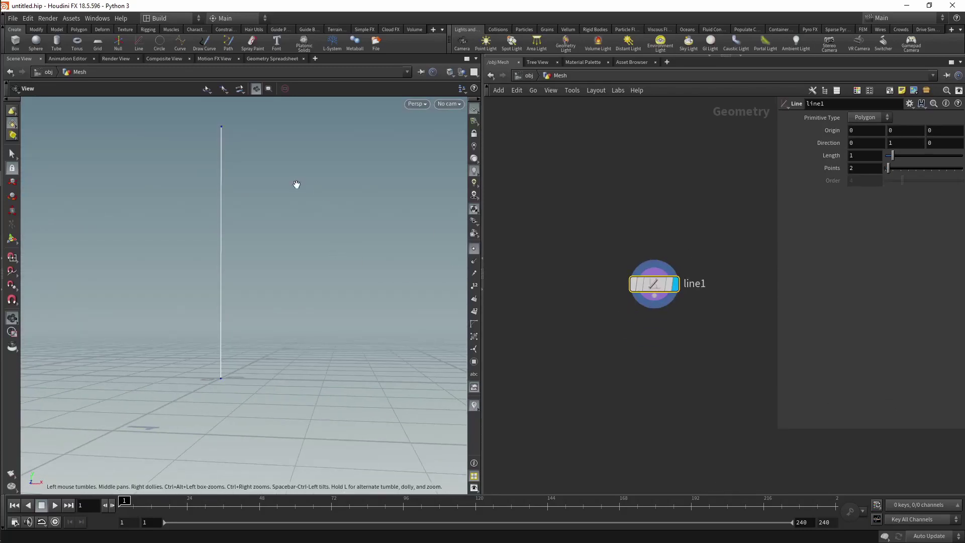
{"action": "mouse_move", "coordinate": [297, 185]}
{"action": "left_mouse_down"}
{"action": "mouse_move", "coordinate": [286, 181]}
{"action": "mouse_move", "coordinate": [284, 198]}
{"action": "mouse_move", "coordinate": [287, 185]}
{"action": "left_mouse_up"}
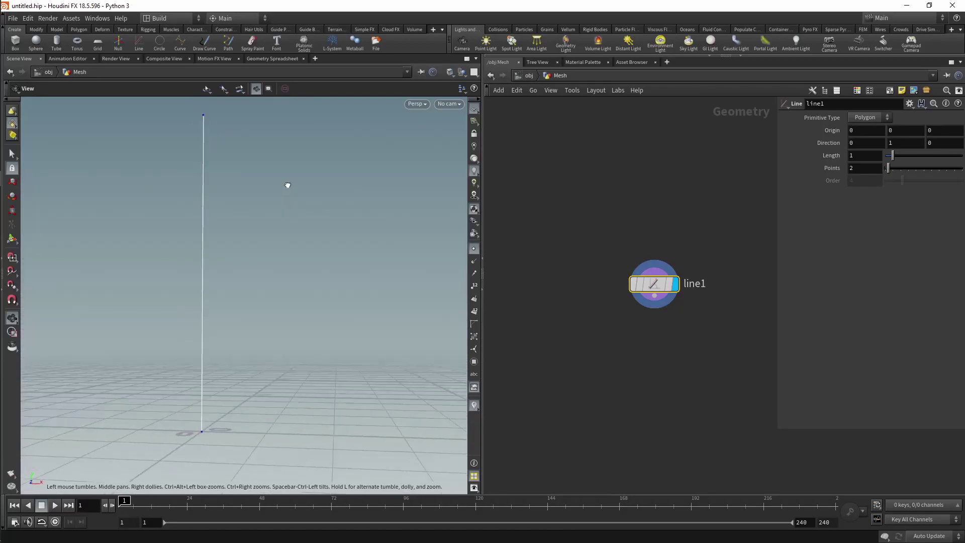
{"action": "left_click", "coordinate": [474, 286]}
{"action": "mouse_move", "coordinate": [345, 312]}
{"action": "left_mouse_down"}
{"action": "mouse_move", "coordinate": [323, 265]}
{"action": "mouse_move", "coordinate": [334, 278]}
{"action": "left_mouse_up"}
{"action": "left_click", "coordinate": [474, 72]}
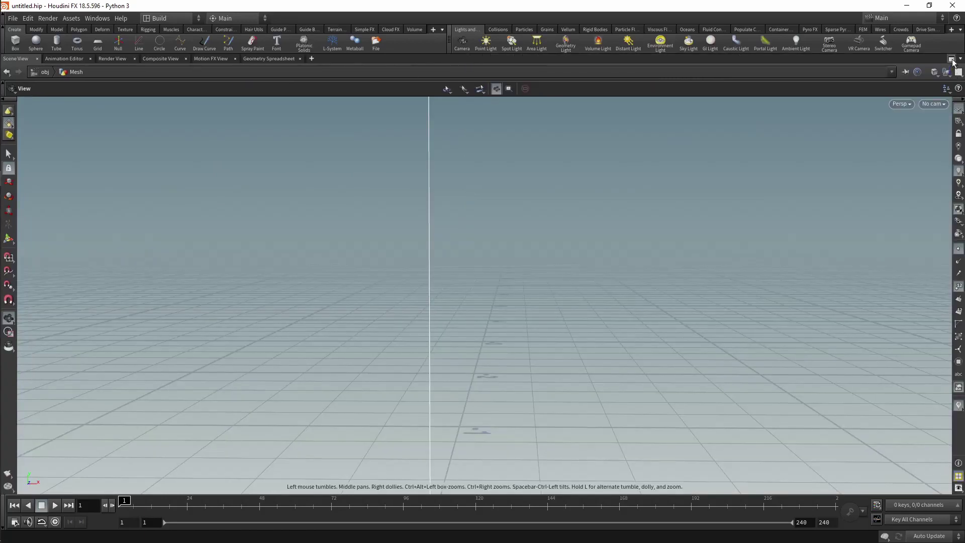
Step: Split the 3D view top/bottom and make the lower pane a Geometry Spreadsheet
{"action": "left_click", "coordinate": [958, 72]}
{"action": "left_click", "coordinate": [475, 58]}
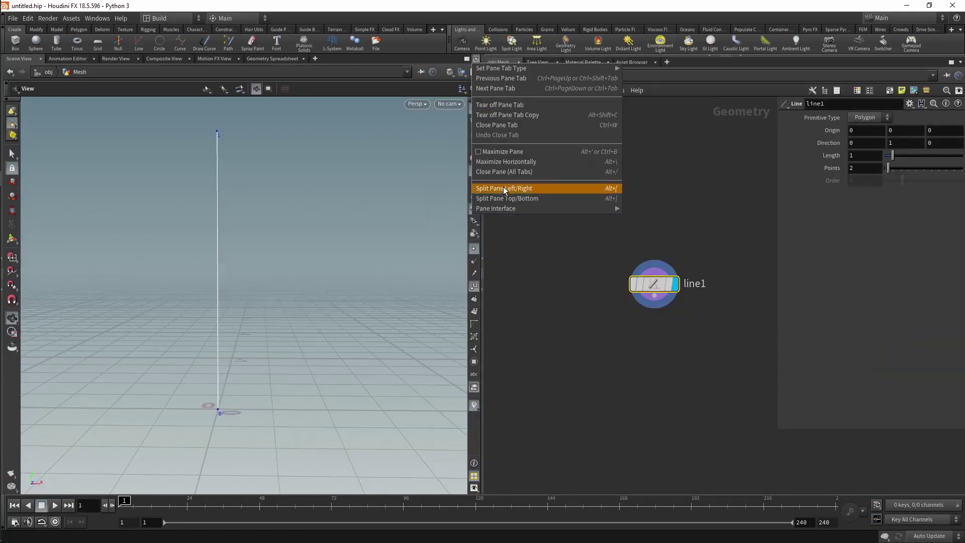
{"action": "left_click", "coordinate": [524, 199]}
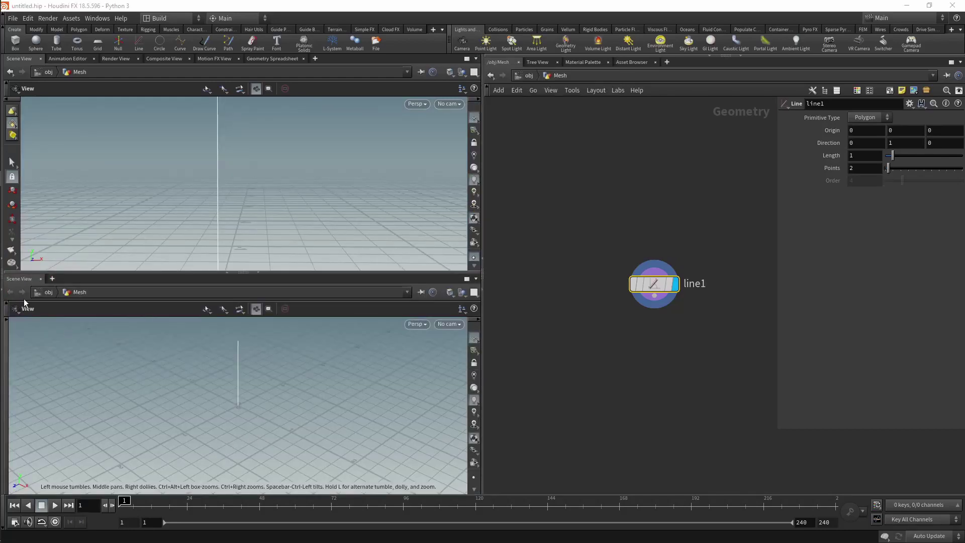
{"action": "left_click", "coordinate": [53, 278]}
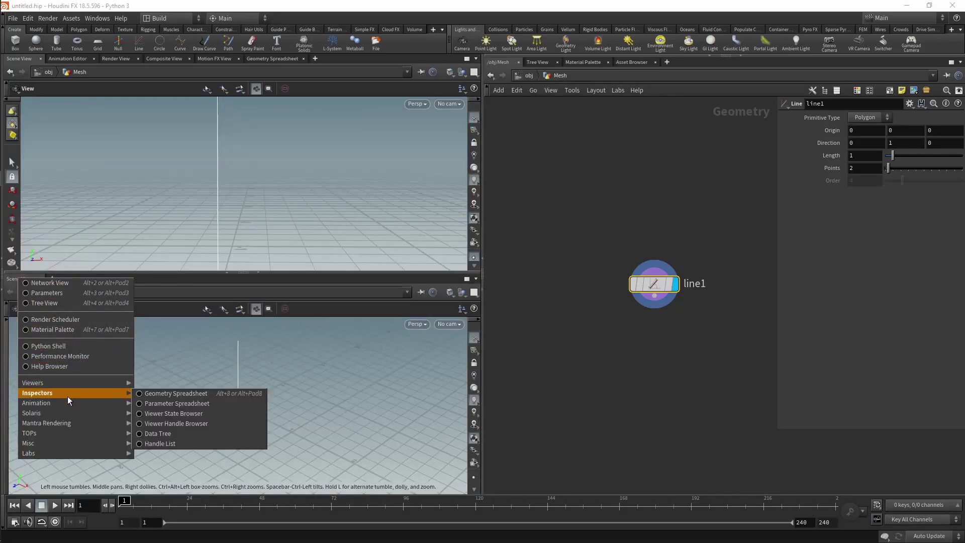
{"action": "left_click", "coordinate": [165, 393]}
Step: Give the 3D view more height and look at the line straight from the front
{"action": "left_click_drag", "start_coordinate": [286, 274], "coordinate": [287, 326]}
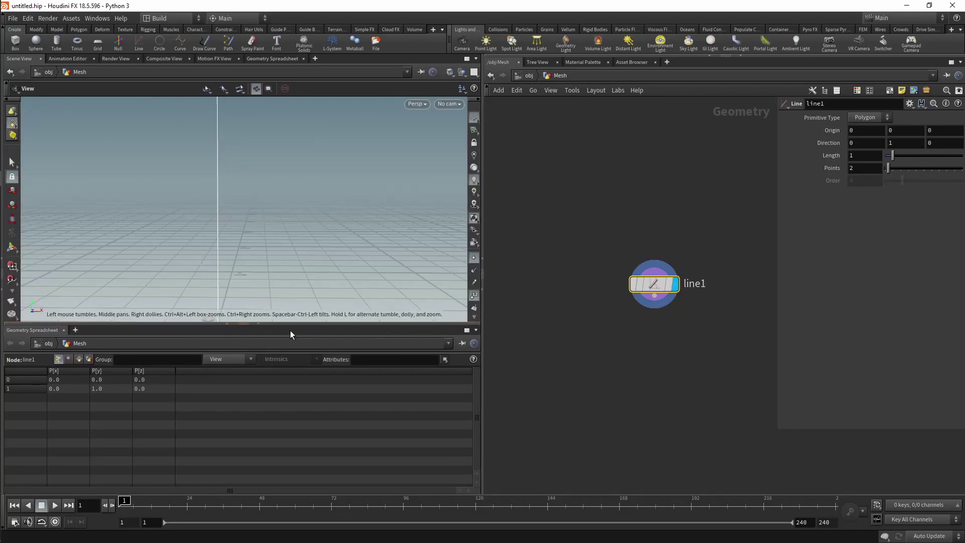
{"action": "left_click_drag", "start_coordinate": [291, 324], "coordinate": [291, 341]}
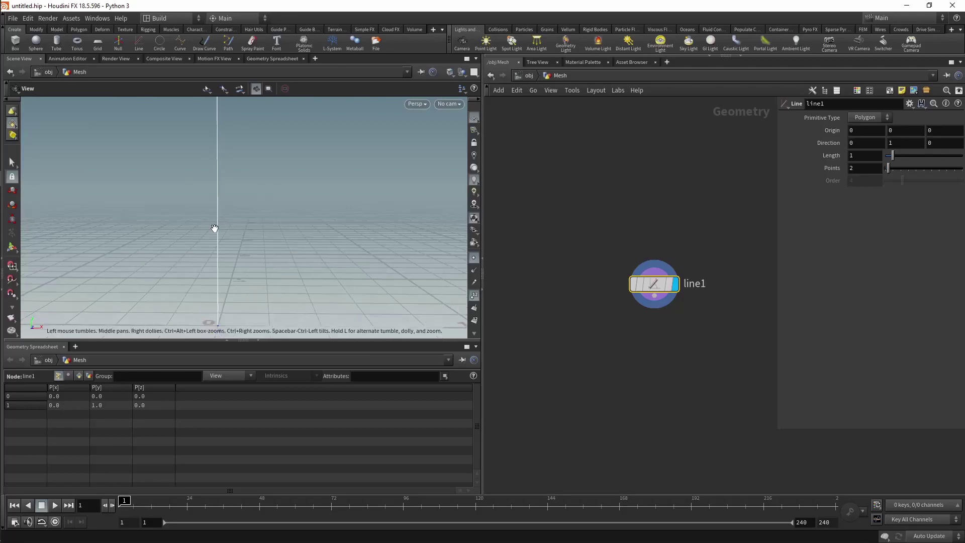
{"action": "scroll", "coordinate": [222, 231], "scroll_direction": "down", "scroll_amount": 3}
{"action": "left_click_drag", "start_coordinate": [255, 190], "coordinate": [250, 228]}
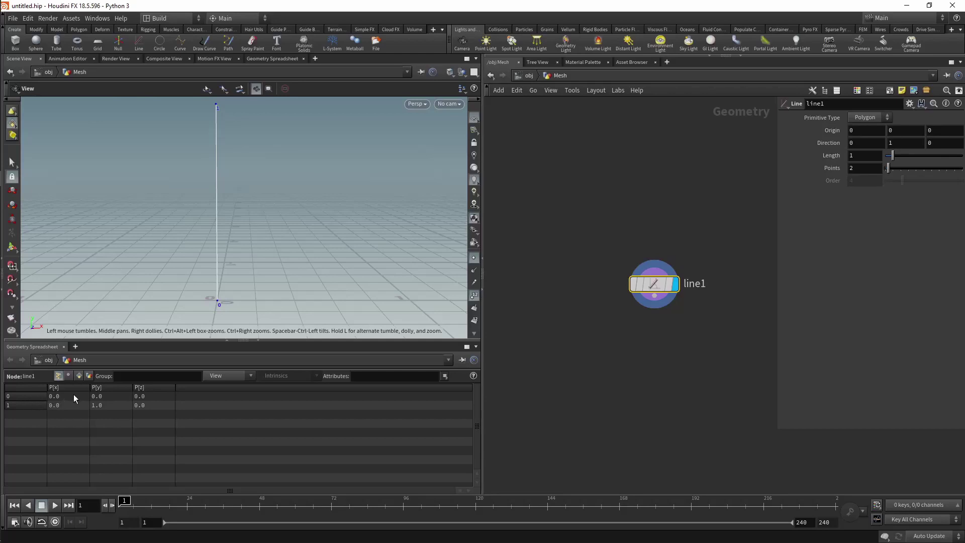
{"action": "left_click_drag", "start_coordinate": [289, 261], "coordinate": [240, 257]}
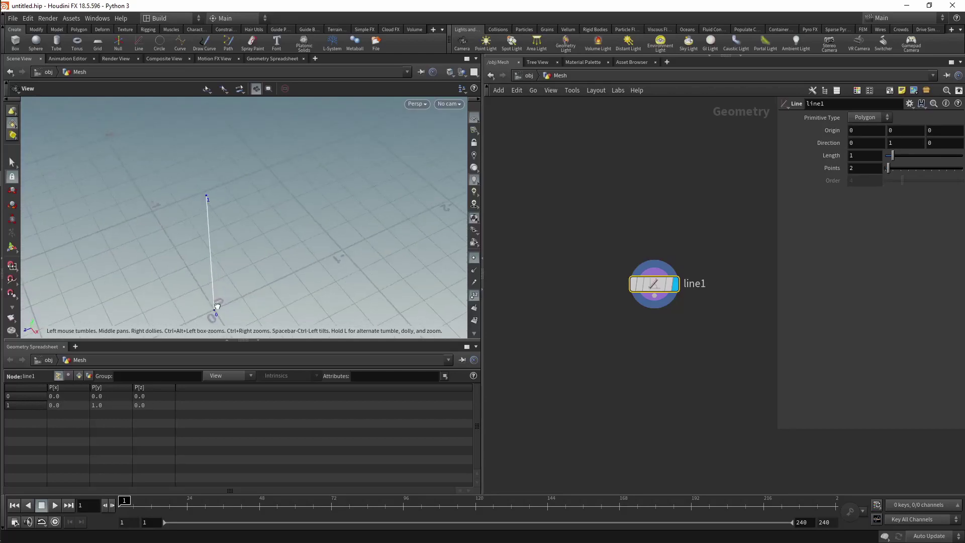
{"action": "mouse_move", "coordinate": [226, 290]}
{"action": "left_mouse_down"}
{"action": "mouse_move", "coordinate": [243, 168]}
{"action": "mouse_move", "coordinate": [289, 135]}
{"action": "left_mouse_up"}
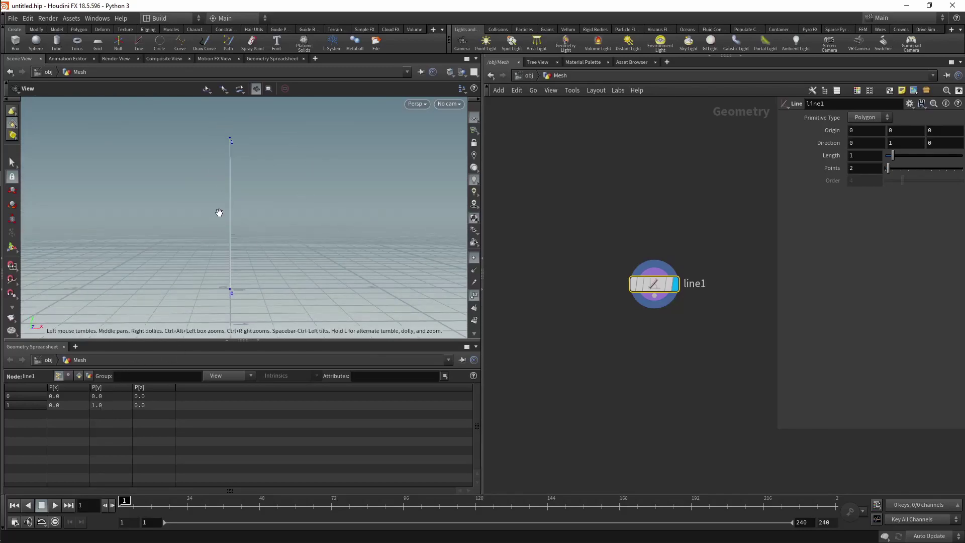
{"action": "key", "text": "space+3"}
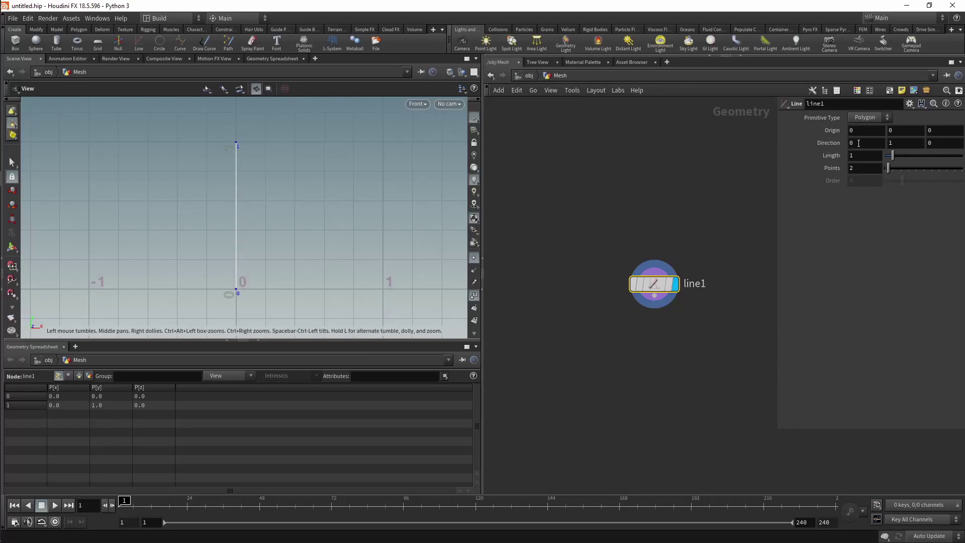
Step: Return to perspective view, enlarge the 3D view, and move line1 higher in the network
{"action": "left_click", "coordinate": [904, 143]}
{"action": "left_click", "coordinate": [41, 318]}
{"action": "key", "text": "space+1"}
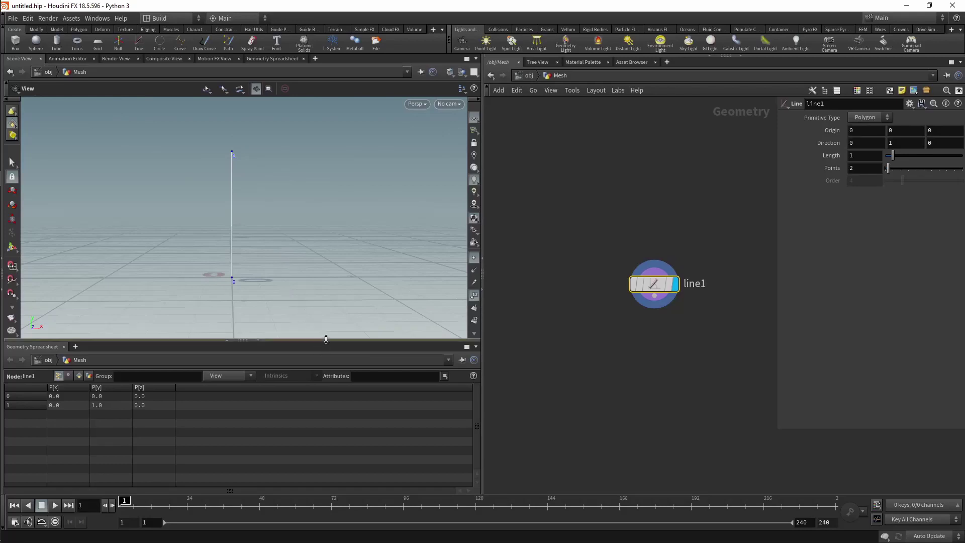
{"action": "left_click_drag", "start_coordinate": [324, 342], "coordinate": [325, 386]}
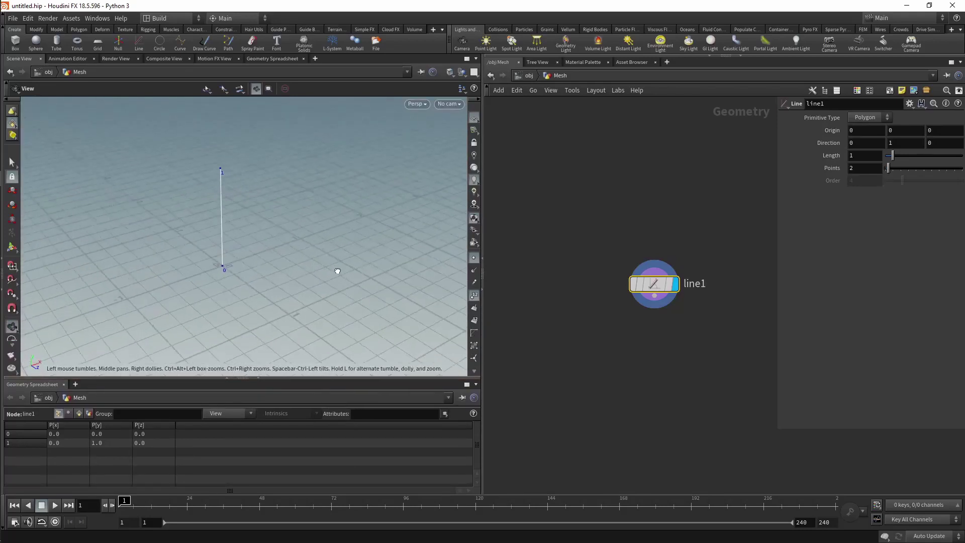
{"action": "mouse_move", "coordinate": [314, 255]}
{"action": "left_mouse_down"}
{"action": "mouse_move", "coordinate": [300, 239]}
{"action": "mouse_move", "coordinate": [372, 263]}
{"action": "mouse_move", "coordinate": [384, 250]}
{"action": "left_mouse_up"}
{"action": "left_click_drag", "start_coordinate": [654, 284], "coordinate": [650, 226]}
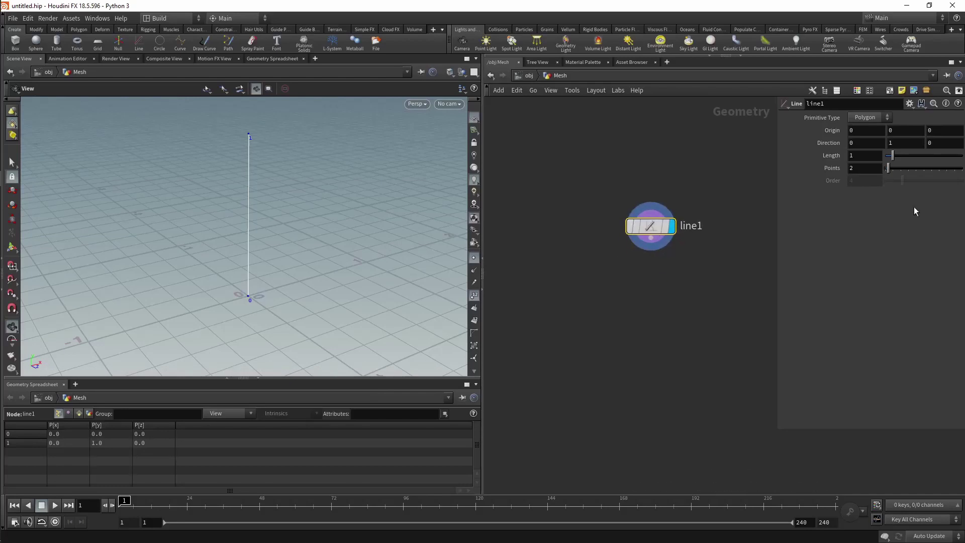
Step: Set line1's point count to 10
{"action": "left_click_drag", "start_coordinate": [891, 173], "coordinate": [907, 173]}
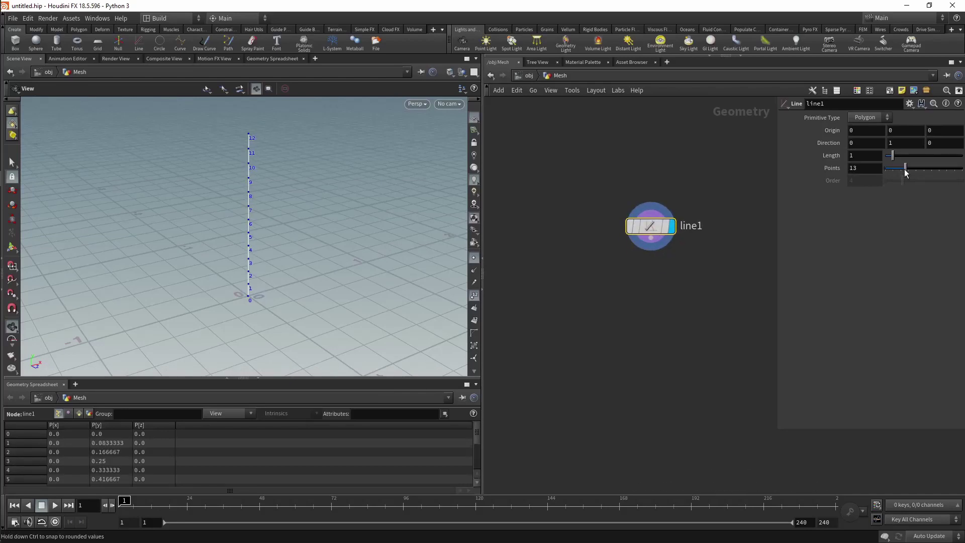
{"action": "left_click_drag", "start_coordinate": [906, 173], "coordinate": [906, 168]}
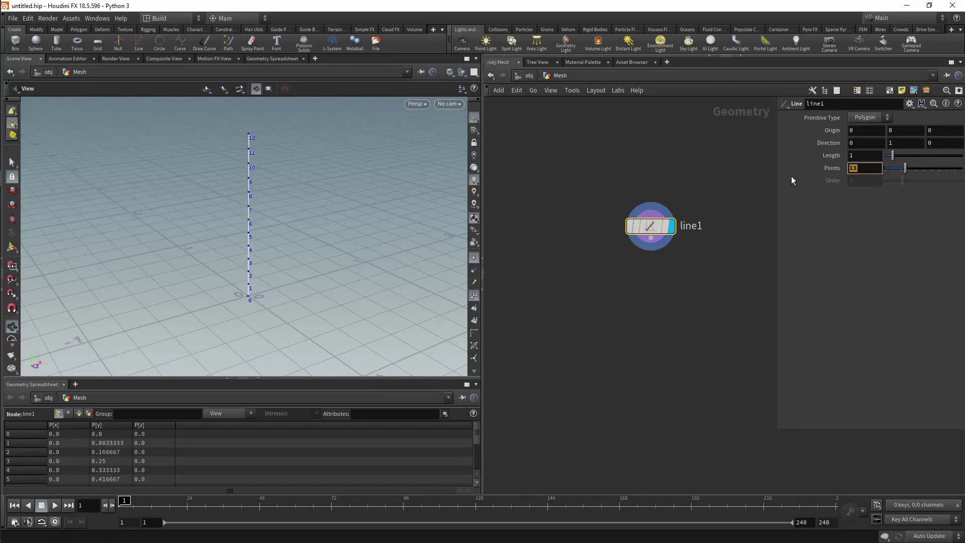
{"action": "type", "text": "10"}
{"action": "key", "text": "Return"}
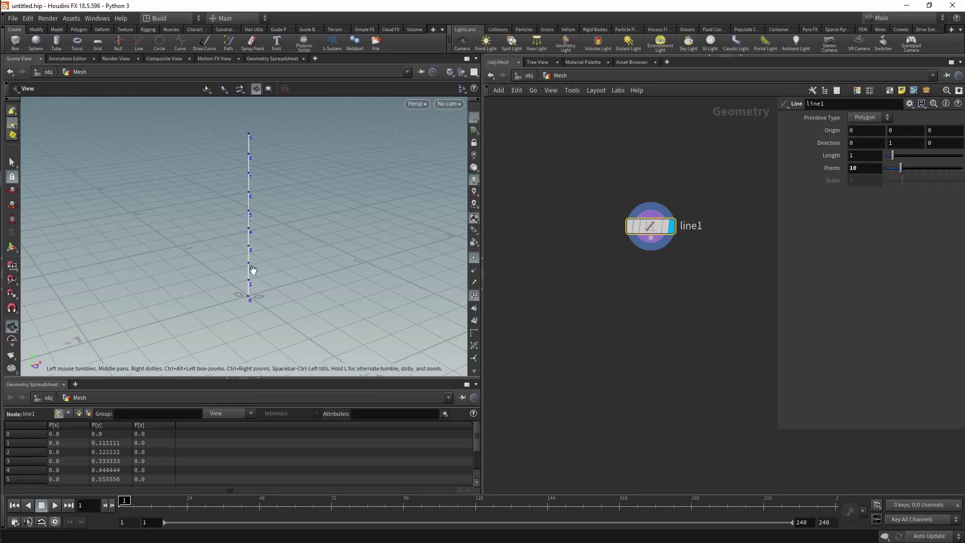
Step: Lengthen the line to 1.9 units and zoom the viewport in on it
{"action": "mouse_move", "coordinate": [253, 269]}
{"action": "left_mouse_down"}
{"action": "mouse_move", "coordinate": [248, 287]}
{"action": "mouse_move", "coordinate": [270, 274]}
{"action": "mouse_move", "coordinate": [292, 283]}
{"action": "mouse_move", "coordinate": [287, 247]}
{"action": "mouse_move", "coordinate": [299, 216]}
{"action": "mouse_move", "coordinate": [325, 234]}
{"action": "left_mouse_up"}
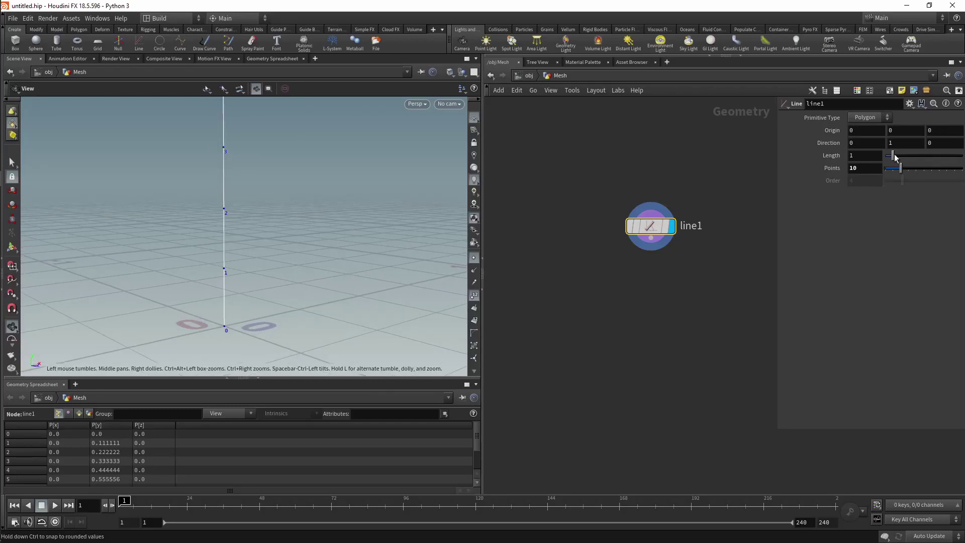
{"action": "left_click_drag", "start_coordinate": [895, 157], "coordinate": [899, 156]}
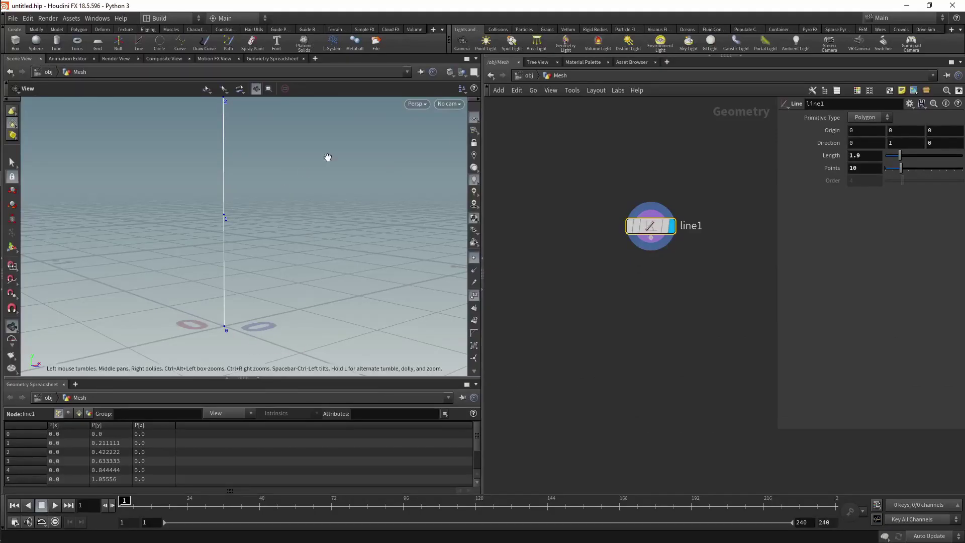
{"action": "mouse_move", "coordinate": [379, 228]}
{"action": "left_mouse_down"}
{"action": "mouse_move", "coordinate": [368, 227]}
{"action": "mouse_move", "coordinate": [344, 162]}
{"action": "mouse_move", "coordinate": [309, 270]}
{"action": "mouse_move", "coordinate": [310, 238]}
{"action": "mouse_move", "coordinate": [295, 313]}
{"action": "left_mouse_up"}
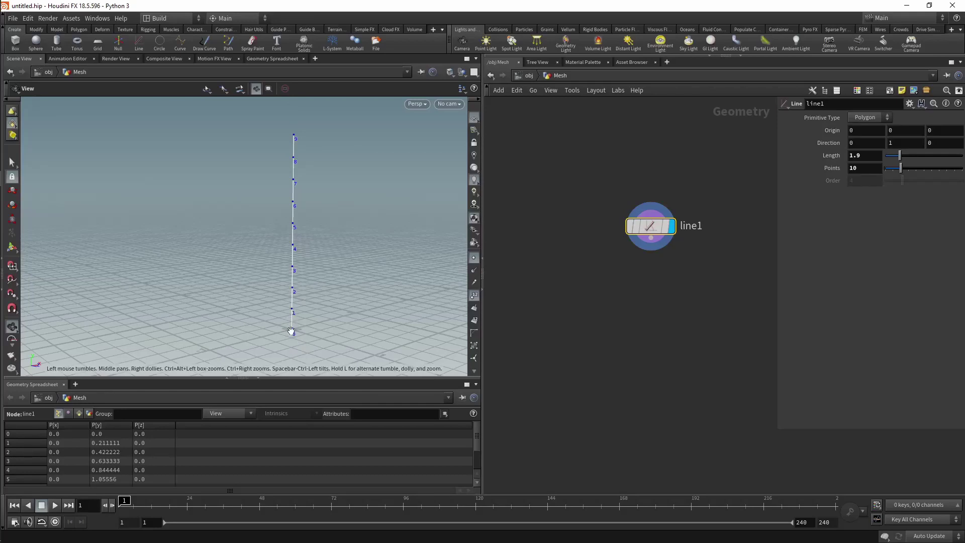
{"action": "scroll", "coordinate": [295, 302], "scroll_direction": "up", "scroll_amount": 2}
{"action": "scroll", "coordinate": [312, 280], "scroll_direction": "up", "scroll_amount": 2}
{"action": "scroll", "coordinate": [304, 274], "scroll_direction": "up", "scroll_amount": 2}
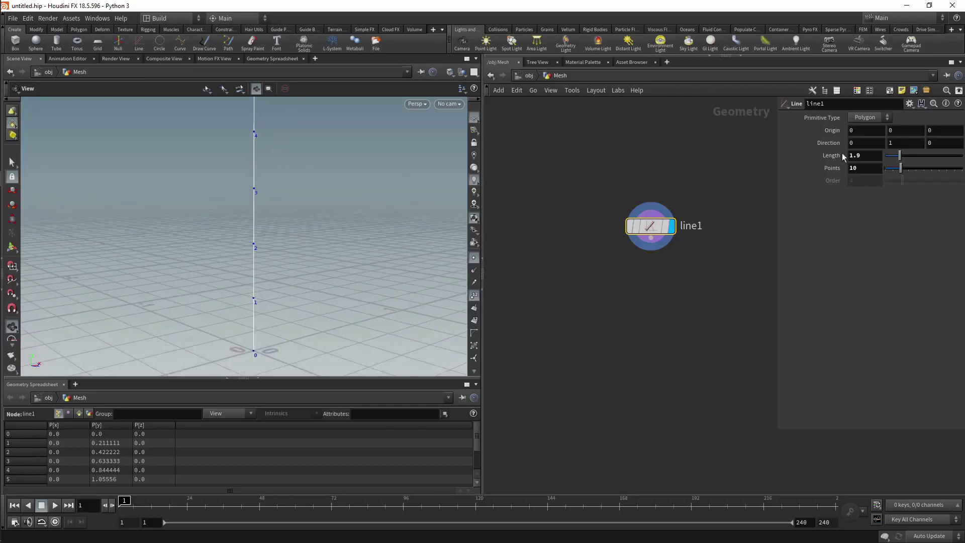
Step: Set line1's point count to 2, leaving points at Y 0 and 1.9
{"action": "left_click", "coordinate": [868, 171]}
{"action": "type", "text": "2"}
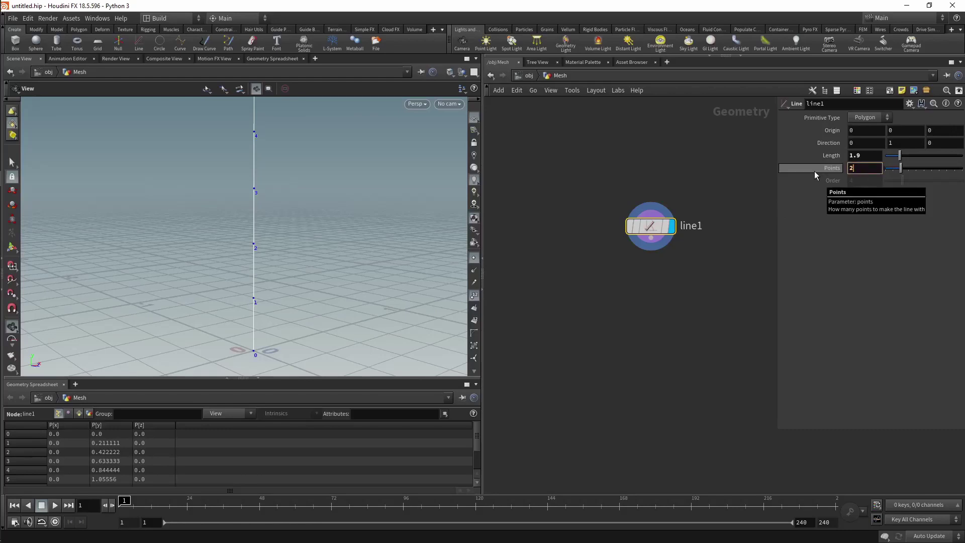
{"action": "key", "text": "Return"}
{"action": "mouse_move", "coordinate": [420, 221]}
{"action": "middle_mouse_down"}
{"action": "mouse_move", "coordinate": [290, 258]}
{"action": "mouse_move", "coordinate": [303, 248]}
{"action": "mouse_move", "coordinate": [308, 263]}
{"action": "middle_mouse_up"}
{"action": "scroll", "coordinate": [266, 304], "scroll_direction": "down", "scroll_amount": 2}
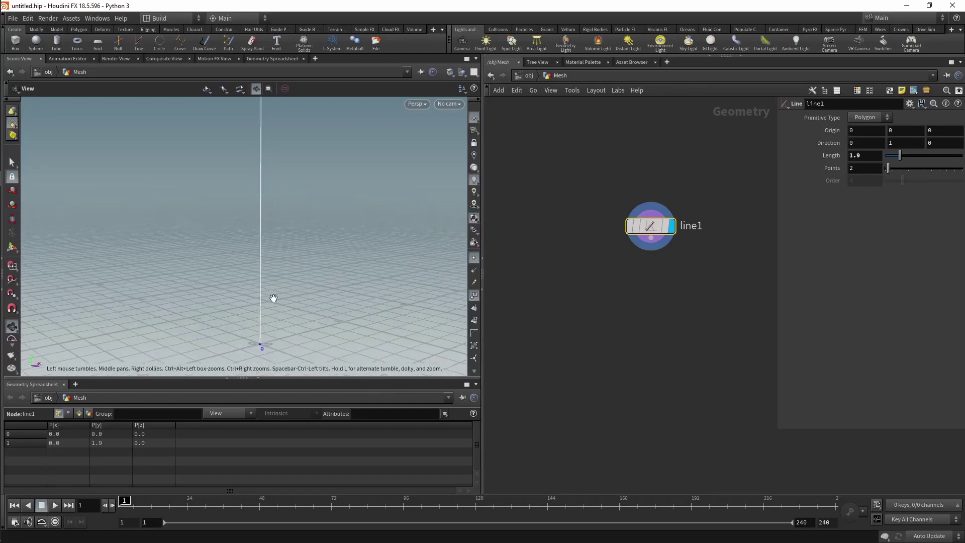
{"action": "scroll", "coordinate": [273, 299], "scroll_direction": "down", "scroll_amount": 3}
{"action": "left_click_drag", "start_coordinate": [653, 244], "coordinate": [644, 301]}
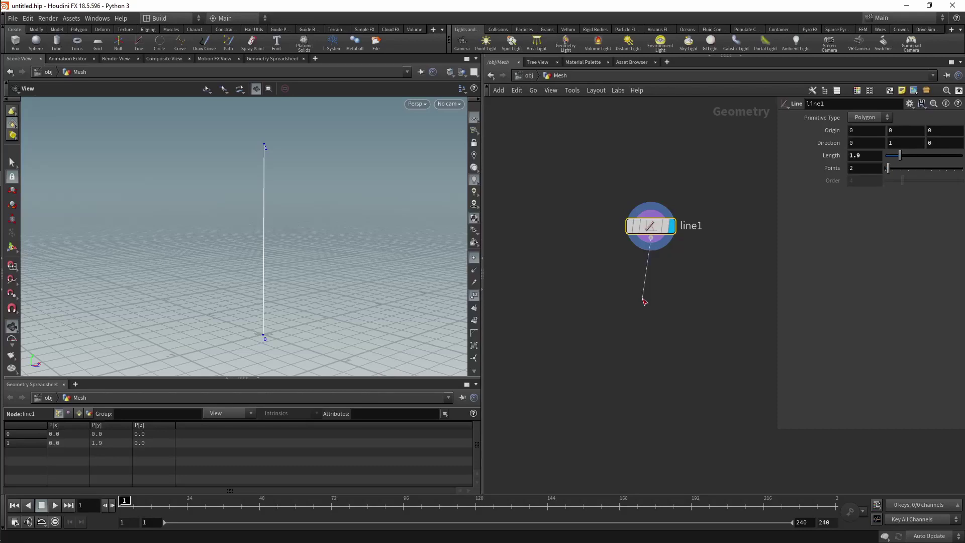
Step: Add a Resample node, resample1, wired below line1
{"action": "left_click", "coordinate": [647, 309]}
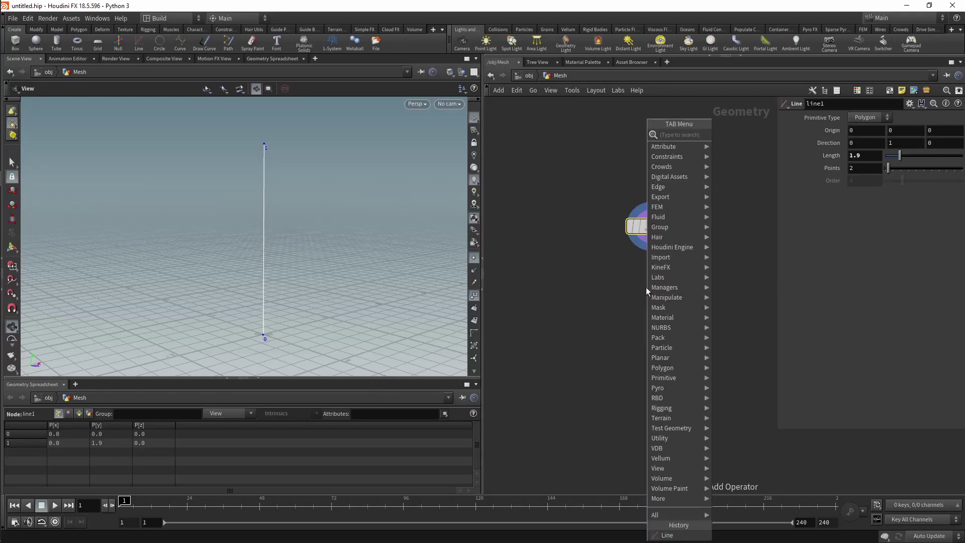
{"action": "type", "text": "resample"}
{"action": "key", "text": "Return"}
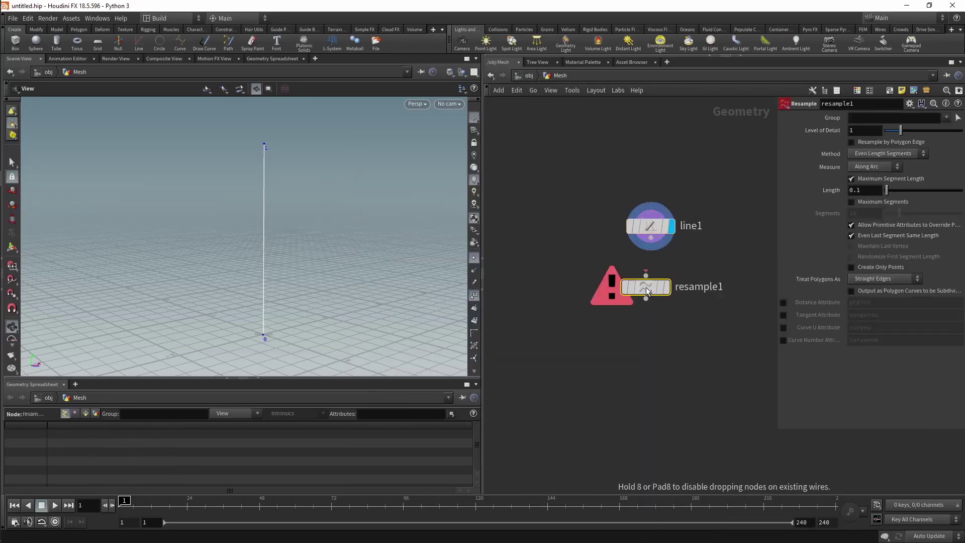
{"action": "scroll", "coordinate": [646, 287], "scroll_direction": "up", "scroll_amount": 2}
{"action": "left_click", "coordinate": [651, 291]}
{"action": "scroll", "coordinate": [656, 295], "scroll_direction": "up", "scroll_amount": 2}
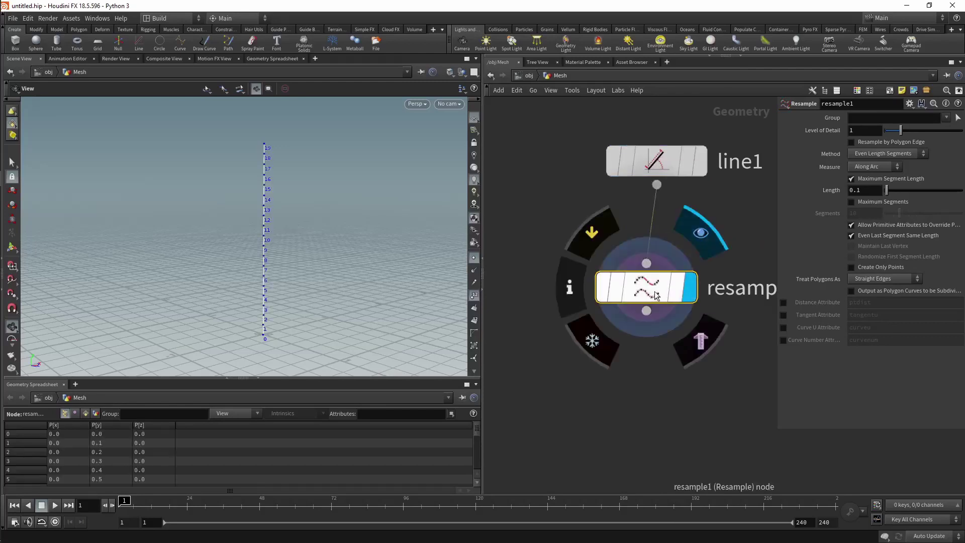
{"action": "scroll", "coordinate": [655, 294], "scroll_direction": "down", "scroll_amount": 2}
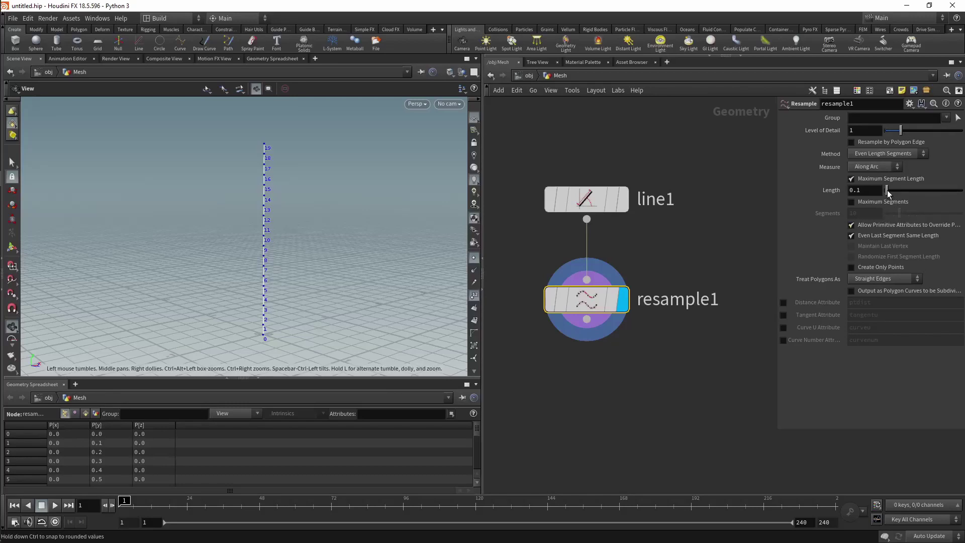
Step: Set resample1's segment length to 0.1, giving 20 points
{"action": "left_click_drag", "start_coordinate": [887, 193], "coordinate": [893, 191]}
{"action": "double_click", "coordinate": [849, 192]}
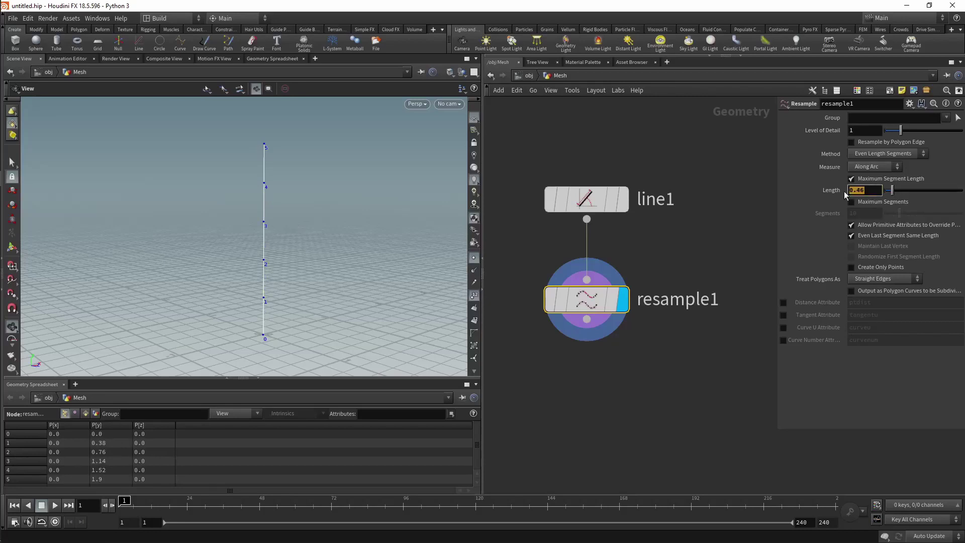
{"action": "type", "text": ".1"}
{"action": "key", "text": "Return"}
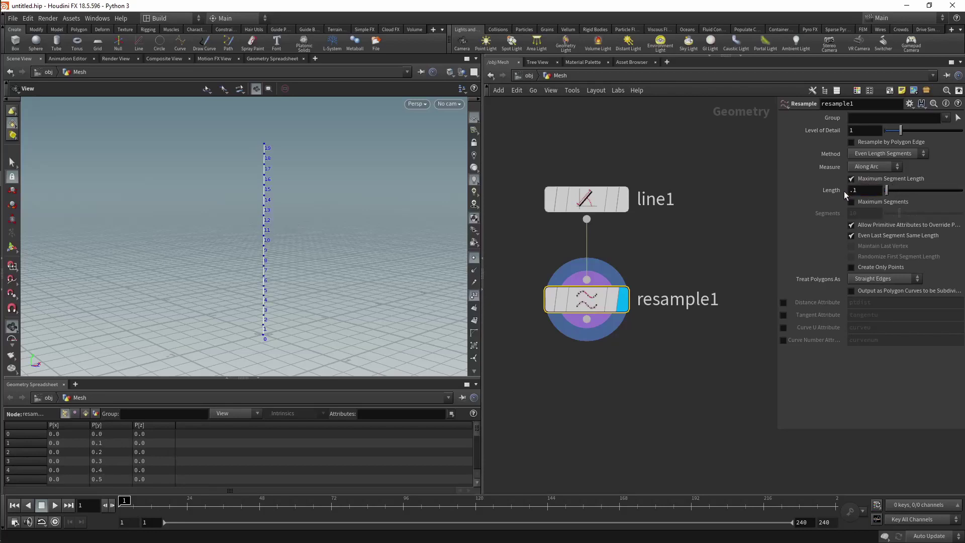
{"action": "left_click", "coordinate": [585, 199]}
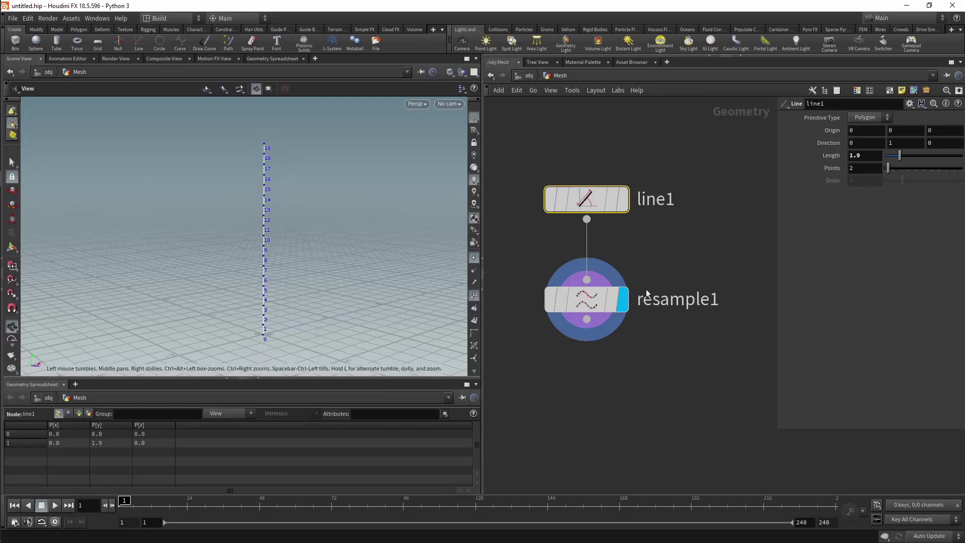
Step: Select resample1 and scroll the spreadsheet through its 20 points, Y 0.0 to 1.9
{"action": "left_click", "coordinate": [622, 304]}
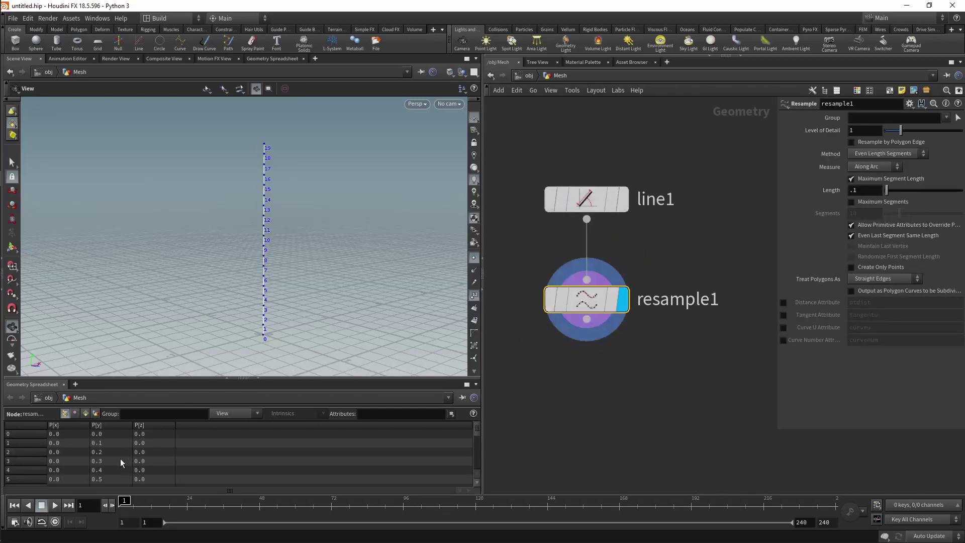
{"action": "scroll", "coordinate": [115, 463], "scroll_direction": "down", "scroll_amount": 3}
{"action": "scroll", "coordinate": [113, 469], "scroll_direction": "down", "scroll_amount": 2}
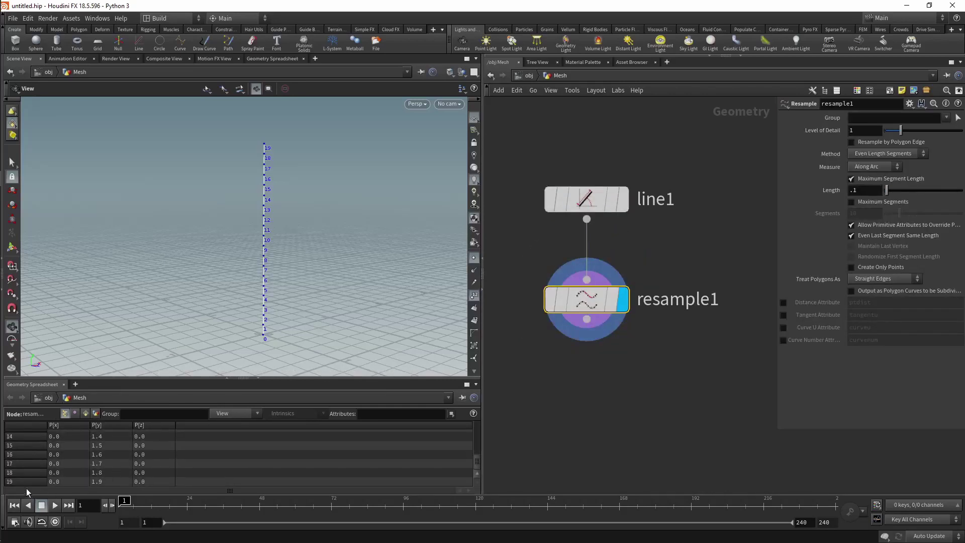
{"action": "scroll", "coordinate": [26, 475], "scroll_direction": "up", "scroll_amount": 2}
{"action": "scroll", "coordinate": [31, 469], "scroll_direction": "up", "scroll_amount": 2}
{"action": "scroll", "coordinate": [32, 469], "scroll_direction": "up", "scroll_amount": 1}
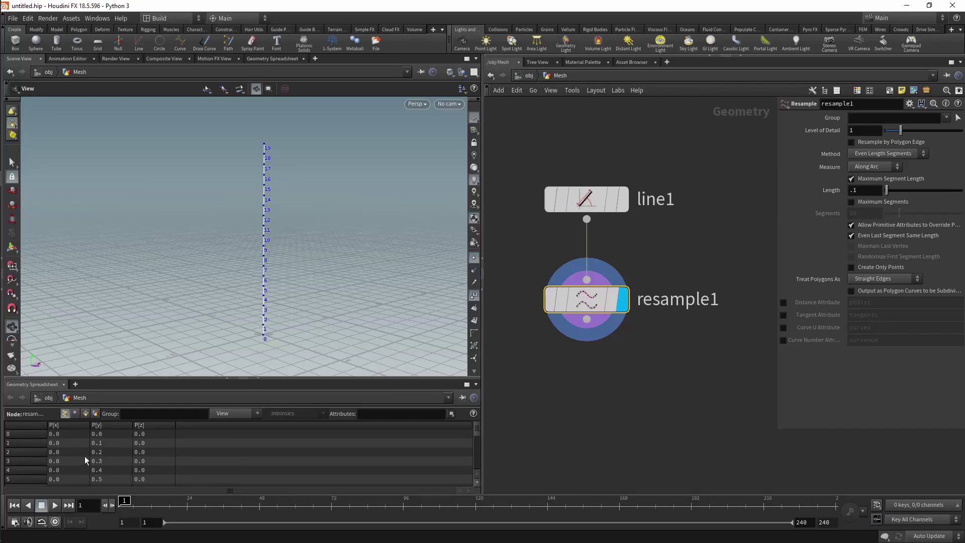
{"action": "scroll", "coordinate": [104, 472], "scroll_direction": "down", "scroll_amount": 2}
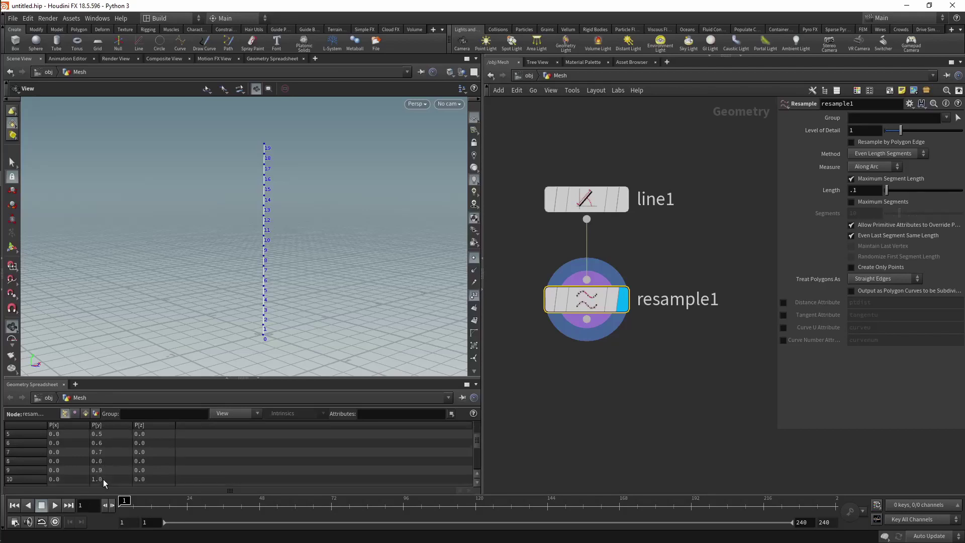
{"action": "scroll", "coordinate": [103, 478], "scroll_direction": "down", "scroll_amount": 1}
{"action": "scroll", "coordinate": [104, 479], "scroll_direction": "down", "scroll_amount": 2}
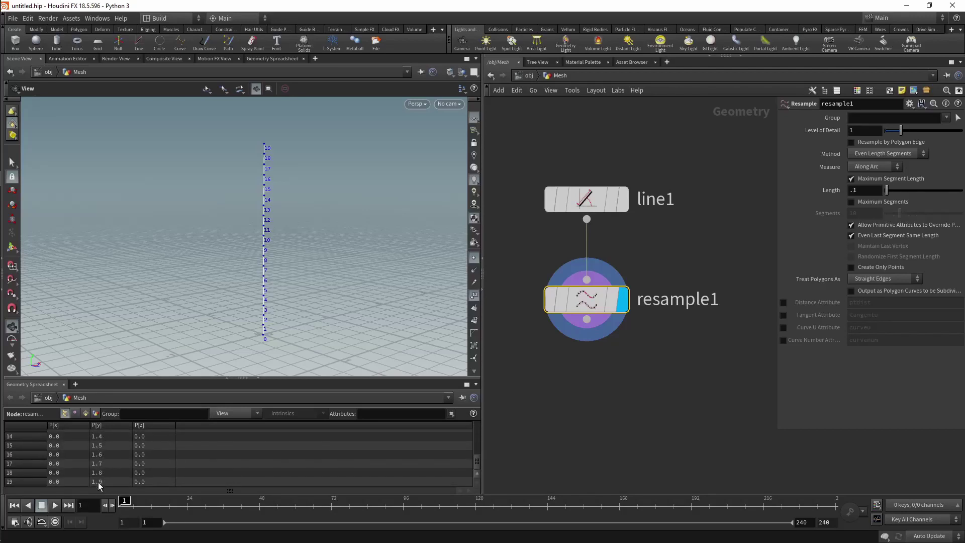
{"action": "scroll", "coordinate": [104, 451], "scroll_direction": "up", "scroll_amount": 3}
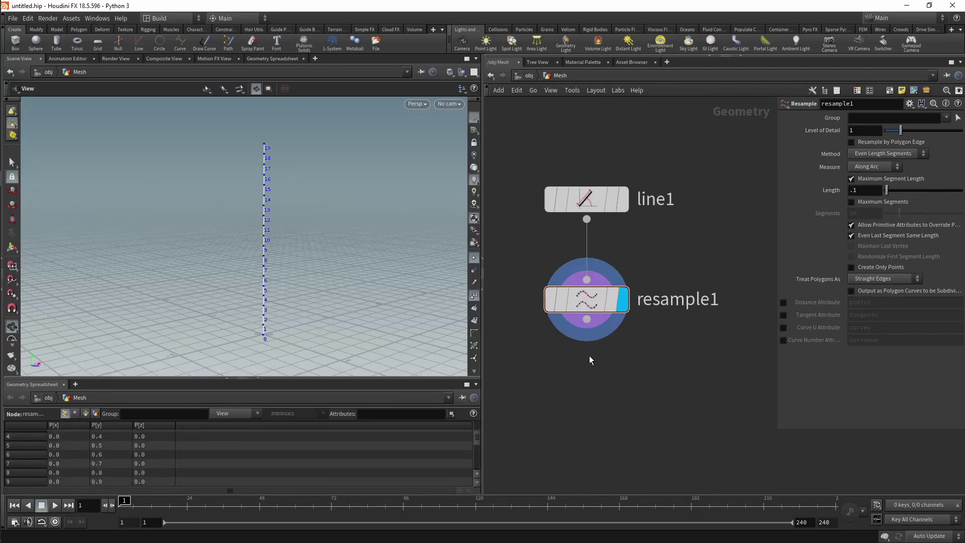
Step: Lengthen line1 to 3.01 and reframe the view on the taller line
{"action": "left_click", "coordinate": [585, 199]}
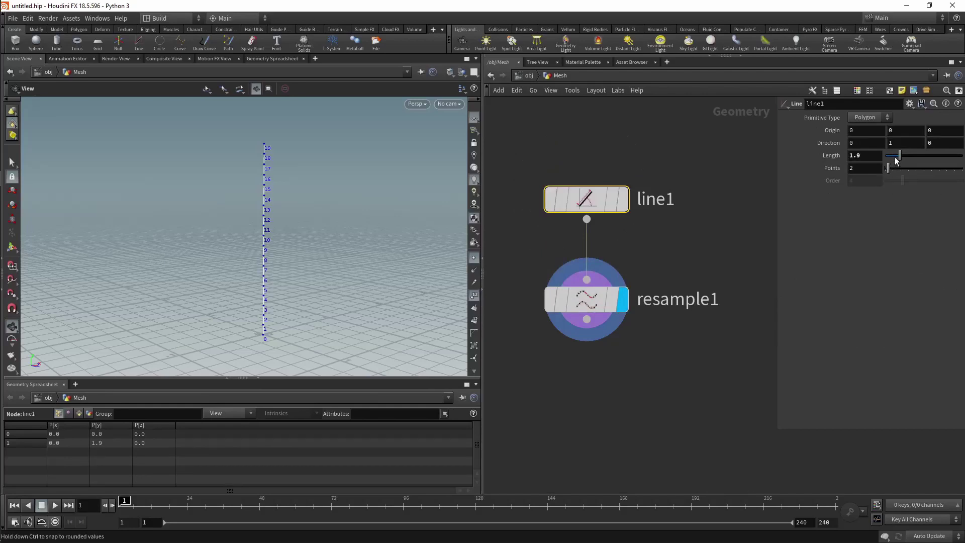
{"action": "left_click_drag", "start_coordinate": [899, 159], "coordinate": [907, 156]}
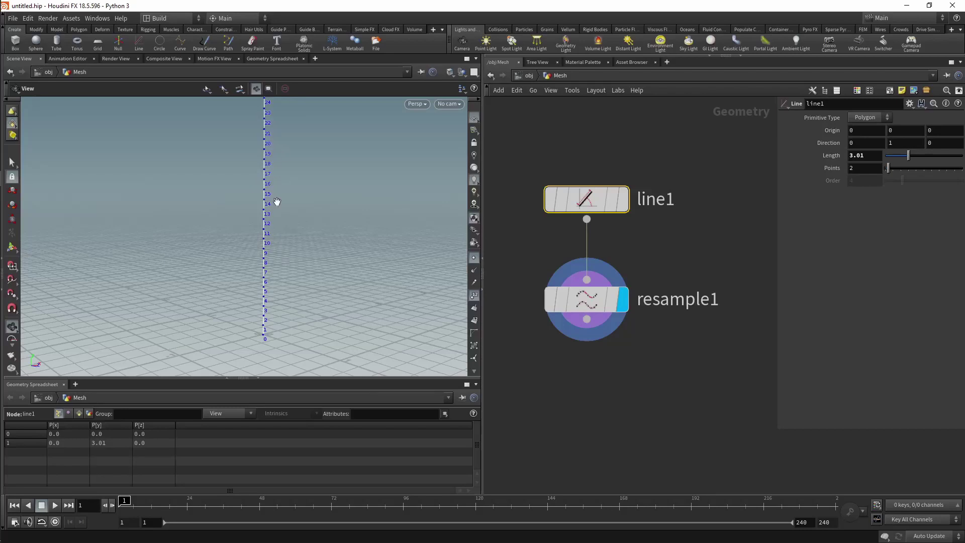
{"action": "middle_click_drag", "start_coordinate": [277, 202], "coordinate": [296, 254]}
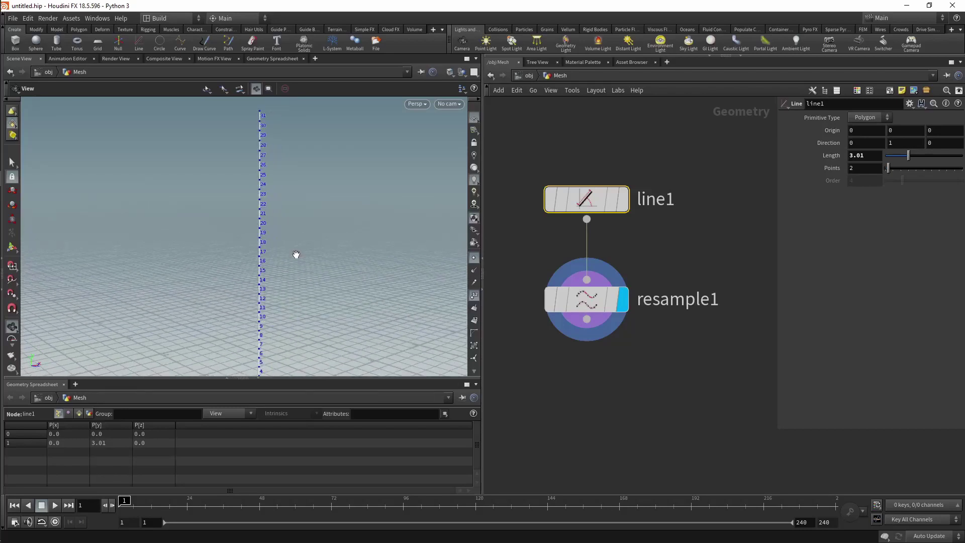
{"action": "scroll", "coordinate": [296, 254], "scroll_direction": "up", "scroll_amount": 2}
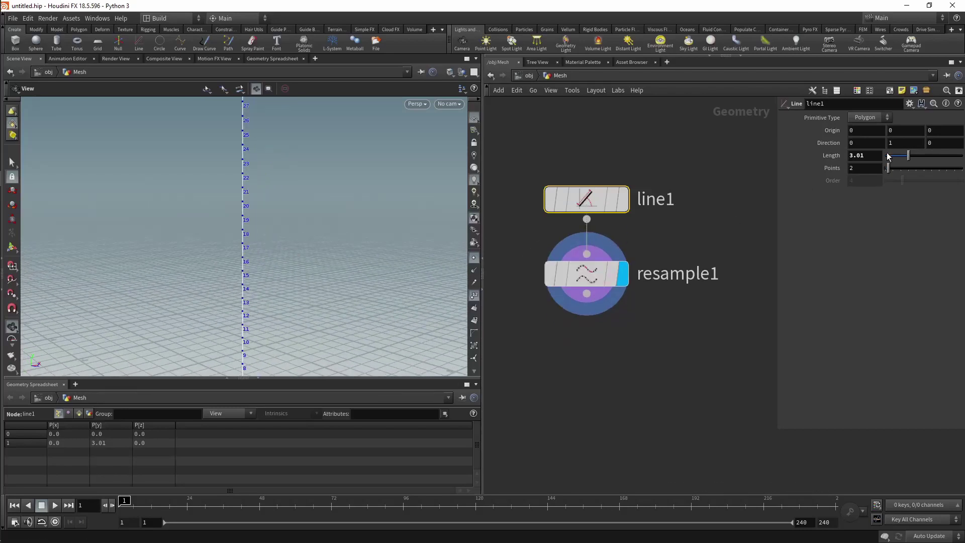
{"action": "scroll", "coordinate": [291, 239], "scroll_direction": "down", "scroll_amount": 2}
{"action": "mouse_move", "coordinate": [291, 238]}
{"action": "left_mouse_down"}
{"action": "mouse_move", "coordinate": [297, 301]}
{"action": "mouse_move", "coordinate": [317, 286]}
{"action": "mouse_move", "coordinate": [323, 224]}
{"action": "mouse_move", "coordinate": [333, 228]}
{"action": "mouse_move", "coordinate": [347, 278]}
{"action": "mouse_move", "coordinate": [372, 281]}
{"action": "left_mouse_up"}
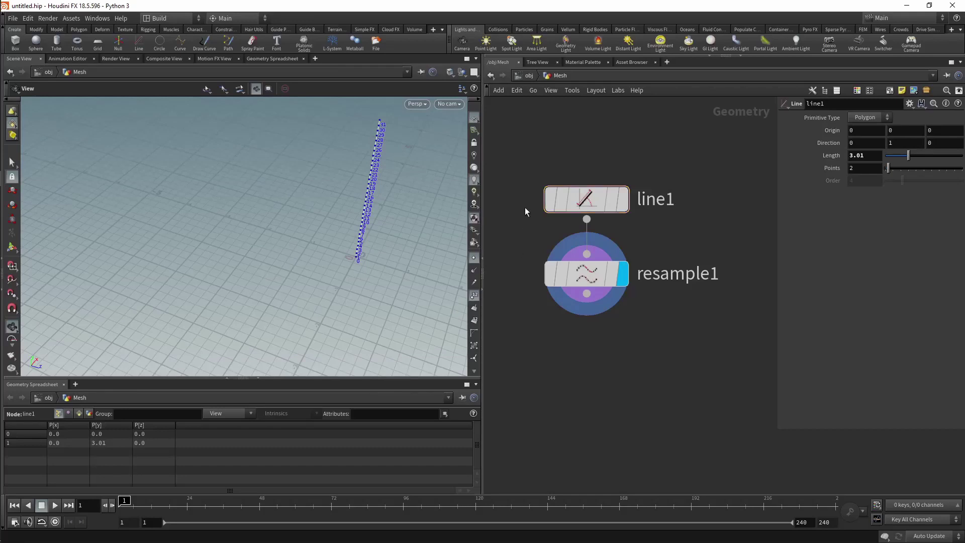
Step: Hide the point number labels and box-select both line1 and resample1
{"action": "left_click", "coordinate": [474, 295]}
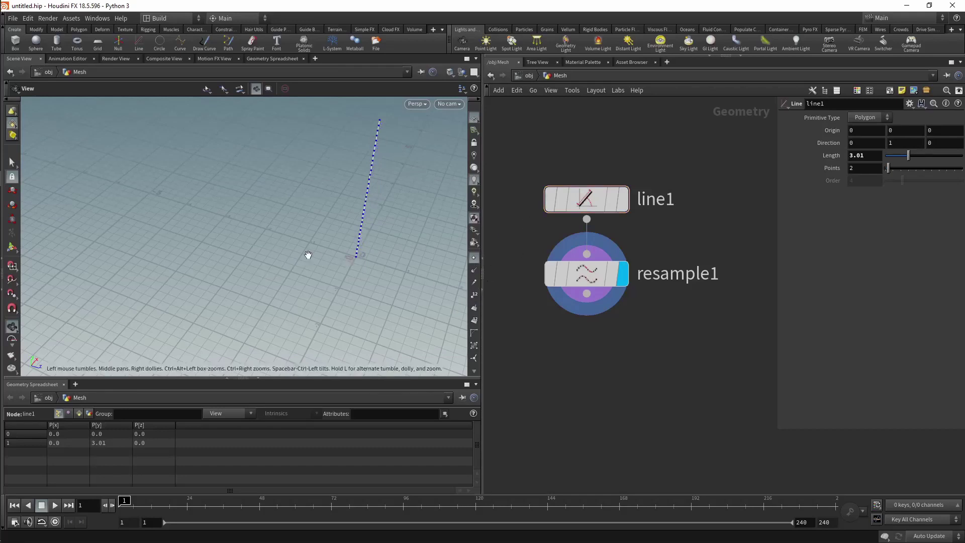
{"action": "scroll", "coordinate": [308, 255], "scroll_direction": "down", "scroll_amount": 3}
{"action": "mouse_move", "coordinate": [308, 255]}
{"action": "left_mouse_down"}
{"action": "mouse_move", "coordinate": [416, 256]}
{"action": "mouse_move", "coordinate": [313, 280]}
{"action": "mouse_move", "coordinate": [367, 255]}
{"action": "mouse_move", "coordinate": [360, 249]}
{"action": "left_mouse_up"}
{"action": "mouse_move", "coordinate": [304, 228]}
{"action": "left_mouse_down"}
{"action": "mouse_move", "coordinate": [314, 263]}
{"action": "mouse_move", "coordinate": [353, 272]}
{"action": "mouse_move", "coordinate": [321, 259]}
{"action": "mouse_move", "coordinate": [346, 230]}
{"action": "mouse_move", "coordinate": [362, 256]}
{"action": "mouse_move", "coordinate": [342, 226]}
{"action": "left_mouse_up"}
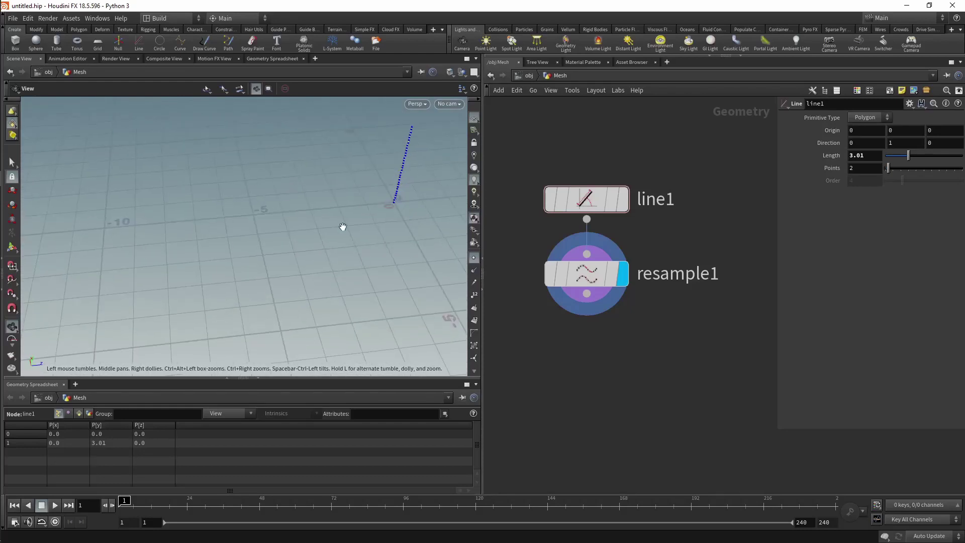
{"action": "left_click_drag", "start_coordinate": [676, 145], "coordinate": [603, 301]}
Step: Move the line nodes aside and add a Grid node, grid1, to the network
{"action": "left_click_drag", "start_coordinate": [553, 269], "coordinate": [651, 292]}
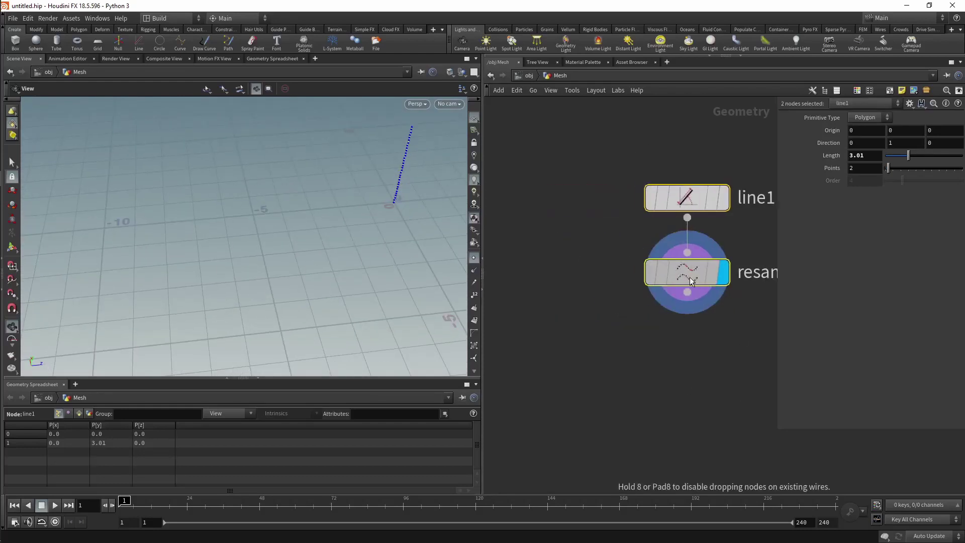
{"action": "key", "text": "h"}
{"action": "key", "text": "Tab"}
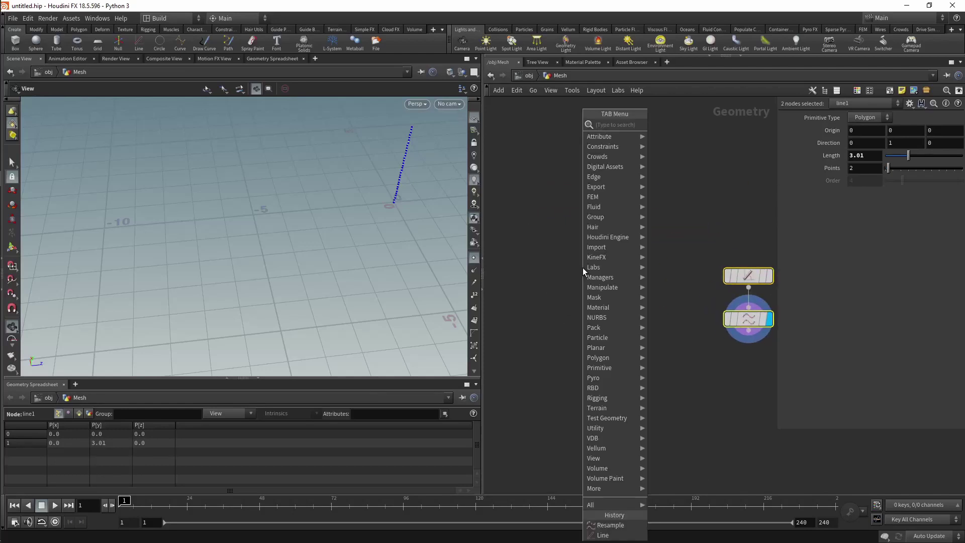
{"action": "type", "text": "f"}
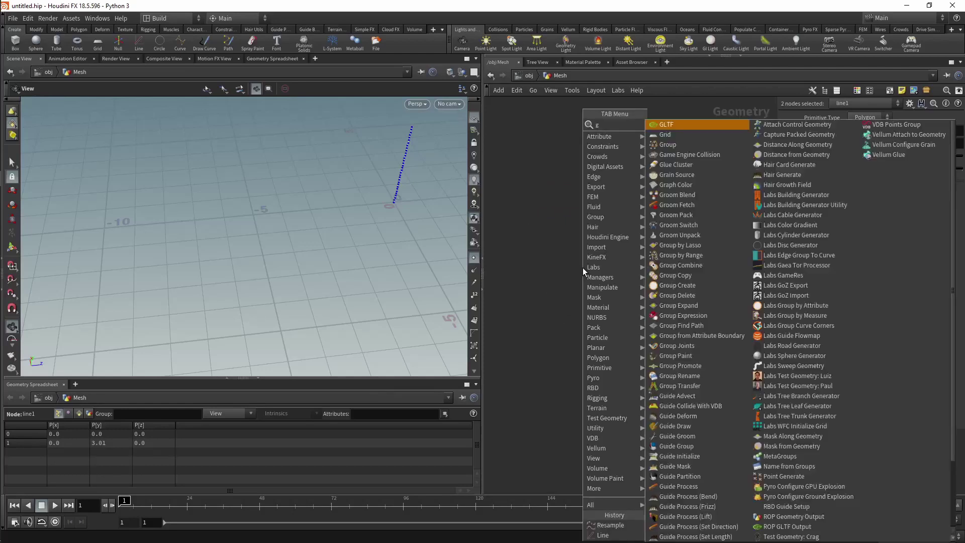
{"action": "type", "text": "ile"}
{"action": "key", "text": "Escape"}
{"action": "left_click", "coordinate": [583, 273]}
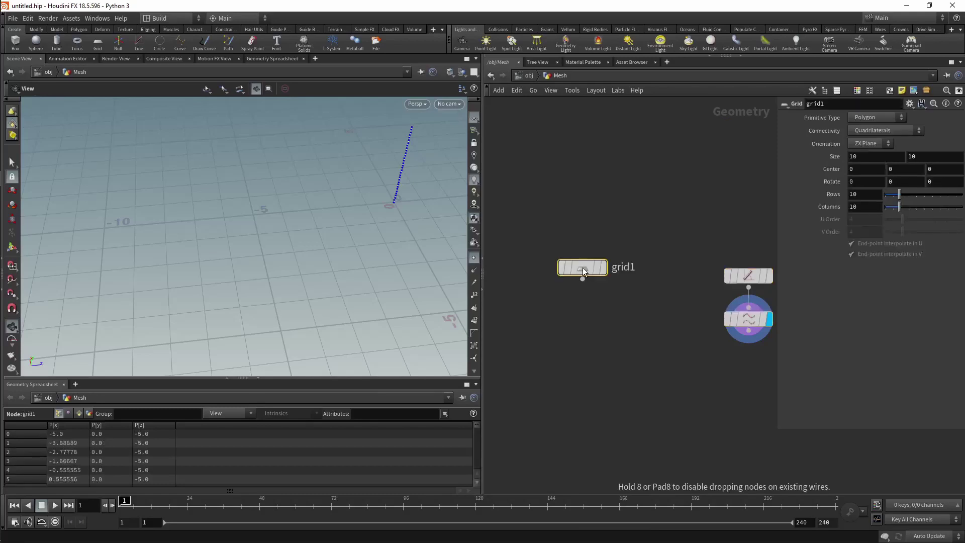
Step: Frame the grid in the viewport, then check and close grid1's info summary
{"action": "scroll", "coordinate": [583, 272], "scroll_direction": "up", "scroll_amount": 2}
{"action": "scroll", "coordinate": [591, 271], "scroll_direction": "up", "scroll_amount": 3}
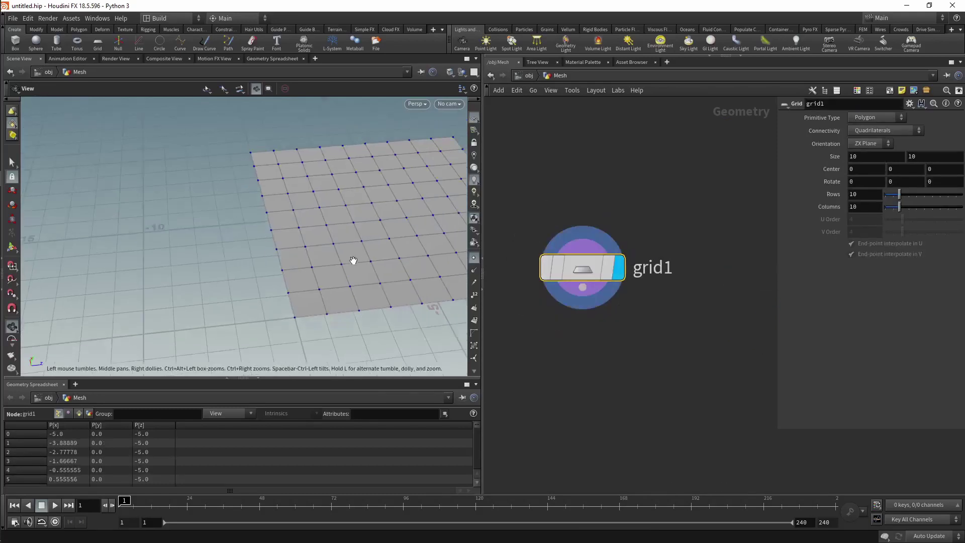
{"action": "middle_click_drag", "start_coordinate": [351, 260], "coordinate": [179, 215]}
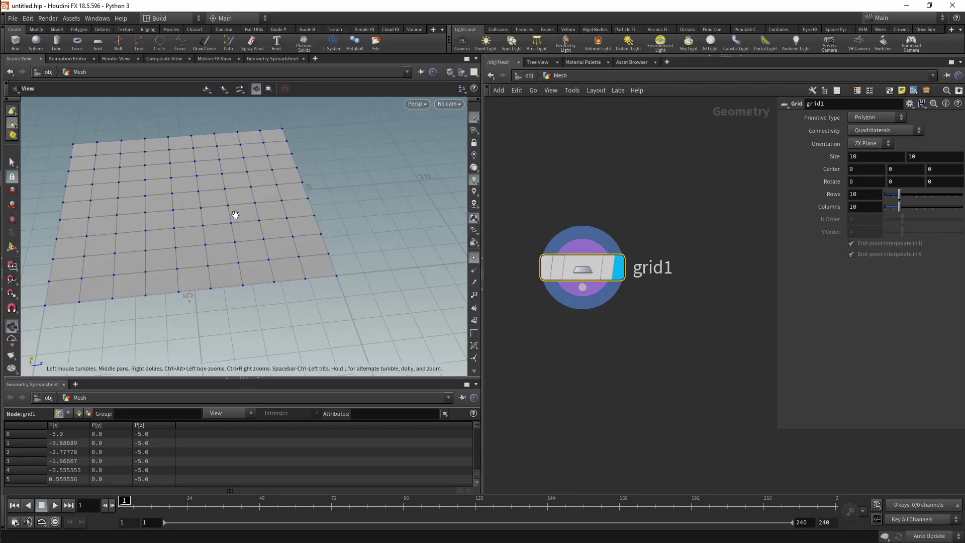
{"action": "middle_click_drag", "start_coordinate": [242, 219], "coordinate": [297, 192]}
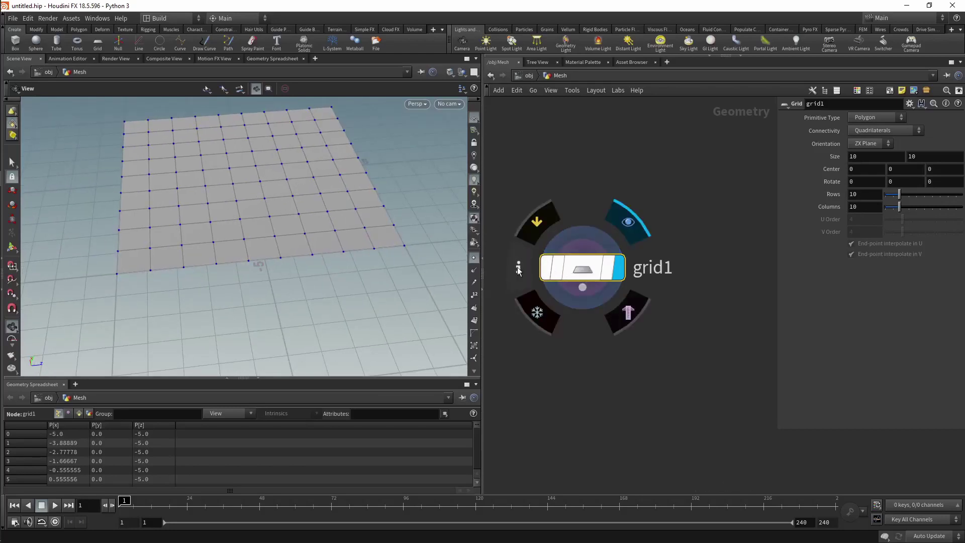
{"action": "left_click", "coordinate": [521, 275]}
{"action": "left_click_drag", "start_coordinate": [574, 137], "coordinate": [322, 138]}
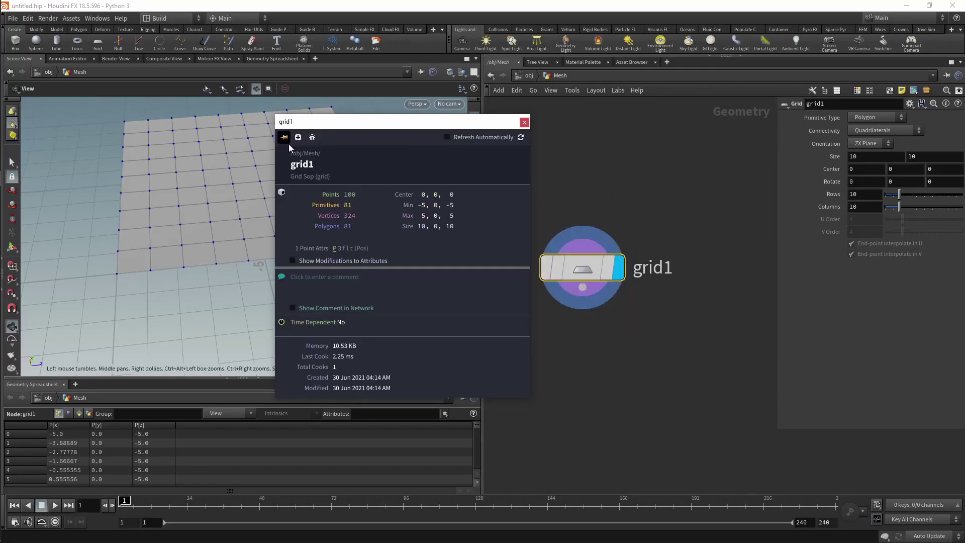
{"action": "left_click", "coordinate": [525, 121]}
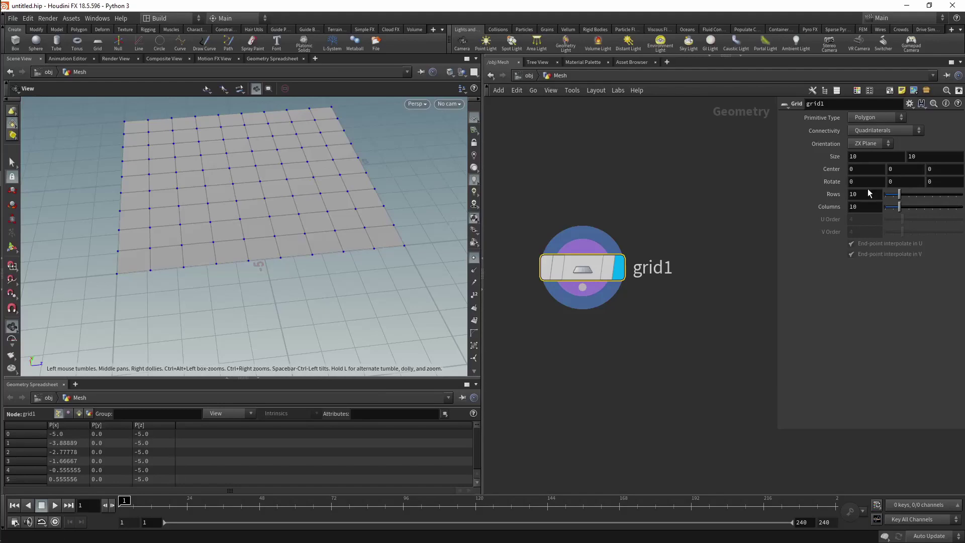
Step: Set grid1 to 5 rows and 5 columns
{"action": "type", "text": "5"}
{"action": "key", "text": "Tab"}
{"action": "type", "text": "5"}
{"action": "key", "text": "Tab"}
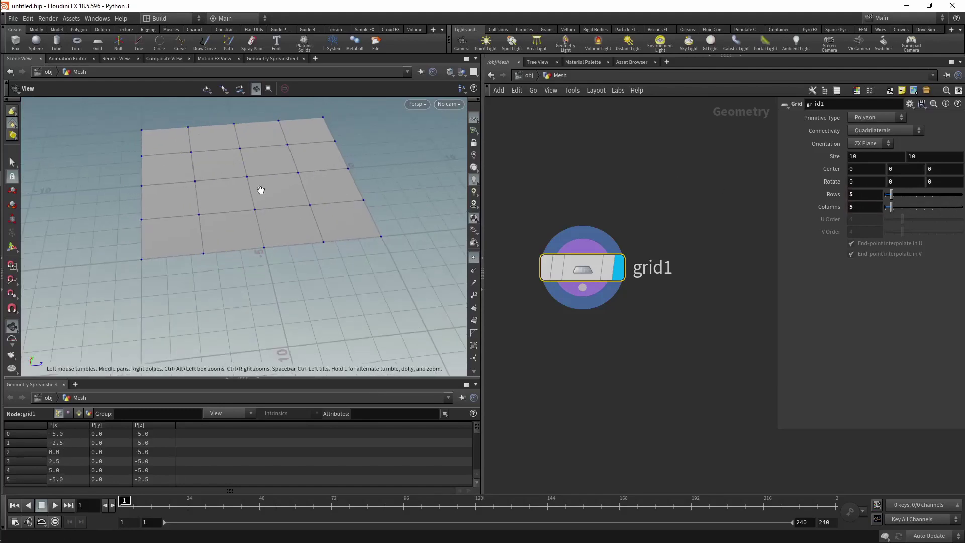
{"action": "mouse_move", "coordinate": [251, 170]}
{"action": "left_mouse_down"}
{"action": "mouse_move", "coordinate": [260, 190]}
{"action": "mouse_move", "coordinate": [249, 223]}
{"action": "mouse_move", "coordinate": [296, 181]}
{"action": "left_mouse_up"}
Step: Add a Sphere node, sphere1, to the Mesh network next to the grid
{"action": "left_click_drag", "start_coordinate": [619, 266], "coordinate": [767, 309]}
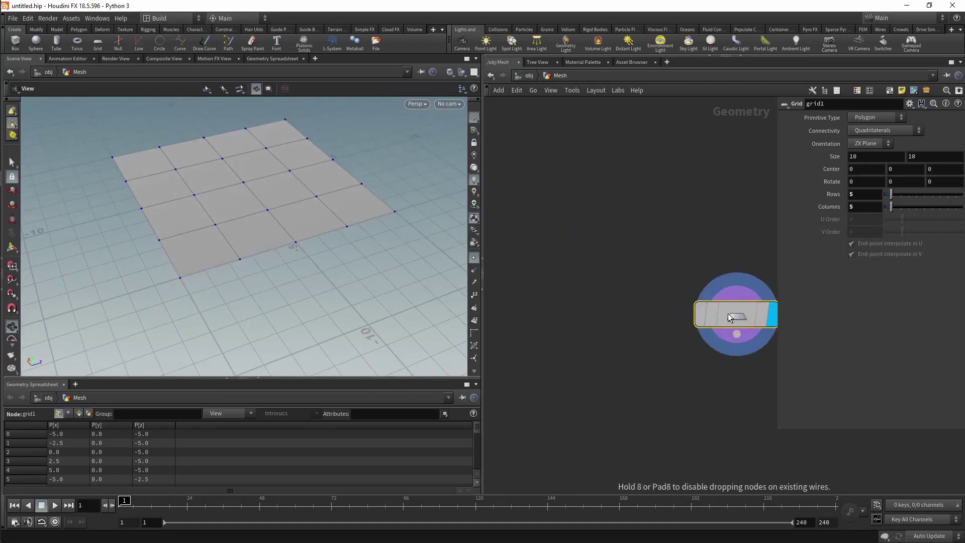
{"action": "scroll", "coordinate": [665, 308], "scroll_direction": "down", "scroll_amount": 5}
{"action": "key", "text": "Tab"}
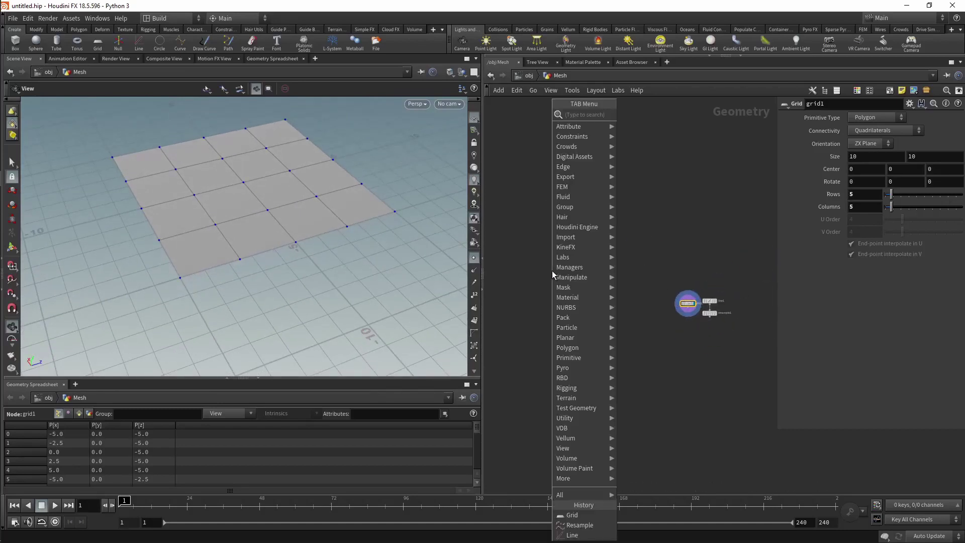
{"action": "type", "text": "s"}
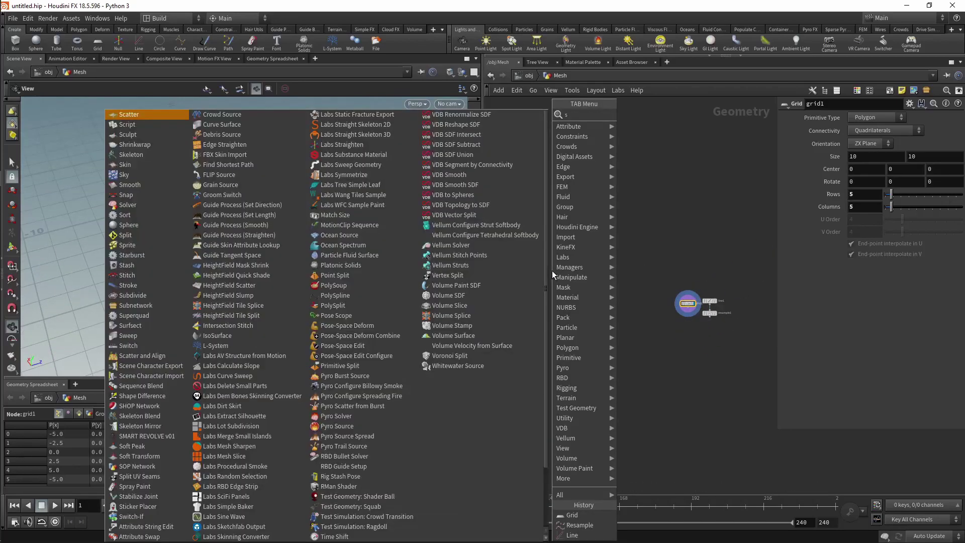
{"action": "type", "text": "p"}
{"action": "key", "text": "Return"}
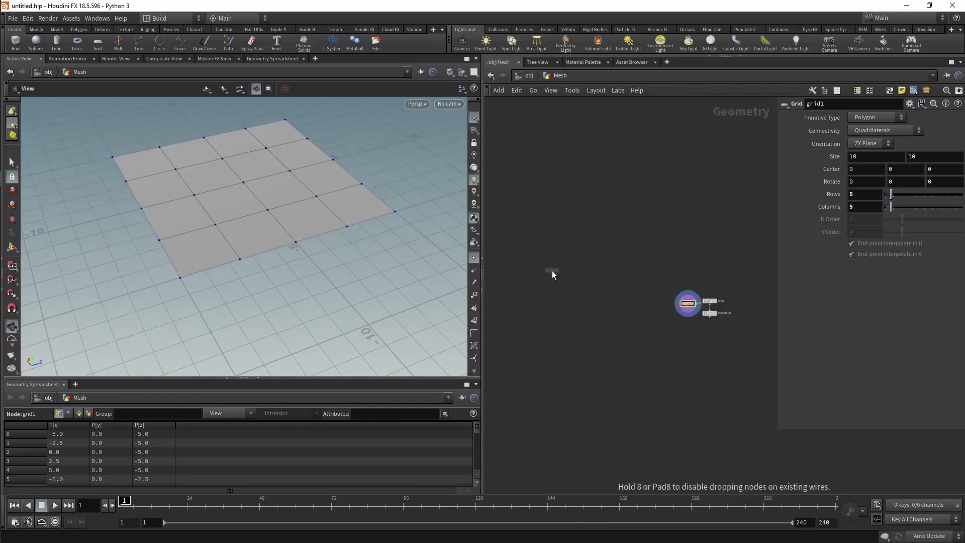
{"action": "left_click", "coordinate": [552, 270]}
Step: Move grid1 beside the sphere and search for the Copy to Points node
{"action": "scroll", "coordinate": [590, 318], "scroll_direction": "down", "scroll_amount": 3}
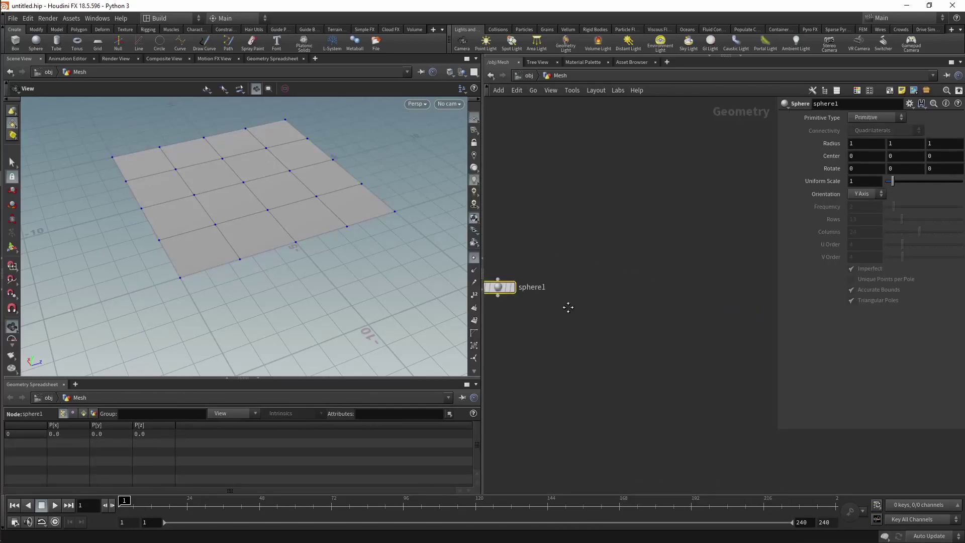
{"action": "scroll", "coordinate": [615, 327], "scroll_direction": "down", "scroll_amount": 2}
{"action": "left_click_drag", "start_coordinate": [719, 362], "coordinate": [583, 307]}
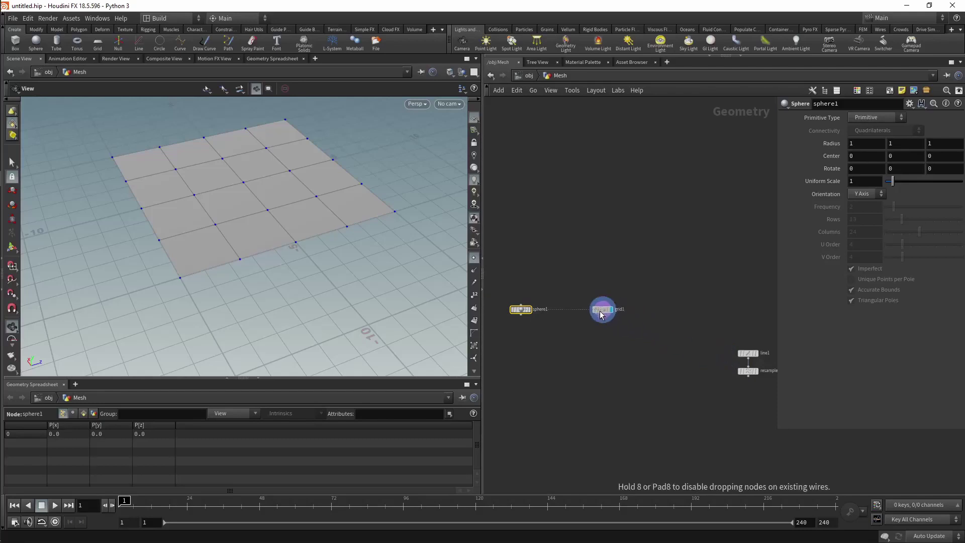
{"action": "scroll", "coordinate": [629, 317], "scroll_direction": "up", "scroll_amount": 3}
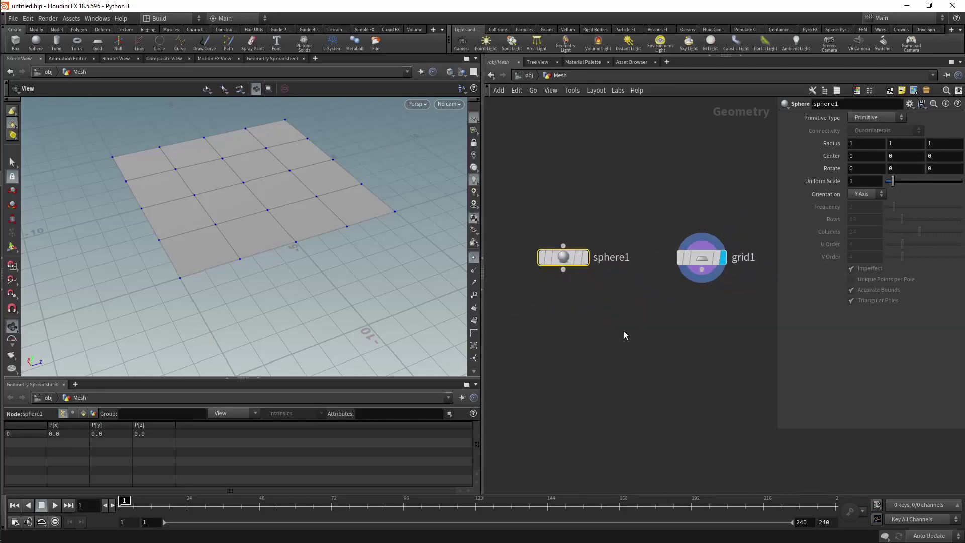
{"action": "key", "text": "Tab"}
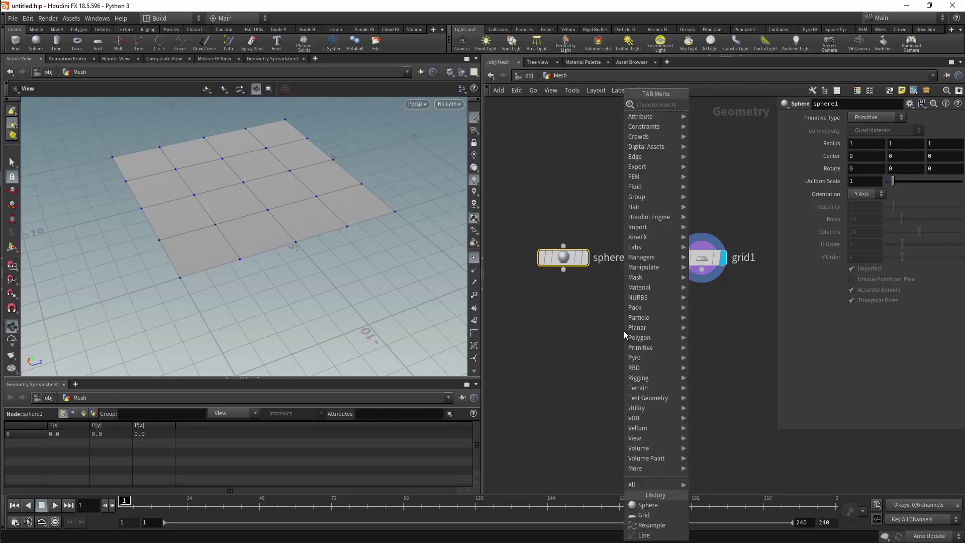
{"action": "type", "text": "cop"}
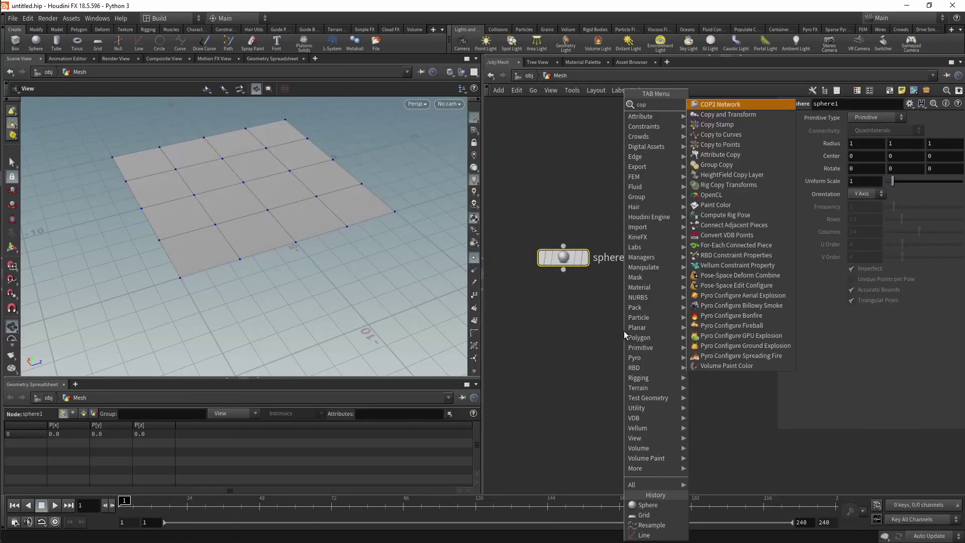
{"action": "key", "text": "Down"}
{"action": "key", "text": "Down"}
{"action": "key", "text": "Down"}
{"action": "key", "text": "Down"}
Step: Create copytopoints1 with grid1 as target points and sphere1 as geometry, and display it
{"action": "key", "text": "Return"}
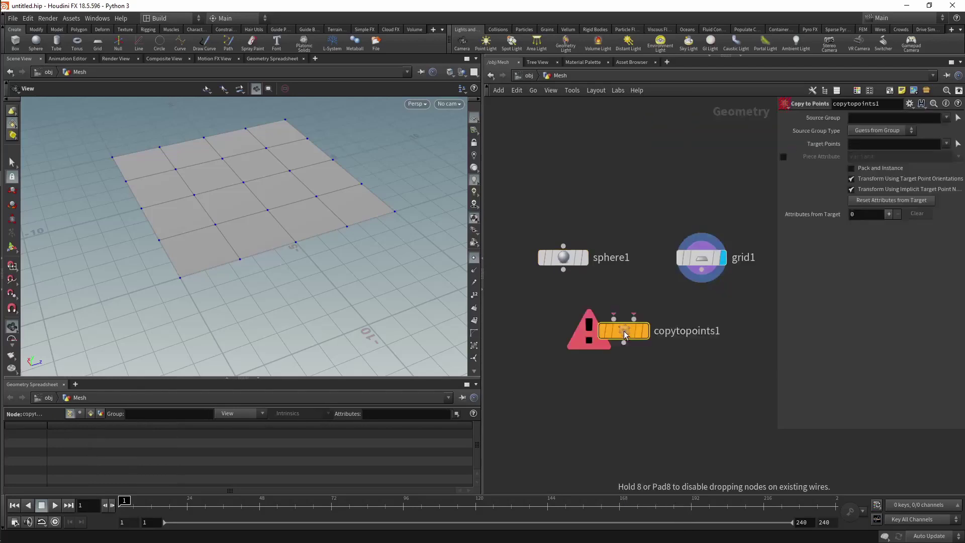
{"action": "scroll", "coordinate": [623, 331], "scroll_direction": "up", "scroll_amount": 2}
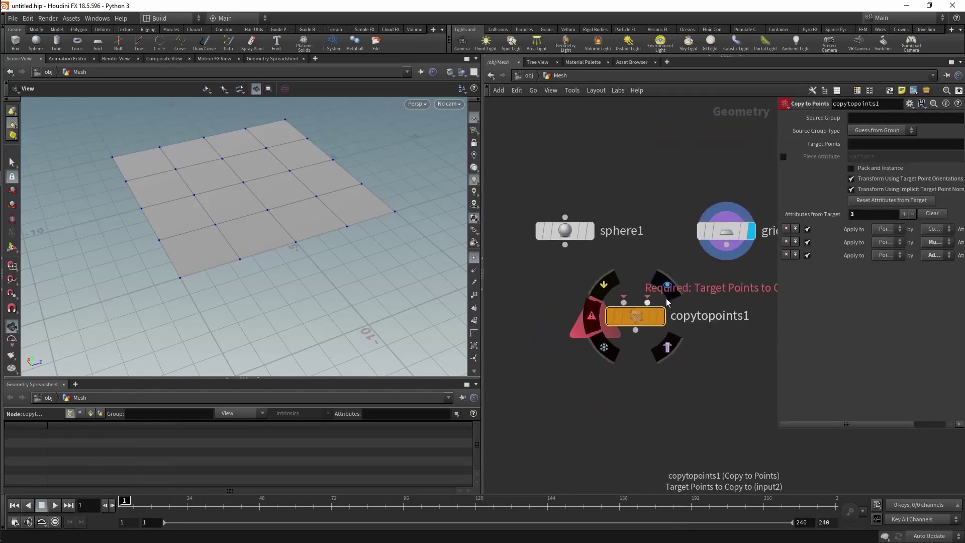
{"action": "middle_click_drag", "start_coordinate": [648, 301], "coordinate": [589, 333]}
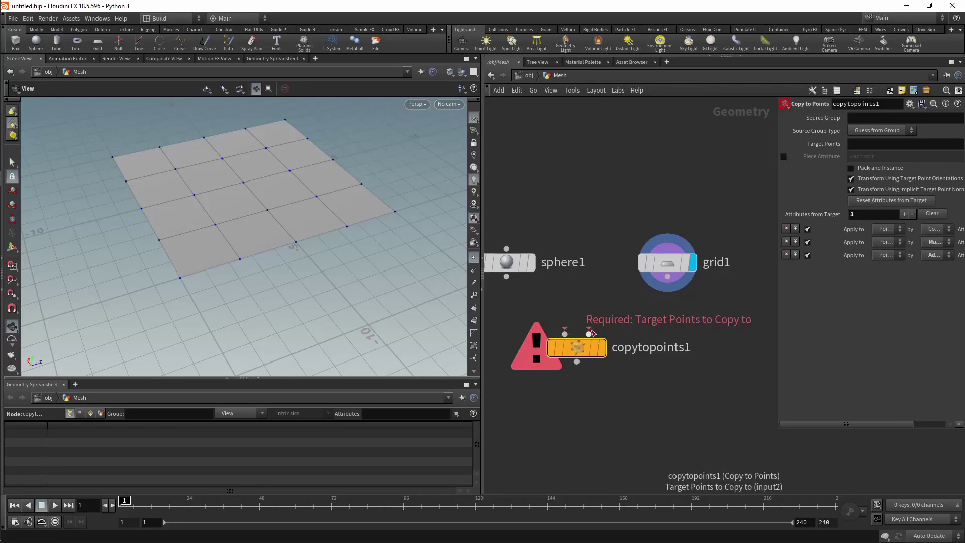
{"action": "left_click_drag", "start_coordinate": [589, 332], "coordinate": [677, 328]}
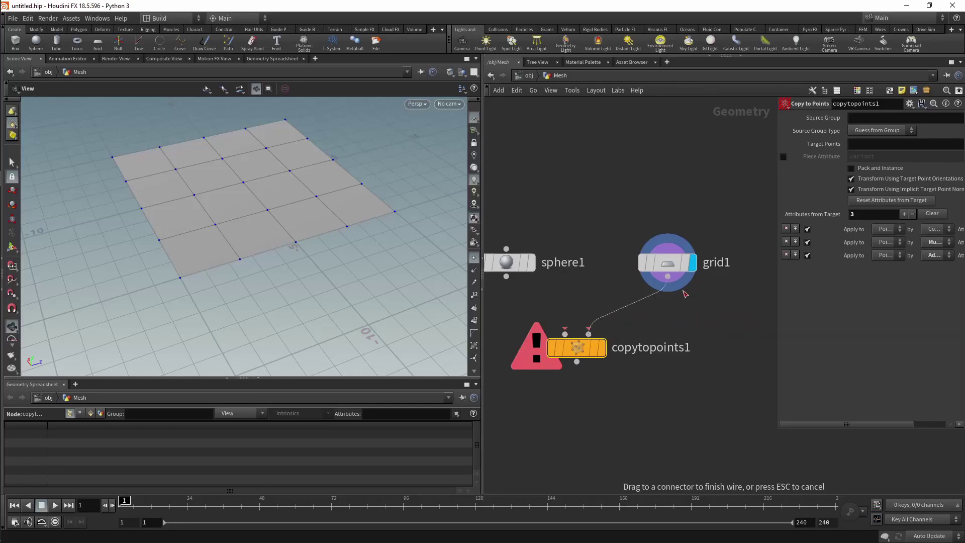
{"action": "left_click_drag", "start_coordinate": [667, 261], "coordinate": [696, 262]}
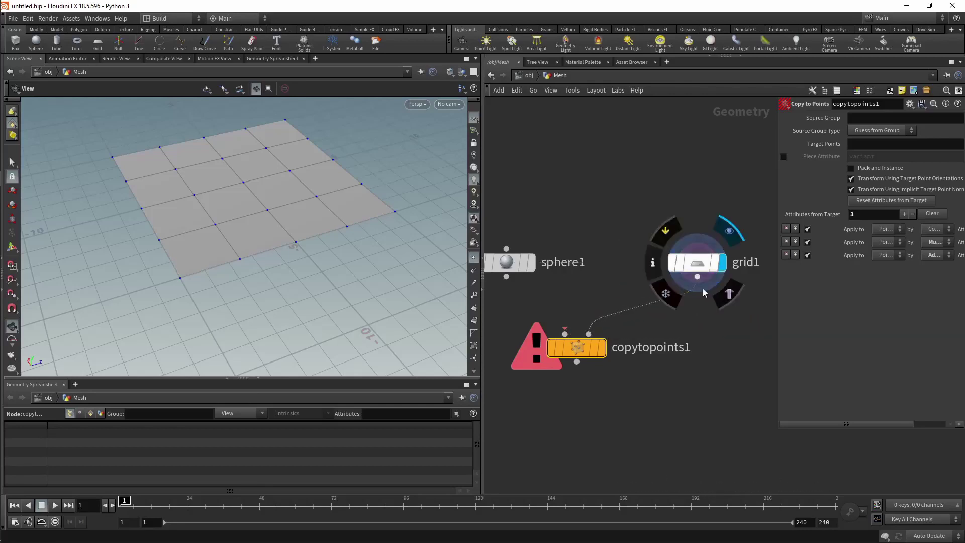
{"action": "middle_click_drag", "start_coordinate": [696, 327], "coordinate": [735, 323]}
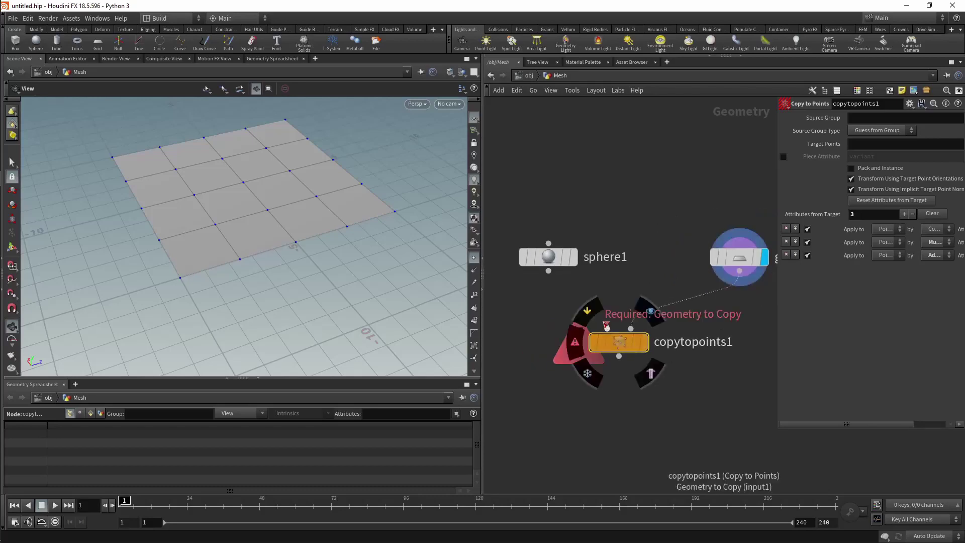
{"action": "left_click_drag", "start_coordinate": [608, 327], "coordinate": [549, 271]}
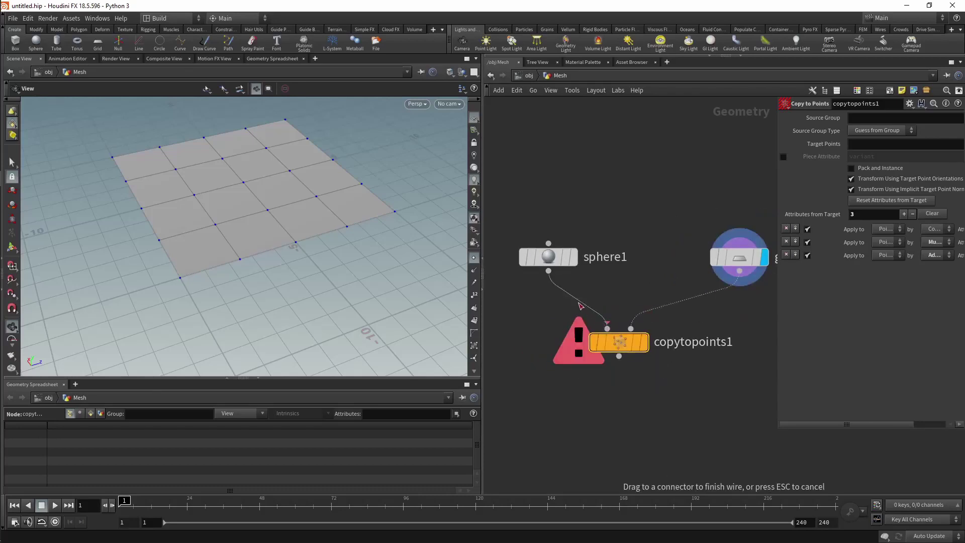
{"action": "left_click", "coordinate": [645, 343]}
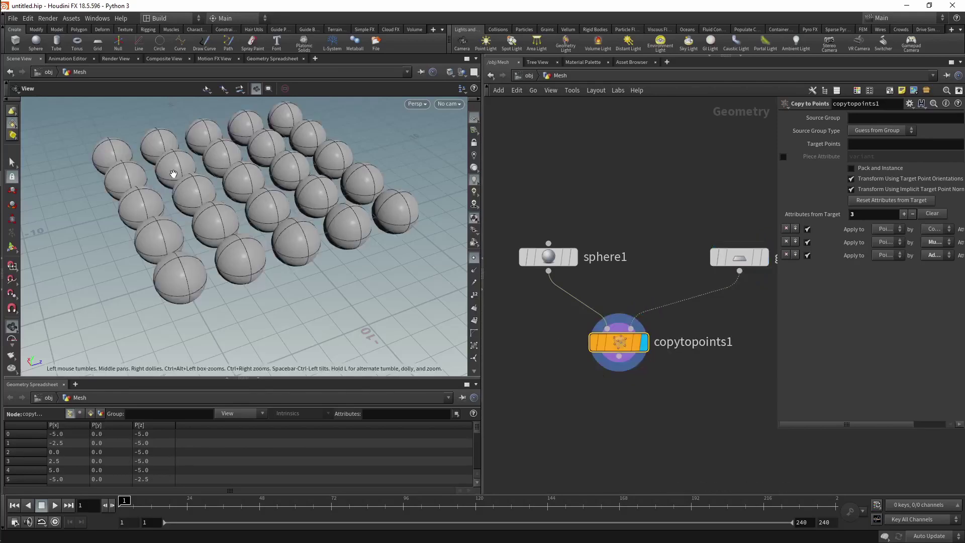
Step: Inspect the copied spheres in wireframe from several angles, selecting sphere1 and then grid1
{"action": "left_click_drag", "start_coordinate": [173, 173], "coordinate": [430, 158]}
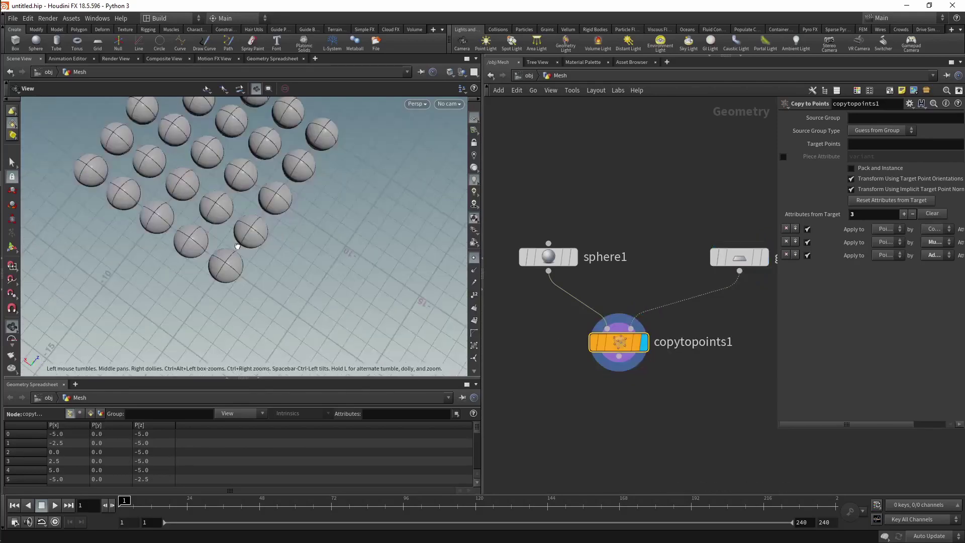
{"action": "left_click", "coordinate": [554, 258]}
{"action": "mouse_move", "coordinate": [377, 239]}
{"action": "left_mouse_down"}
{"action": "mouse_move", "coordinate": [265, 267]}
{"action": "mouse_move", "coordinate": [358, 242]}
{"action": "left_mouse_up"}
{"action": "middle_click_drag", "start_coordinate": [626, 235], "coordinate": [587, 201]}
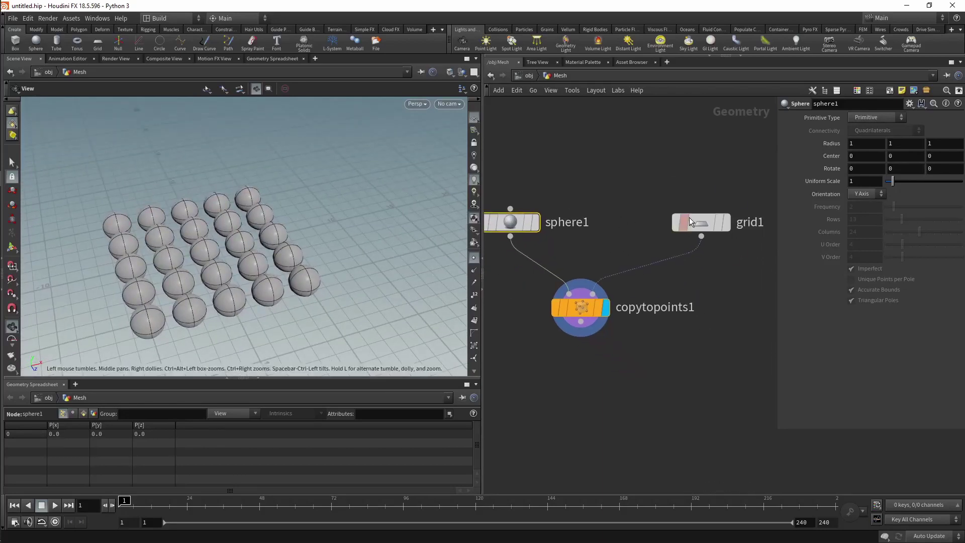
{"action": "left_click", "coordinate": [696, 220]}
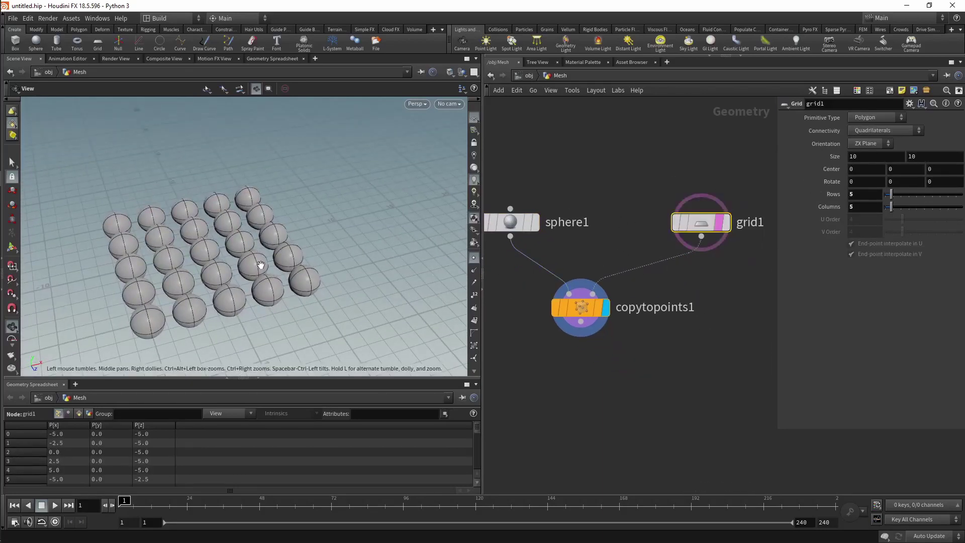
{"action": "mouse_move", "coordinate": [260, 265]}
{"action": "left_mouse_down"}
{"action": "mouse_move", "coordinate": [334, 189]}
{"action": "mouse_move", "coordinate": [355, 241]}
{"action": "mouse_move", "coordinate": [359, 234]}
{"action": "mouse_move", "coordinate": [307, 265]}
{"action": "left_mouse_up"}
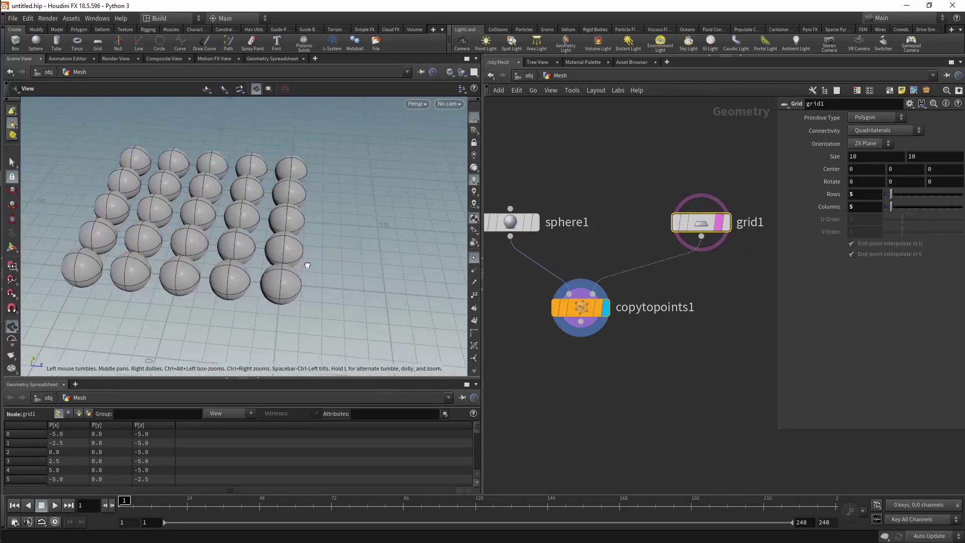
{"action": "key", "text": "w"}
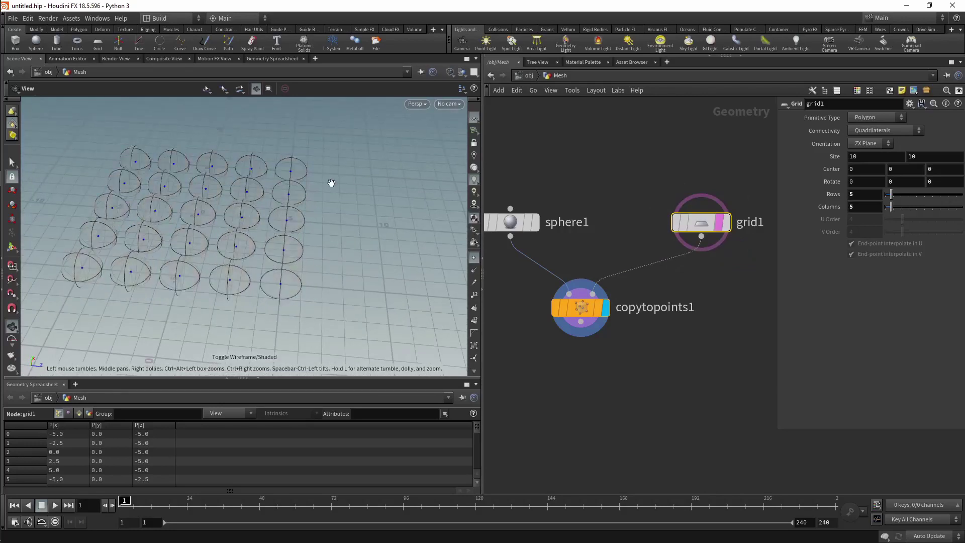
{"action": "scroll", "coordinate": [258, 213], "scroll_direction": "up", "scroll_amount": 2}
{"action": "scroll", "coordinate": [258, 213], "scroll_direction": "up", "scroll_amount": 2}
{"action": "scroll", "coordinate": [287, 222], "scroll_direction": "up", "scroll_amount": 2}
{"action": "mouse_move", "coordinate": [287, 221]}
{"action": "left_mouse_down"}
{"action": "mouse_move", "coordinate": [291, 245]}
{"action": "mouse_move", "coordinate": [224, 261]}
{"action": "left_mouse_up"}
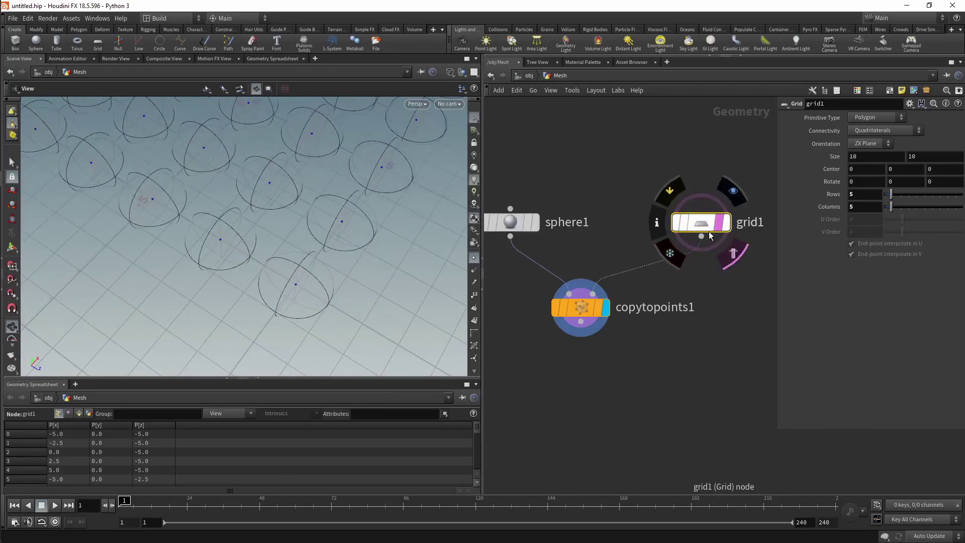
{"action": "scroll", "coordinate": [298, 285], "scroll_direction": "down", "scroll_amount": 3}
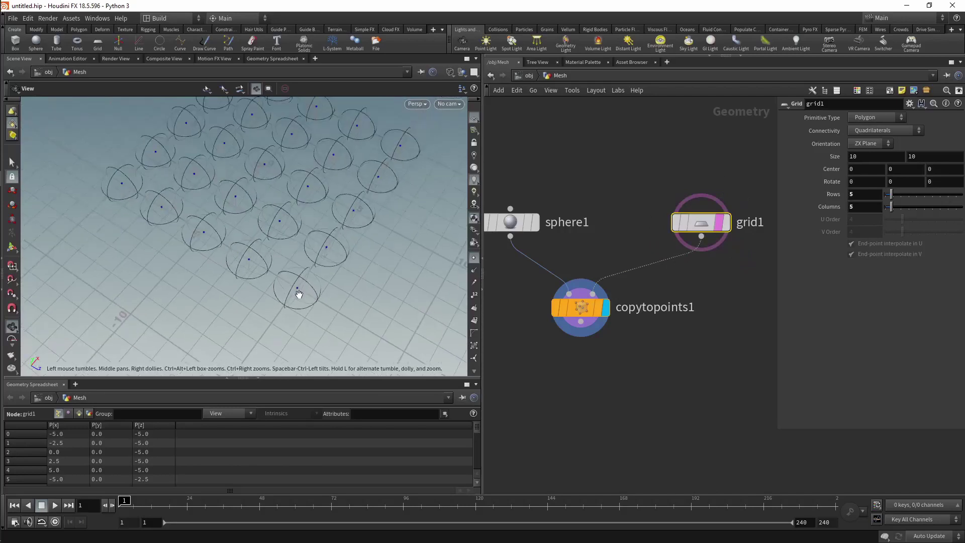
{"action": "scroll", "coordinate": [299, 290], "scroll_direction": "down", "scroll_amount": 3}
{"action": "left_click_drag", "start_coordinate": [299, 290], "coordinate": [315, 222]}
Step: Set grid1's Rows and Columns to 6
{"action": "left_click", "coordinate": [843, 195]}
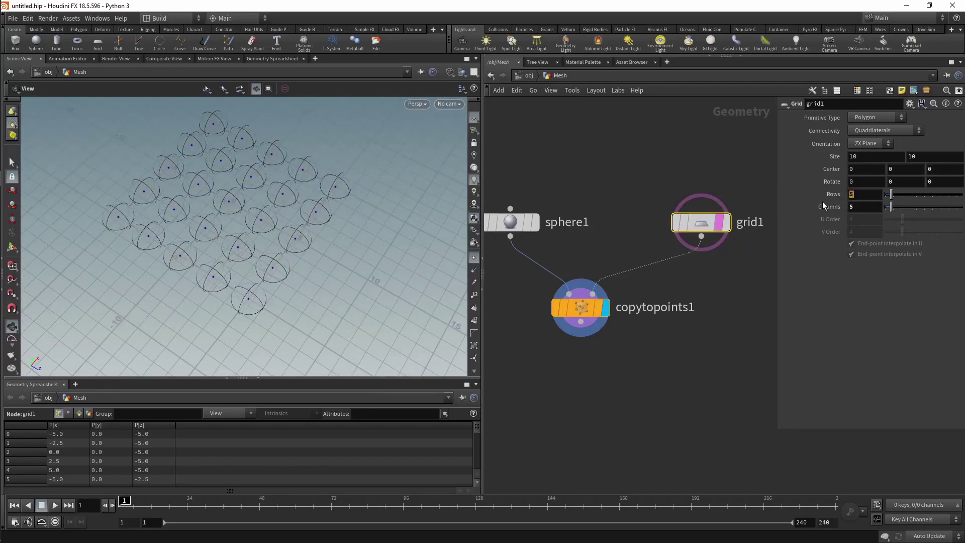
{"action": "type", "text": "6"}
{"action": "key", "text": "Return"}
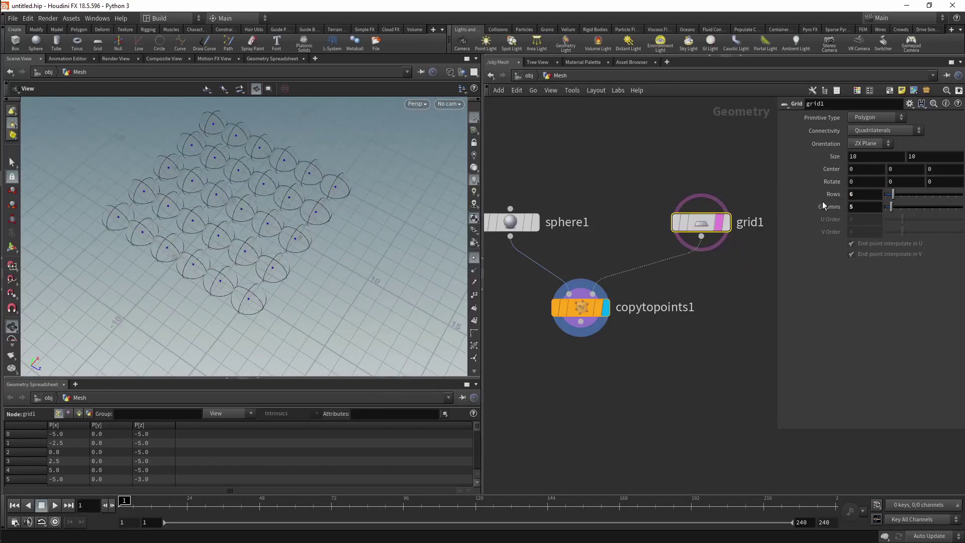
{"action": "left_click", "coordinate": [865, 210]}
{"action": "type", "text": "6"}
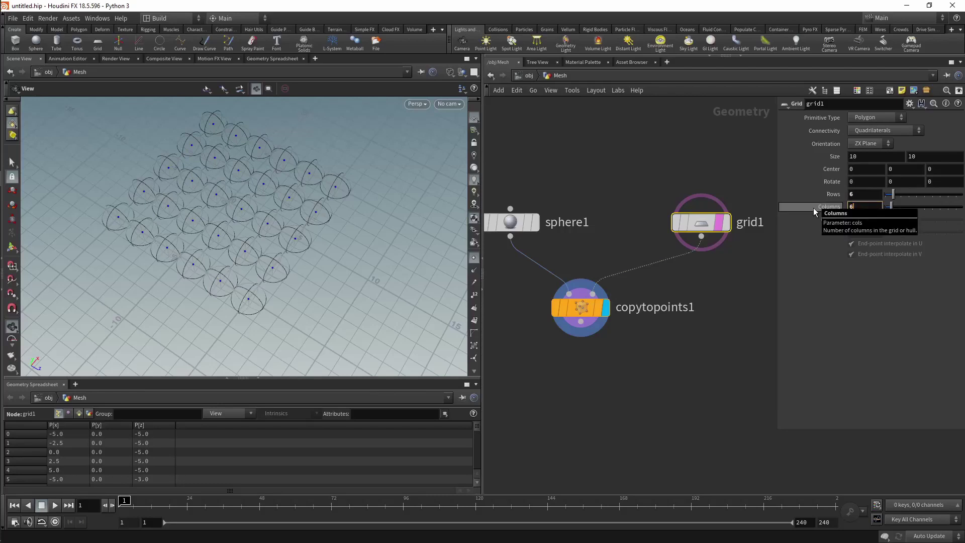
{"action": "key", "text": "Return"}
Step: Set sphere1's Uniform Scale to 0.72 and return the viewport to shaded display
{"action": "mouse_move", "coordinate": [398, 266]}
{"action": "left_mouse_down"}
{"action": "mouse_move", "coordinate": [333, 255]}
{"action": "mouse_move", "coordinate": [261, 282]}
{"action": "mouse_move", "coordinate": [308, 276]}
{"action": "mouse_move", "coordinate": [347, 251]}
{"action": "mouse_move", "coordinate": [372, 217]}
{"action": "left_mouse_up"}
{"action": "left_click_drag", "start_coordinate": [245, 229], "coordinate": [308, 205]}
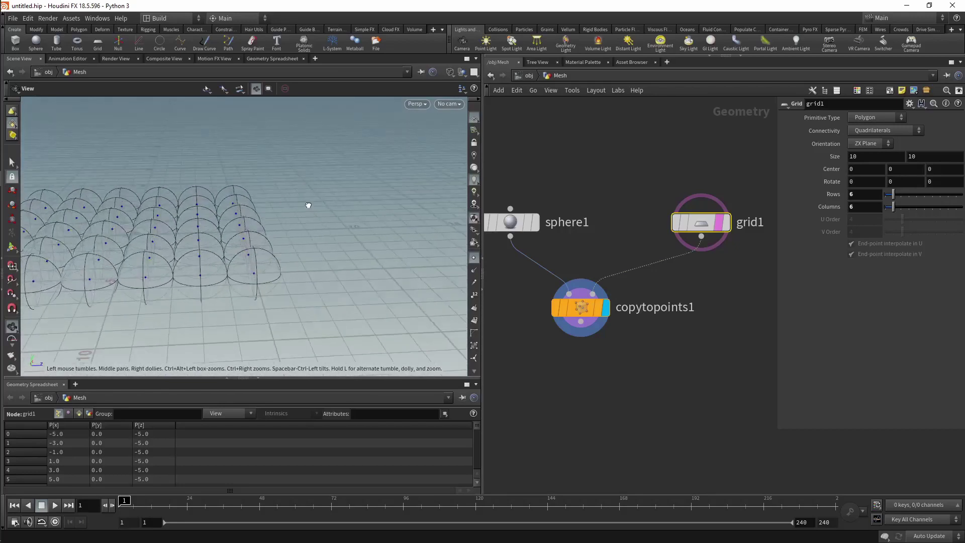
{"action": "left_click", "coordinate": [525, 222]}
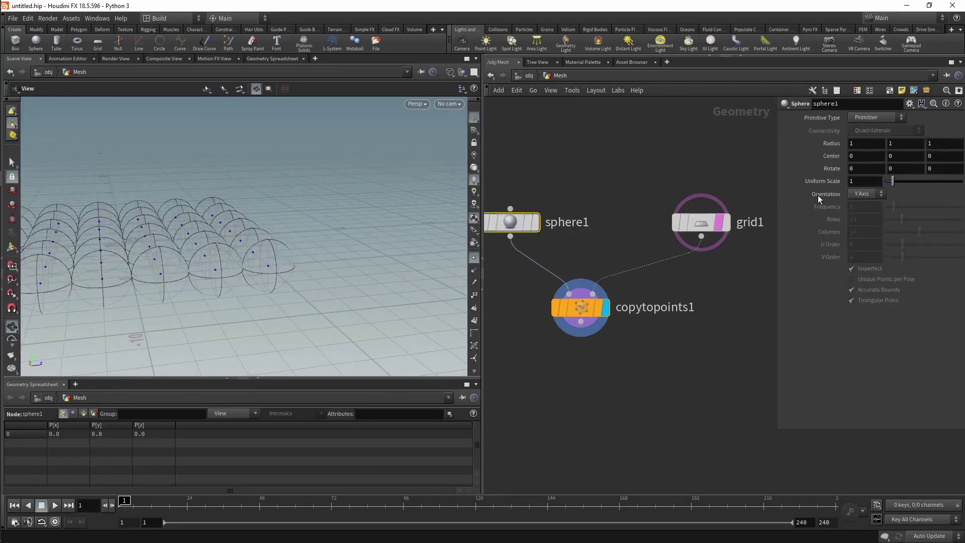
{"action": "left_click_drag", "start_coordinate": [893, 180], "coordinate": [902, 179]}
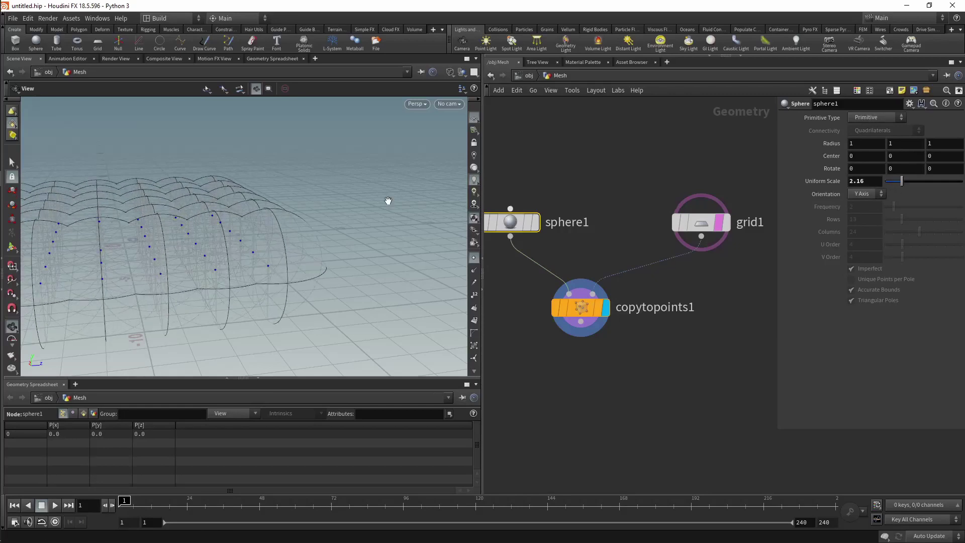
{"action": "mouse_move", "coordinate": [218, 200]}
{"action": "left_mouse_down"}
{"action": "mouse_move", "coordinate": [266, 263]}
{"action": "mouse_move", "coordinate": [255, 260]}
{"action": "mouse_move", "coordinate": [318, 221]}
{"action": "mouse_move", "coordinate": [215, 266]}
{"action": "mouse_move", "coordinate": [387, 232]}
{"action": "mouse_move", "coordinate": [226, 218]}
{"action": "mouse_move", "coordinate": [319, 213]}
{"action": "mouse_move", "coordinate": [287, 248]}
{"action": "mouse_move", "coordinate": [291, 263]}
{"action": "mouse_move", "coordinate": [323, 226]}
{"action": "mouse_move", "coordinate": [442, 222]}
{"action": "mouse_move", "coordinate": [357, 267]}
{"action": "mouse_move", "coordinate": [317, 196]}
{"action": "mouse_move", "coordinate": [364, 263]}
{"action": "mouse_move", "coordinate": [380, 244]}
{"action": "left_mouse_up"}
{"action": "key", "text": "w"}
{"action": "left_click_drag", "start_coordinate": [905, 185], "coordinate": [891, 179]}
{"action": "left_click_drag", "start_coordinate": [704, 229], "coordinate": [706, 193]}
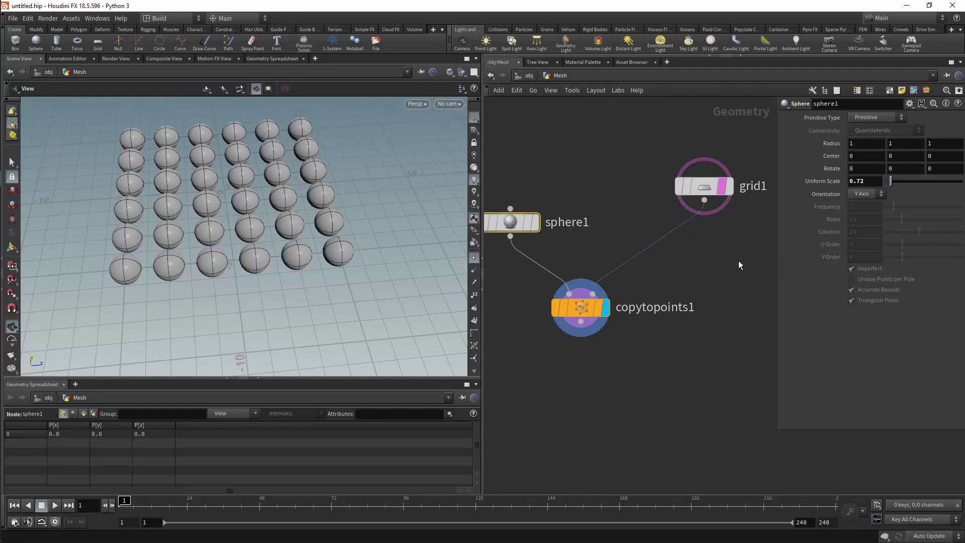
{"action": "mouse_move", "coordinate": [731, 227]}
{"action": "middle_mouse_down"}
{"action": "mouse_move", "coordinate": [669, 272]}
{"action": "mouse_move", "coordinate": [692, 274]}
{"action": "middle_mouse_up"}
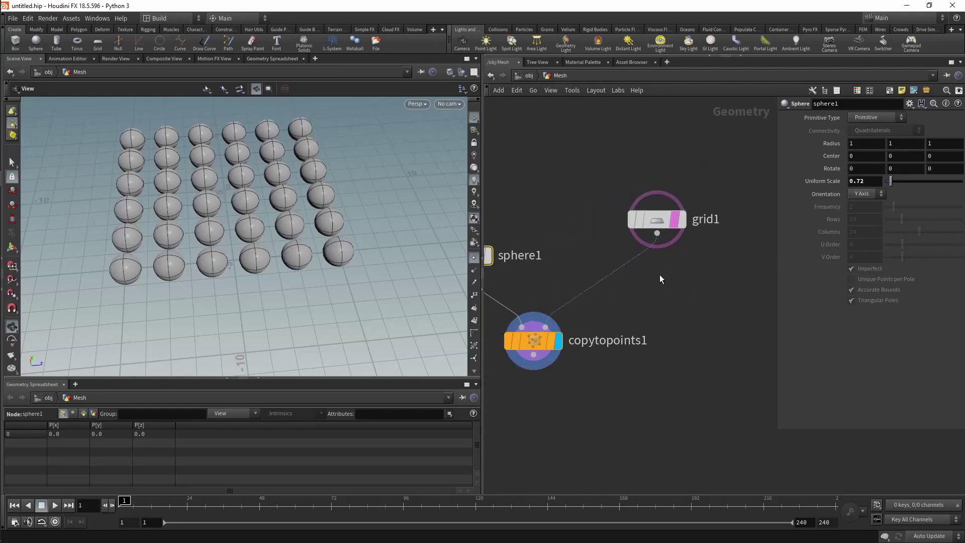
{"action": "key", "text": "Tab"}
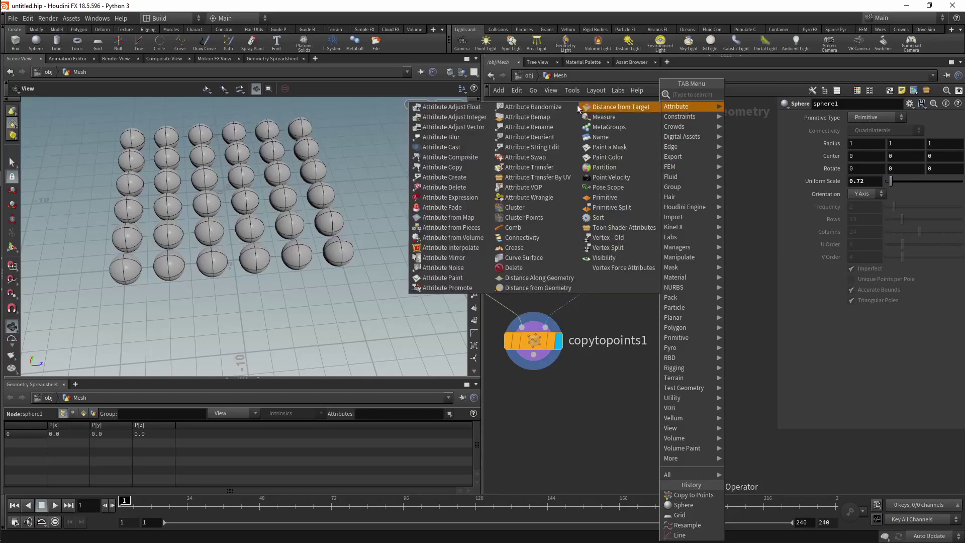
{"action": "mouse_move", "coordinate": [687, 107]}
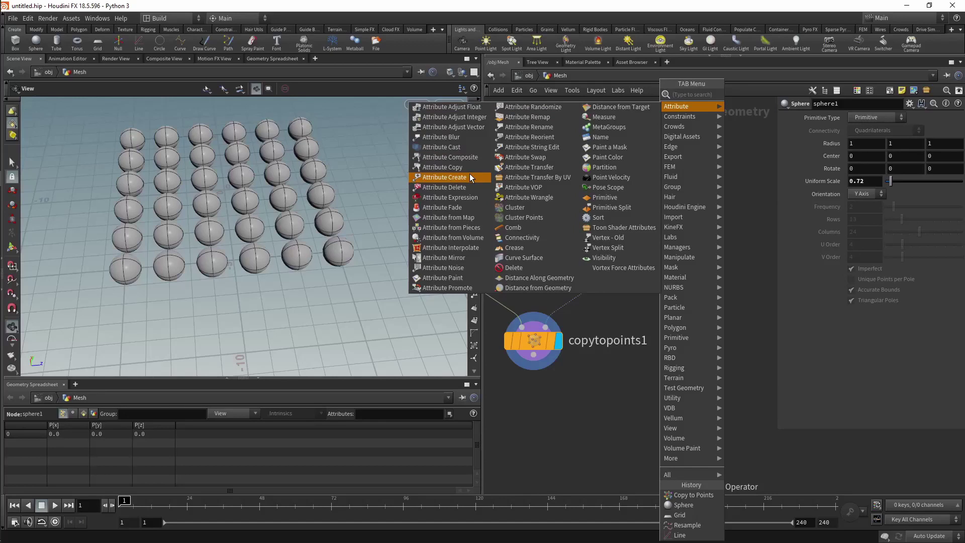
Step: Drop a new Attribute Wrangle, attribwrangle1, onto the wire from grid1 to copytopoints1
{"action": "key", "text": "Escape"}
{"action": "key", "text": "Tab"}
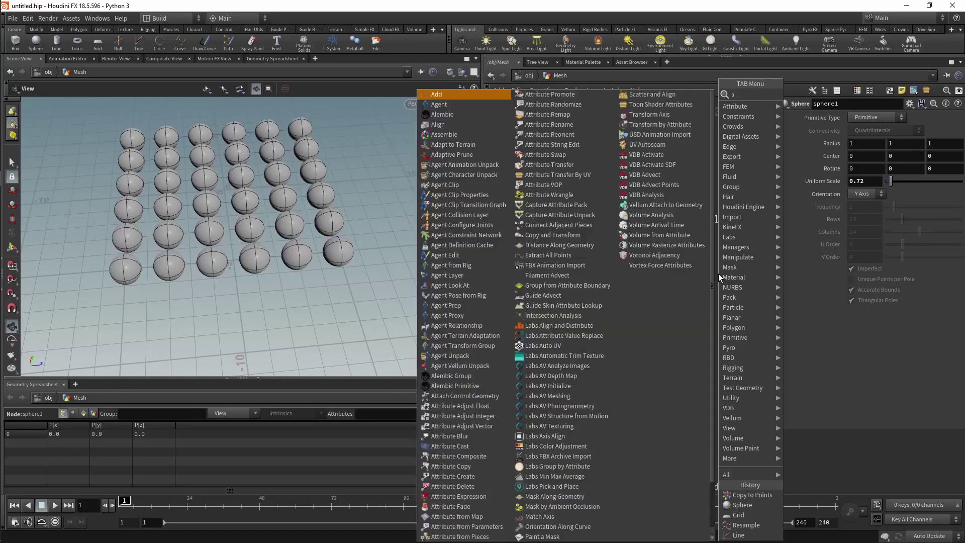
{"action": "left_click", "coordinate": [832, 91]}
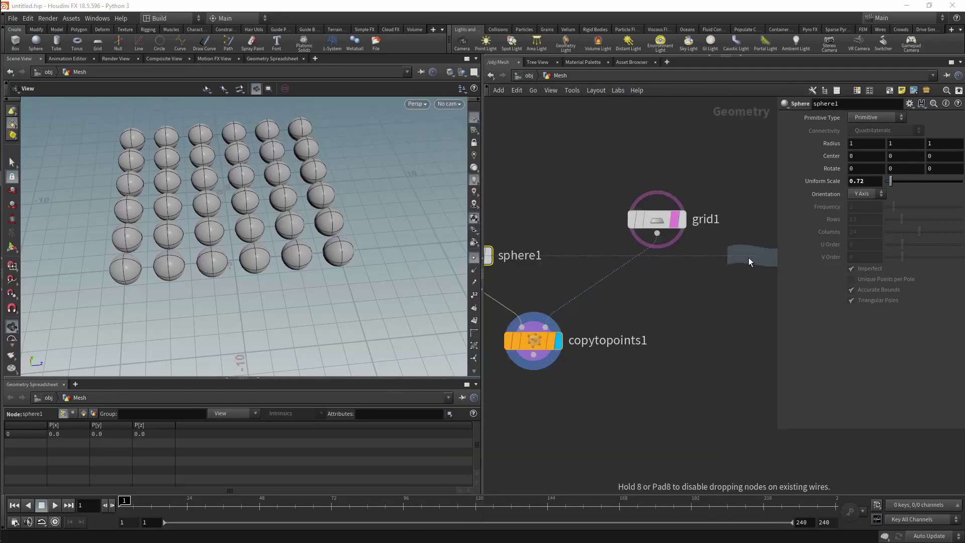
{"action": "left_click", "coordinate": [723, 277]}
{"action": "mouse_move", "coordinate": [721, 277]}
{"action": "left_mouse_down"}
{"action": "mouse_move", "coordinate": [632, 275]}
{"action": "mouse_move", "coordinate": [677, 277]}
{"action": "left_mouse_up"}
{"action": "left_click", "coordinate": [799, 189]}
{"action": "type", "text": "@P"}
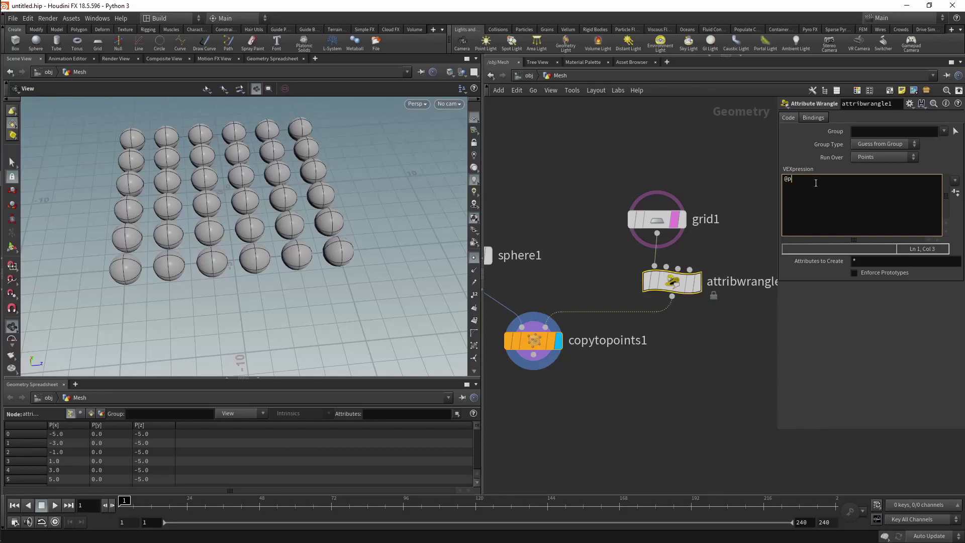
{"action": "type", "text": "c"}
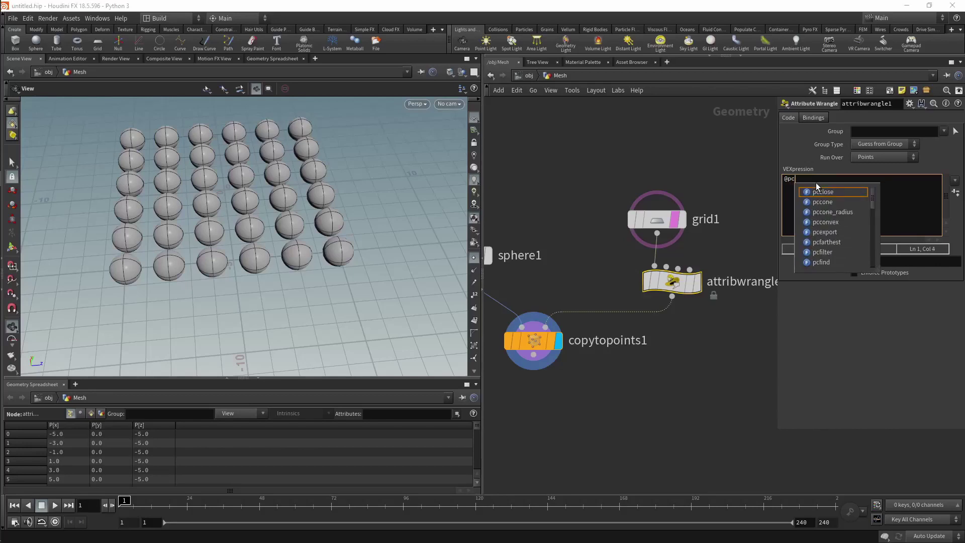
{"action": "key", "text": "BackSpace"}
{"action": "type", "text": "scale"}
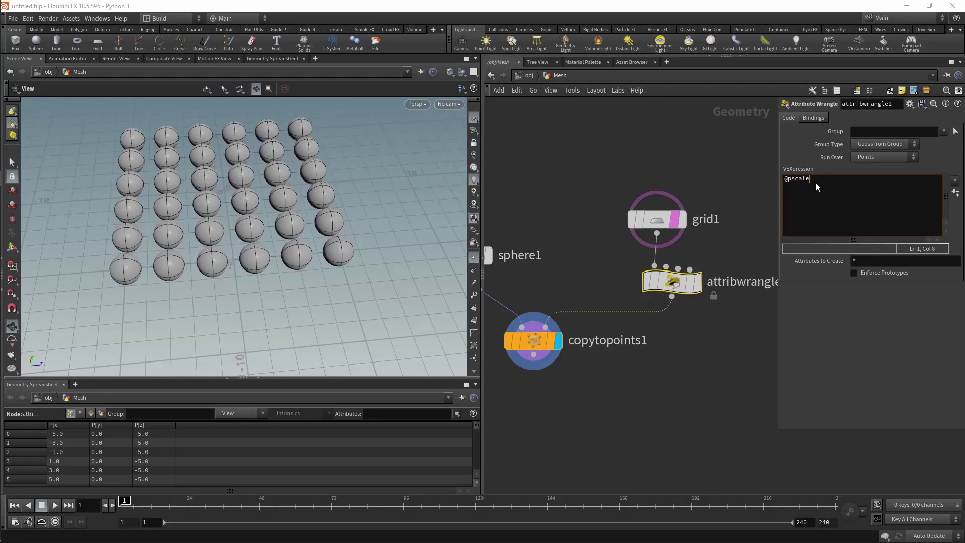
{"action": "type", "text": " ="}
{"action": "type", "text": " 0.5;"}
{"action": "scroll", "coordinate": [281, 227], "scroll_direction": "up", "scroll_amount": 3}
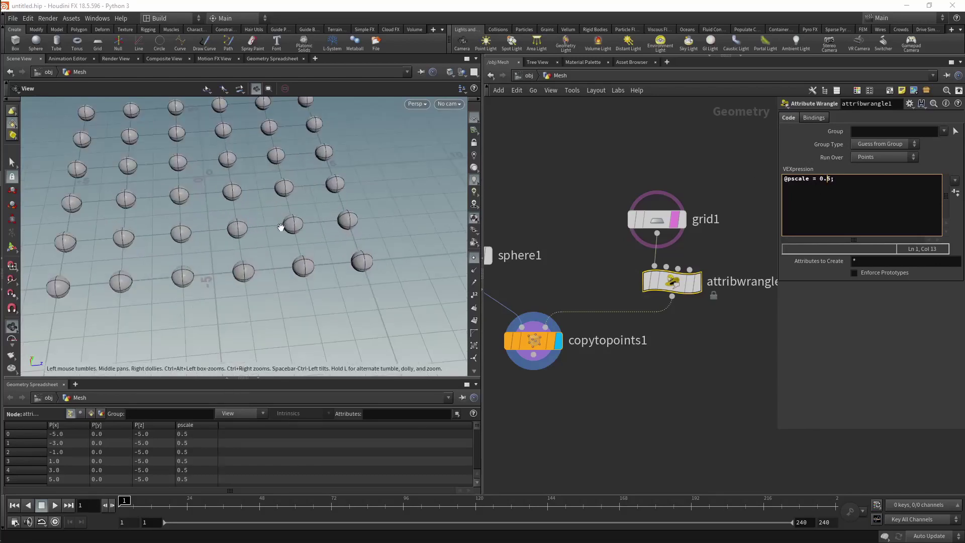
{"action": "left_click_drag", "start_coordinate": [281, 227], "coordinate": [352, 242]}
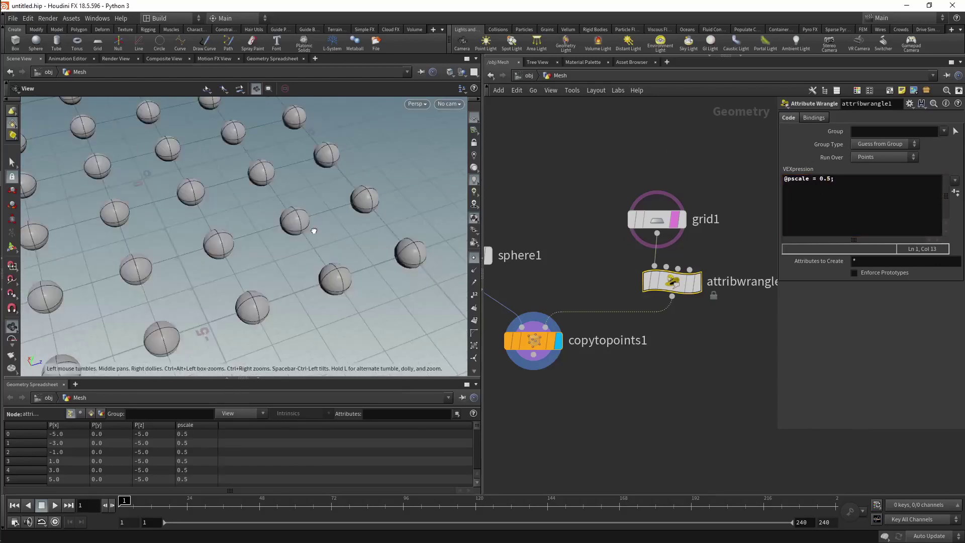
Step: Keep the wrangle's Run Over on Points and change its pscale value to 0.1
{"action": "double_click", "coordinate": [804, 179]}
{"action": "left_click", "coordinate": [863, 152]}
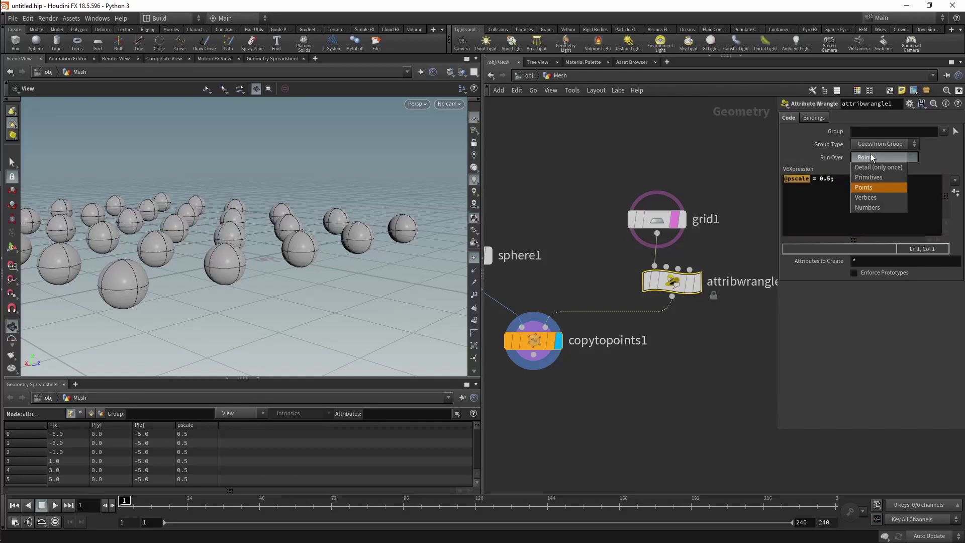
{"action": "left_click", "coordinate": [883, 186]}
{"action": "left_click_drag", "start_coordinate": [411, 146], "coordinate": [312, 226]}
{"action": "left_click", "coordinate": [897, 159]}
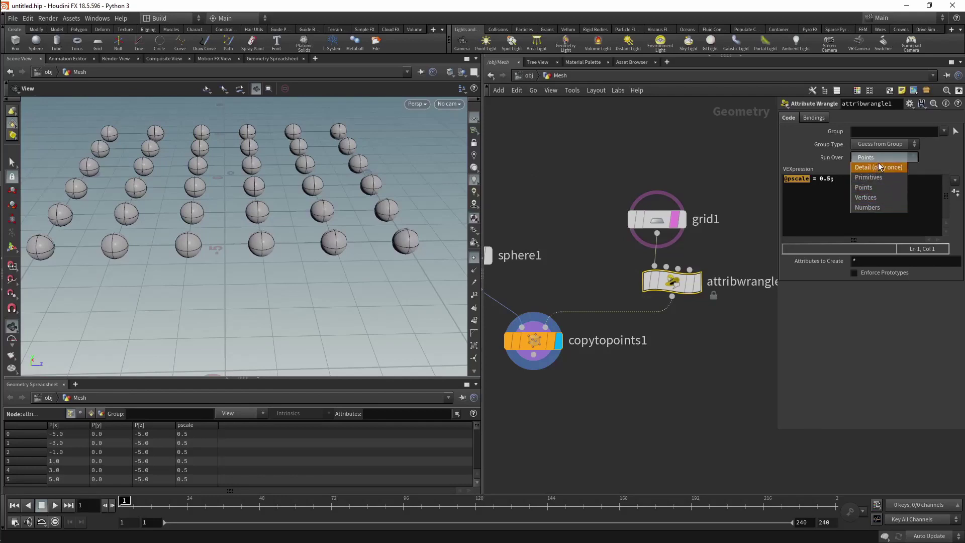
{"action": "left_click", "coordinate": [800, 178]}
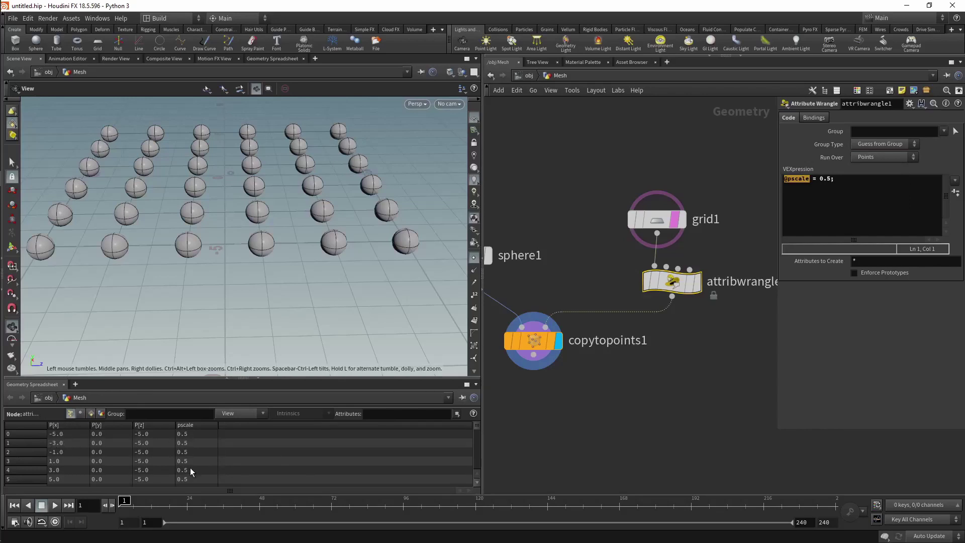
{"action": "scroll", "coordinate": [191, 472], "scroll_direction": "down", "scroll_amount": 3}
{"action": "scroll", "coordinate": [192, 473], "scroll_direction": "down", "scroll_amount": 3}
{"action": "scroll", "coordinate": [191, 472], "scroll_direction": "down", "scroll_amount": 2}
{"action": "scroll", "coordinate": [189, 475], "scroll_direction": "down", "scroll_amount": 1}
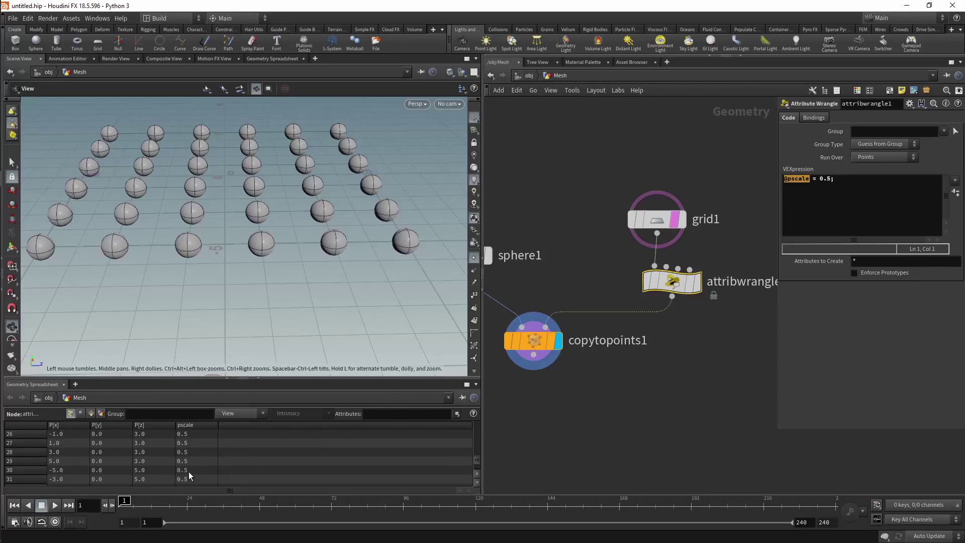
{"action": "left_click", "coordinate": [828, 178]}
{"action": "type", "text": "1"}
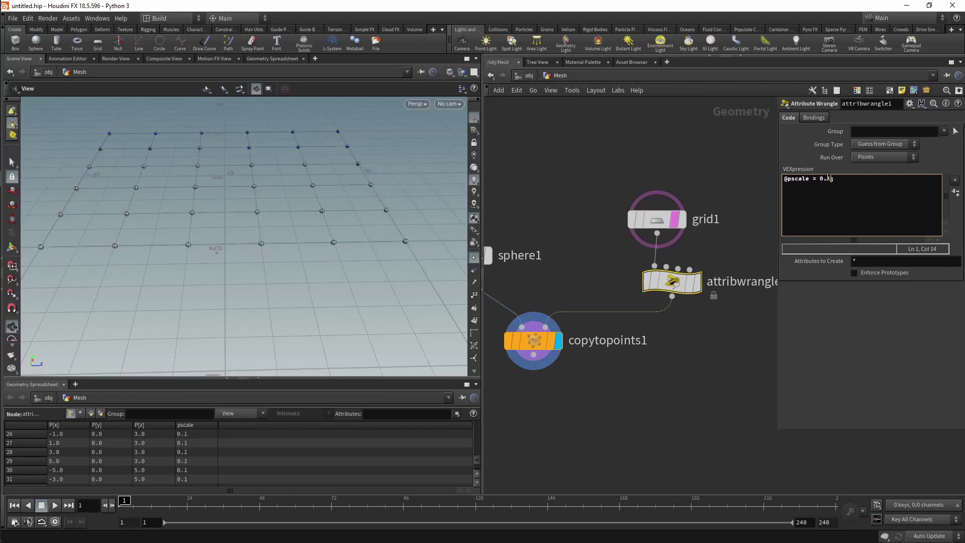
Step: Enlarge the Geometry Spreadsheet to show more point rows, and orbit to inspect the small spheres
{"action": "scroll", "coordinate": [250, 236], "scroll_direction": "up", "scroll_amount": 3}
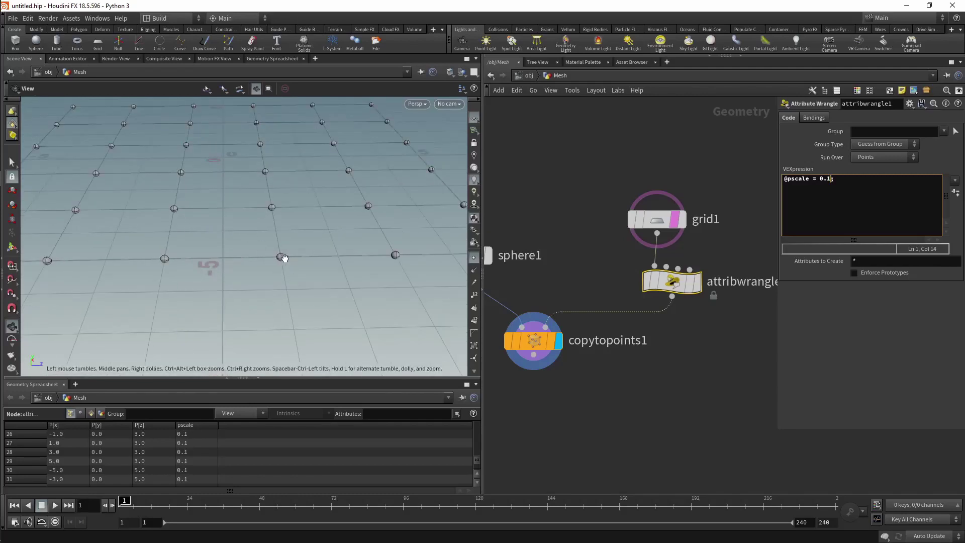
{"action": "mouse_move", "coordinate": [282, 259]}
{"action": "left_mouse_down"}
{"action": "mouse_move", "coordinate": [250, 260]}
{"action": "mouse_move", "coordinate": [312, 222]}
{"action": "mouse_move", "coordinate": [312, 230]}
{"action": "mouse_move", "coordinate": [379, 228]}
{"action": "mouse_move", "coordinate": [354, 219]}
{"action": "mouse_move", "coordinate": [354, 257]}
{"action": "left_mouse_up"}
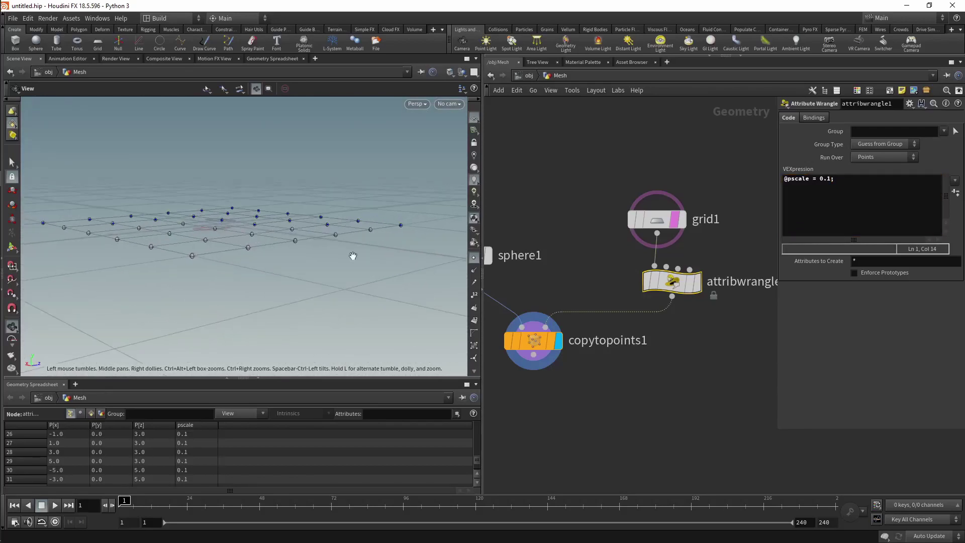
{"action": "left_click_drag", "start_coordinate": [277, 385], "coordinate": [276, 289]}
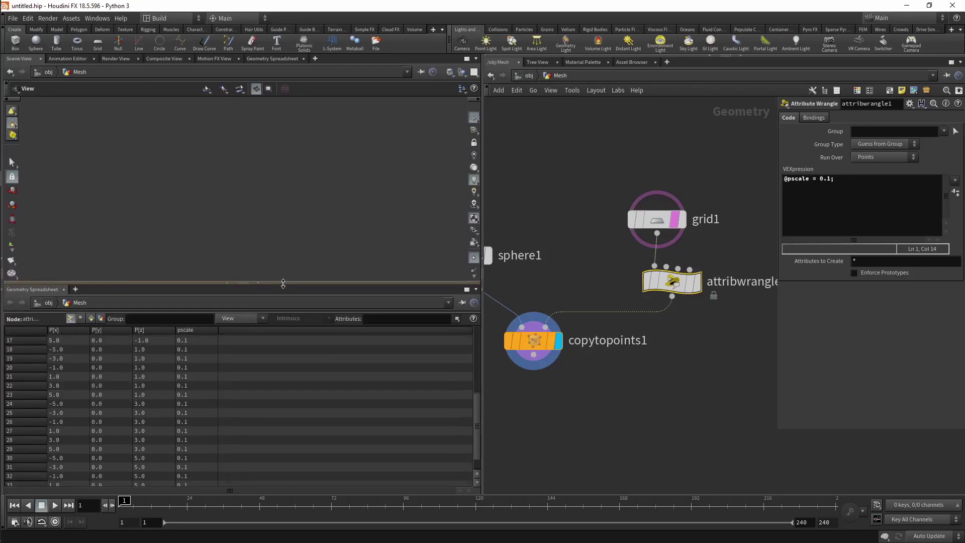
{"action": "mouse_move", "coordinate": [191, 221]}
{"action": "left_mouse_down"}
{"action": "mouse_move", "coordinate": [222, 167]}
{"action": "mouse_move", "coordinate": [252, 189]}
{"action": "mouse_move", "coordinate": [256, 211]}
{"action": "mouse_move", "coordinate": [211, 187]}
{"action": "left_mouse_up"}
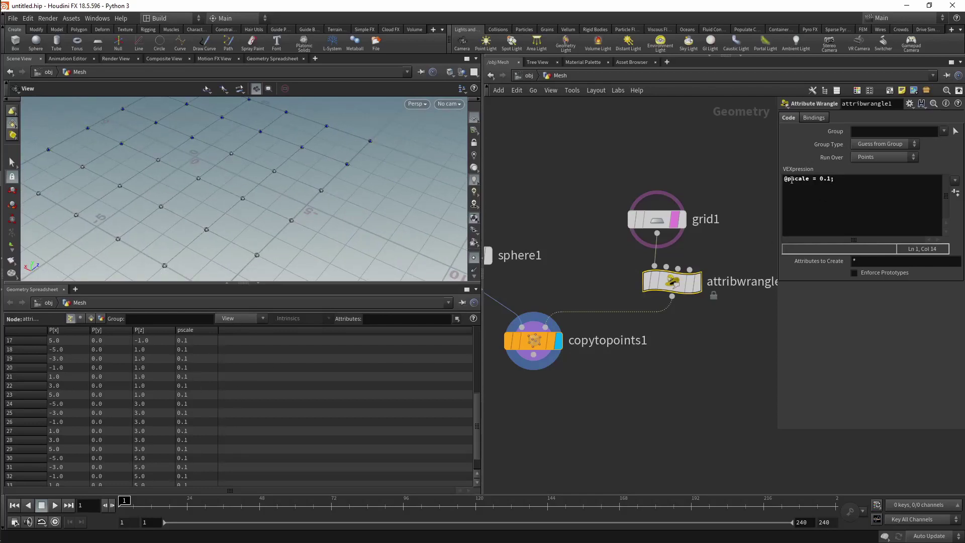
{"action": "left_click_drag", "start_coordinate": [785, 179], "coordinate": [831, 179]}
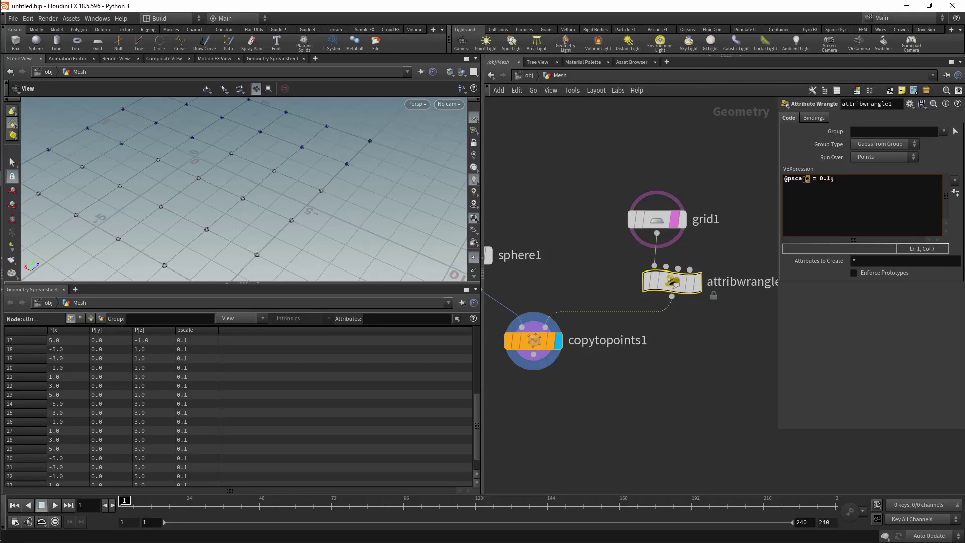
{"action": "left_click_drag", "start_coordinate": [808, 179], "coordinate": [783, 179]}
{"action": "scroll", "coordinate": [194, 431], "scroll_direction": "down", "scroll_amount": 1}
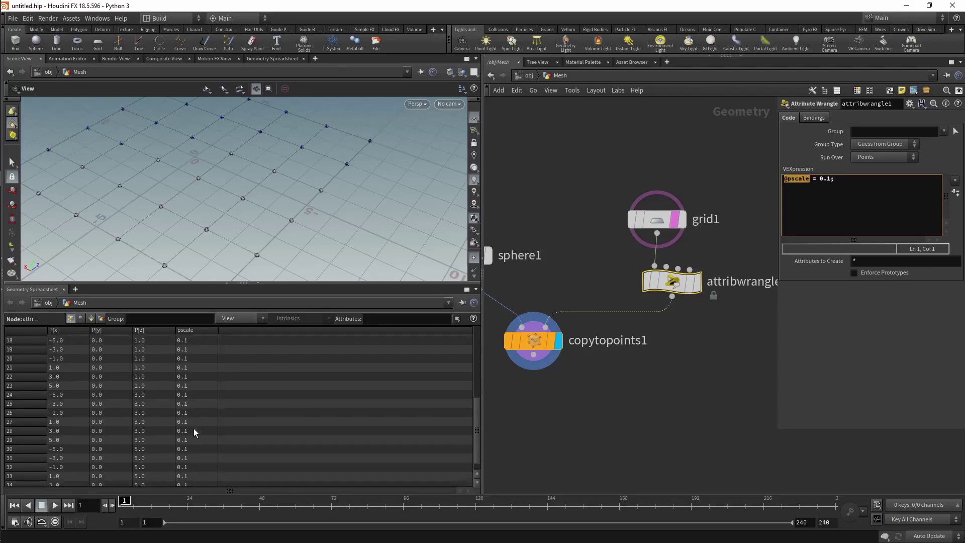
{"action": "scroll", "coordinate": [194, 428], "scroll_direction": "up", "scroll_amount": 6}
{"action": "scroll", "coordinate": [230, 173], "scroll_direction": "up", "scroll_amount": 1}
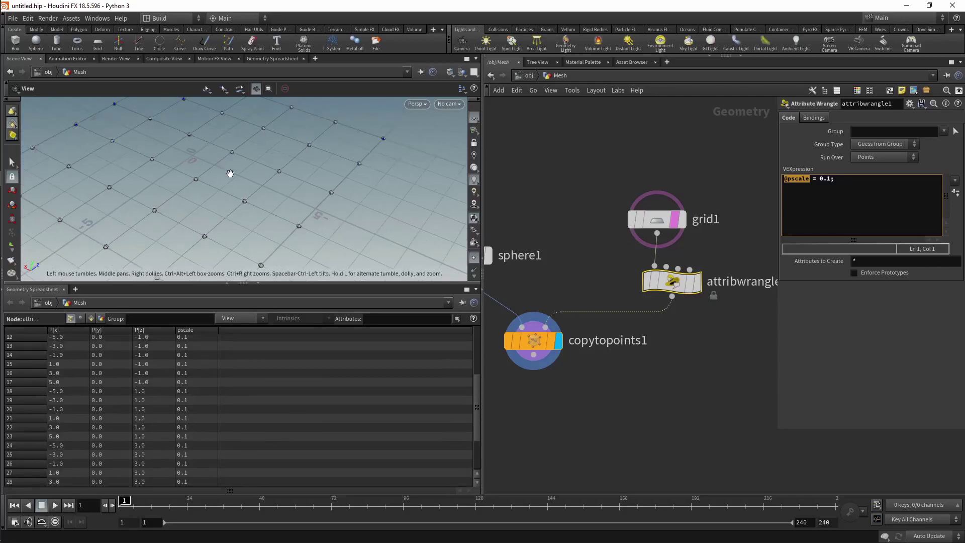
{"action": "scroll", "coordinate": [230, 173], "scroll_direction": "up", "scroll_amount": 1}
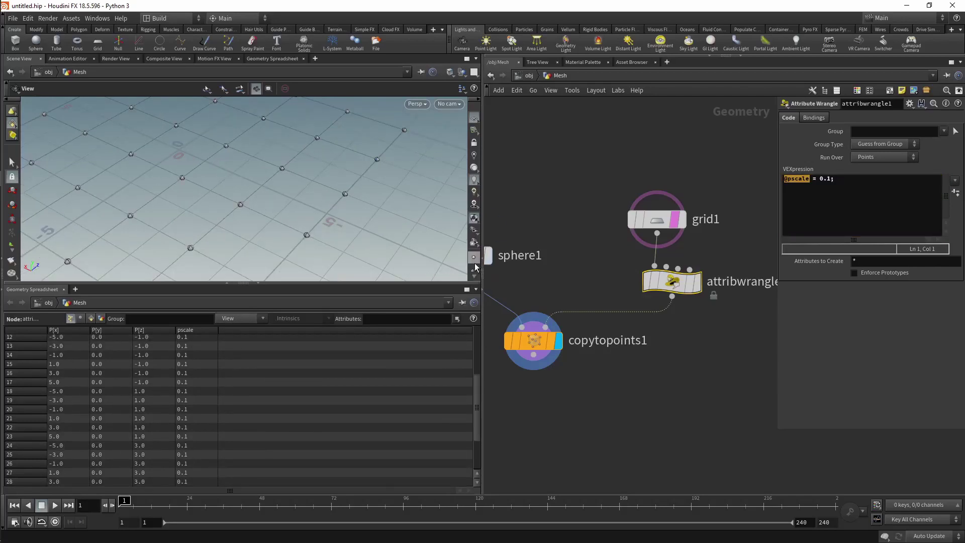
{"action": "scroll", "coordinate": [320, 202], "scroll_direction": "up", "scroll_amount": 2}
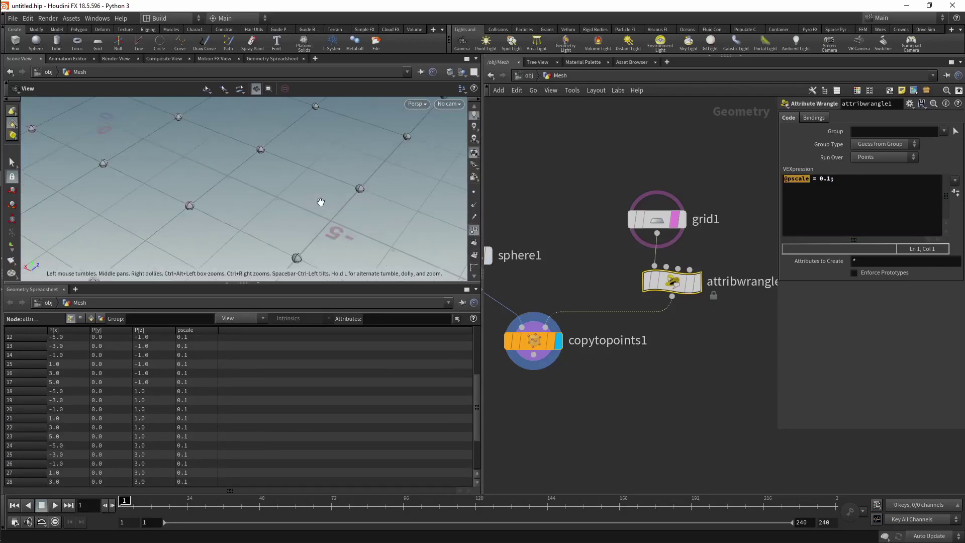
{"action": "scroll", "coordinate": [320, 202], "scroll_direction": "up", "scroll_amount": 3}
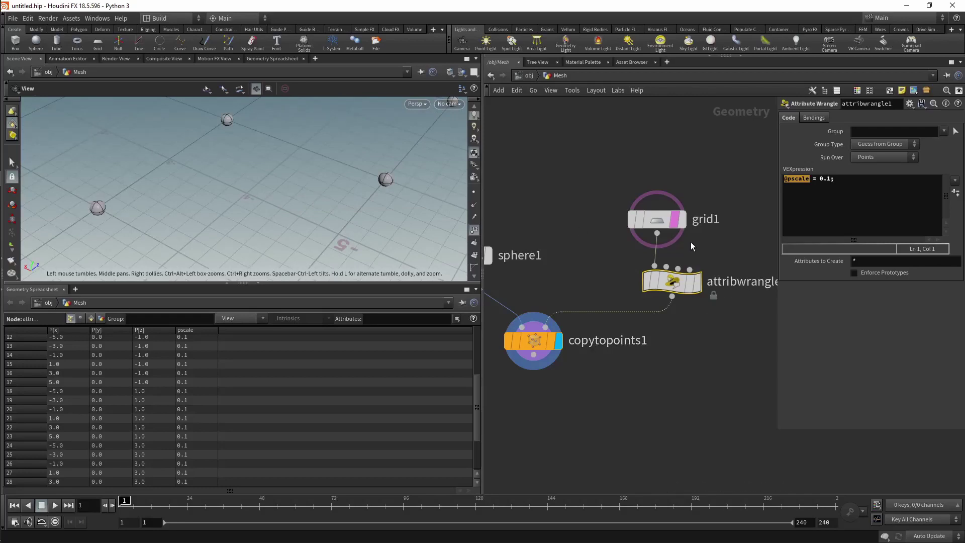
Step: Set grid1's display flag and zoom the viewport onto its numbered points
{"action": "left_click", "coordinate": [678, 220]}
{"action": "middle_click_drag", "start_coordinate": [366, 194], "coordinate": [268, 193]}
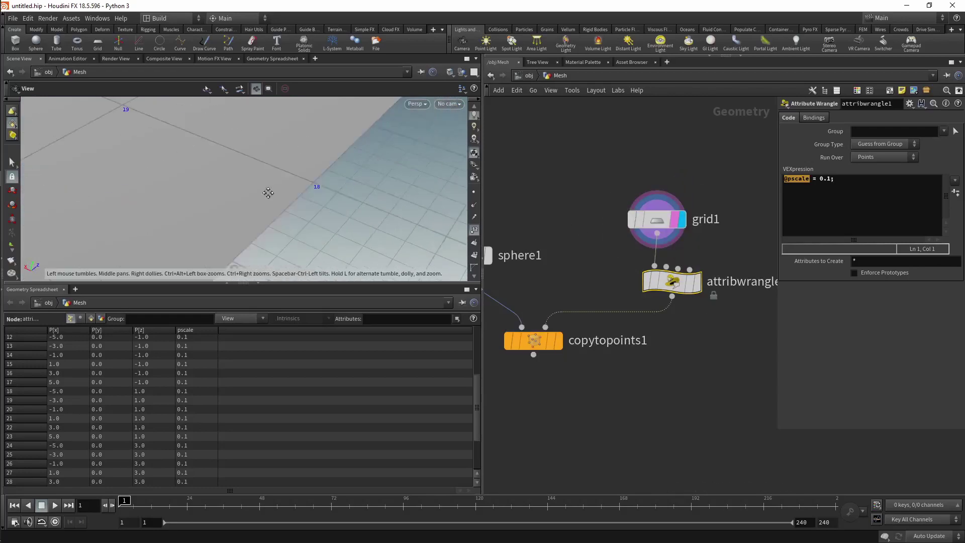
{"action": "scroll", "coordinate": [268, 193], "scroll_direction": "up", "scroll_amount": 2}
{"action": "scroll", "coordinate": [262, 189], "scroll_direction": "up", "scroll_amount": 2}
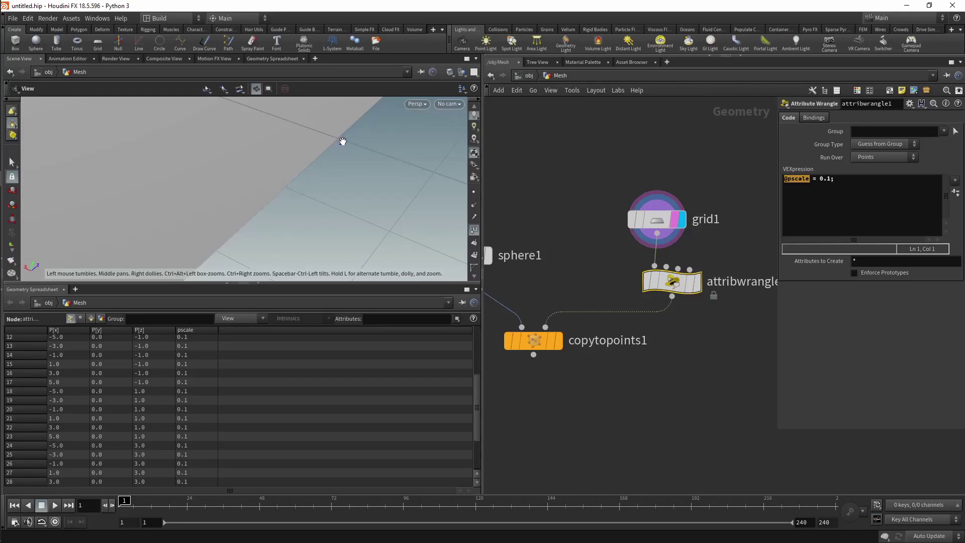
Step: Scroll the Geometry Spreadsheet to point 18, confirming each point's pscale of 0.1
{"action": "mouse_move", "coordinate": [345, 142]}
{"action": "left_click", "coordinate": [28, 391]}
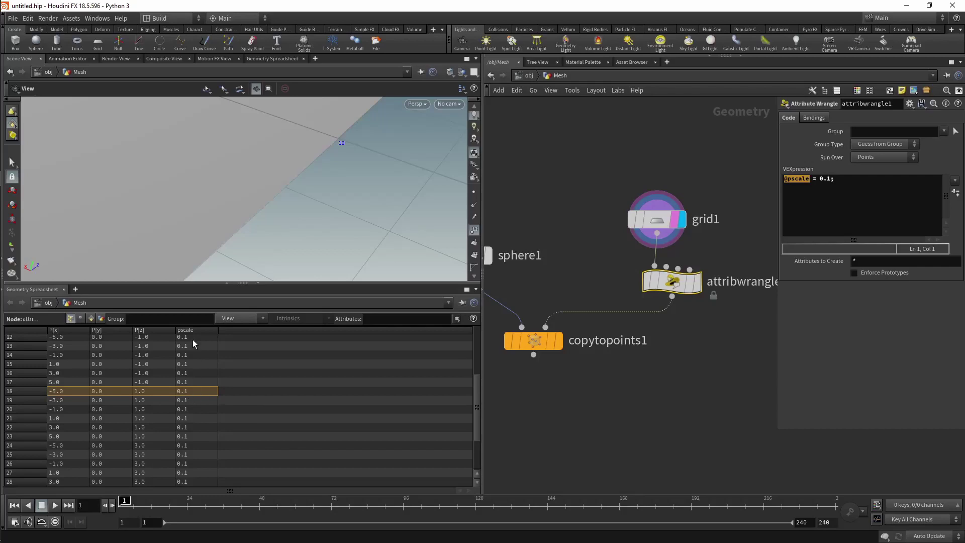
{"action": "scroll", "coordinate": [192, 339], "scroll_direction": "up", "scroll_amount": 2}
{"action": "mouse_move", "coordinate": [287, 176]}
{"action": "left_mouse_down"}
{"action": "mouse_move", "coordinate": [260, 165]}
{"action": "mouse_move", "coordinate": [345, 172]}
{"action": "left_mouse_up"}
{"action": "scroll", "coordinate": [86, 435], "scroll_direction": "up", "scroll_amount": 1}
{"action": "scroll", "coordinate": [120, 405], "scroll_direction": "up", "scroll_amount": 1}
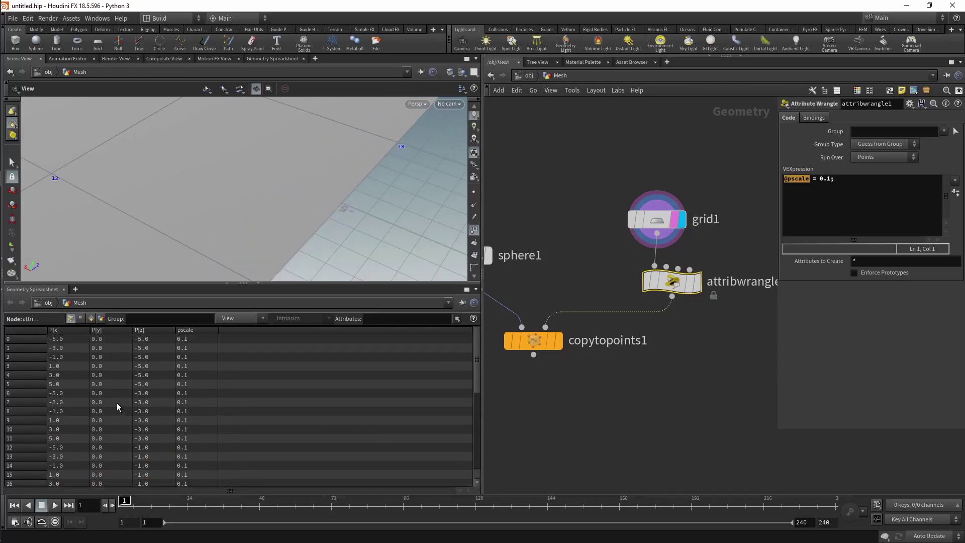
{"action": "scroll", "coordinate": [120, 409], "scroll_direction": "down", "scroll_amount": 2}
{"action": "scroll", "coordinate": [150, 404], "scroll_direction": "down", "scroll_amount": 3}
{"action": "scroll", "coordinate": [159, 444], "scroll_direction": "down", "scroll_amount": 1}
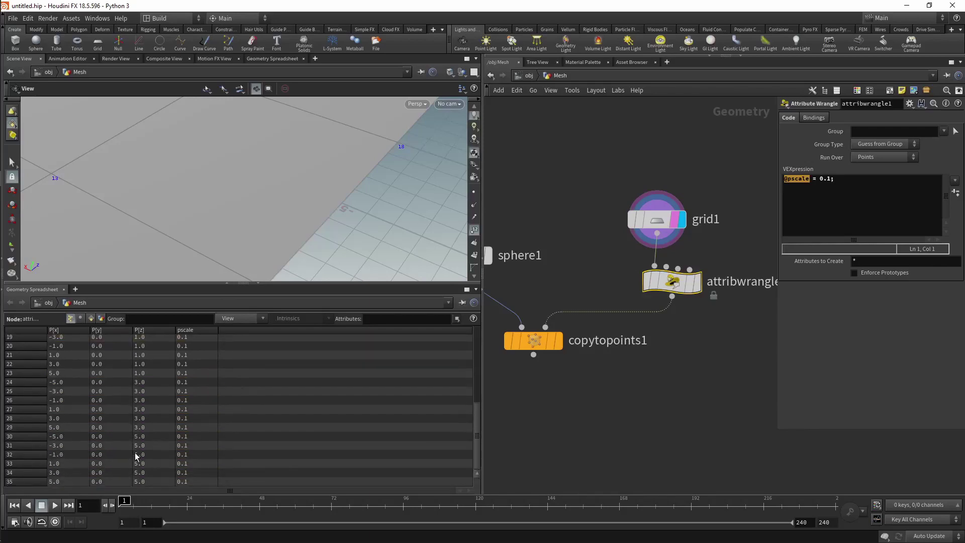
{"action": "left_click_drag", "start_coordinate": [476, 439], "coordinate": [472, 363]}
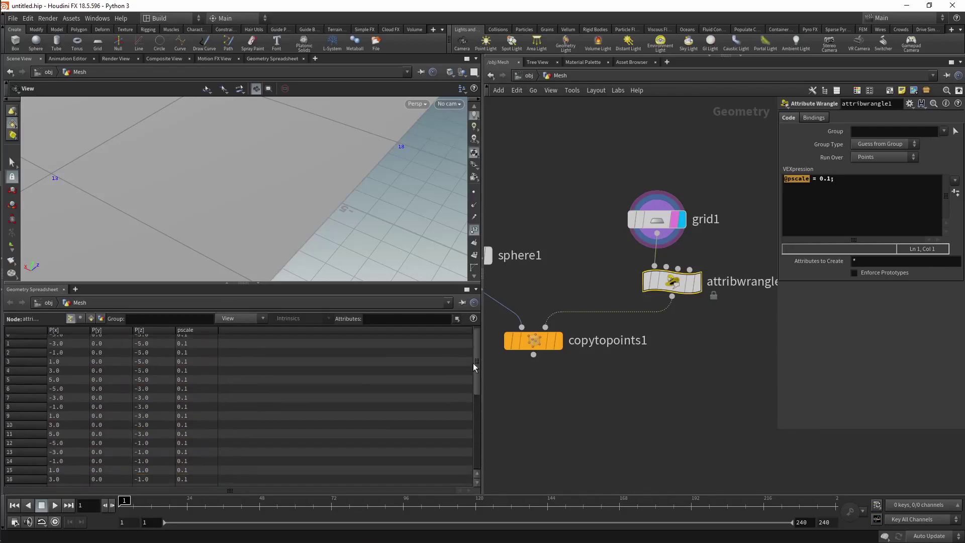
{"action": "scroll", "coordinate": [338, 247], "scroll_direction": "down", "scroll_amount": 2}
{"action": "scroll", "coordinate": [346, 264], "scroll_direction": "down", "scroll_amount": 3}
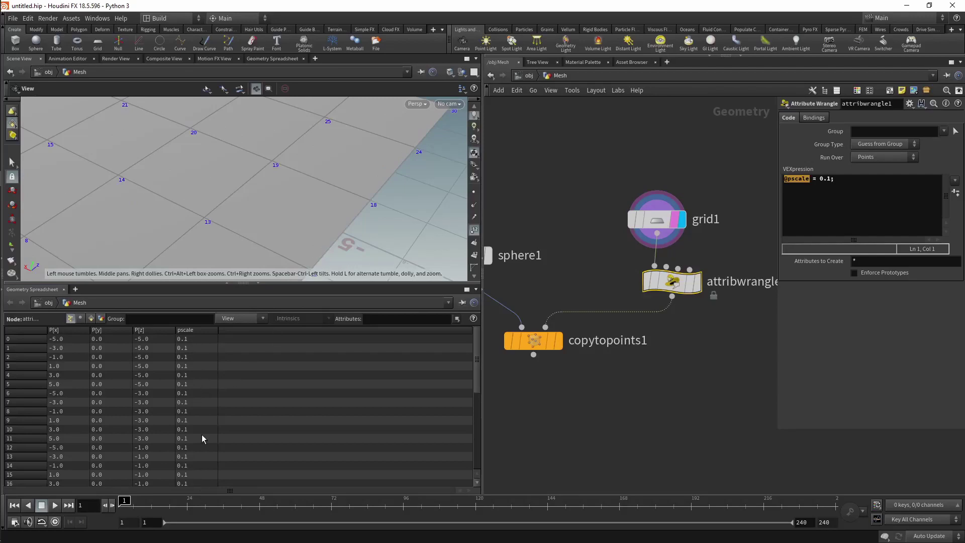
{"action": "scroll", "coordinate": [202, 432], "scroll_direction": "down", "scroll_amount": 2}
{"action": "left_click", "coordinate": [204, 456]}
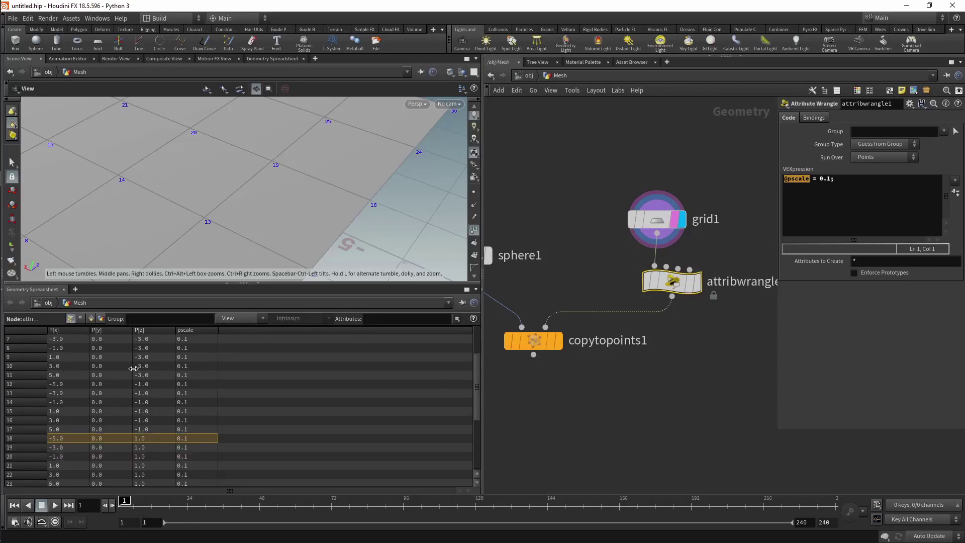
{"action": "scroll", "coordinate": [133, 368], "scroll_direction": "down", "scroll_amount": 2}
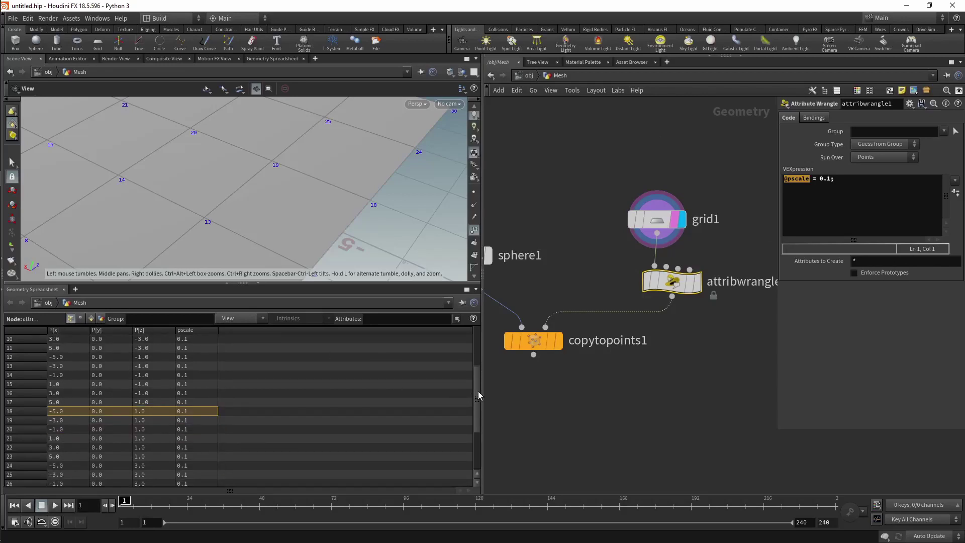
{"action": "mouse_move", "coordinate": [478, 391]}
{"action": "left_mouse_down"}
{"action": "mouse_move", "coordinate": [478, 451]}
{"action": "mouse_move", "coordinate": [468, 346]}
{"action": "left_mouse_up"}
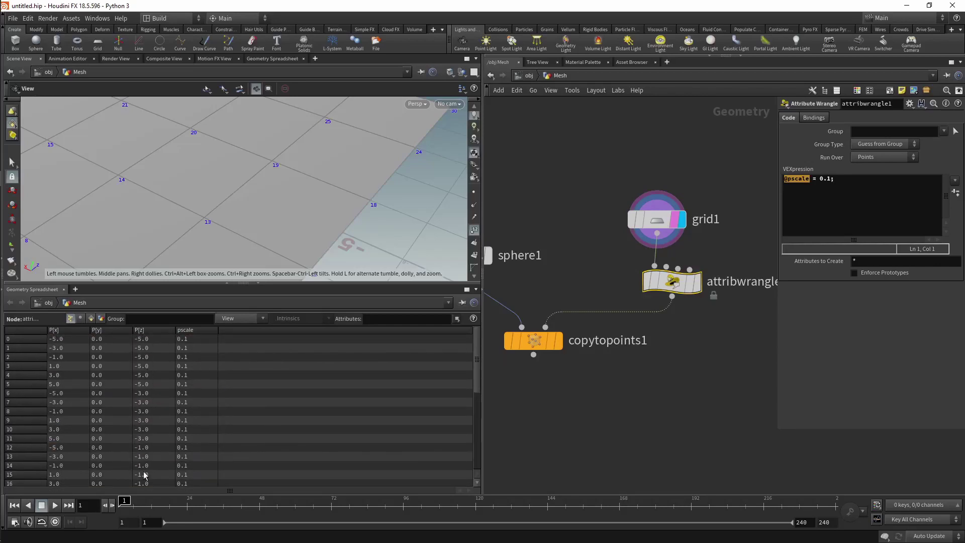
{"action": "scroll", "coordinate": [157, 480], "scroll_direction": "down", "scroll_amount": 2}
{"action": "scroll", "coordinate": [166, 480], "scroll_direction": "down", "scroll_amount": 1}
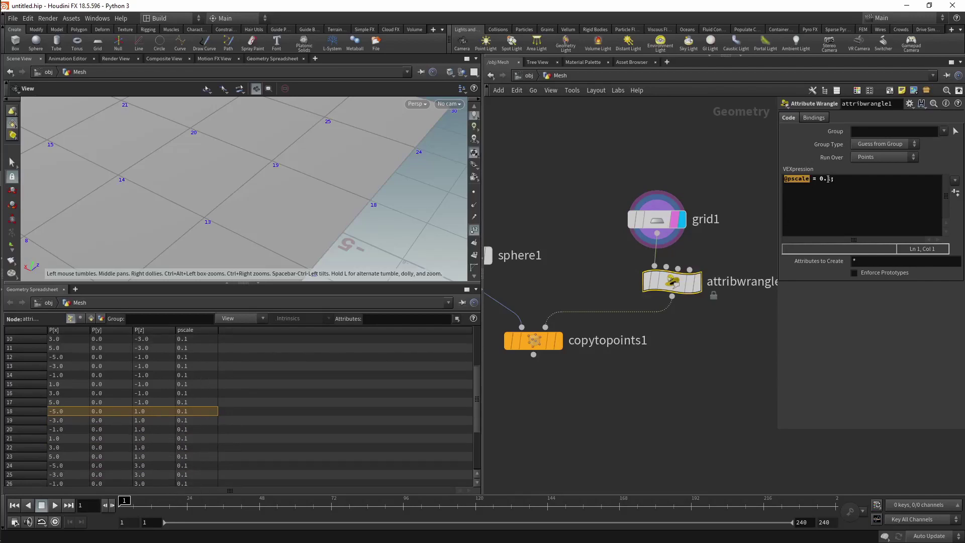
Step: Replace the wrangle's 0.1 pscale value with the start of an '@' attribute reference
{"action": "left_click_drag", "start_coordinate": [828, 179], "coordinate": [822, 179]}
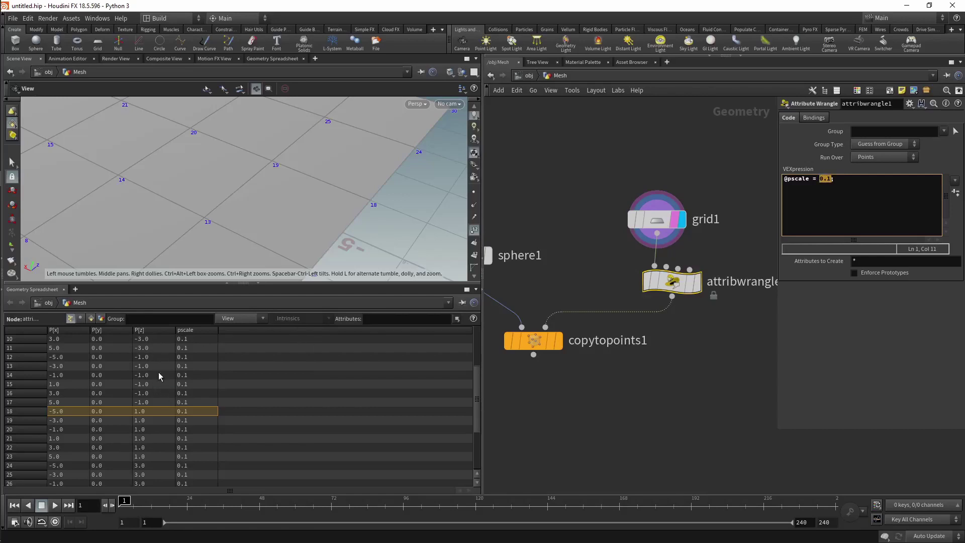
{"action": "type", "text": "@"}
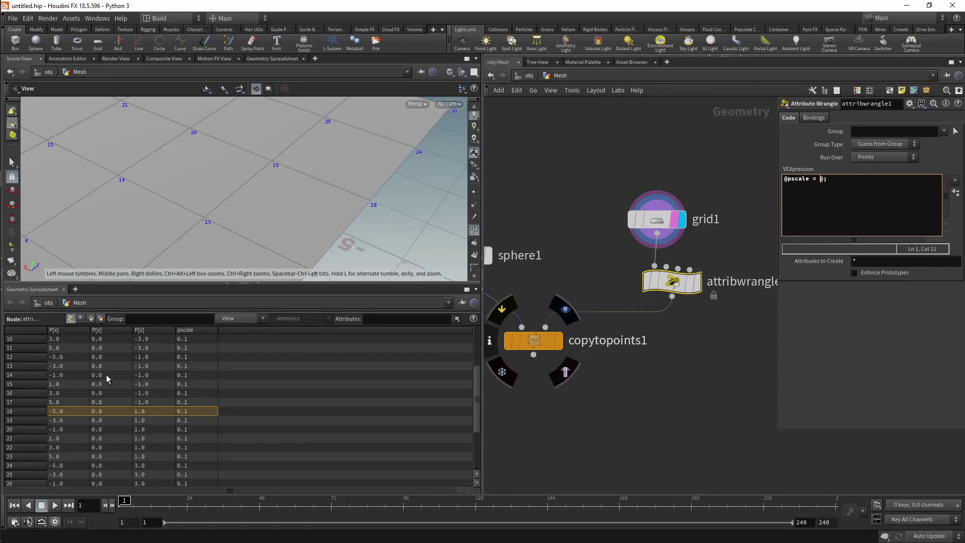
{"action": "type", "text": "v"}
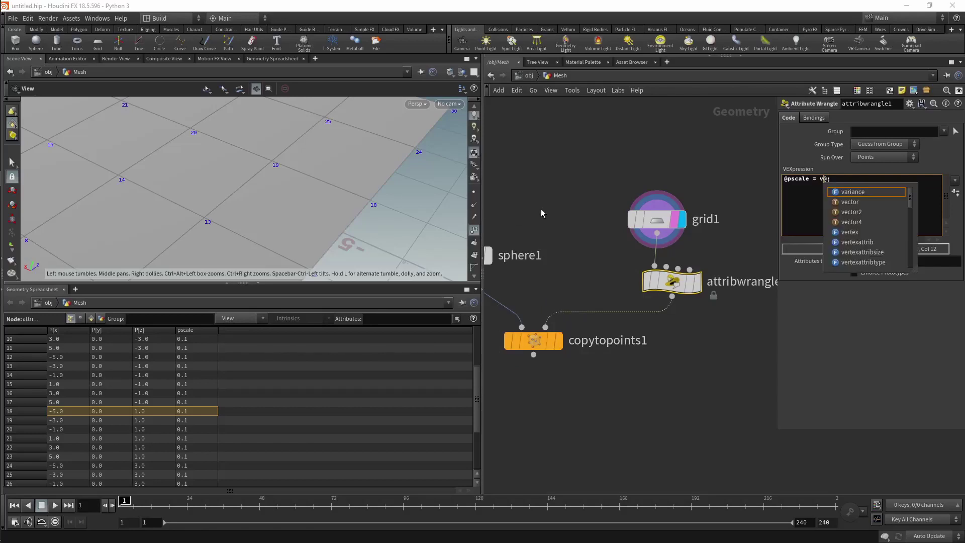
{"action": "key", "text": "BackSpace"}
{"action": "type", "text": "i"}
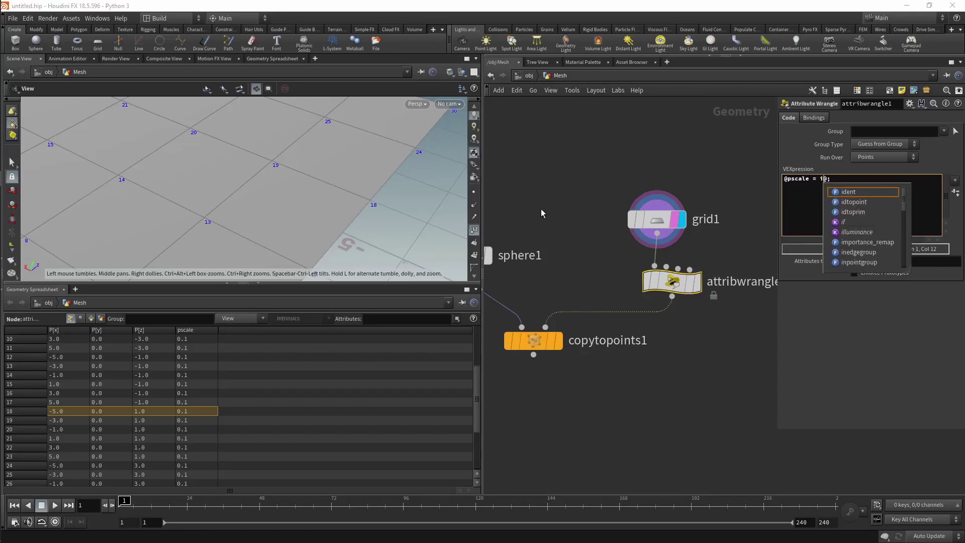
{"action": "key", "text": "BackSpace"}
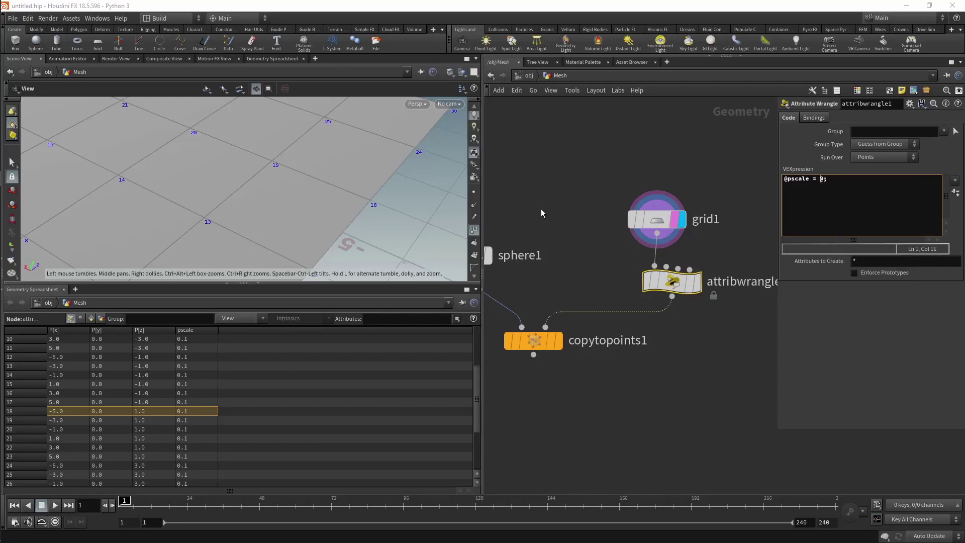
{"action": "type", "text": "s"}
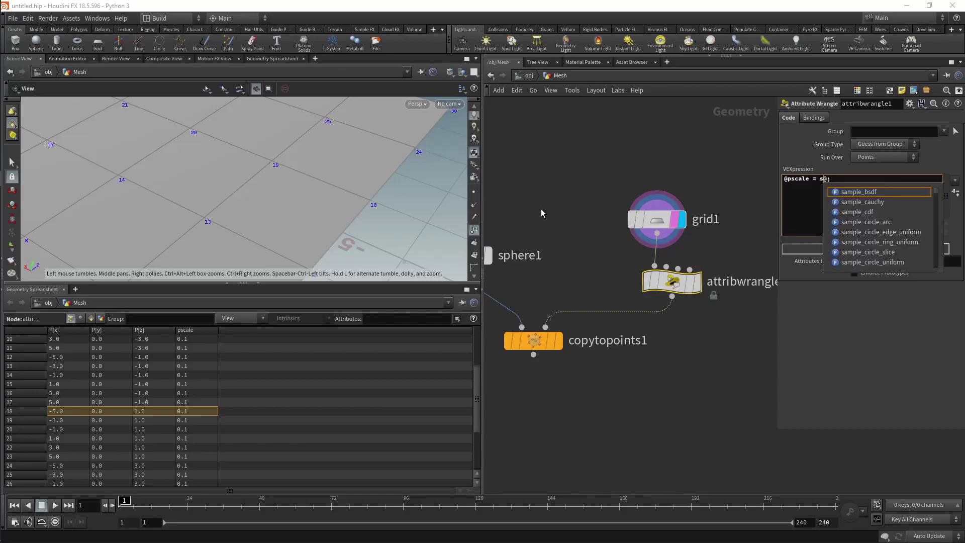
{"action": "key", "text": "BackSpace"}
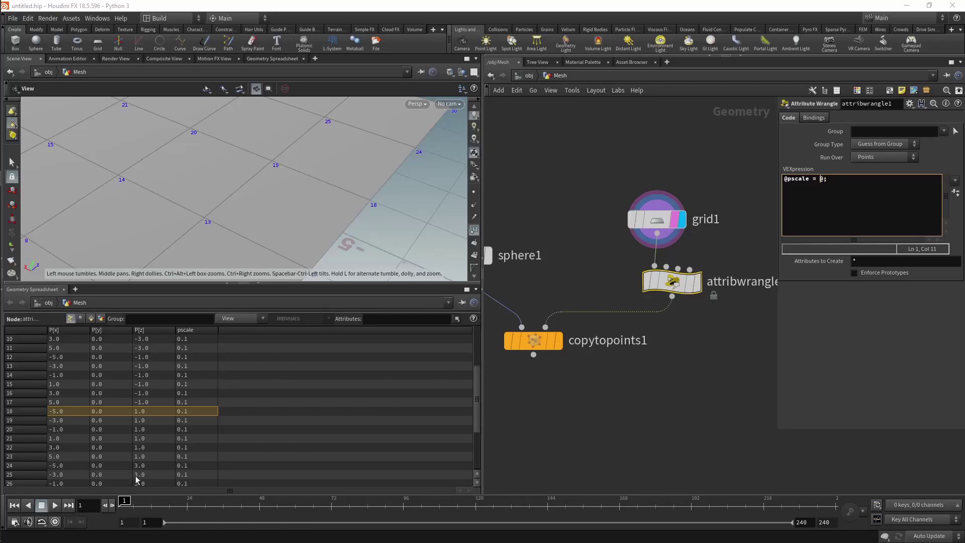
{"action": "type", "text": "@"}
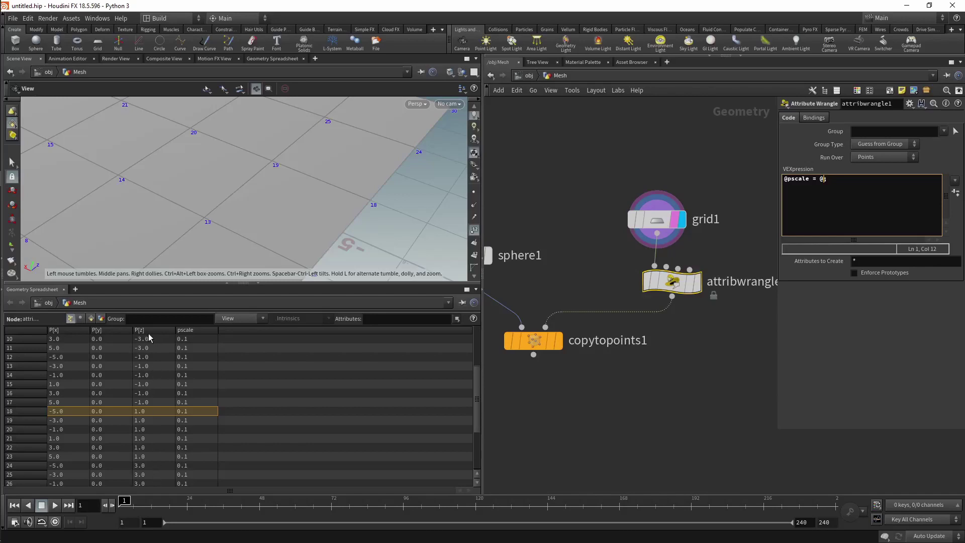
{"action": "mouse_move", "coordinate": [671, 281]}
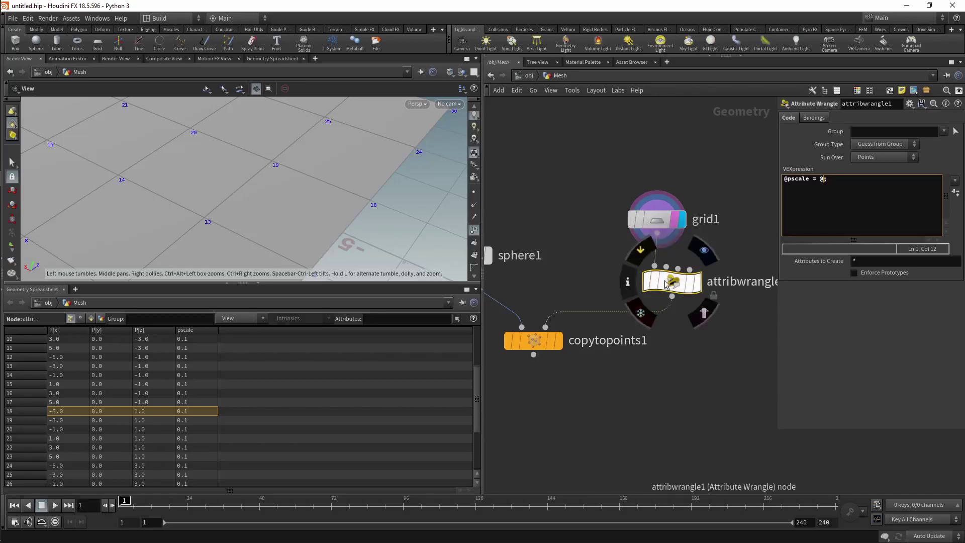
Step: Check attribwrangle1's error and grid1's info: 36 points, 25 polygons, only P
{"action": "left_click", "coordinate": [628, 282]}
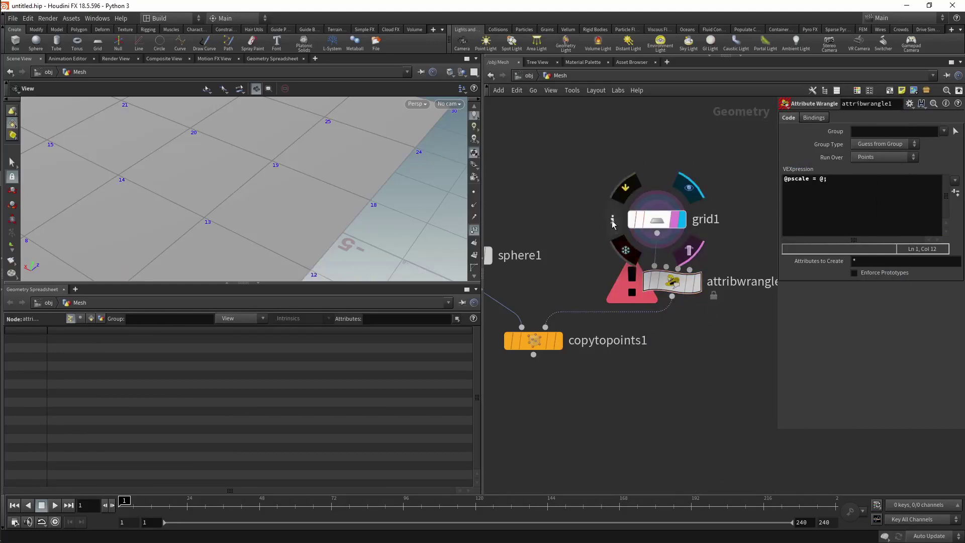
{"action": "left_click", "coordinate": [612, 219]}
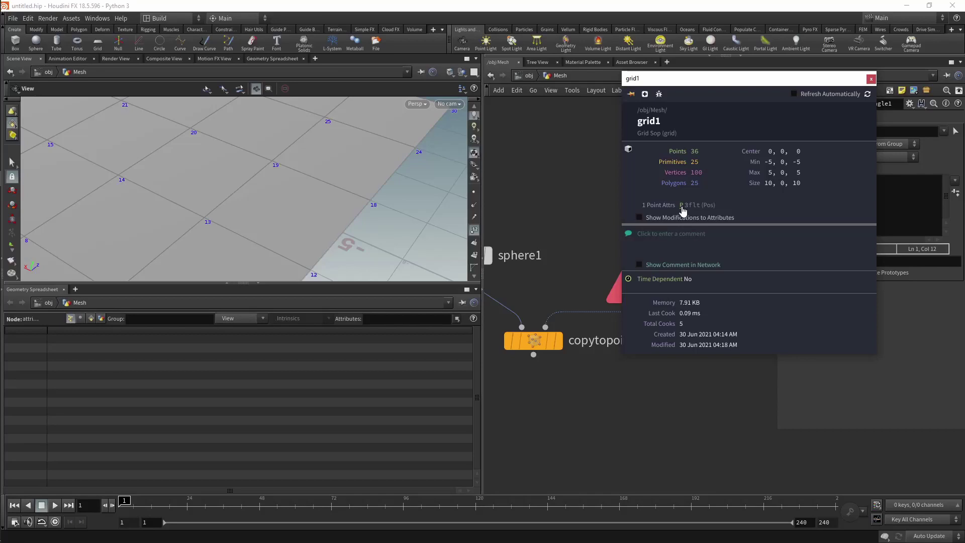
{"action": "left_click", "coordinate": [701, 252]}
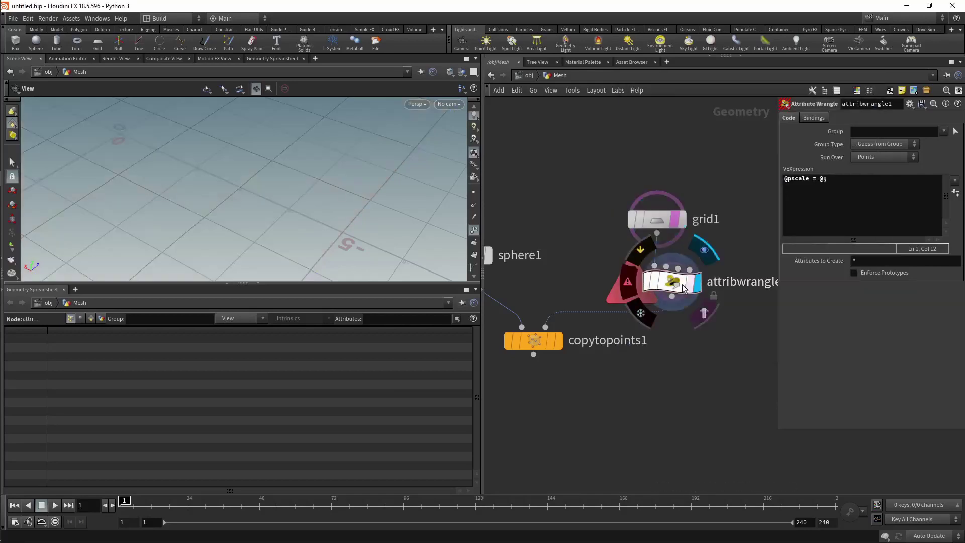
{"action": "left_click", "coordinate": [821, 179]}
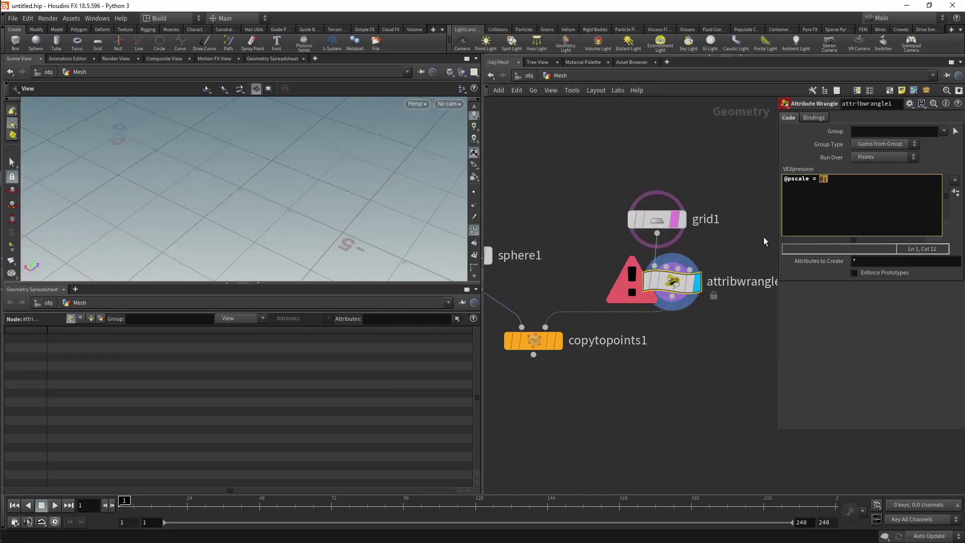
{"action": "left_click", "coordinate": [558, 341]}
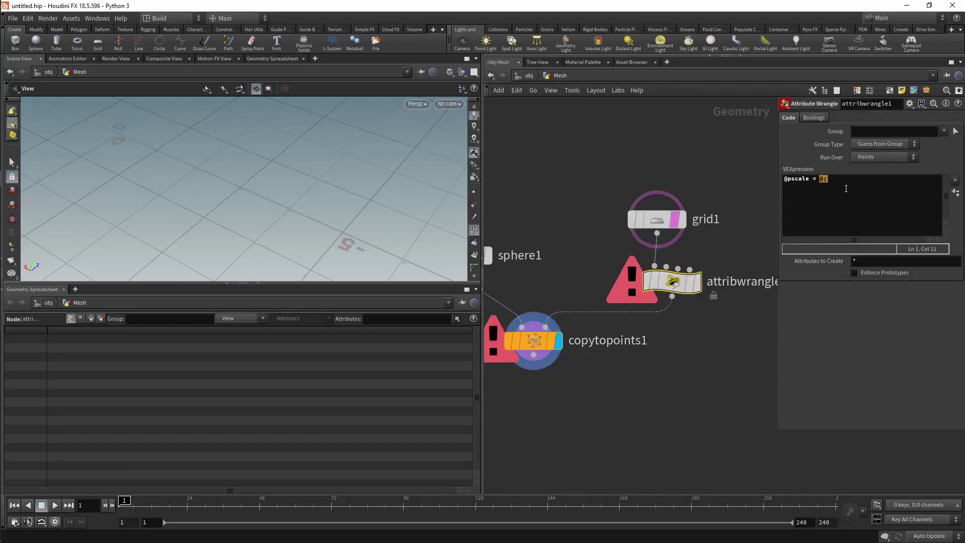
{"action": "left_click", "coordinate": [815, 179]}
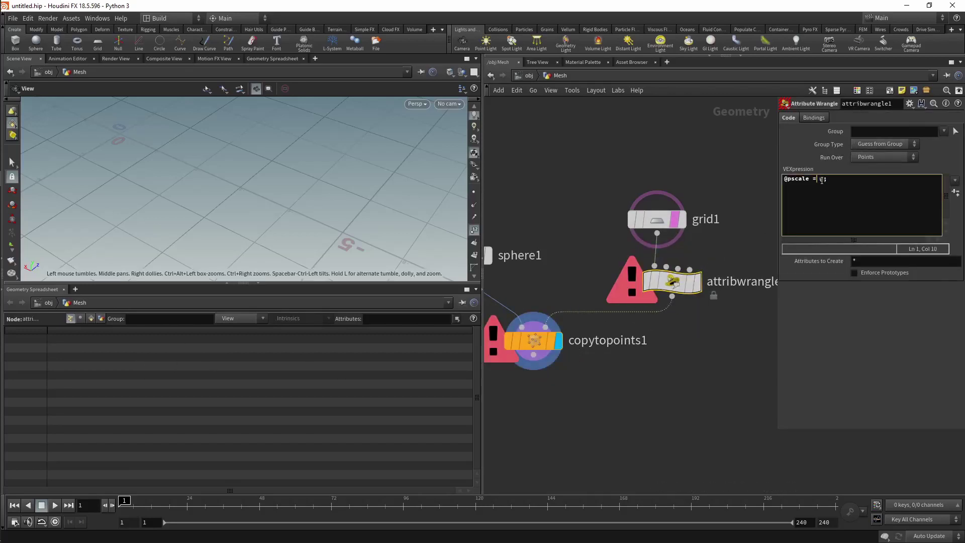
{"action": "type", "text": "@"}
{"action": "key", "text": "BackSpace"}
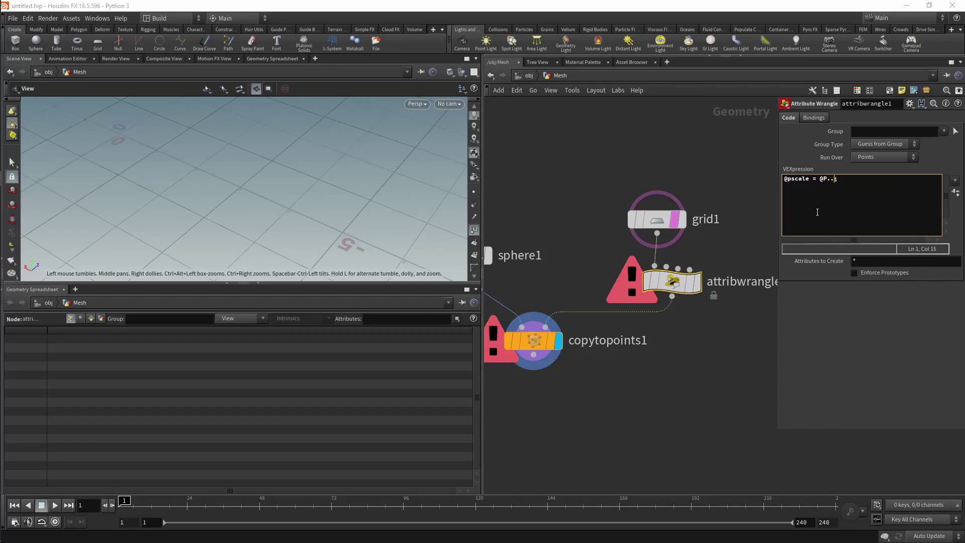
{"action": "left_click", "coordinate": [749, 348]}
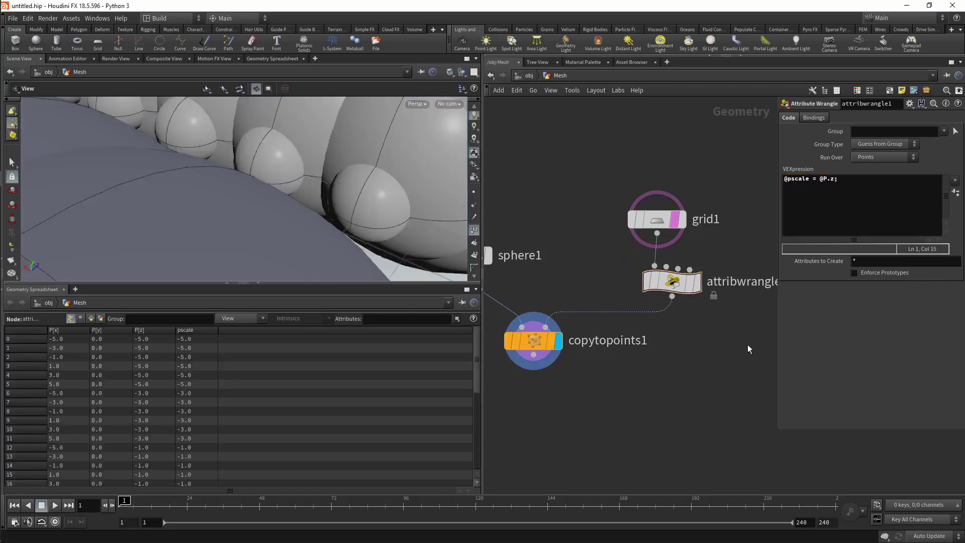
{"action": "scroll", "coordinate": [176, 432], "scroll_direction": "down", "scroll_amount": 1}
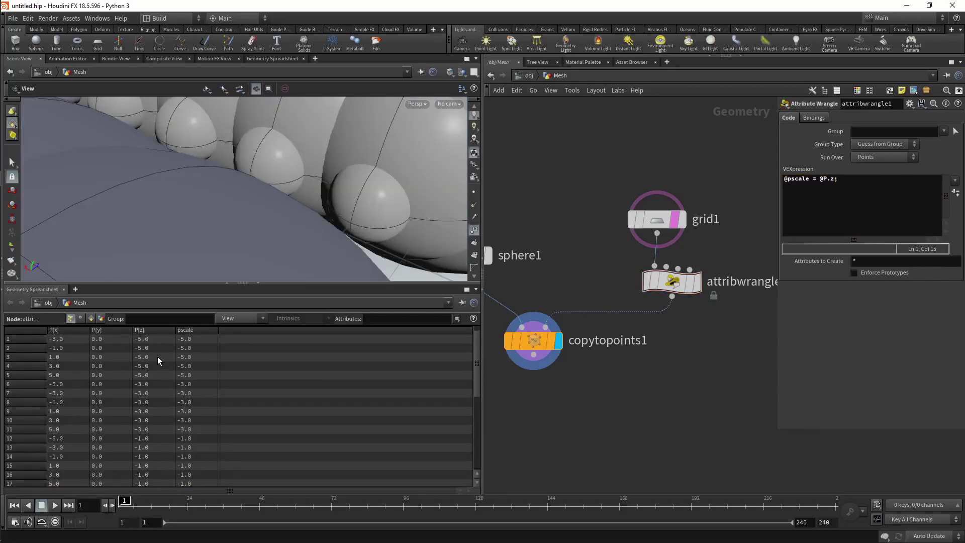
{"action": "left_click_drag", "start_coordinate": [232, 201], "coordinate": [291, 211]}
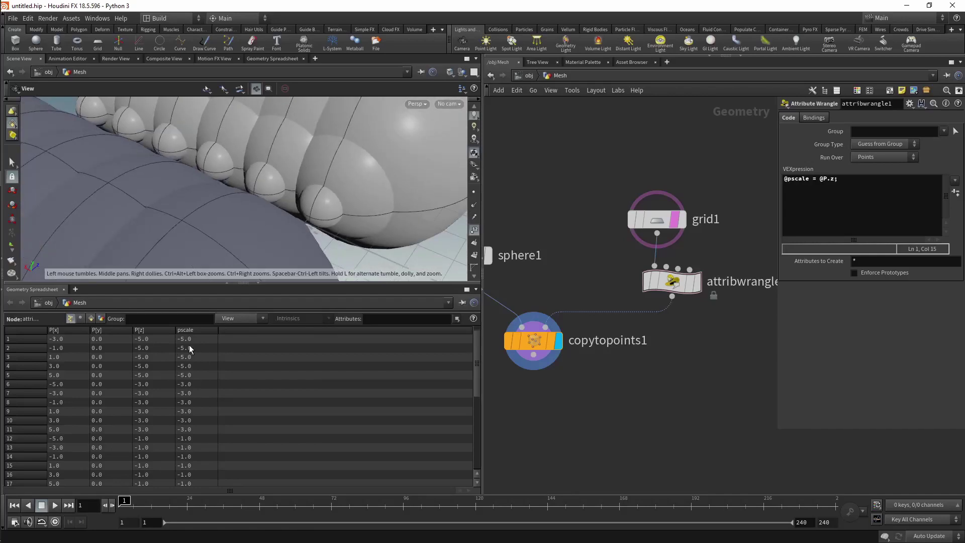
{"action": "scroll", "coordinate": [189, 347], "scroll_direction": "down", "scroll_amount": 1}
{"action": "scroll", "coordinate": [190, 365], "scroll_direction": "down", "scroll_amount": 1}
{"action": "scroll", "coordinate": [194, 453], "scroll_direction": "down", "scroll_amount": 2}
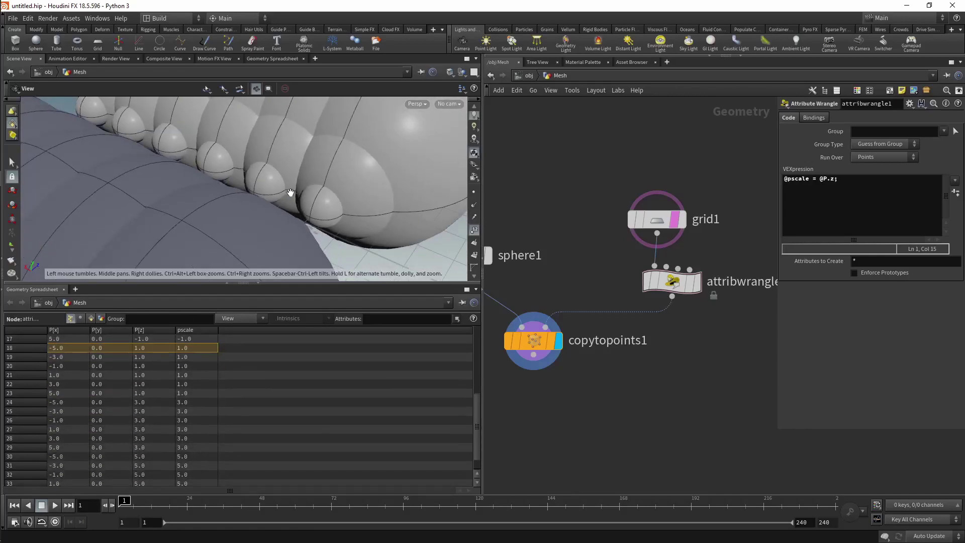
{"action": "mouse_move", "coordinate": [291, 193]}
{"action": "left_mouse_down"}
{"action": "mouse_move", "coordinate": [302, 204]}
{"action": "mouse_move", "coordinate": [383, 218]}
{"action": "mouse_move", "coordinate": [322, 245]}
{"action": "mouse_move", "coordinate": [308, 200]}
{"action": "mouse_move", "coordinate": [371, 187]}
{"action": "mouse_move", "coordinate": [309, 233]}
{"action": "mouse_move", "coordinate": [258, 206]}
{"action": "mouse_move", "coordinate": [287, 166]}
{"action": "mouse_move", "coordinate": [338, 164]}
{"action": "mouse_move", "coordinate": [355, 175]}
{"action": "mouse_move", "coordinate": [248, 188]}
{"action": "mouse_move", "coordinate": [286, 172]}
{"action": "mouse_move", "coordinate": [254, 179]}
{"action": "mouse_move", "coordinate": [307, 177]}
{"action": "mouse_move", "coordinate": [291, 190]}
{"action": "mouse_move", "coordinate": [328, 202]}
{"action": "mouse_move", "coordinate": [337, 194]}
{"action": "left_mouse_up"}
{"action": "key", "text": "g"}
Step: Set sphere1's Uniform Scale to 0.2 and check the smaller copied spheres
{"action": "middle_click_drag", "start_coordinate": [575, 326], "coordinate": [653, 312]}
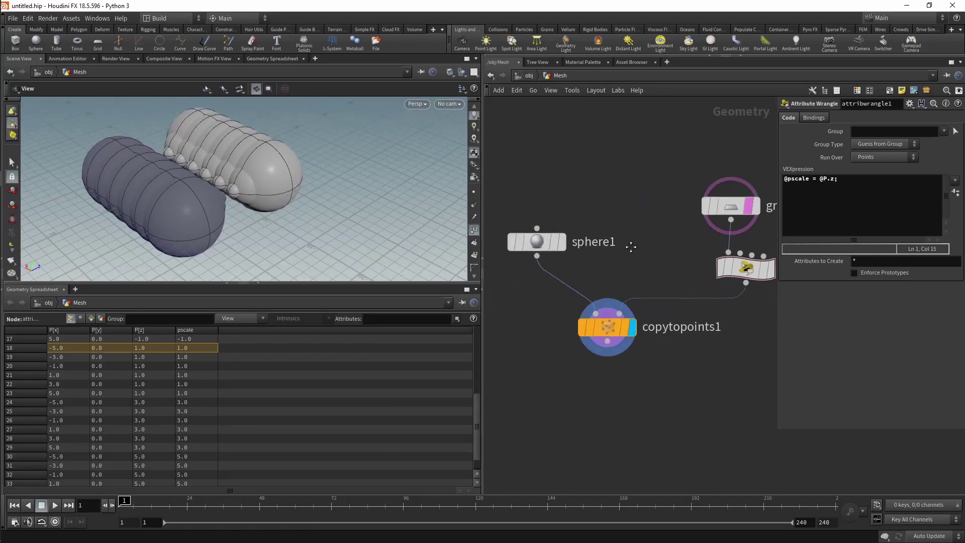
{"action": "left_click", "coordinate": [557, 243]}
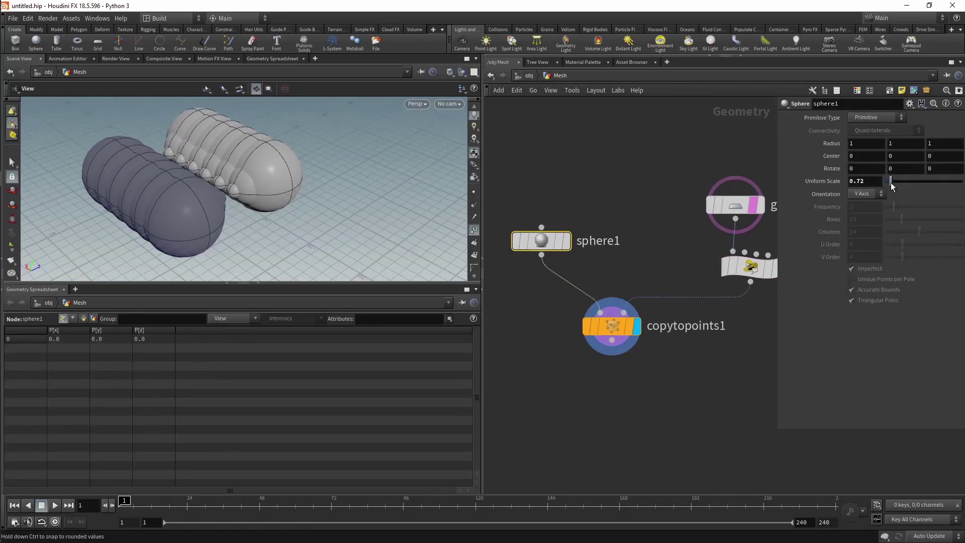
{"action": "left_click_drag", "start_coordinate": [891, 186], "coordinate": [887, 184]}
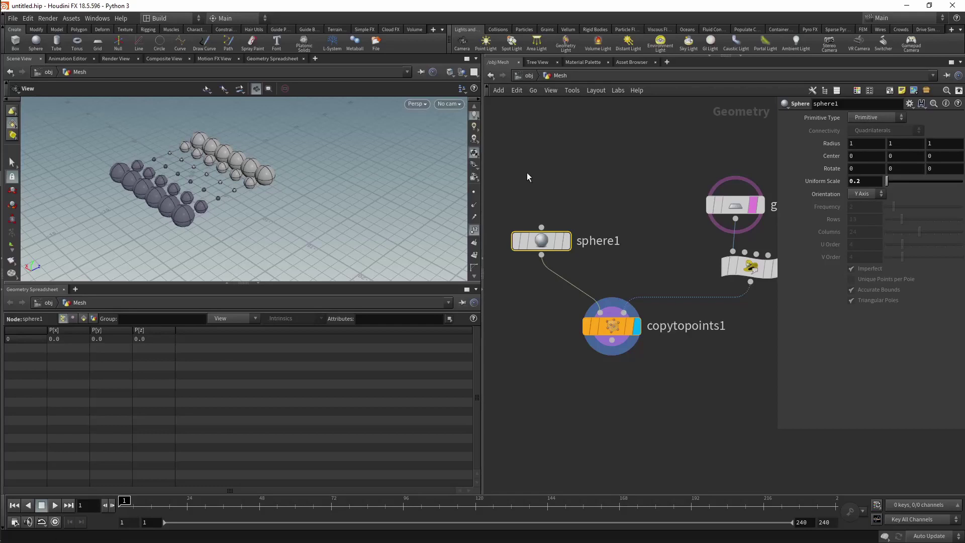
{"action": "mouse_move", "coordinate": [280, 189]}
{"action": "left_mouse_down"}
{"action": "mouse_move", "coordinate": [301, 196]}
{"action": "mouse_move", "coordinate": [281, 262]}
{"action": "mouse_move", "coordinate": [183, 234]}
{"action": "left_mouse_up"}
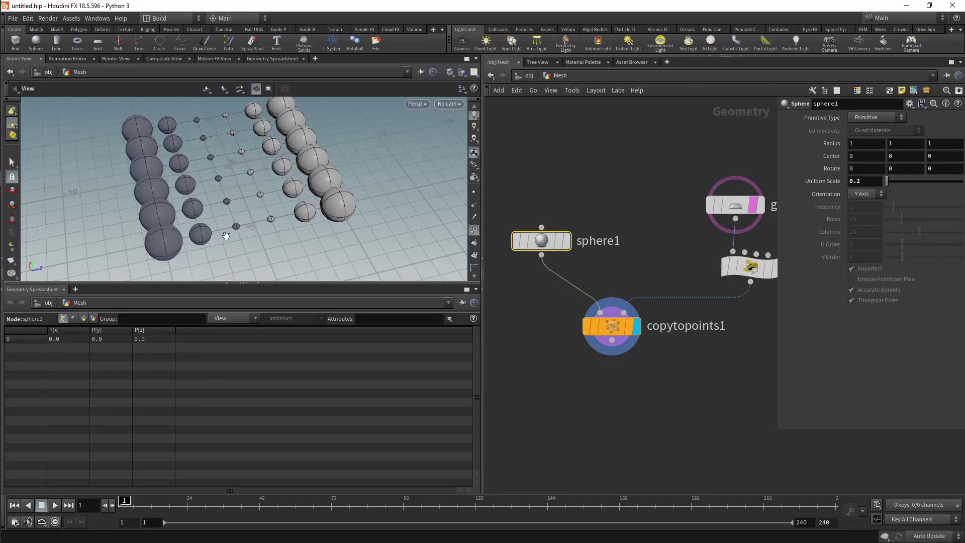
Step: Inspect copytopoints1's point positions in the spreadsheet
{"action": "left_click", "coordinate": [603, 325]}
{"action": "scroll", "coordinate": [110, 378], "scroll_direction": "down", "scroll_amount": 3}
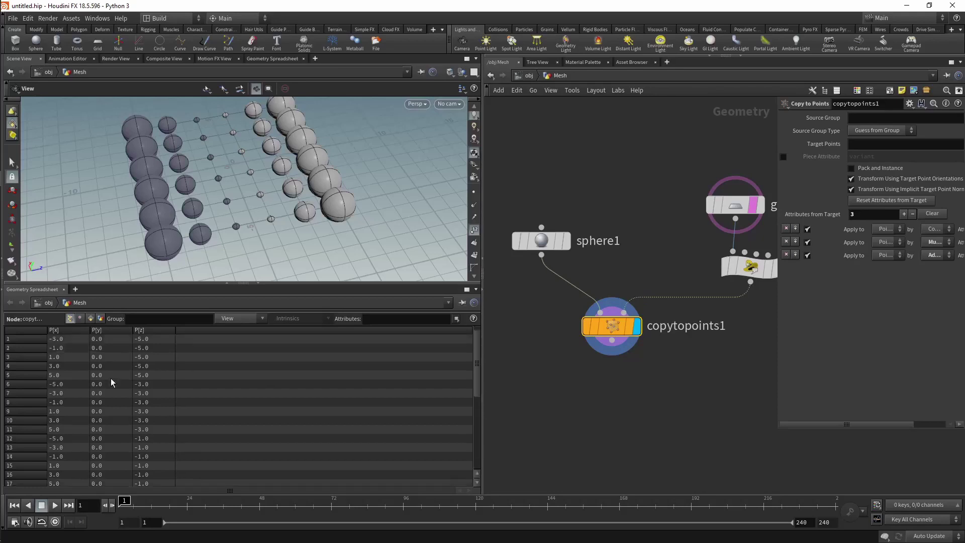
{"action": "left_click", "coordinate": [111, 379]}
{"action": "scroll", "coordinate": [116, 407], "scroll_direction": "down", "scroll_amount": 2}
{"action": "scroll", "coordinate": [116, 428], "scroll_direction": "down", "scroll_amount": 2}
{"action": "scroll", "coordinate": [117, 429], "scroll_direction": "up", "scroll_amount": 2}
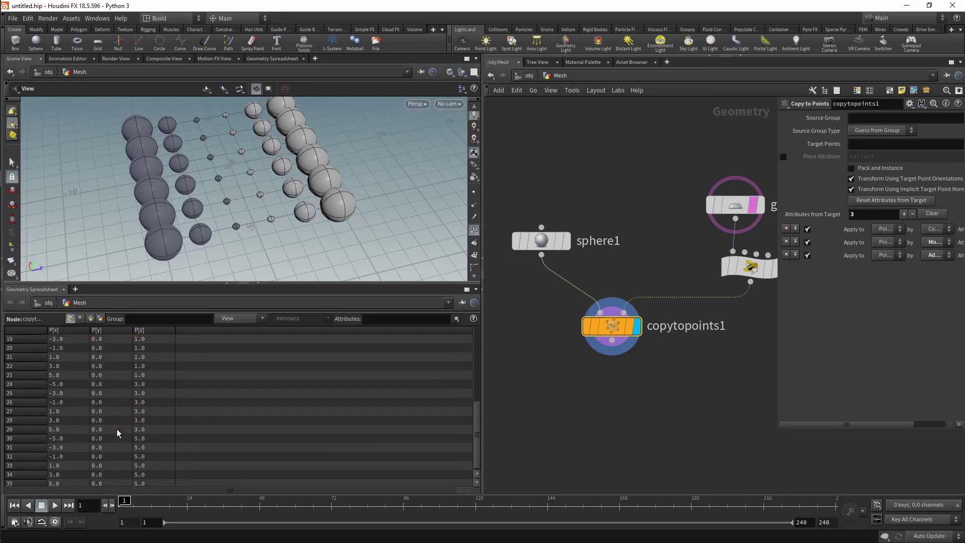
{"action": "scroll", "coordinate": [117, 428], "scroll_direction": "up", "scroll_amount": 2}
{"action": "scroll", "coordinate": [146, 375], "scroll_direction": "up", "scroll_amount": 2}
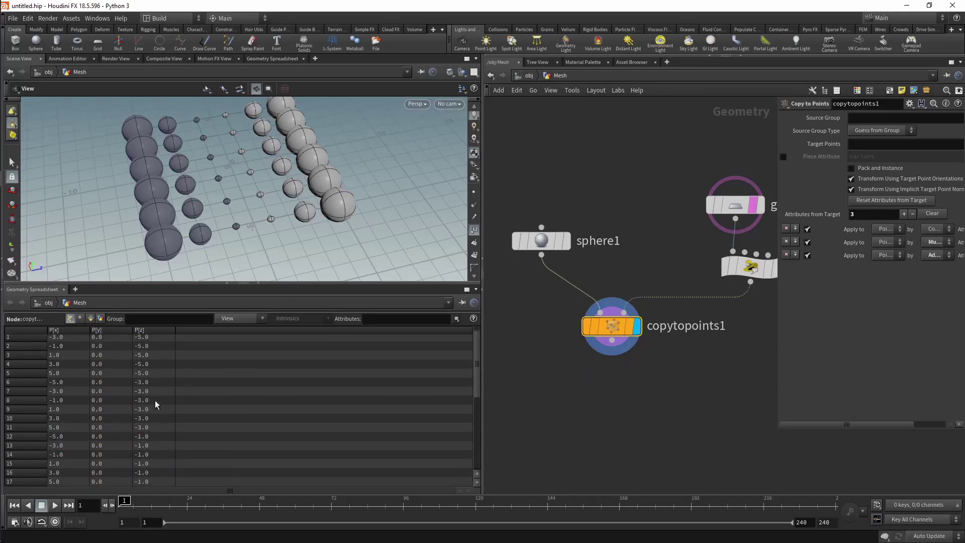
{"action": "scroll", "coordinate": [158, 384], "scroll_direction": "up", "scroll_amount": 1}
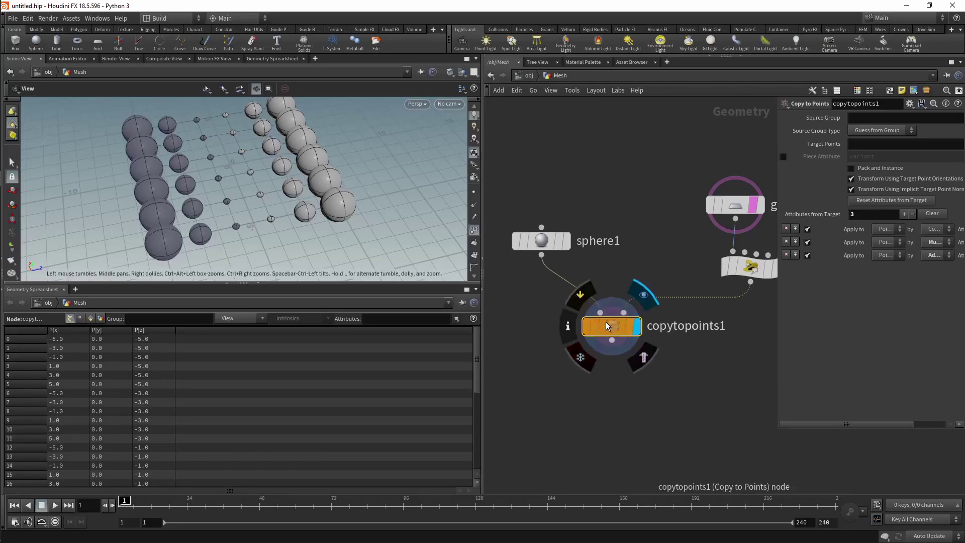
Step: View attribwrangle1's pscale column, equal to each point's Z, beside the copied spheres
{"action": "left_click", "coordinate": [748, 266]}
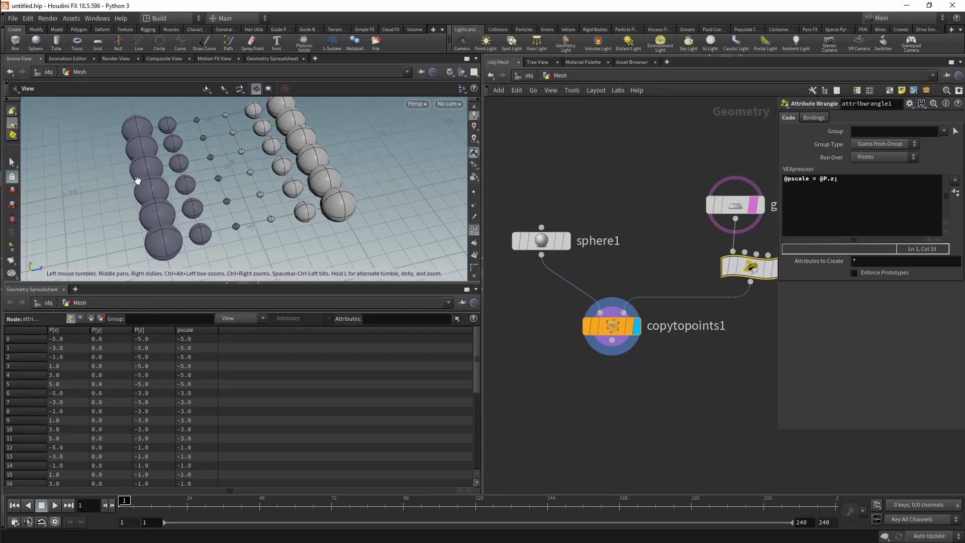
{"action": "mouse_move", "coordinate": [251, 189]}
{"action": "left_mouse_down"}
{"action": "mouse_move", "coordinate": [285, 167]}
{"action": "mouse_move", "coordinate": [308, 295]}
{"action": "mouse_move", "coordinate": [308, 372]}
{"action": "left_mouse_up"}
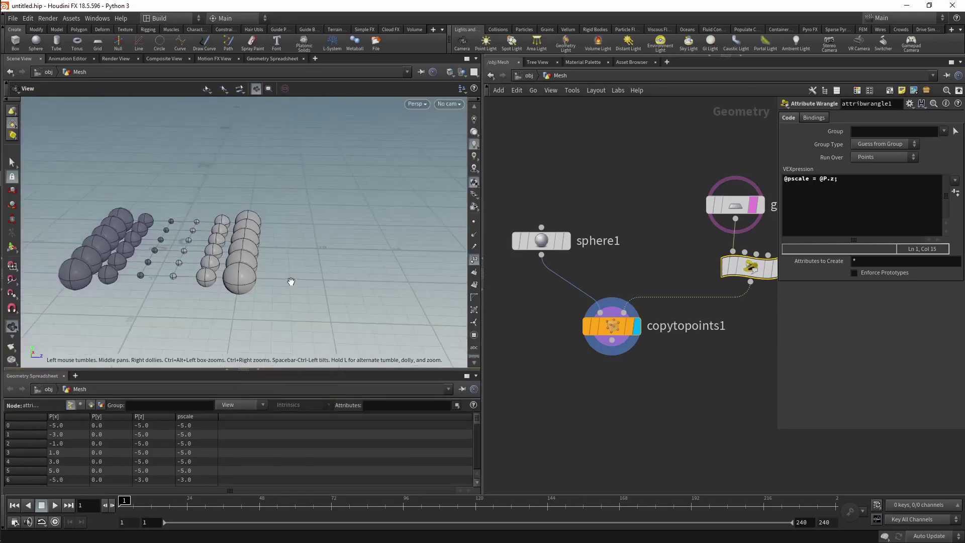
{"action": "left_click_drag", "start_coordinate": [363, 249], "coordinate": [320, 239]}
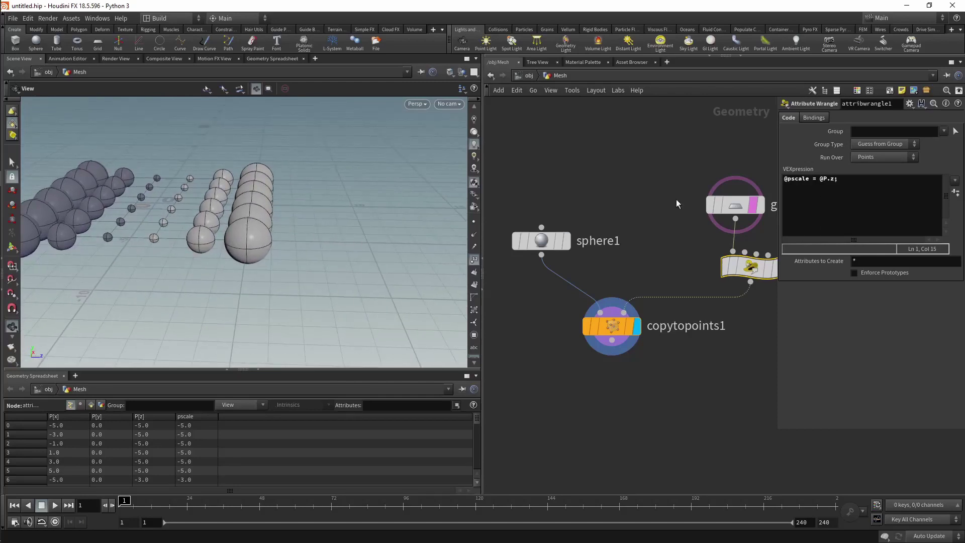
{"action": "scroll", "coordinate": [737, 333], "scroll_direction": "down", "scroll_amount": 3}
Step: Delete sphere1, grid1, attribwrangle1 and copytopoints1, framing the remaining line1 and resample1
{"action": "middle_click_drag", "start_coordinate": [737, 333], "coordinate": [622, 343]}
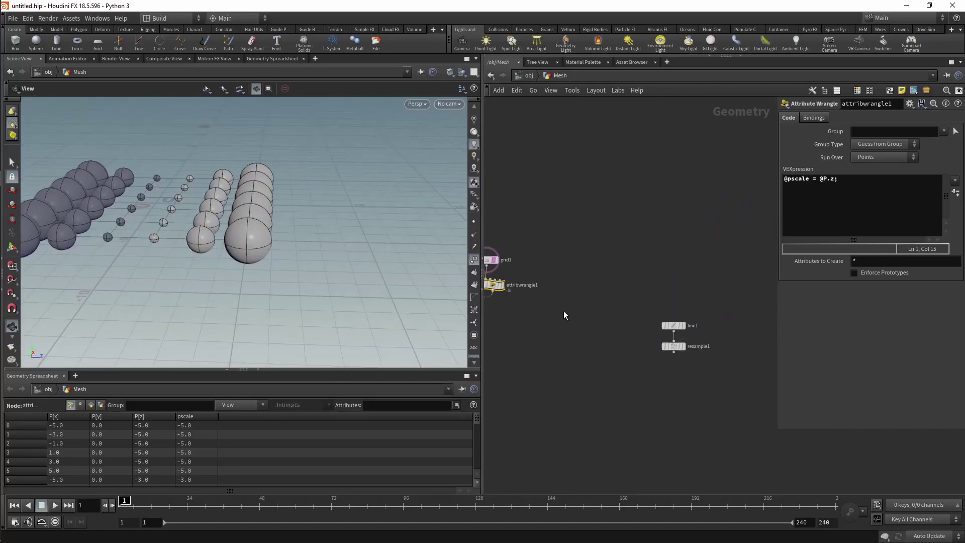
{"action": "left_click_drag", "start_coordinate": [738, 159], "coordinate": [485, 322]}
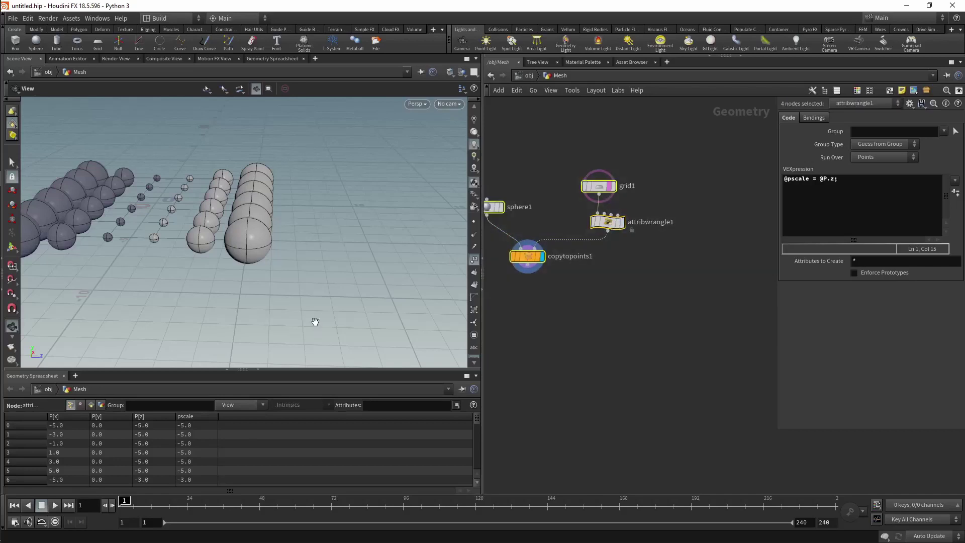
{"action": "key", "text": "Delete"}
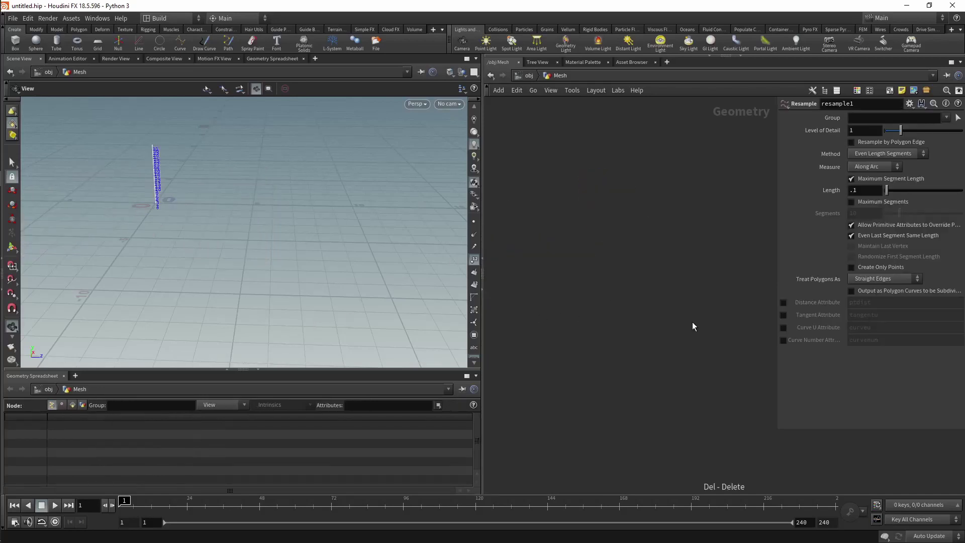
{"action": "key", "text": "h"}
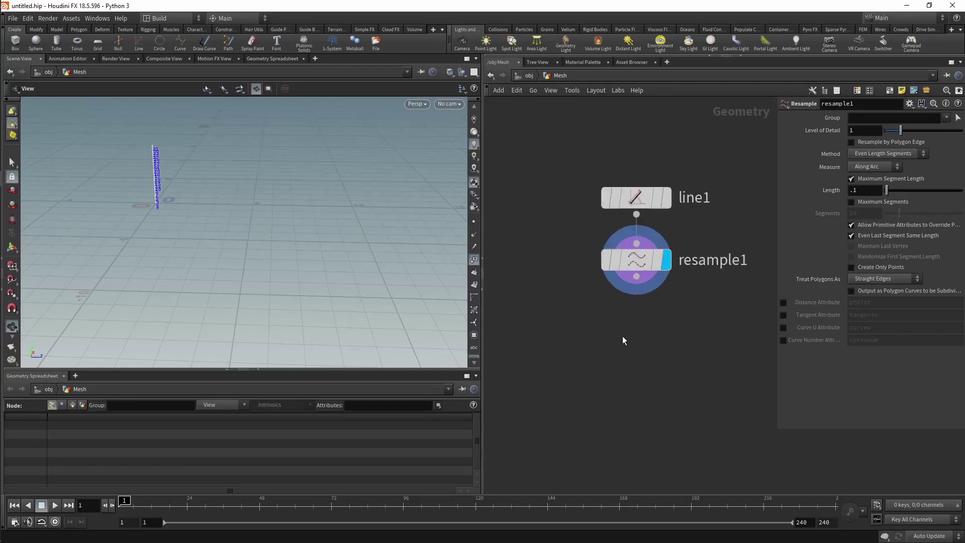
Step: Inspect resample1's numbered line points and review the pscale sketch
{"action": "scroll", "coordinate": [622, 336], "scroll_direction": "up", "scroll_amount": 2}
{"action": "scroll", "coordinate": [622, 335], "scroll_direction": "down", "scroll_amount": 3}
{"action": "scroll", "coordinate": [622, 336], "scroll_direction": "up", "scroll_amount": 2}
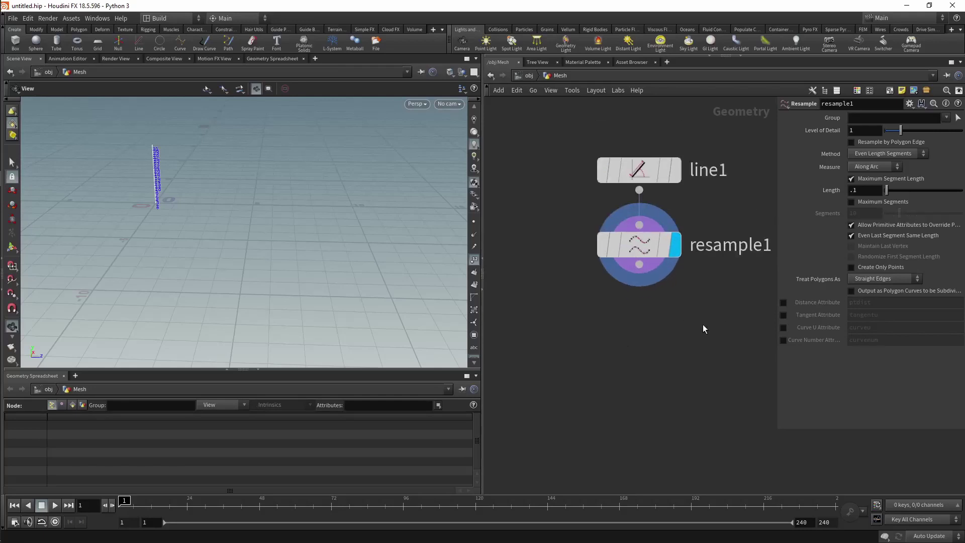
{"action": "scroll", "coordinate": [183, 198], "scroll_direction": "up", "scroll_amount": 3}
{"action": "scroll", "coordinate": [182, 198], "scroll_direction": "up", "scroll_amount": 3}
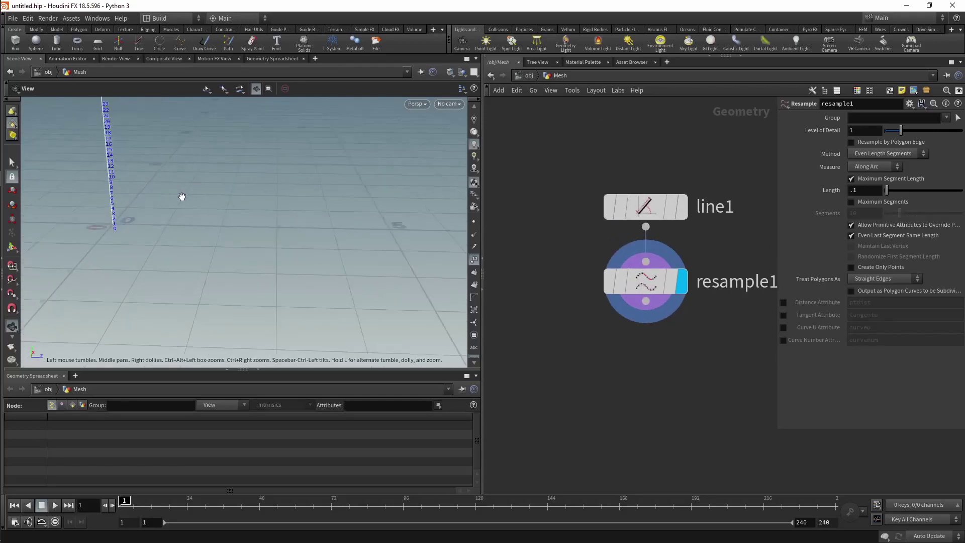
{"action": "scroll", "coordinate": [172, 179], "scroll_direction": "up", "scroll_amount": 3}
{"action": "middle_click_drag", "start_coordinate": [173, 179], "coordinate": [362, 293]}
{"action": "key", "text": "alt+Tab"}
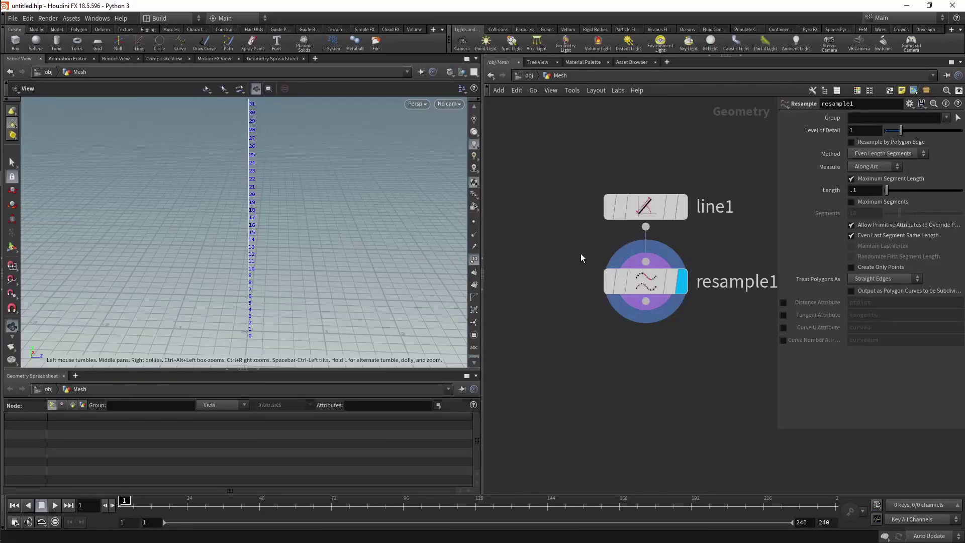
{"action": "key", "text": "Tab"}
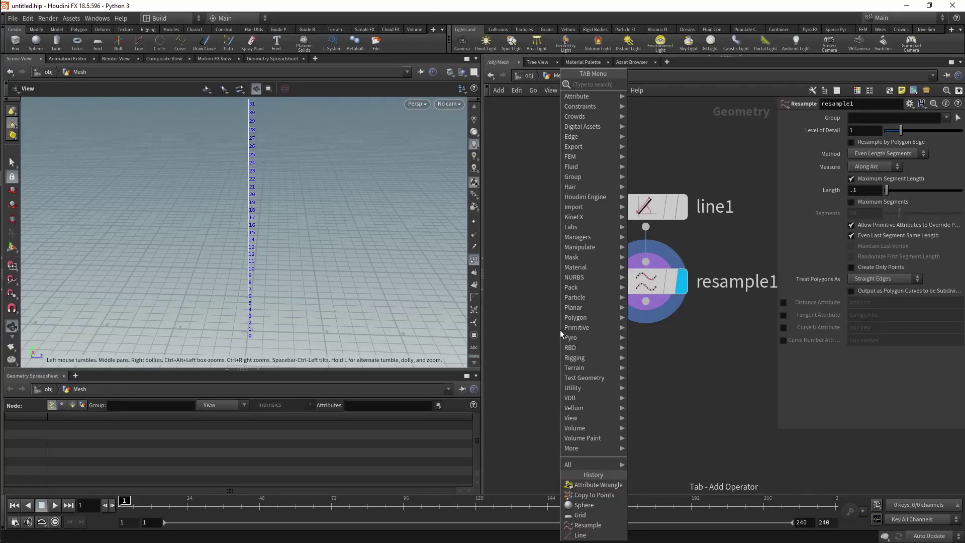
Step: Add a Circle node, circle1, and turn on its template flag
{"action": "type", "text": "ci"}
{"action": "key", "text": "Return"}
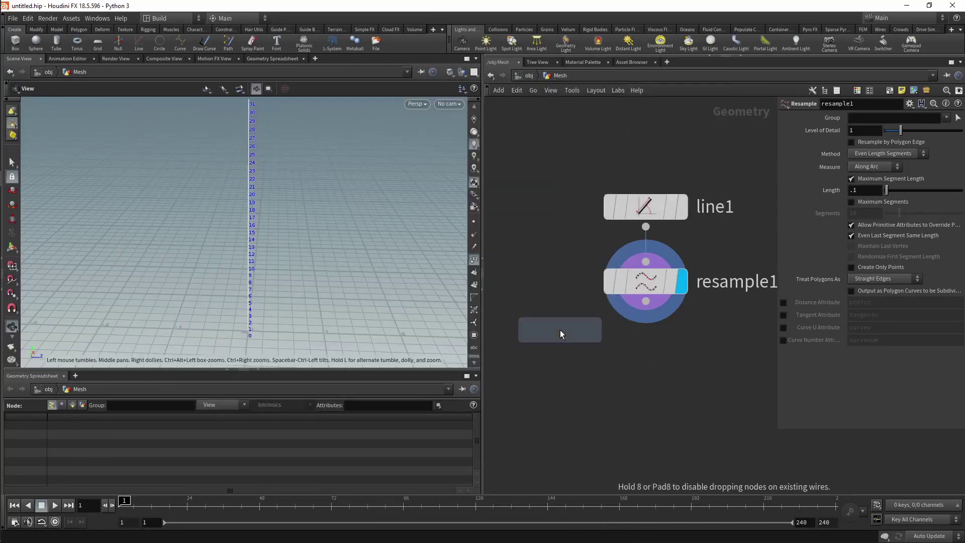
{"action": "scroll", "coordinate": [553, 317], "scroll_direction": "up", "scroll_amount": 2}
{"action": "left_click", "coordinate": [542, 300]}
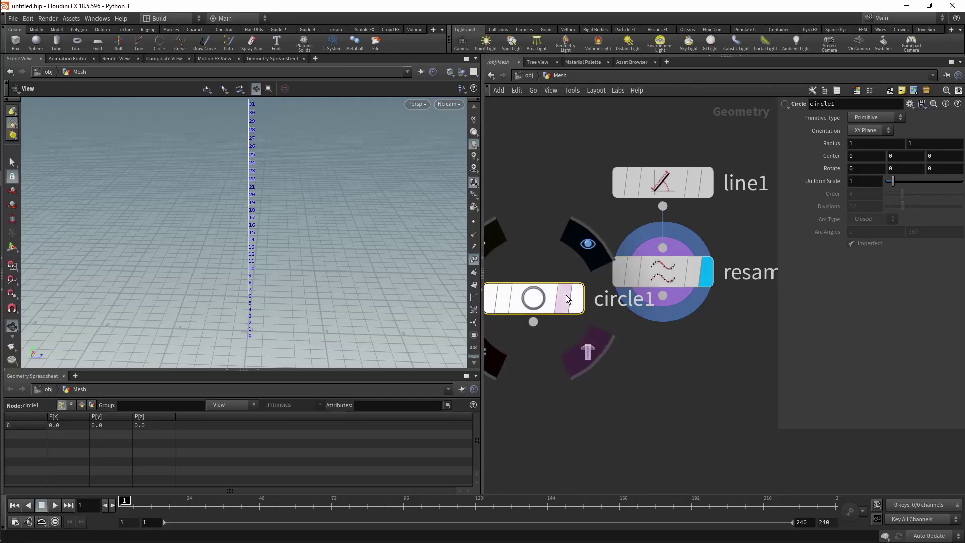
{"action": "mouse_move", "coordinate": [297, 236]}
{"action": "left_mouse_down"}
{"action": "mouse_move", "coordinate": [300, 262]}
{"action": "mouse_move", "coordinate": [344, 213]}
{"action": "left_mouse_up"}
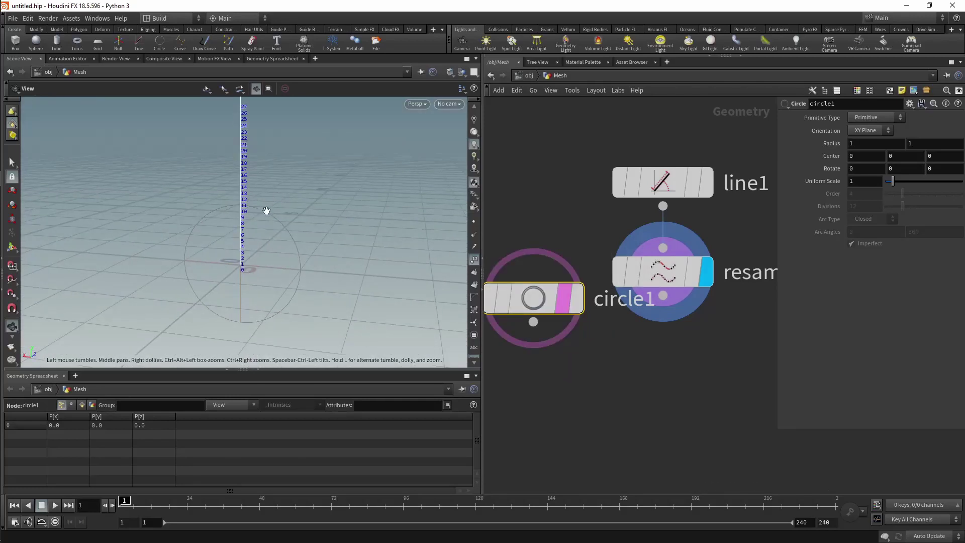
{"action": "left_click_drag", "start_coordinate": [260, 289], "coordinate": [103, 318]}
Step: Set circle1's Orientation to ZX Plane and move the node beside line1
{"action": "left_click", "coordinate": [866, 134]}
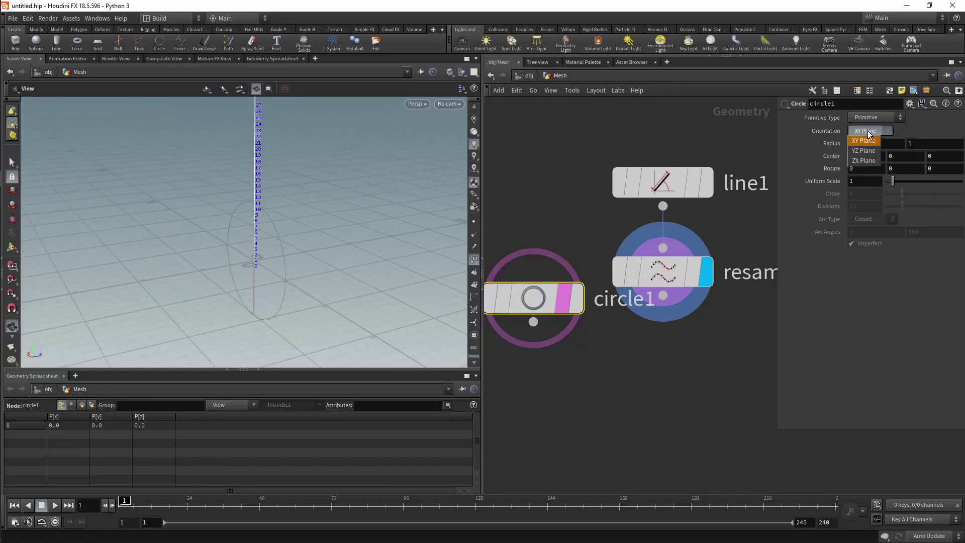
{"action": "left_click", "coordinate": [867, 162]}
{"action": "mouse_move", "coordinate": [398, 198]}
{"action": "left_mouse_down"}
{"action": "mouse_move", "coordinate": [315, 244]}
{"action": "mouse_move", "coordinate": [242, 240]}
{"action": "mouse_move", "coordinate": [306, 218]}
{"action": "left_mouse_up"}
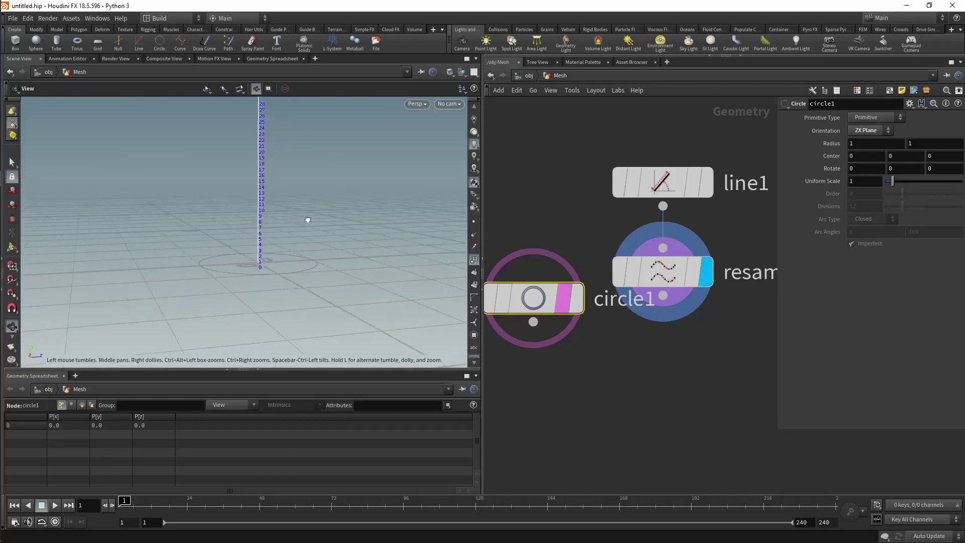
{"action": "scroll", "coordinate": [569, 297], "scroll_direction": "down", "scroll_amount": 3}
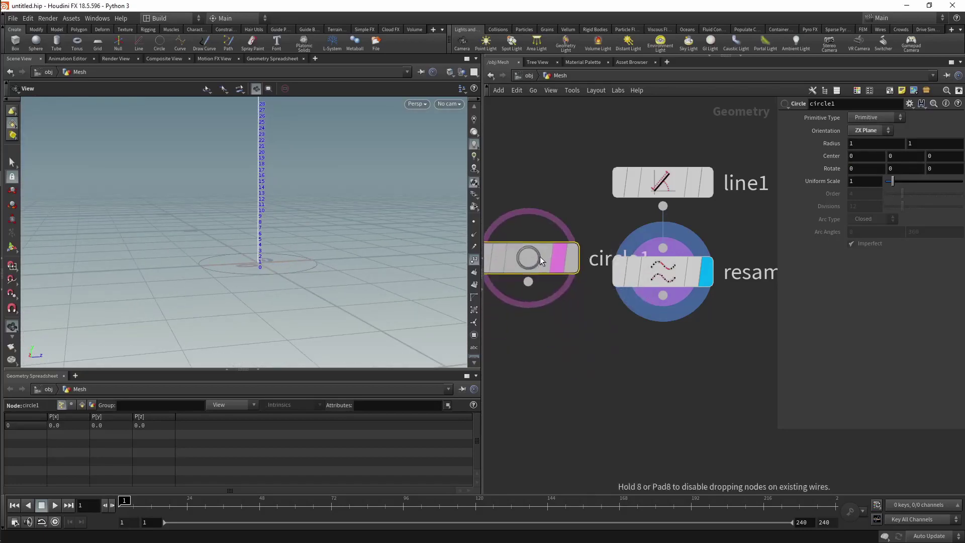
{"action": "scroll", "coordinate": [598, 317], "scroll_direction": "down", "scroll_amount": 4}
{"action": "scroll", "coordinate": [631, 302], "scroll_direction": "up", "scroll_amount": 3}
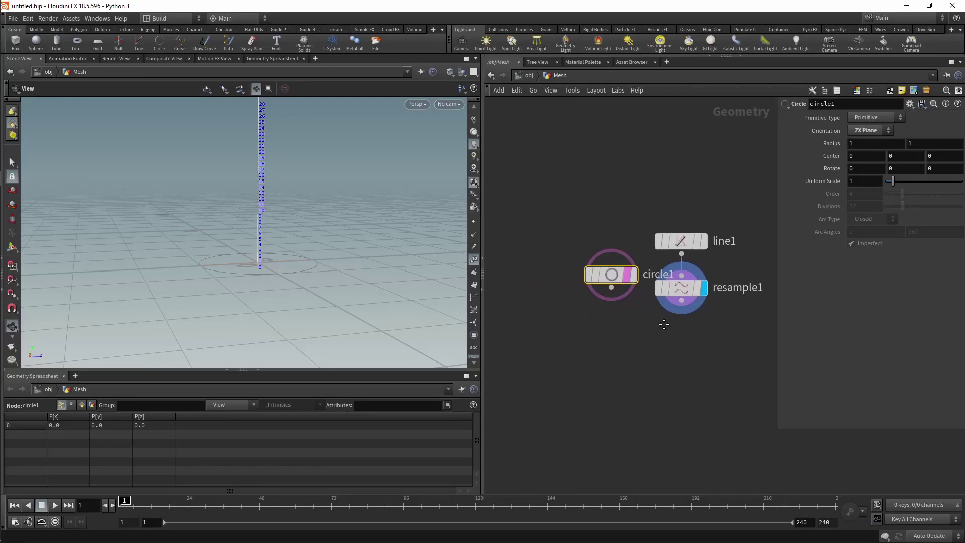
{"action": "left_click_drag", "start_coordinate": [614, 275], "coordinate": [589, 281]}
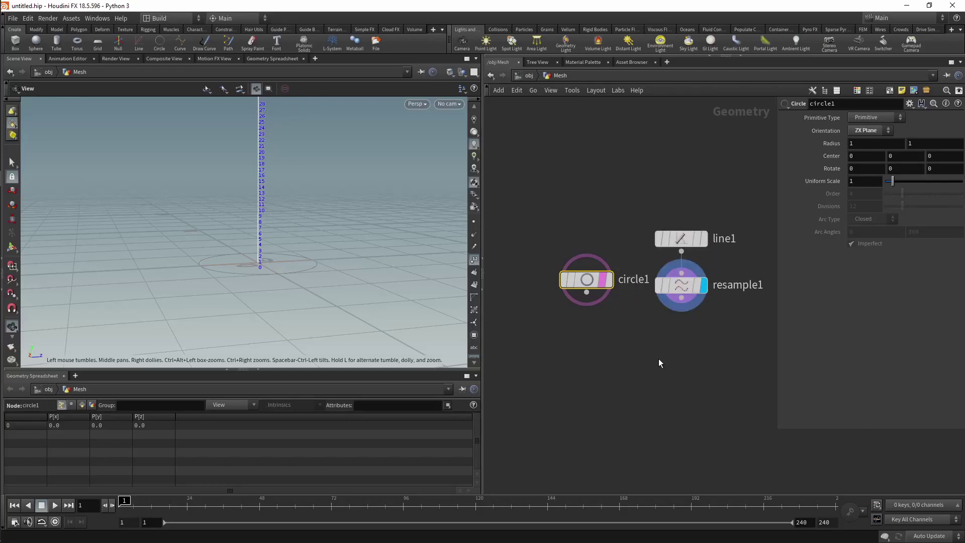
{"action": "key", "text": "Tab"}
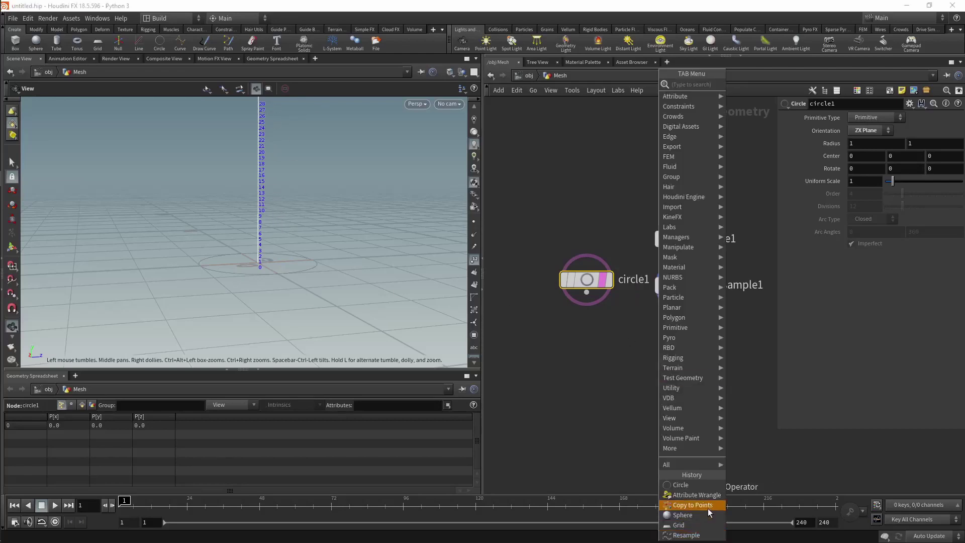
Step: Add copytopoints1 copying circle1 onto resample1's points, stacking the circles into a column
{"action": "left_click", "coordinate": [707, 505]}
{"action": "left_click", "coordinate": [636, 384]}
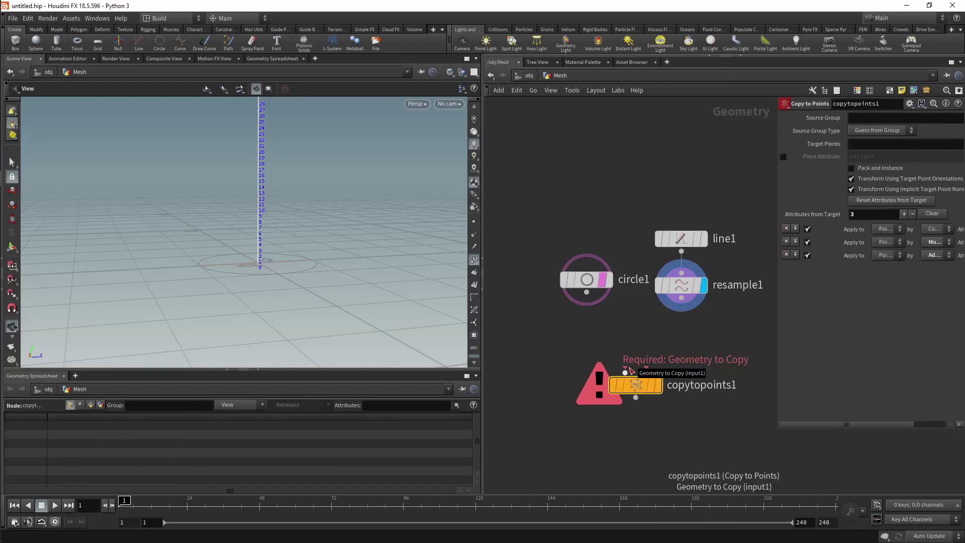
{"action": "left_click_drag", "start_coordinate": [625, 371], "coordinate": [586, 293]}
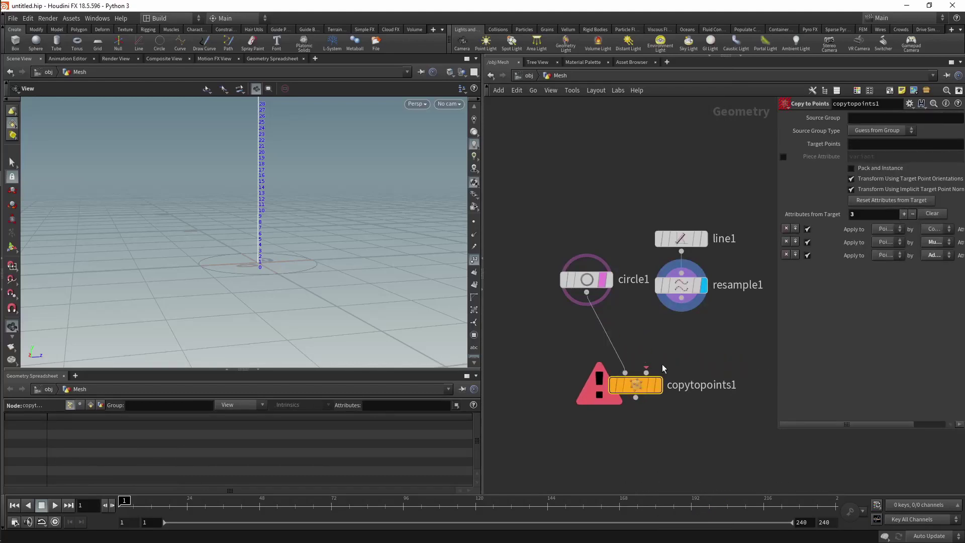
{"action": "left_click_drag", "start_coordinate": [646, 373], "coordinate": [681, 298]}
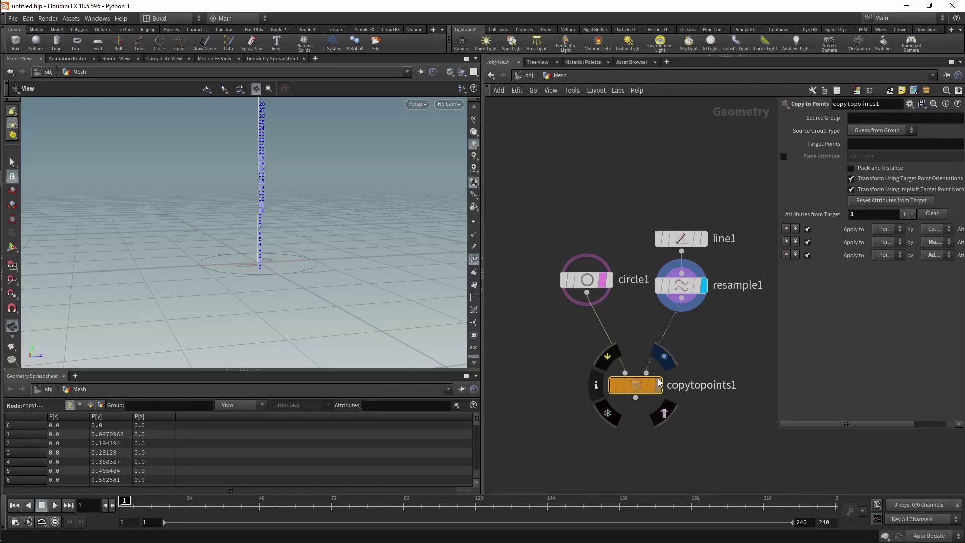
{"action": "left_click_drag", "start_coordinate": [647, 385], "coordinate": [655, 371]}
{"action": "mouse_move", "coordinate": [327, 215]}
{"action": "left_mouse_down"}
{"action": "mouse_move", "coordinate": [240, 252]}
{"action": "mouse_move", "coordinate": [360, 189]}
{"action": "mouse_move", "coordinate": [437, 236]}
{"action": "mouse_move", "coordinate": [442, 258]}
{"action": "mouse_move", "coordinate": [386, 206]}
{"action": "mouse_move", "coordinate": [415, 224]}
{"action": "mouse_move", "coordinate": [423, 201]}
{"action": "mouse_move", "coordinate": [339, 213]}
{"action": "mouse_move", "coordinate": [301, 230]}
{"action": "mouse_move", "coordinate": [351, 235]}
{"action": "mouse_move", "coordinate": [358, 219]}
{"action": "mouse_move", "coordinate": [281, 261]}
{"action": "mouse_move", "coordinate": [236, 271]}
{"action": "mouse_move", "coordinate": [281, 308]}
{"action": "mouse_move", "coordinate": [280, 295]}
{"action": "left_mouse_up"}
{"action": "scroll", "coordinate": [308, 229], "scroll_direction": "down", "scroll_amount": 5}
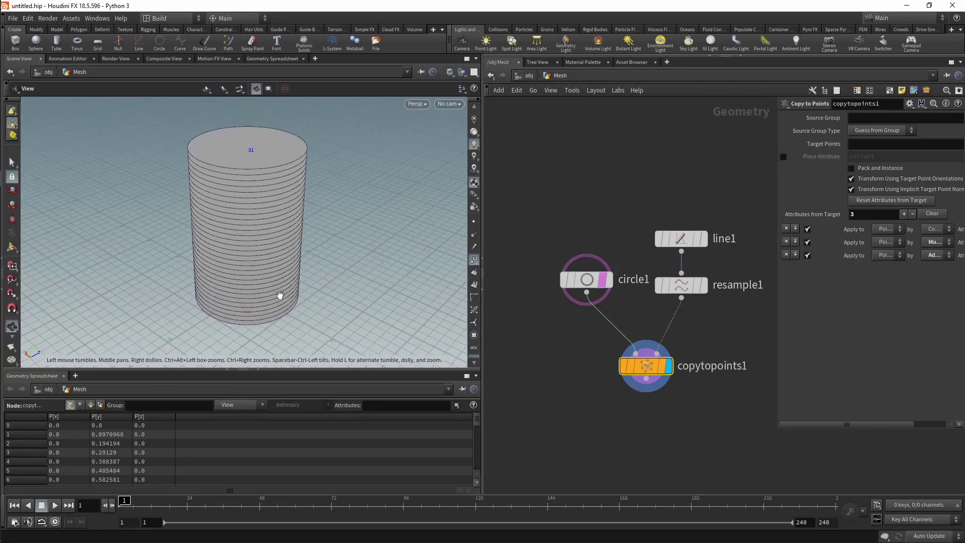
{"action": "left_click", "coordinate": [586, 280]}
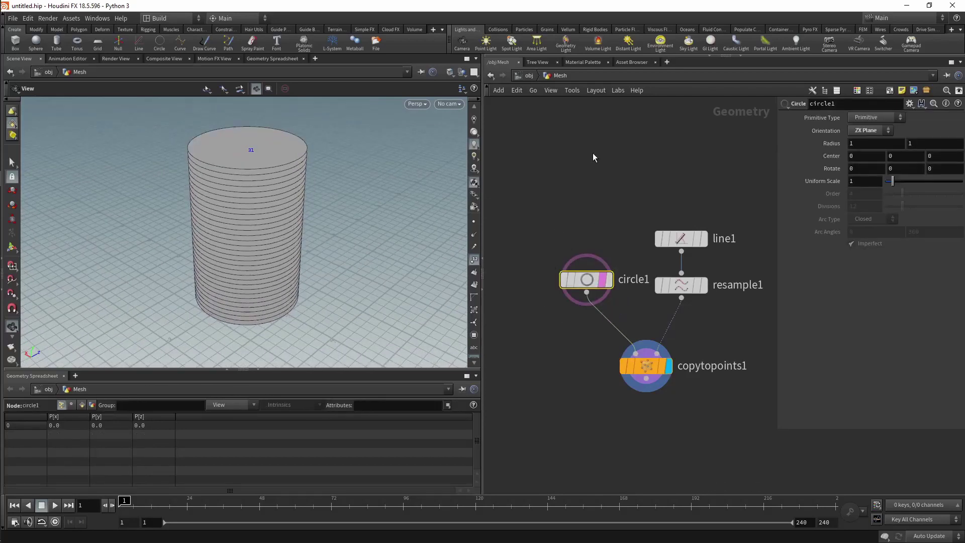
Step: Make circle1 a Polygon with 4 divisions and hide point numbers for a square tower
{"action": "left_click", "coordinate": [876, 121]}
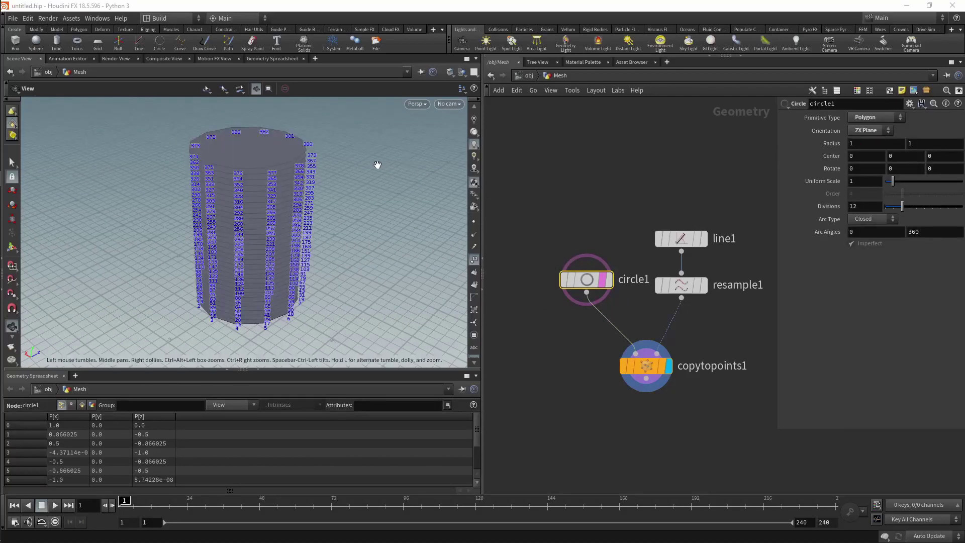
{"action": "left_click", "coordinate": [474, 260]}
{"action": "mouse_move", "coordinate": [278, 216]}
{"action": "left_mouse_down"}
{"action": "mouse_move", "coordinate": [286, 241]}
{"action": "mouse_move", "coordinate": [385, 236]}
{"action": "mouse_move", "coordinate": [431, 198]}
{"action": "mouse_move", "coordinate": [334, 223]}
{"action": "mouse_move", "coordinate": [318, 240]}
{"action": "mouse_move", "coordinate": [366, 224]}
{"action": "left_mouse_up"}
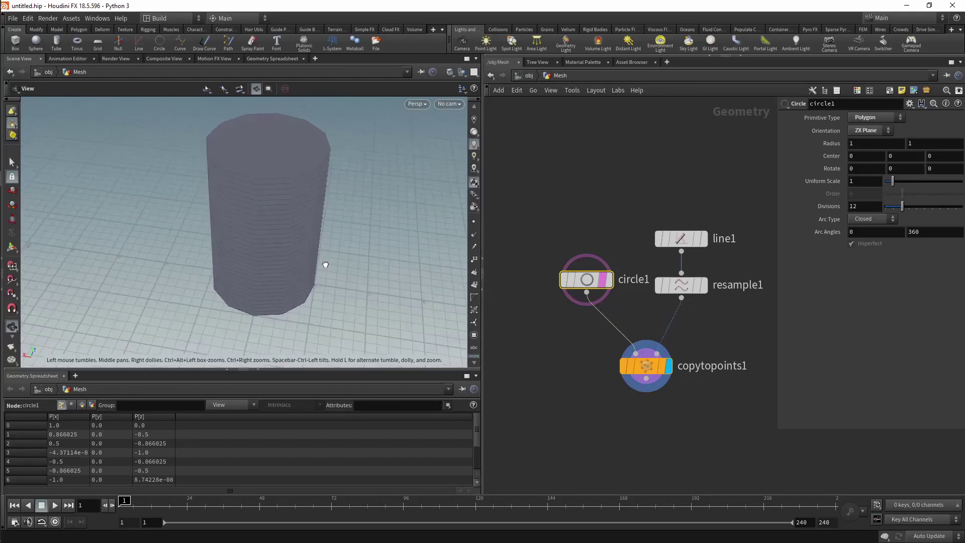
{"action": "mouse_move", "coordinate": [902, 210]}
{"action": "left_mouse_down"}
{"action": "mouse_move", "coordinate": [892, 210]}
{"action": "mouse_move", "coordinate": [915, 210]}
{"action": "mouse_move", "coordinate": [890, 205]}
{"action": "left_mouse_up"}
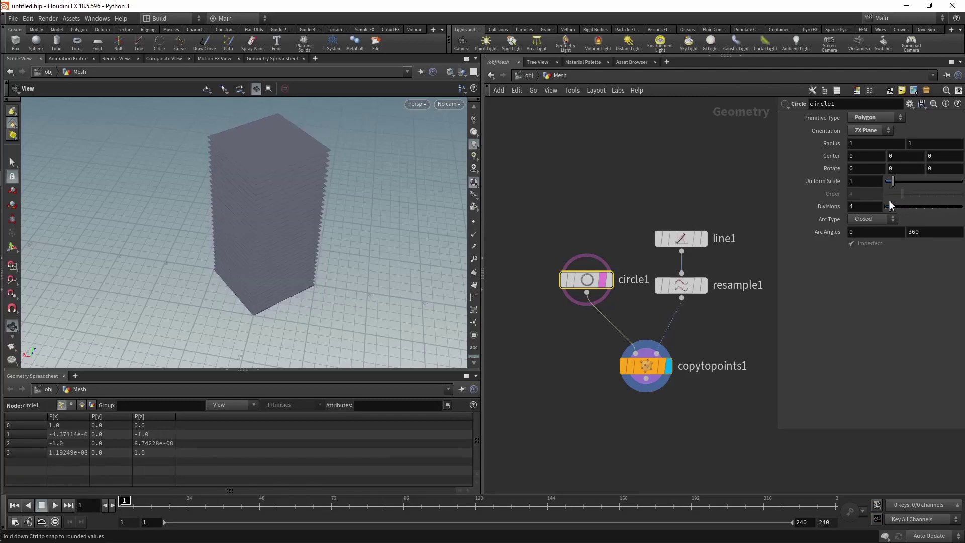
{"action": "mouse_move", "coordinate": [442, 175]}
{"action": "left_mouse_down"}
{"action": "mouse_move", "coordinate": [439, 183]}
{"action": "mouse_move", "coordinate": [454, 148]}
{"action": "mouse_move", "coordinate": [345, 190]}
{"action": "mouse_move", "coordinate": [371, 172]}
{"action": "mouse_move", "coordinate": [364, 161]}
{"action": "left_mouse_up"}
{"action": "key", "text": "alt+Tab"}
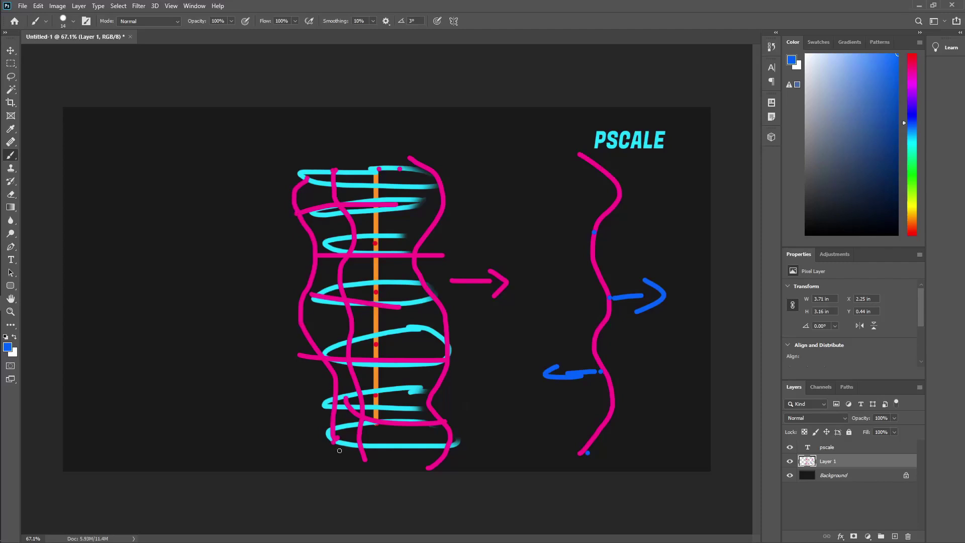
Step: Return from the Photoshop pscale sketch to Houdini and orbit to the tower's top
{"action": "key", "text": "alt+Tab"}
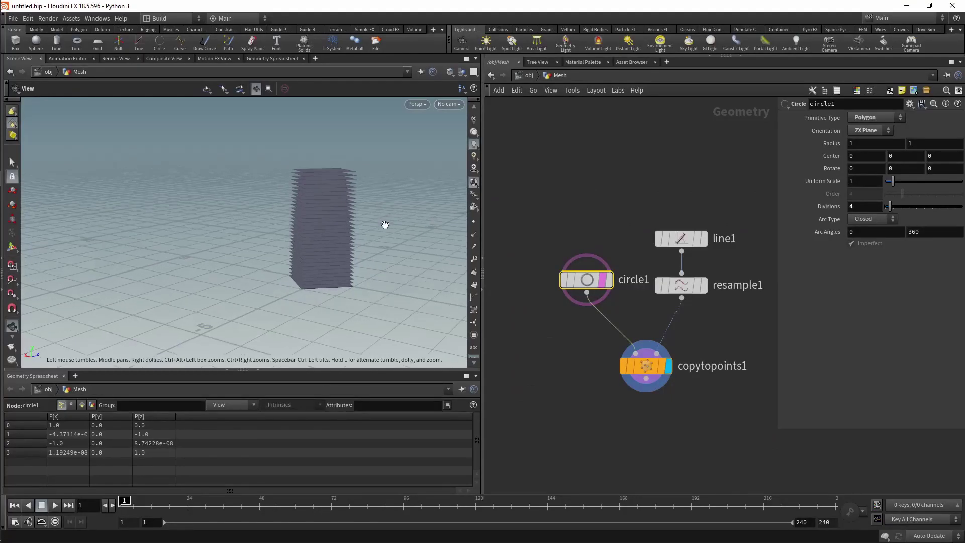
{"action": "mouse_move", "coordinate": [385, 225]}
{"action": "left_mouse_down"}
{"action": "mouse_move", "coordinate": [372, 252]}
{"action": "mouse_move", "coordinate": [427, 216]}
{"action": "left_mouse_up"}
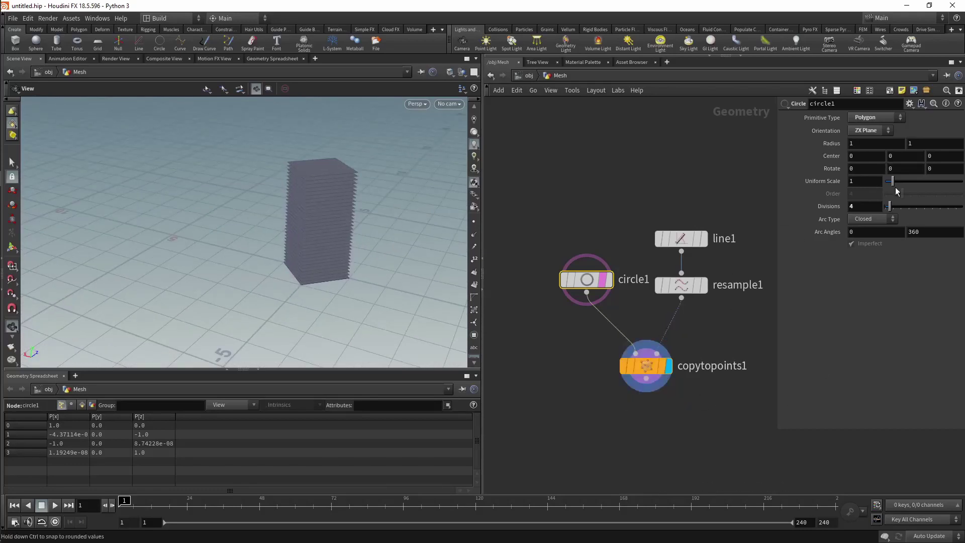
Step: Set circle1's Divisions to 20 and inspect the resulting round cylinder
{"action": "left_click_drag", "start_coordinate": [896, 208], "coordinate": [914, 206]}
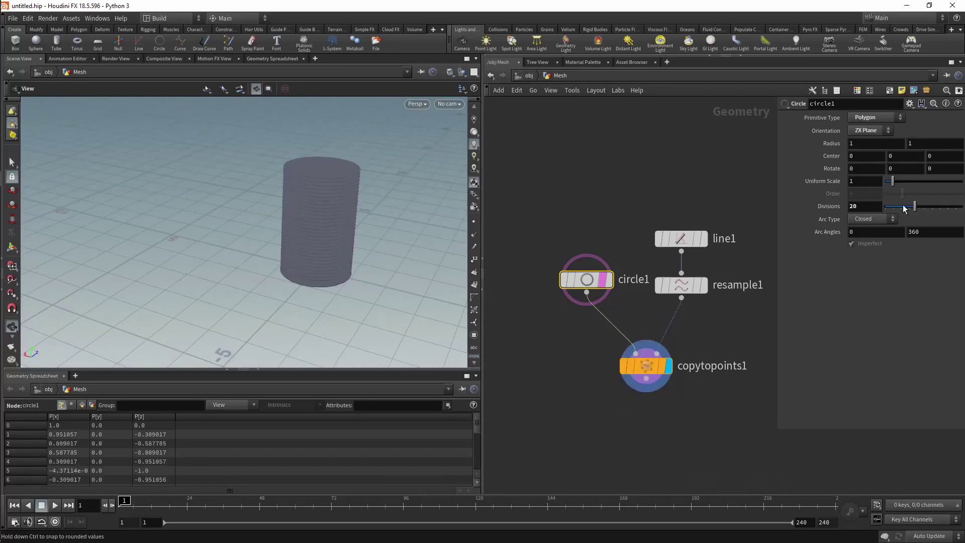
{"action": "scroll", "coordinate": [379, 194], "scroll_direction": "up", "scroll_amount": 2}
{"action": "scroll", "coordinate": [342, 161], "scroll_direction": "up", "scroll_amount": 2}
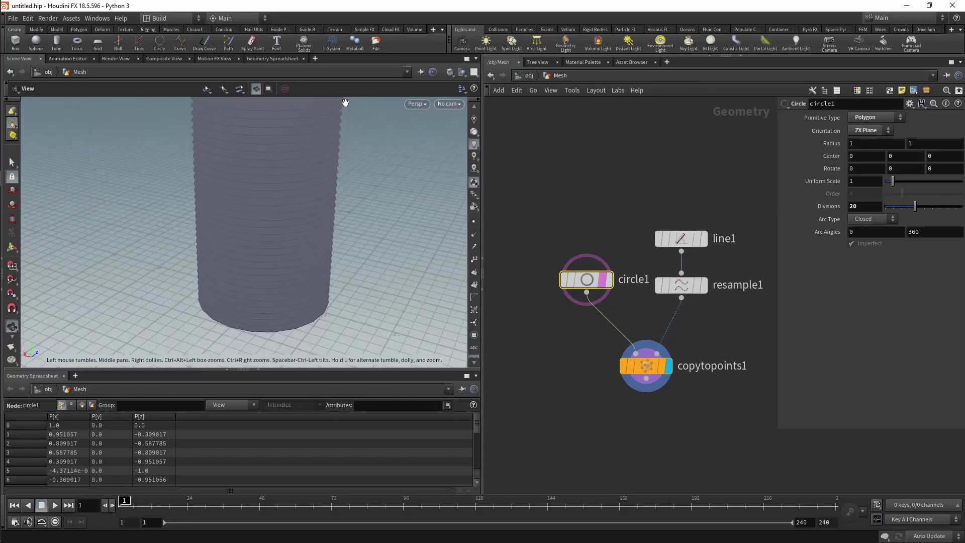
{"action": "scroll", "coordinate": [354, 185], "scroll_direction": "down", "scroll_amount": 2}
{"action": "mouse_move", "coordinate": [354, 185]}
{"action": "left_mouse_down"}
{"action": "mouse_move", "coordinate": [335, 245]}
{"action": "mouse_move", "coordinate": [320, 160]}
{"action": "left_mouse_up"}
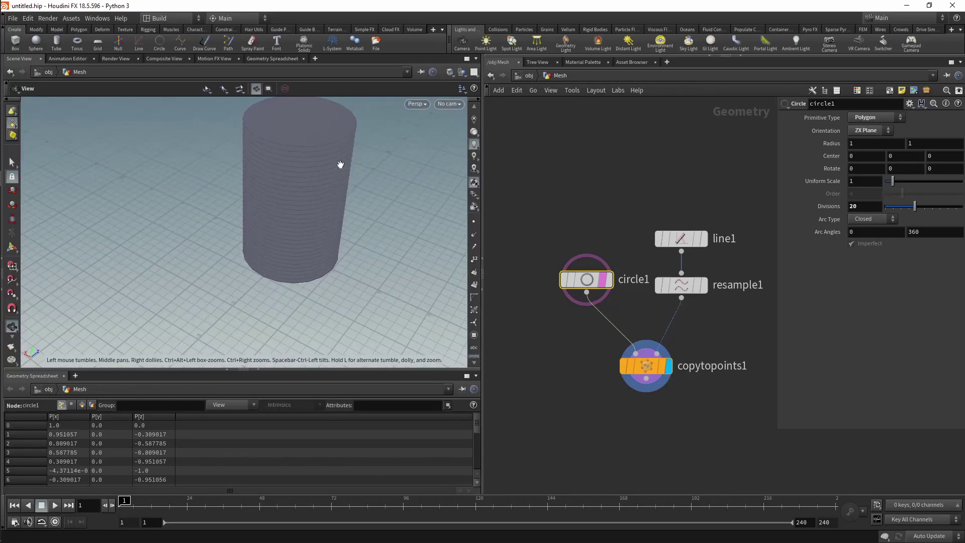
{"action": "middle_click_drag", "start_coordinate": [603, 402], "coordinate": [623, 357]}
Step: Add a Skin node, skin1, connected below copytopoints1
{"action": "key", "text": "Tab"}
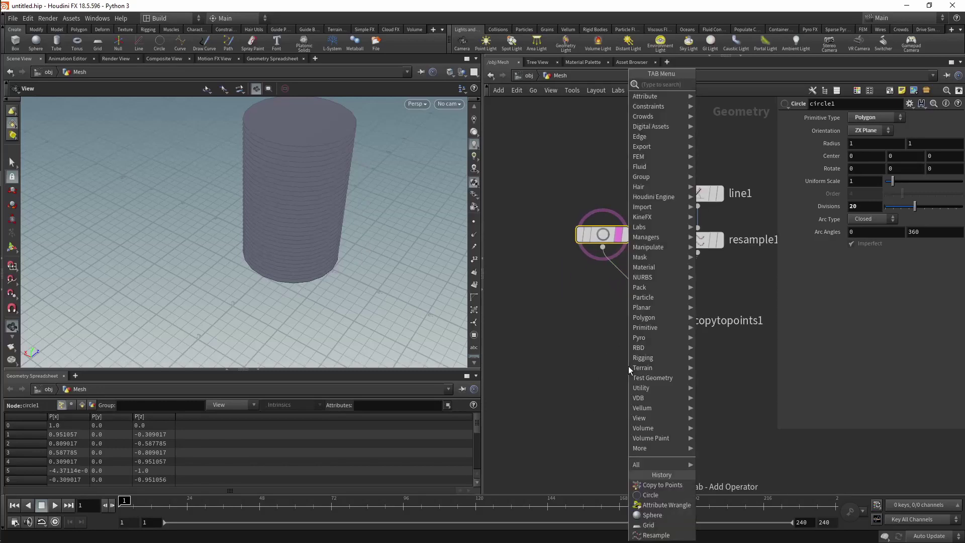
{"action": "type", "text": "kin"}
{"action": "key", "text": "Return"}
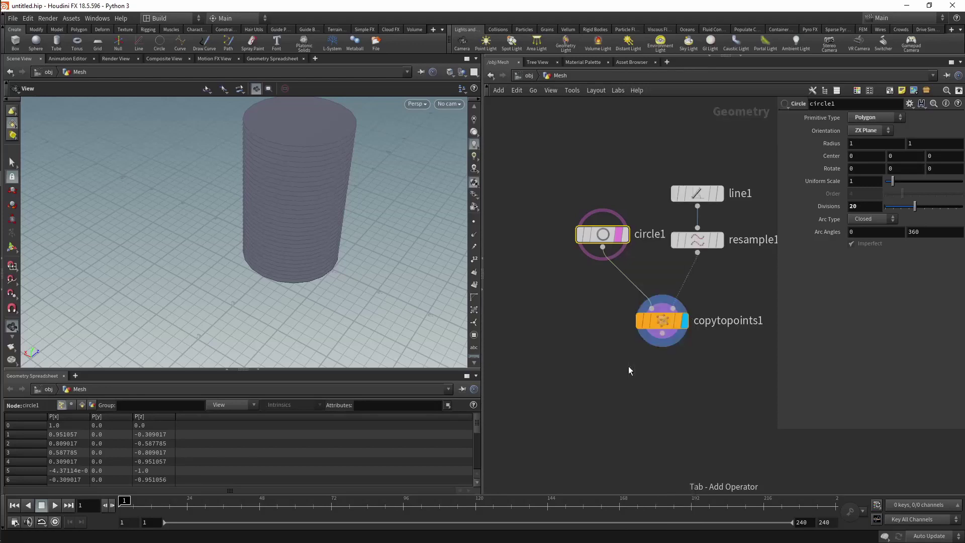
{"action": "left_click", "coordinate": [651, 410]}
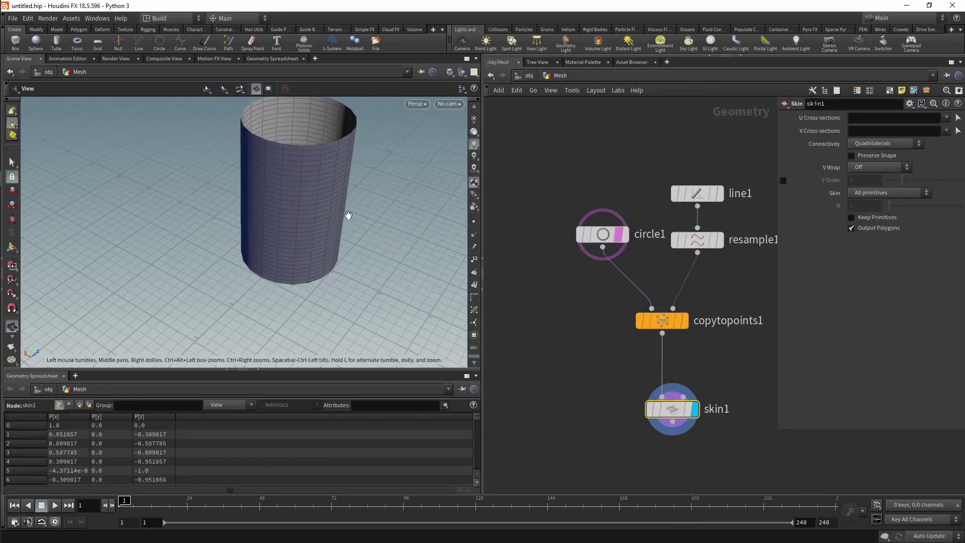
{"action": "scroll", "coordinate": [349, 201], "scroll_direction": "up", "scroll_amount": 5}
{"action": "scroll", "coordinate": [307, 223], "scroll_direction": "up", "scroll_amount": 3}
Step: Compare circle1 and skin1 in the viewport and inspect the skinned tube's open top and inside
{"action": "mouse_move", "coordinate": [307, 223]}
{"action": "left_mouse_down"}
{"action": "mouse_move", "coordinate": [239, 180]}
{"action": "mouse_move", "coordinate": [355, 197]}
{"action": "left_mouse_up"}
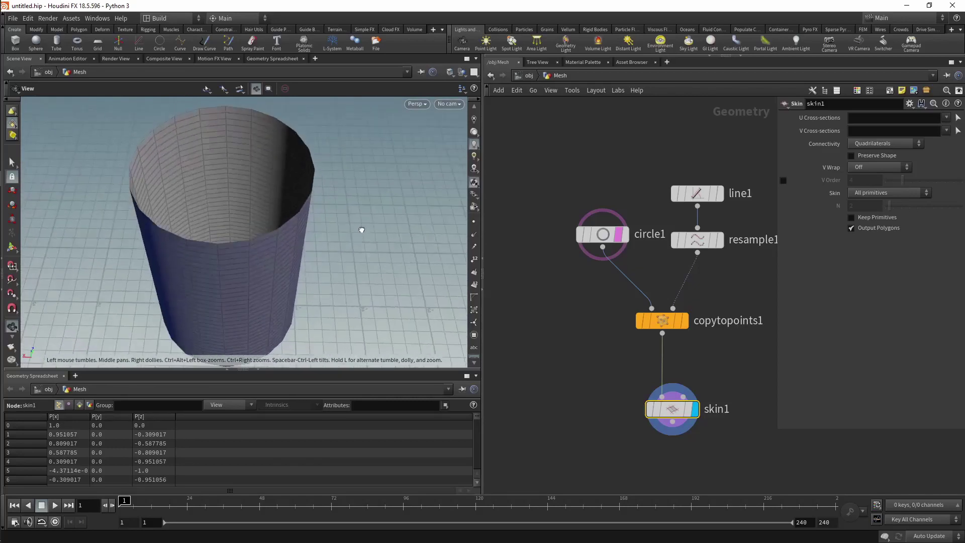
{"action": "left_click", "coordinate": [626, 236]}
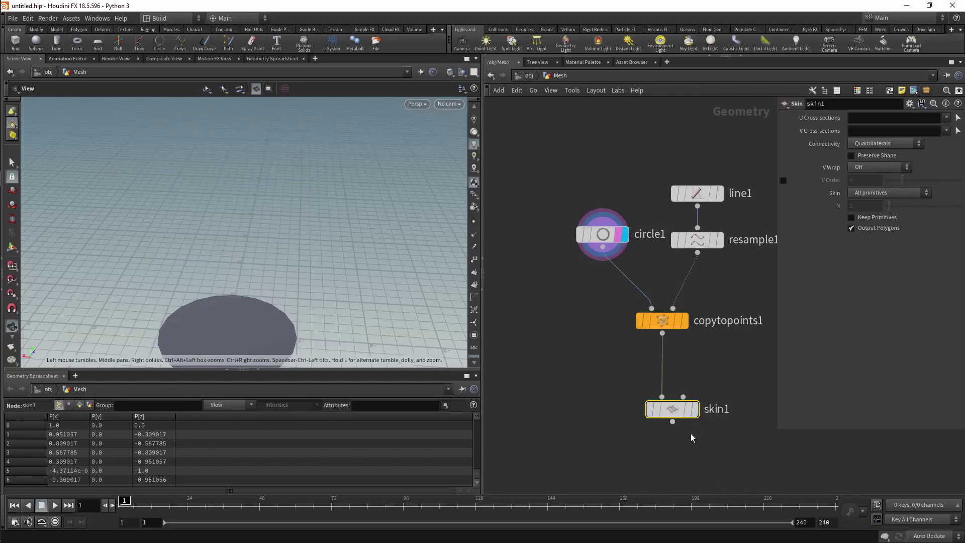
{"action": "left_click", "coordinate": [698, 417]}
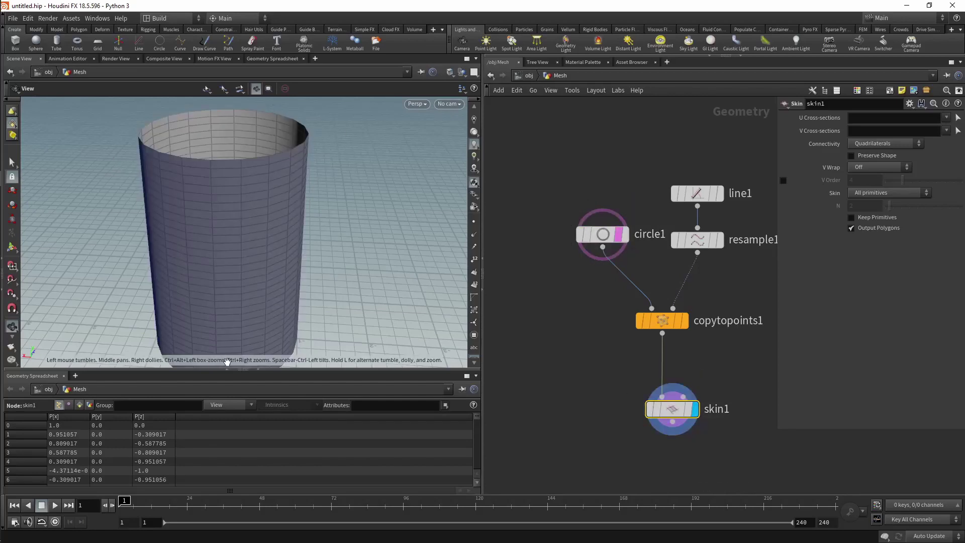
{"action": "mouse_move", "coordinate": [239, 276]}
{"action": "left_mouse_down"}
{"action": "mouse_move", "coordinate": [246, 211]}
{"action": "mouse_move", "coordinate": [254, 194]}
{"action": "mouse_move", "coordinate": [274, 201]}
{"action": "left_mouse_up"}
{"action": "middle_click_drag", "start_coordinate": [274, 201], "coordinate": [284, 207]}
{"action": "mouse_move", "coordinate": [352, 198]}
{"action": "left_mouse_down"}
{"action": "mouse_move", "coordinate": [273, 254]}
{"action": "mouse_move", "coordinate": [295, 250]}
{"action": "mouse_move", "coordinate": [282, 250]}
{"action": "mouse_move", "coordinate": [275, 231]}
{"action": "mouse_move", "coordinate": [334, 259]}
{"action": "left_mouse_up"}
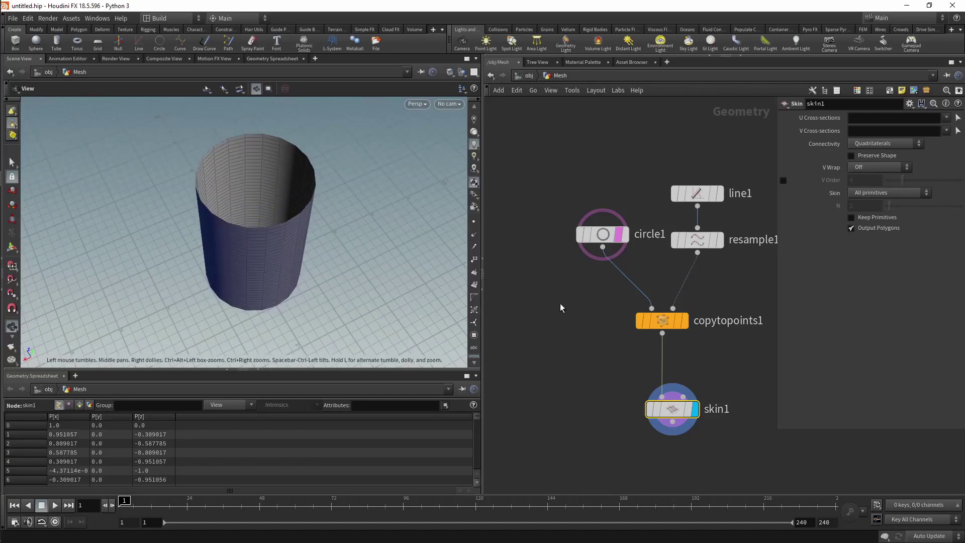
{"action": "left_click_drag", "start_coordinate": [261, 216], "coordinate": [267, 203]}
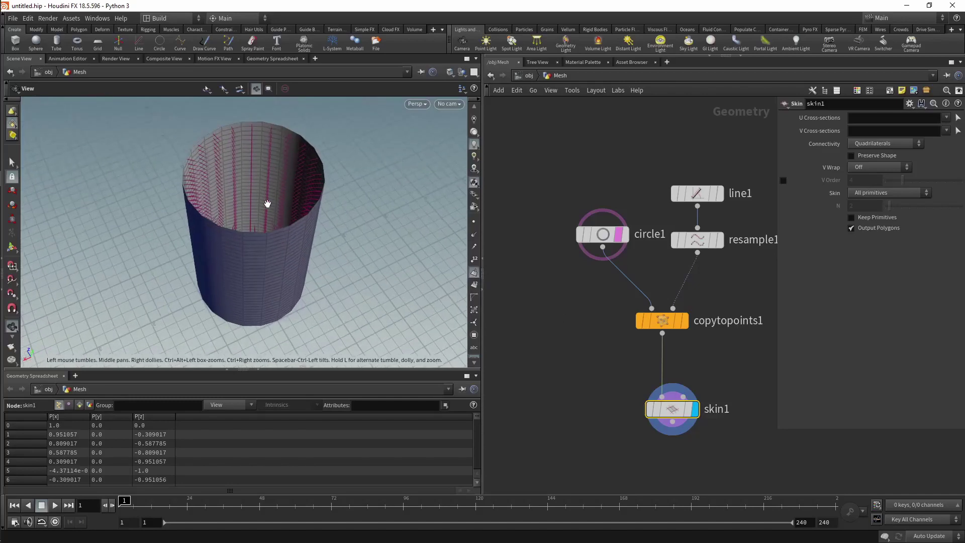
{"action": "right_click_drag", "start_coordinate": [268, 203], "coordinate": [370, 233]}
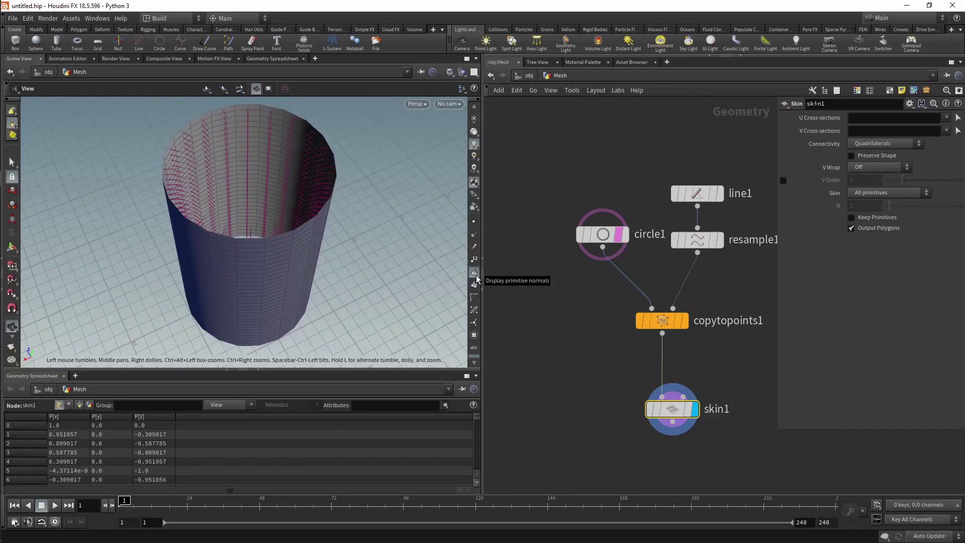
{"action": "left_click_drag", "start_coordinate": [215, 209], "coordinate": [257, 190]}
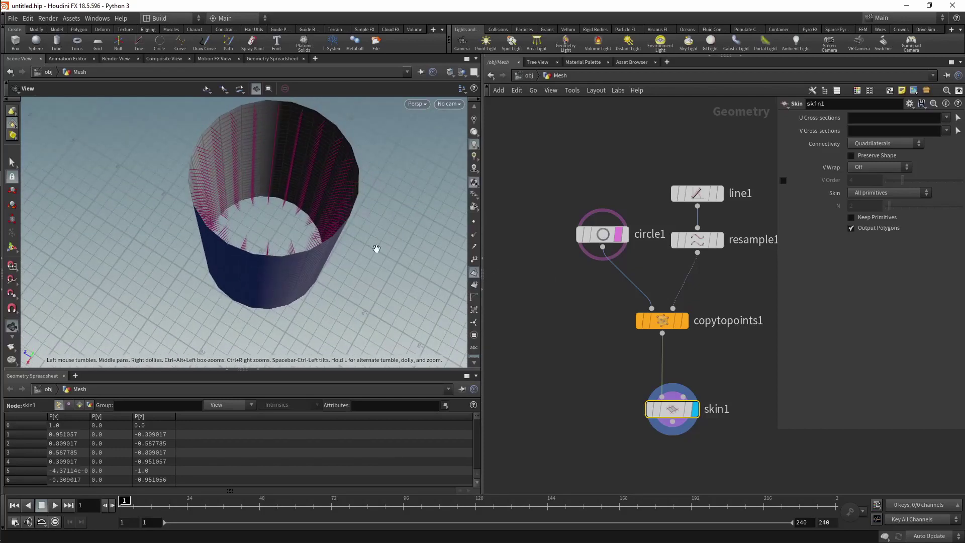
{"action": "key", "text": "Tab"}
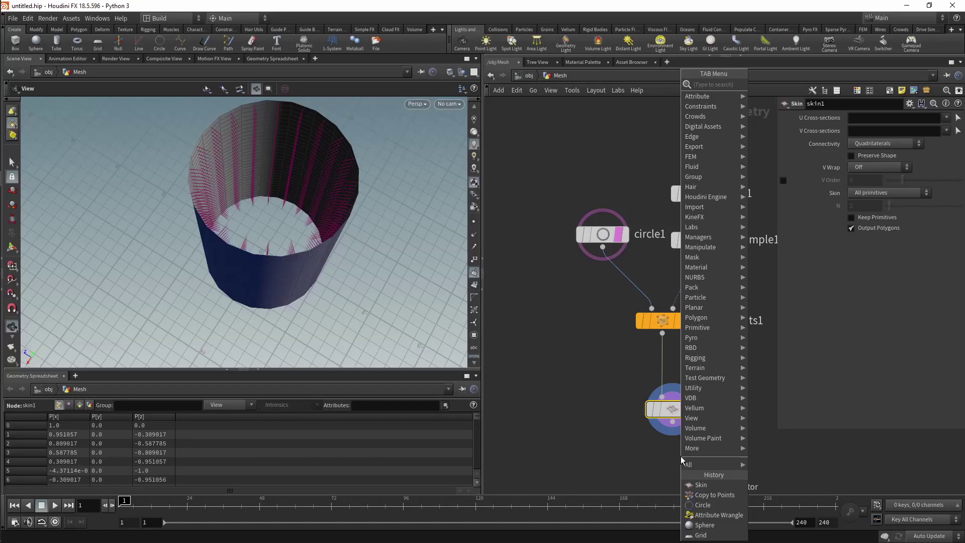
Step: Add a Reverse node, reverse1, after skin1 and set its display flag
{"action": "type", "text": "rev"}
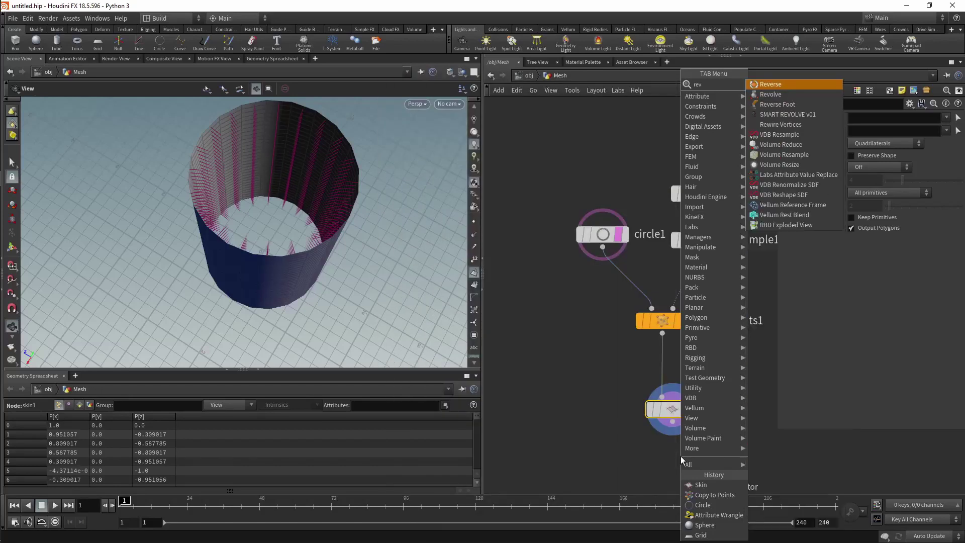
{"action": "key", "text": "Return"}
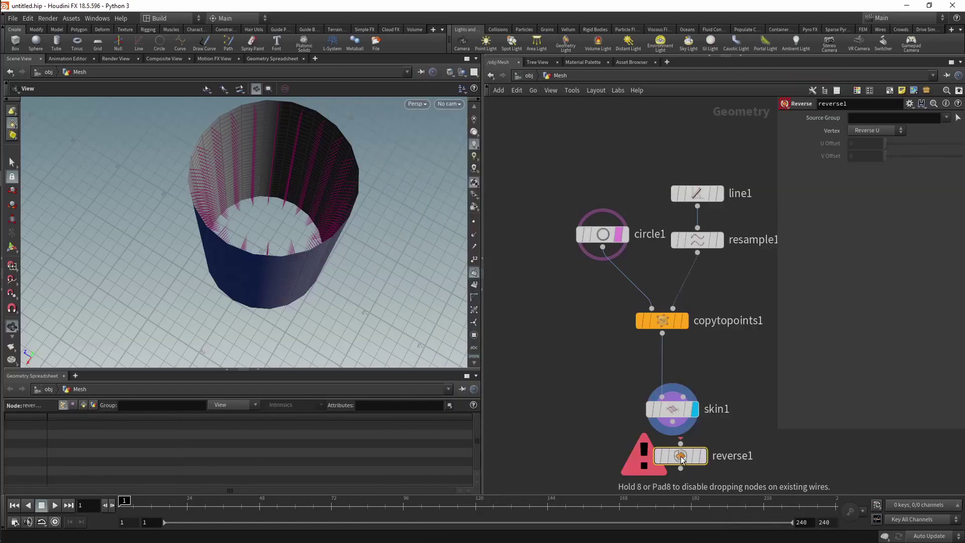
{"action": "left_click", "coordinate": [681, 458]}
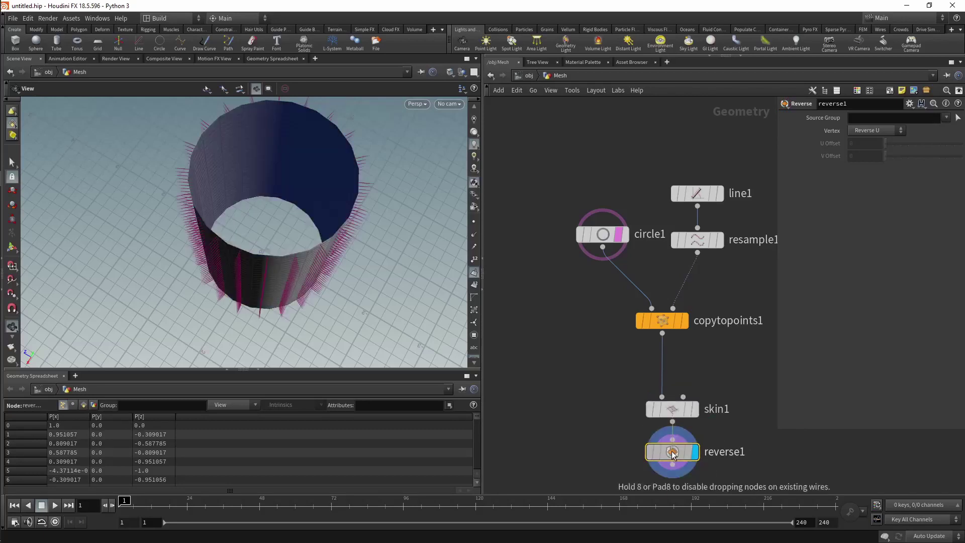
Step: Set line1's Length to 4.64 to stretch the tower taller
{"action": "mouse_move", "coordinate": [302, 281]}
{"action": "left_mouse_down"}
{"action": "mouse_move", "coordinate": [480, 157]}
{"action": "mouse_move", "coordinate": [254, 155]}
{"action": "mouse_move", "coordinate": [297, 249]}
{"action": "mouse_move", "coordinate": [252, 265]}
{"action": "mouse_move", "coordinate": [302, 233]}
{"action": "mouse_move", "coordinate": [265, 240]}
{"action": "mouse_move", "coordinate": [507, 236]}
{"action": "left_mouse_up"}
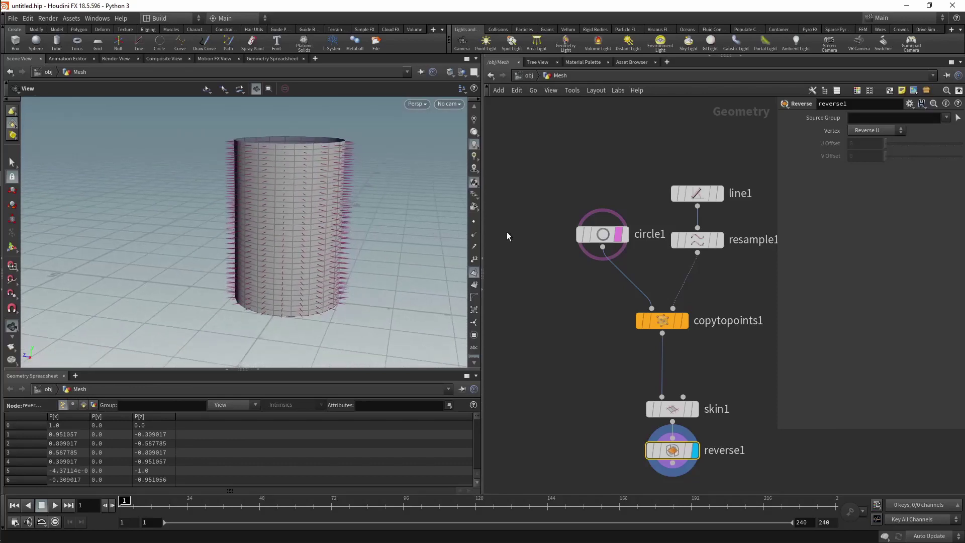
{"action": "left_click", "coordinate": [697, 193]}
{"action": "mouse_move", "coordinate": [909, 157]}
{"action": "left_mouse_down"}
{"action": "mouse_move", "coordinate": [892, 157]}
{"action": "mouse_move", "coordinate": [937, 157]}
{"action": "mouse_move", "coordinate": [890, 157]}
{"action": "mouse_move", "coordinate": [934, 162]}
{"action": "mouse_move", "coordinate": [918, 163]}
{"action": "mouse_move", "coordinate": [927, 166]}
{"action": "left_mouse_up"}
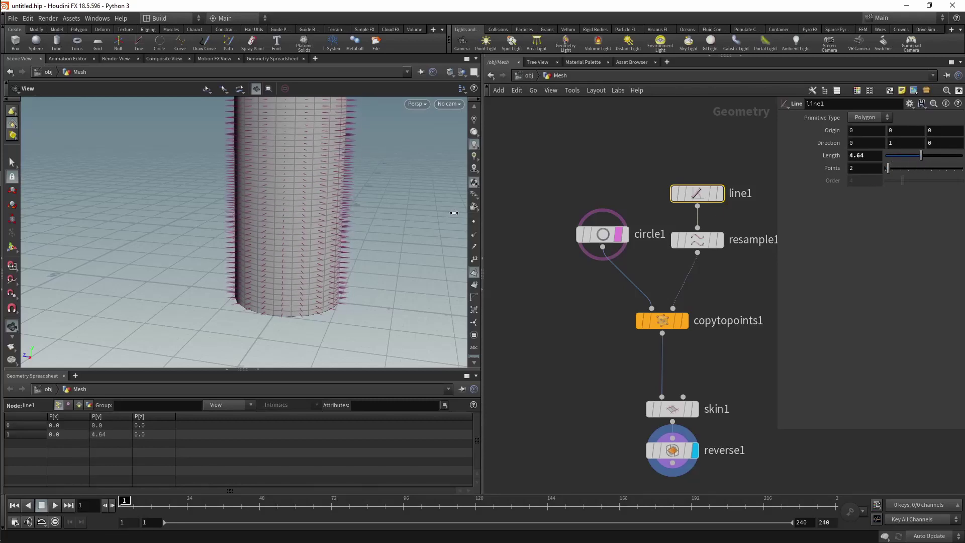
Step: Change circle1's Divisions from 8 to 11 so the tower has more sides
{"action": "mouse_move", "coordinate": [453, 213]}
{"action": "left_mouse_down"}
{"action": "mouse_move", "coordinate": [356, 224]}
{"action": "mouse_move", "coordinate": [347, 241]}
{"action": "left_mouse_up"}
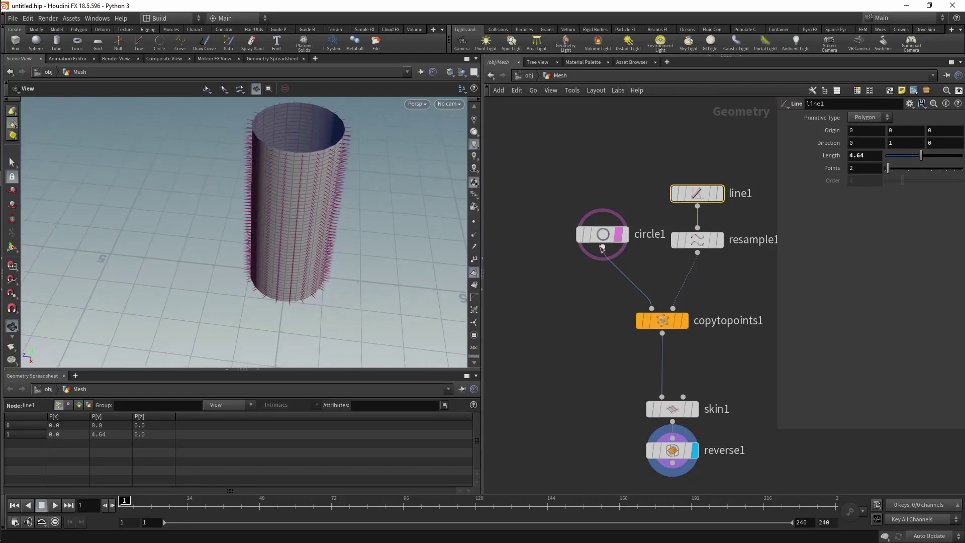
{"action": "left_click", "coordinate": [602, 245]}
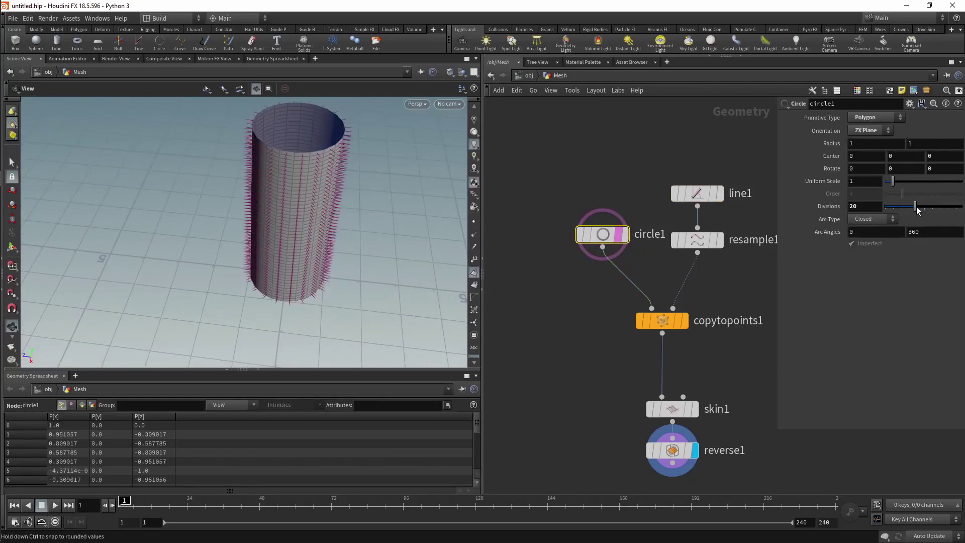
{"action": "left_click_drag", "start_coordinate": [917, 210], "coordinate": [898, 207]}
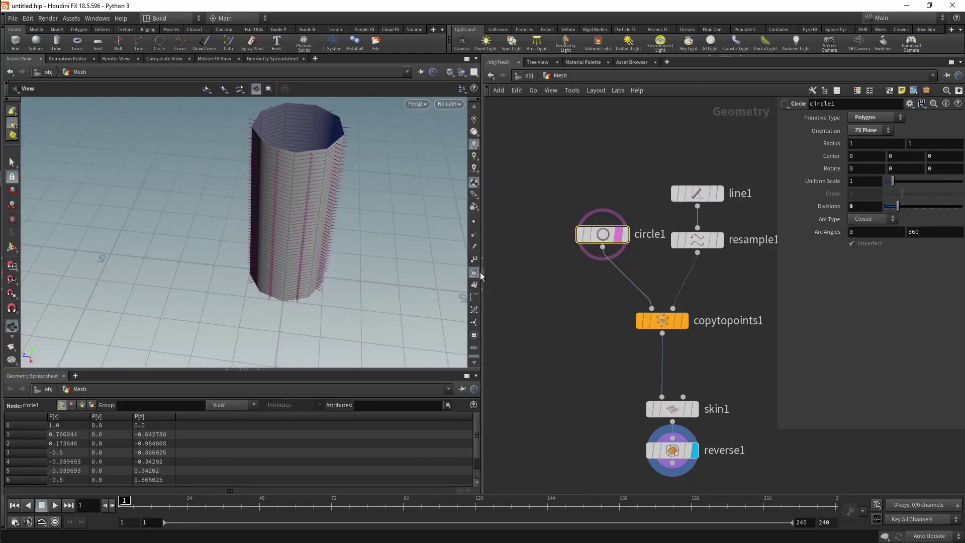
{"action": "left_click_drag", "start_coordinate": [897, 207], "coordinate": [898, 210]}
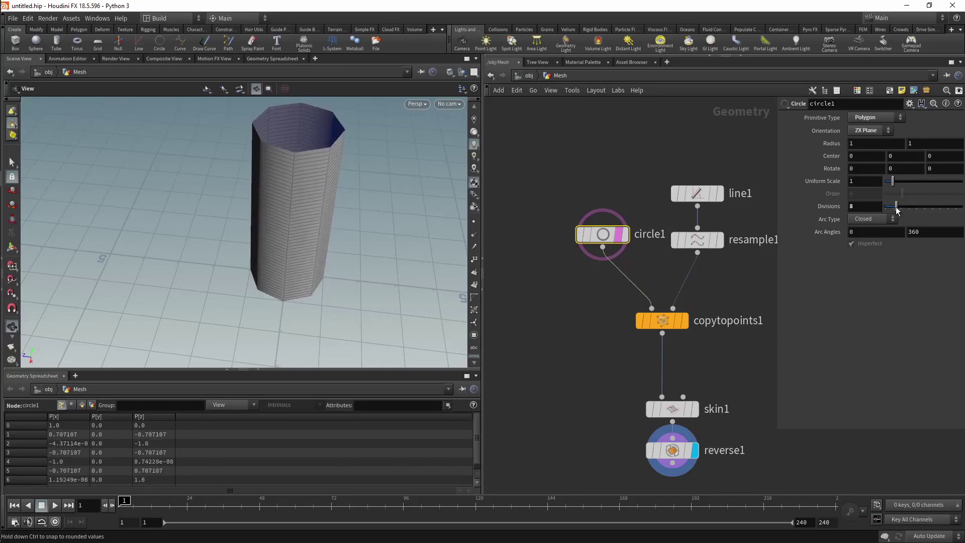
{"action": "left_click_drag", "start_coordinate": [898, 210], "coordinate": [901, 210]}
Step: View the finer tower side-on, then go up to the object level
{"action": "mouse_move", "coordinate": [327, 205]}
{"action": "left_mouse_down"}
{"action": "mouse_move", "coordinate": [336, 227]}
{"action": "mouse_move", "coordinate": [372, 173]}
{"action": "mouse_move", "coordinate": [351, 242]}
{"action": "mouse_move", "coordinate": [337, 192]}
{"action": "left_mouse_up"}
{"action": "middle_click_drag", "start_coordinate": [337, 192], "coordinate": [261, 202]}
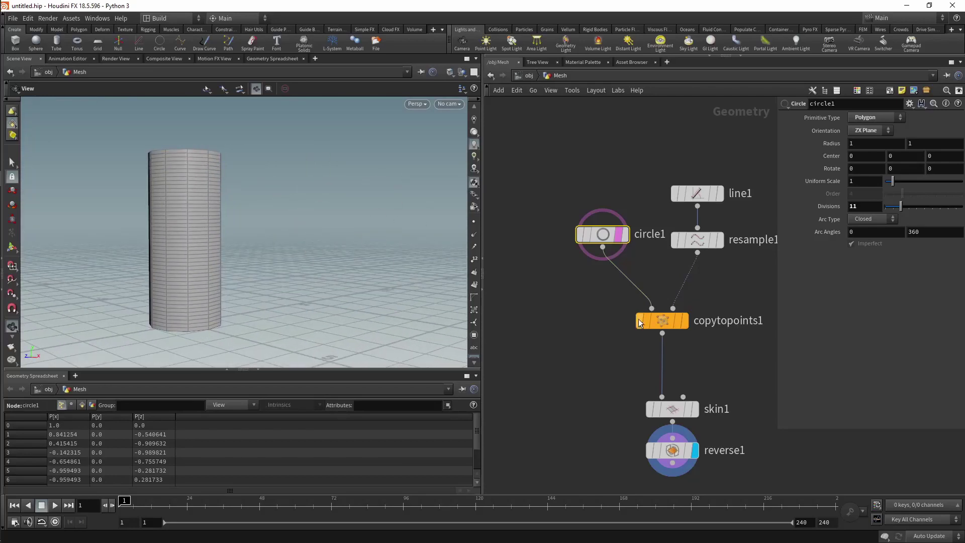
{"action": "left_click", "coordinate": [527, 75]}
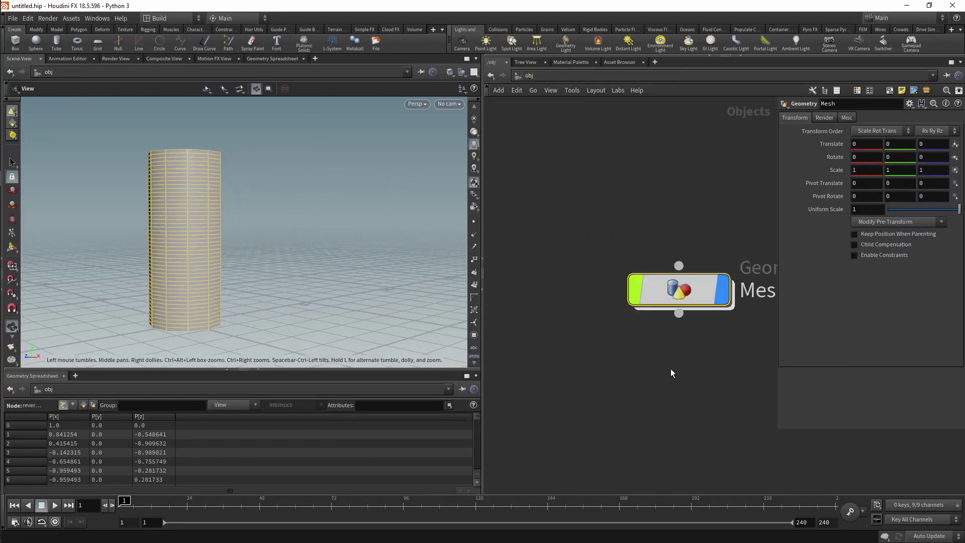
Step: Create a geo1 Geometry object containing a SMART REVOLVE digital asset
{"action": "key", "text": "Tab"}
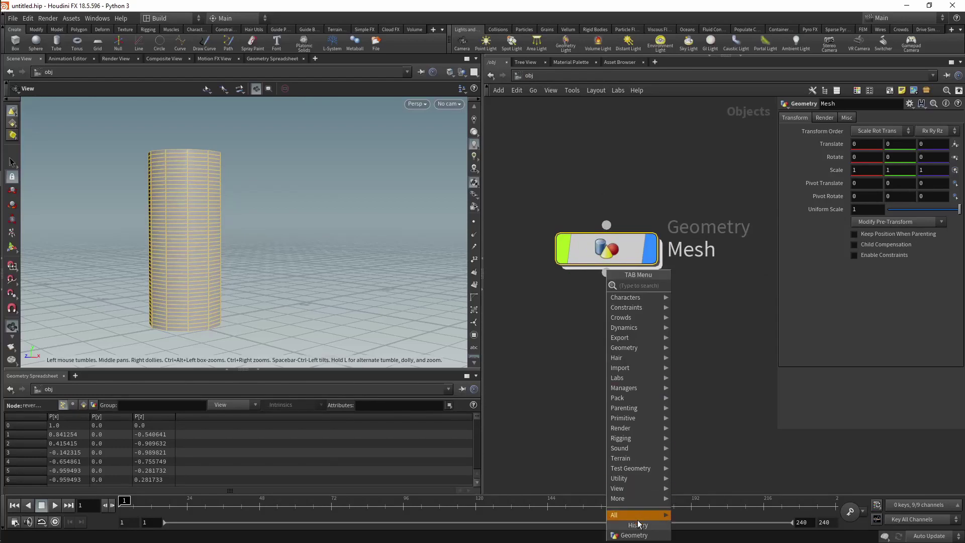
{"action": "left_click", "coordinate": [635, 534]}
{"action": "double_click", "coordinate": [626, 355]}
{"action": "key", "text": "Tab"}
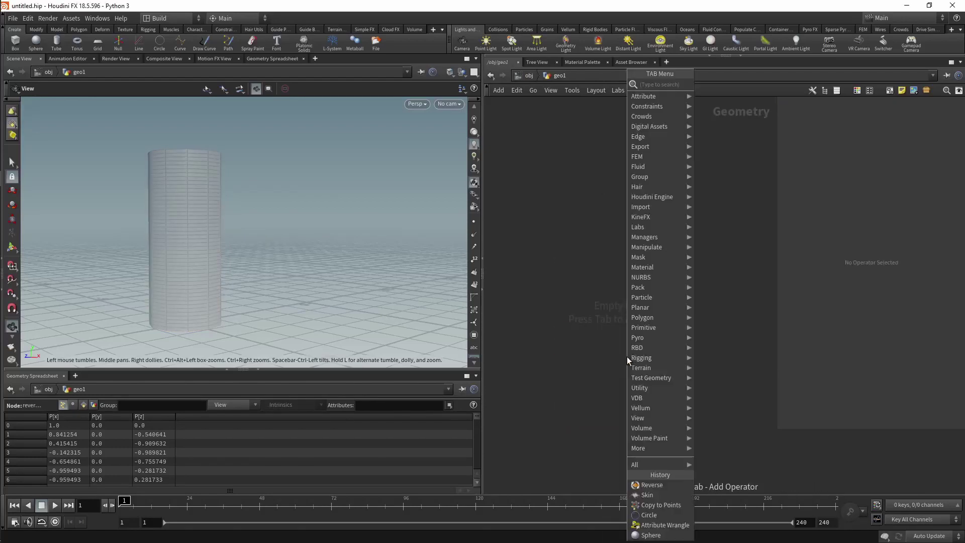
{"action": "mouse_move", "coordinate": [649, 125]}
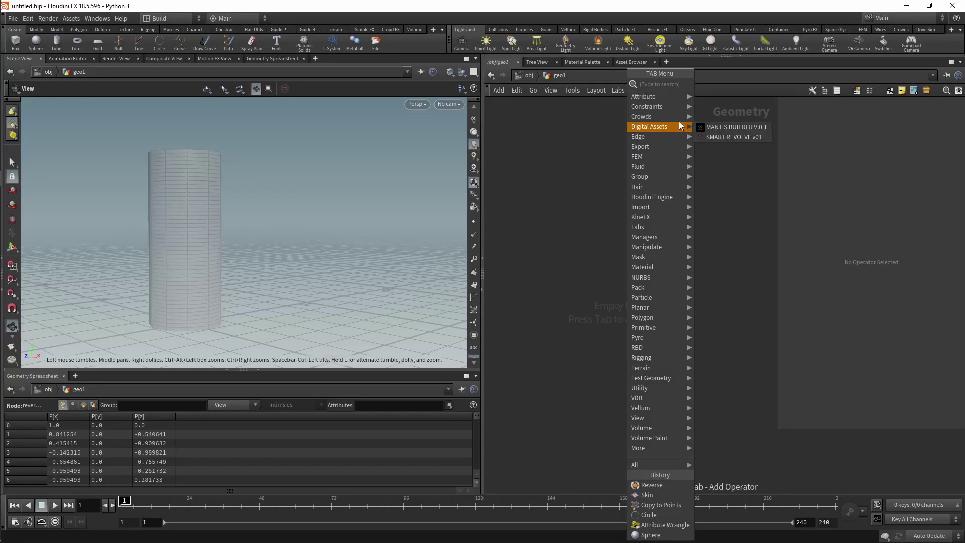
{"action": "left_click", "coordinate": [708, 137]}
{"action": "left_click", "coordinate": [662, 284]}
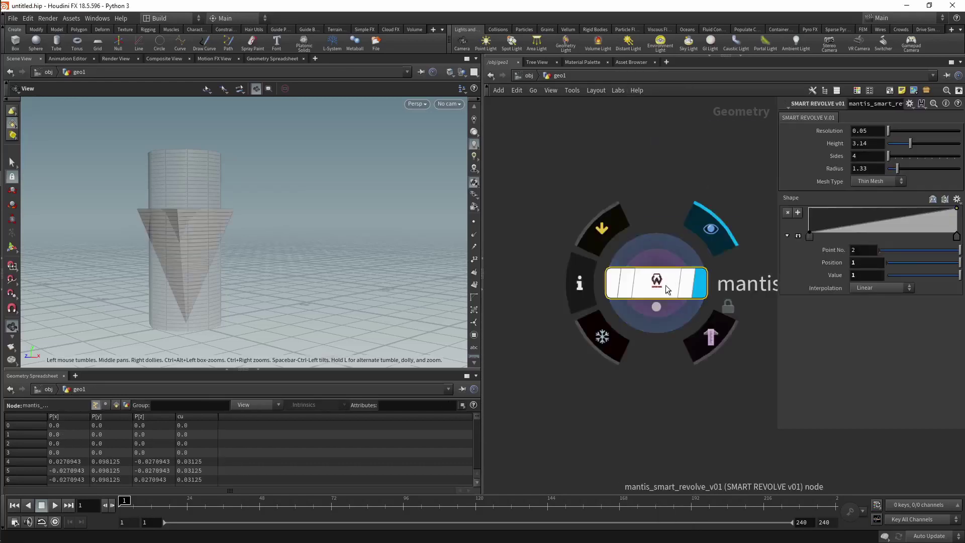
Step: Add Shape ramp points to bulge the profile into a vase, then return to /obj
{"action": "left_click_drag", "start_coordinate": [280, 248], "coordinate": [276, 270]}
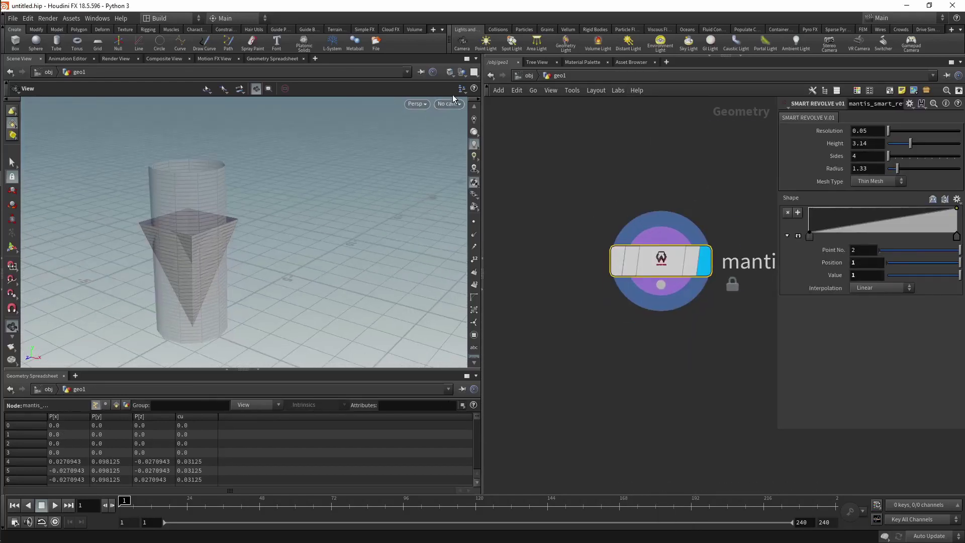
{"action": "mouse_move", "coordinate": [361, 187]}
{"action": "left_mouse_down"}
{"action": "mouse_move", "coordinate": [159, 306]}
{"action": "mouse_move", "coordinate": [166, 286]}
{"action": "left_mouse_up"}
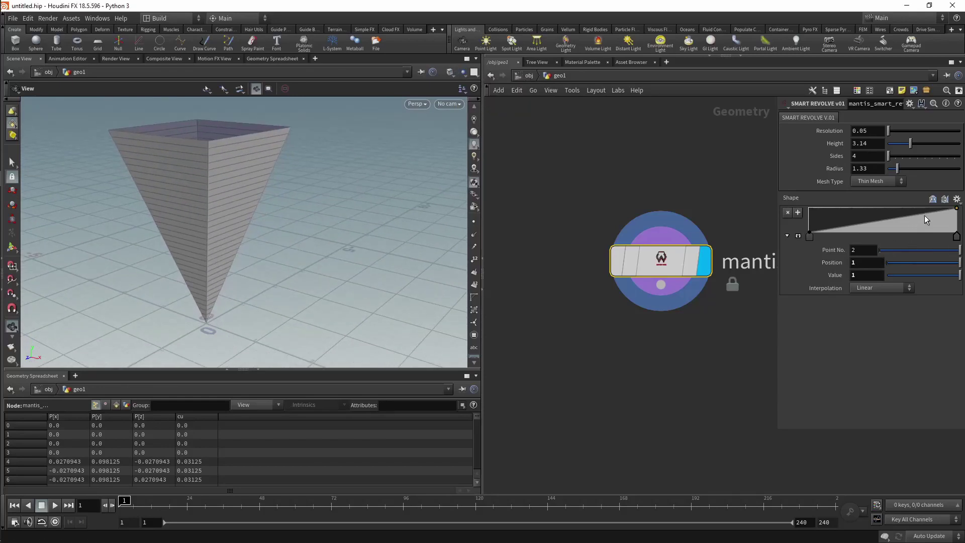
{"action": "mouse_move", "coordinate": [924, 215]}
{"action": "left_mouse_down"}
{"action": "mouse_move", "coordinate": [926, 223]}
{"action": "mouse_move", "coordinate": [868, 215]}
{"action": "mouse_move", "coordinate": [903, 216]}
{"action": "left_mouse_up"}
{"action": "left_click", "coordinate": [904, 219]}
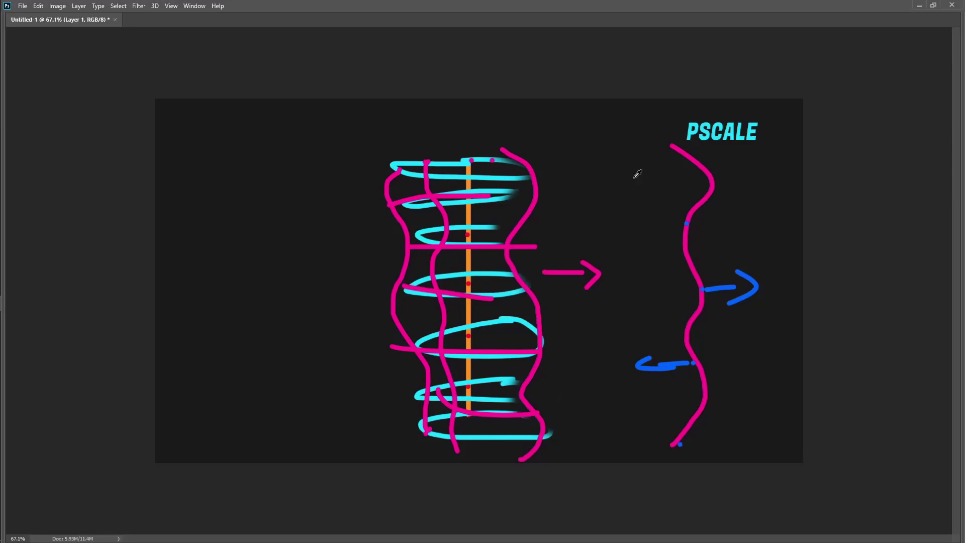
{"action": "key", "text": "alt+Tab"}
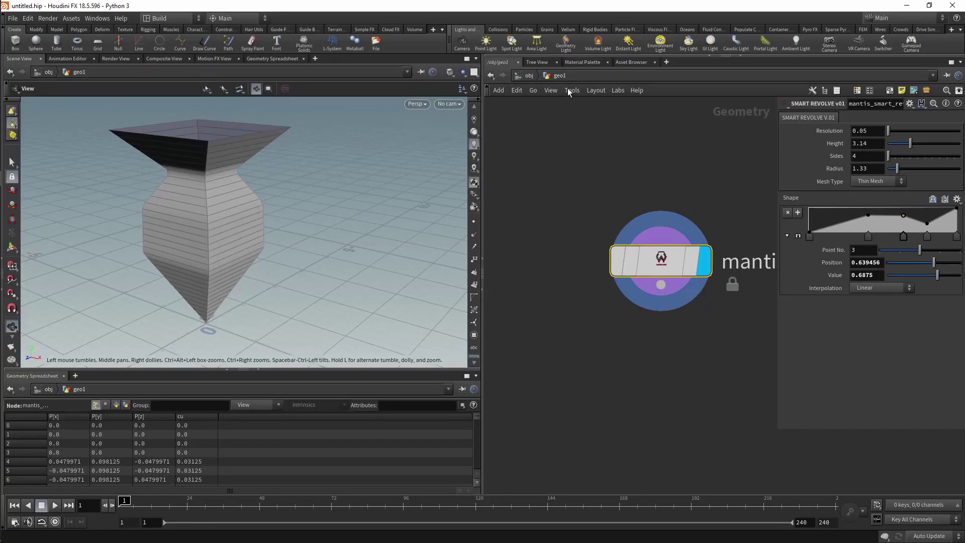
{"action": "left_click", "coordinate": [528, 76]}
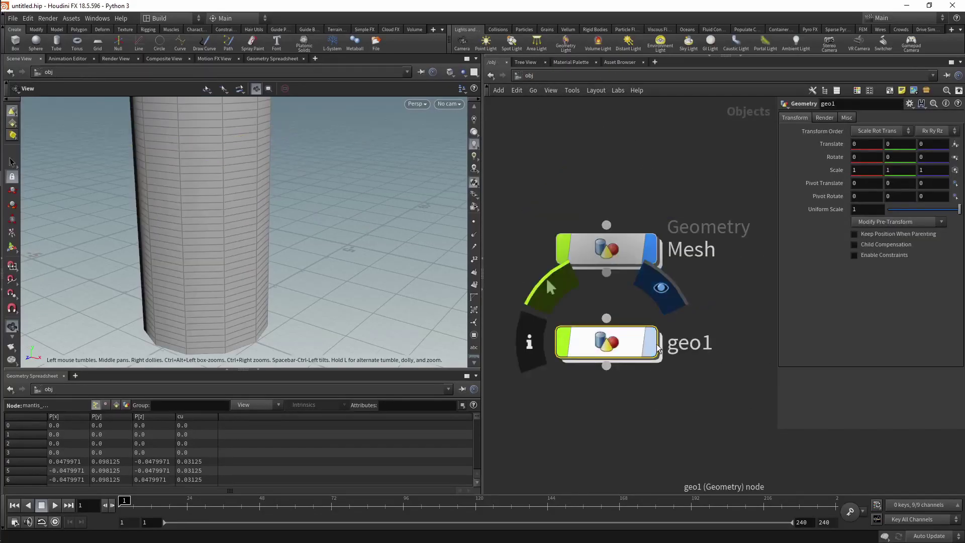
Step: Inside Mesh, wire attribwrangle1 between resample1 and copytopoints1, ready for VEX code
{"action": "double_click", "coordinate": [606, 248]}
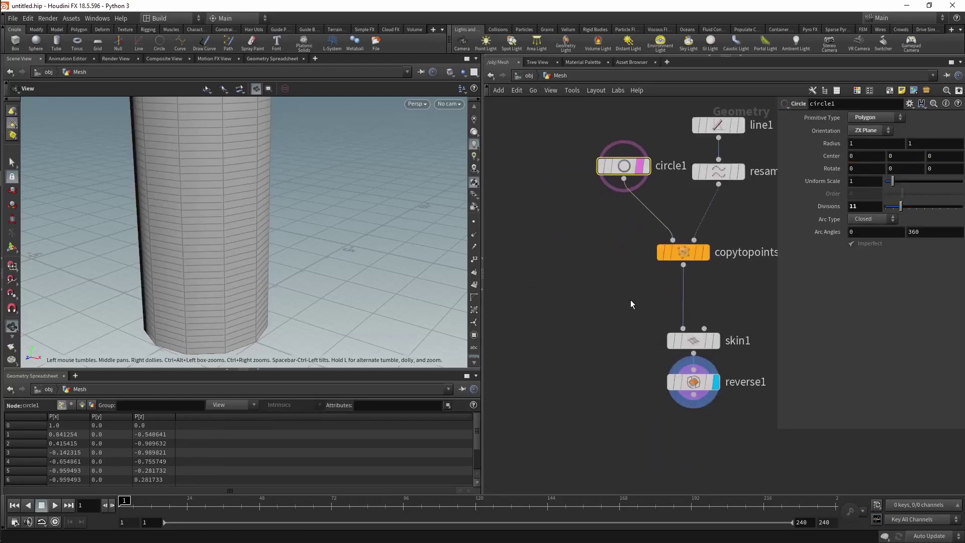
{"action": "key", "text": "h"}
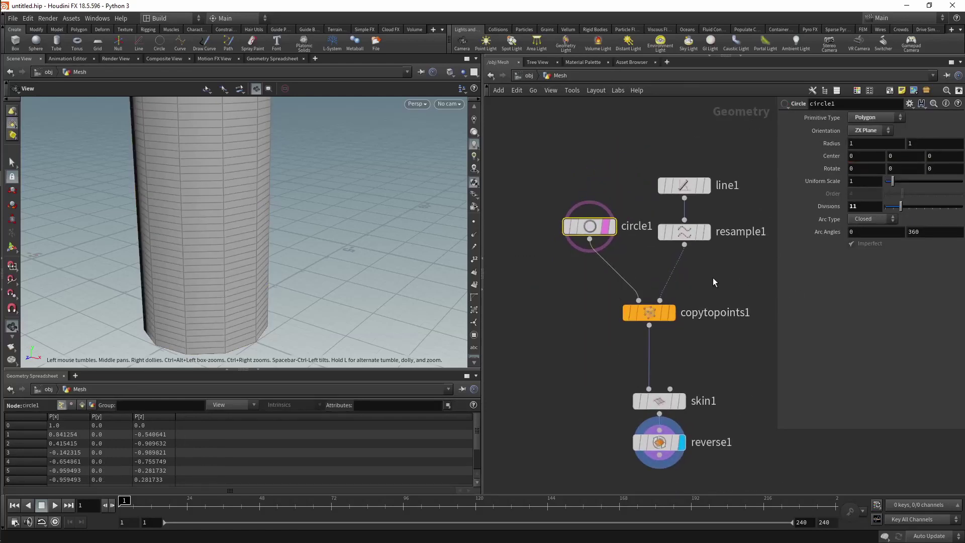
{"action": "middle_click_drag", "start_coordinate": [712, 278], "coordinate": [628, 308]}
{"action": "mouse_move", "coordinate": [572, 165]}
{"action": "left_mouse_down"}
{"action": "mouse_move", "coordinate": [658, 283]}
{"action": "mouse_move", "coordinate": [623, 211]}
{"action": "left_mouse_up"}
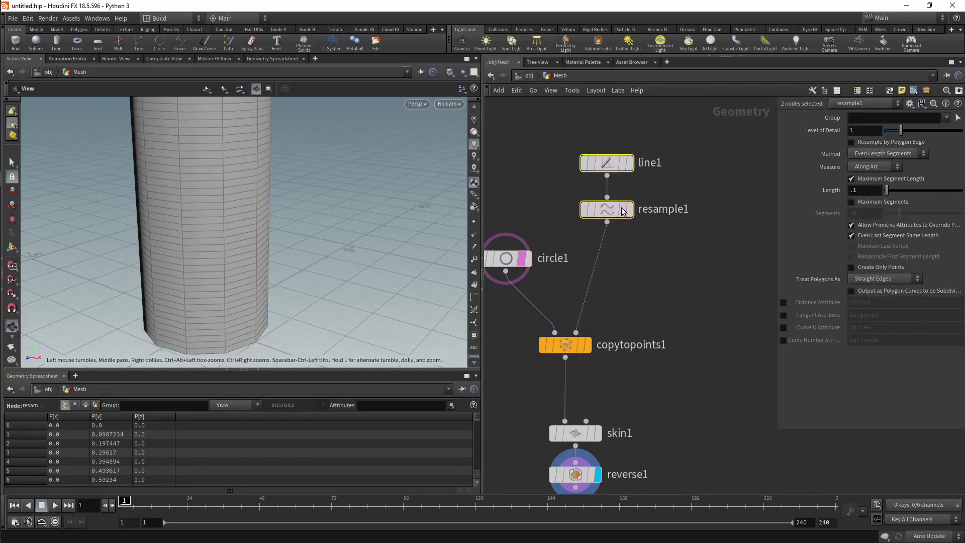
{"action": "left_click", "coordinate": [661, 288]}
{"action": "key", "text": "Tab"}
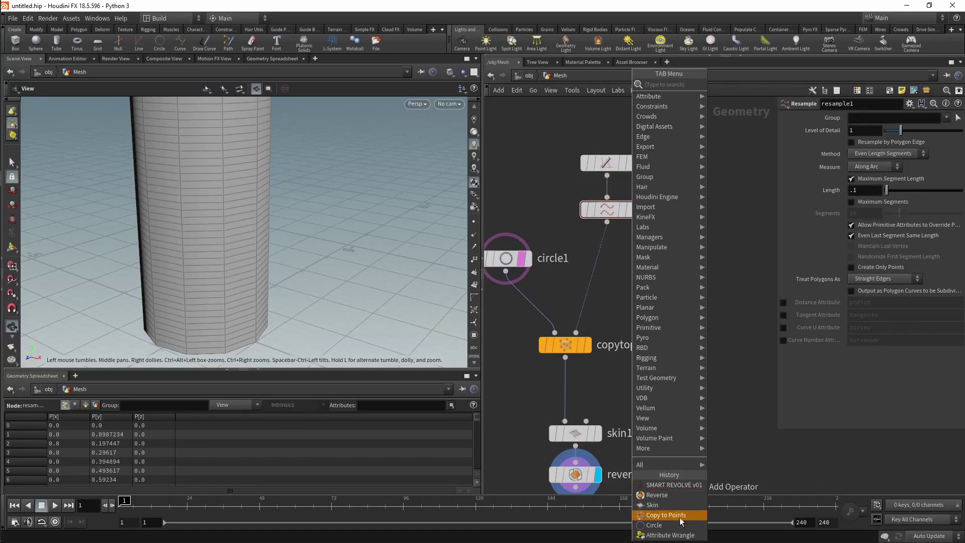
{"action": "left_click", "coordinate": [674, 534]}
{"action": "left_click", "coordinate": [599, 262]}
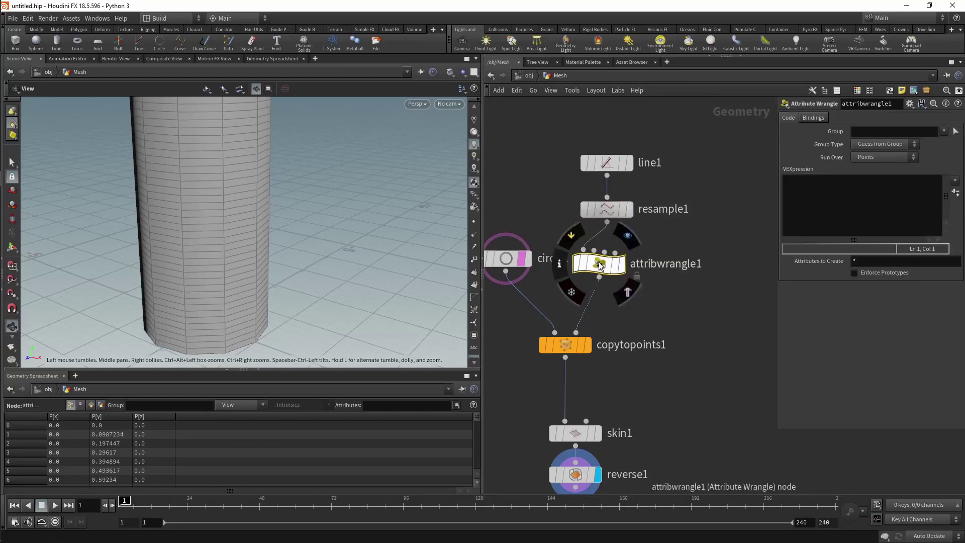
{"action": "left_click_drag", "start_coordinate": [599, 263], "coordinate": [606, 259]}
{"action": "left_click", "coordinate": [847, 200]}
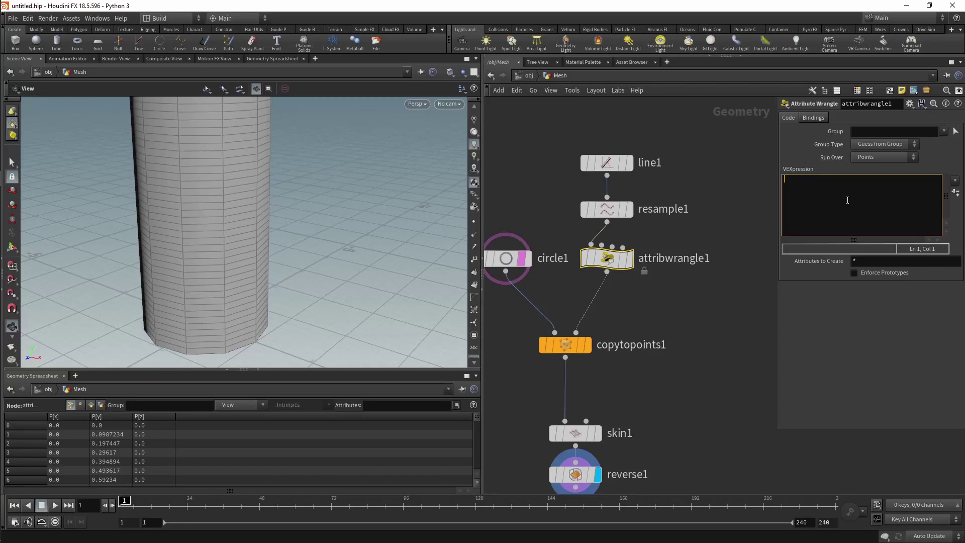
Step: Write 'float my = chramp()' in the wrangle and open the chramp help page
{"action": "type", "text": "floa"}
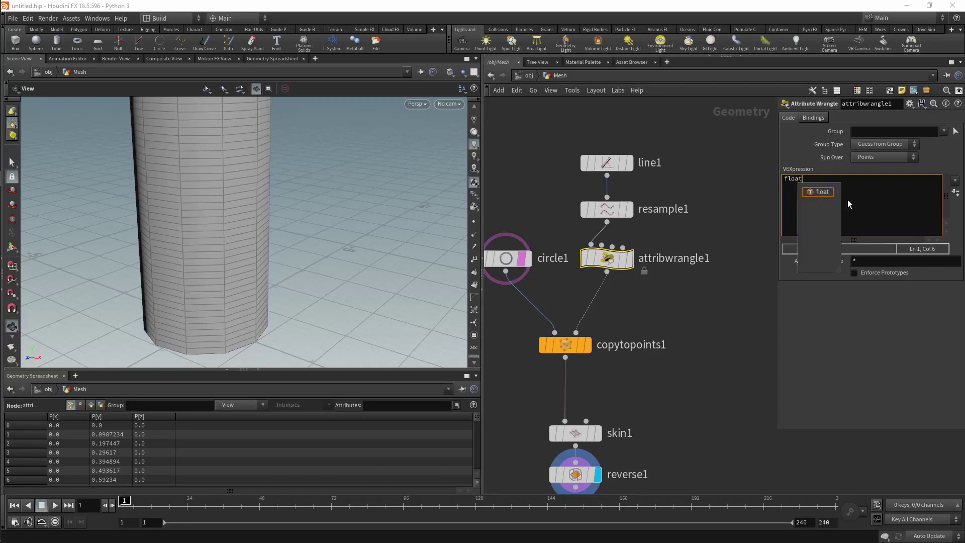
{"action": "type", "text": "t m"}
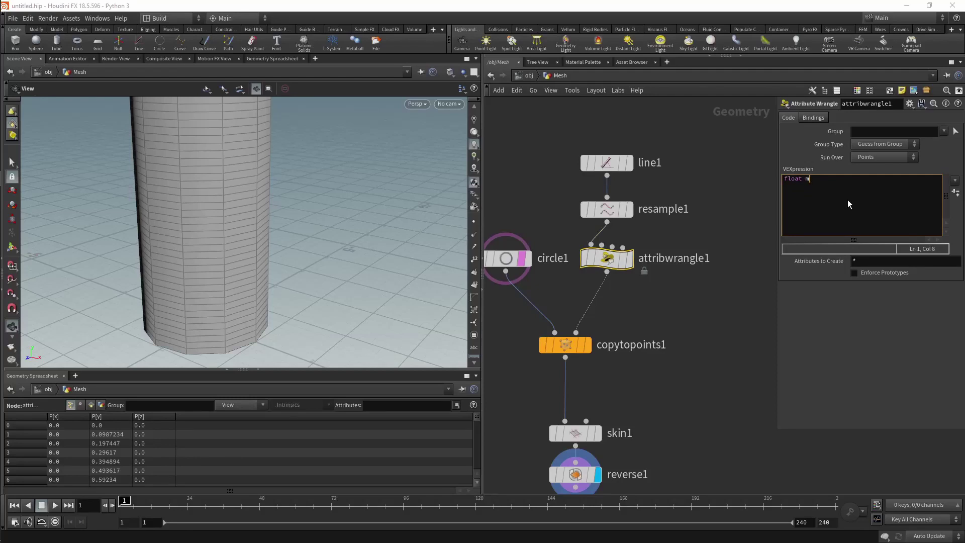
{"action": "type", "text": "y"}
{"action": "type", "text": " = chr"}
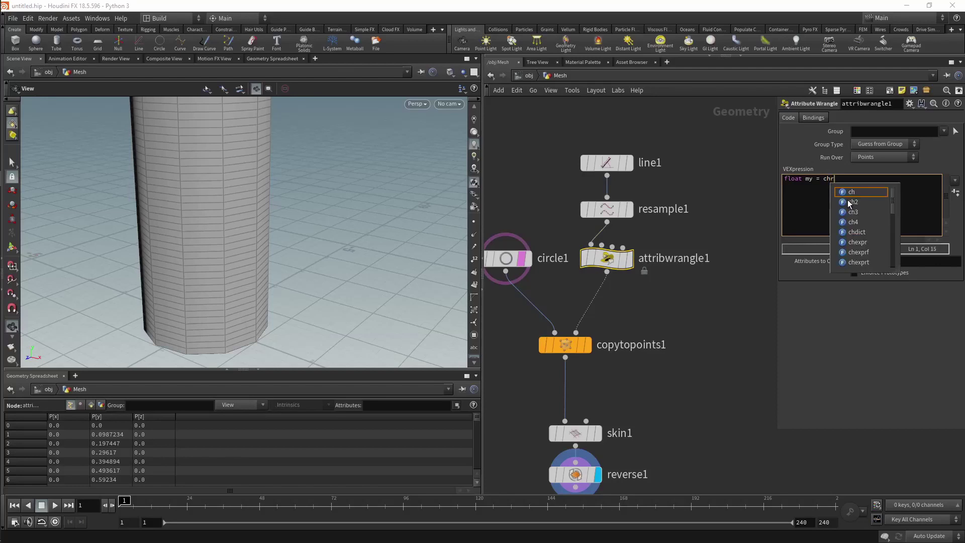
{"action": "type", "text": "amp"}
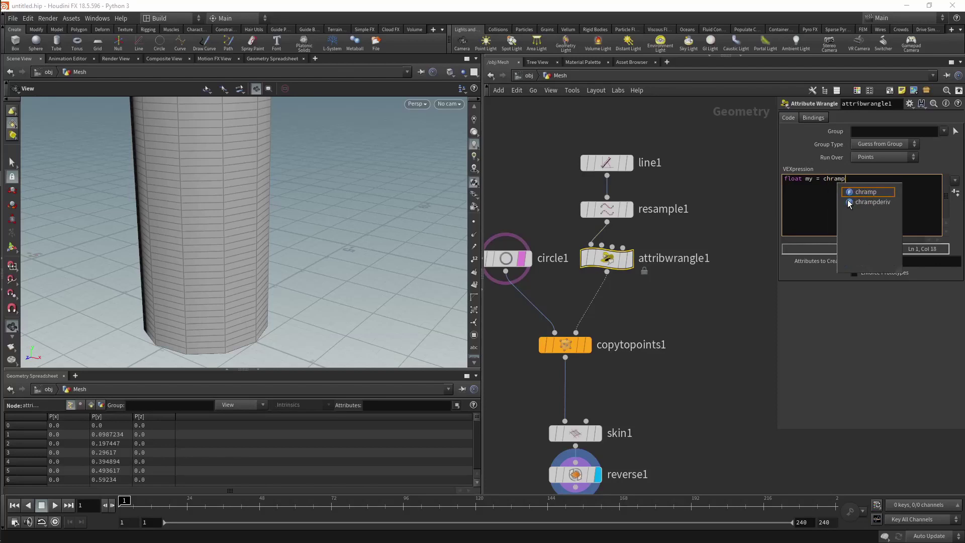
{"action": "type", "text": "()"}
{"action": "key", "text": "Left"}
{"action": "key", "text": "Left"}
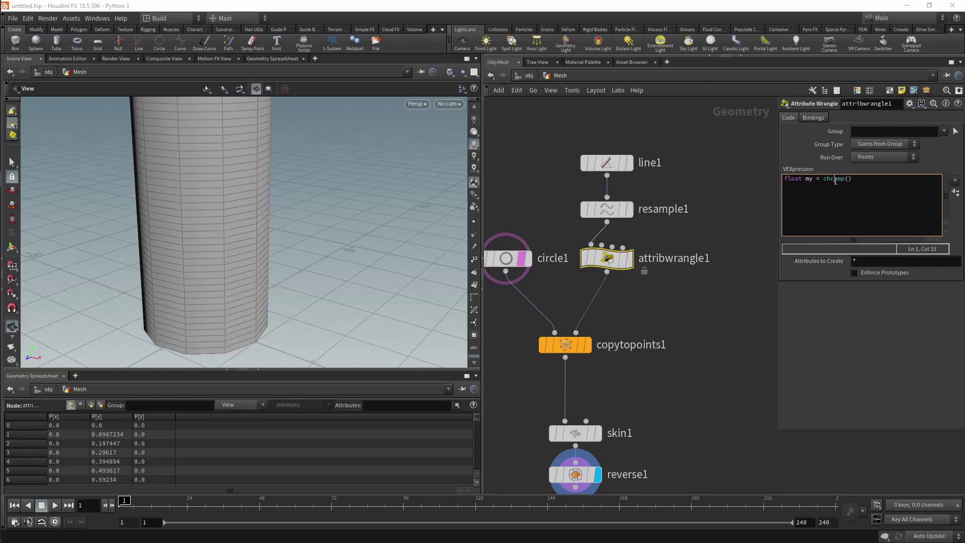
{"action": "mouse_move", "coordinate": [834, 179]}
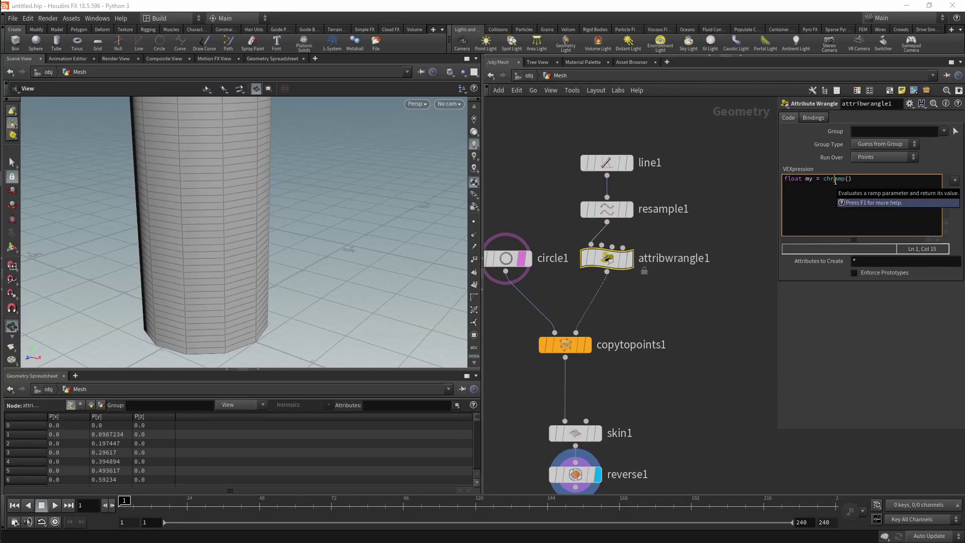
{"action": "key", "text": "F1"}
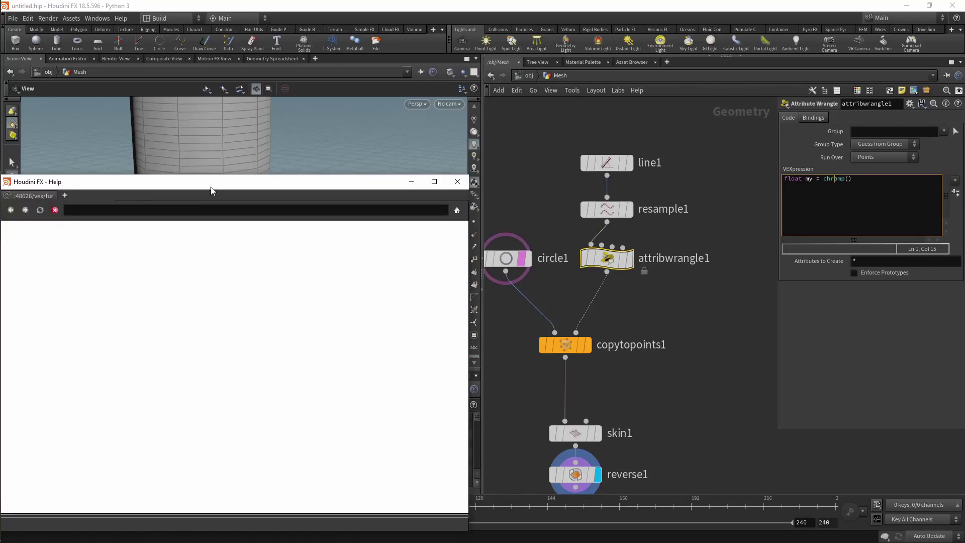
{"action": "left_click_drag", "start_coordinate": [211, 190], "coordinate": [537, 88]}
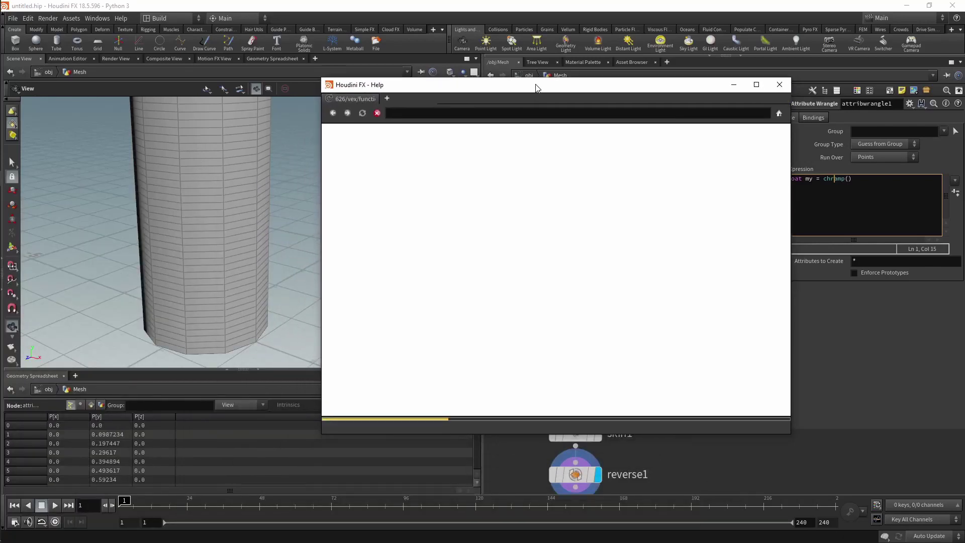
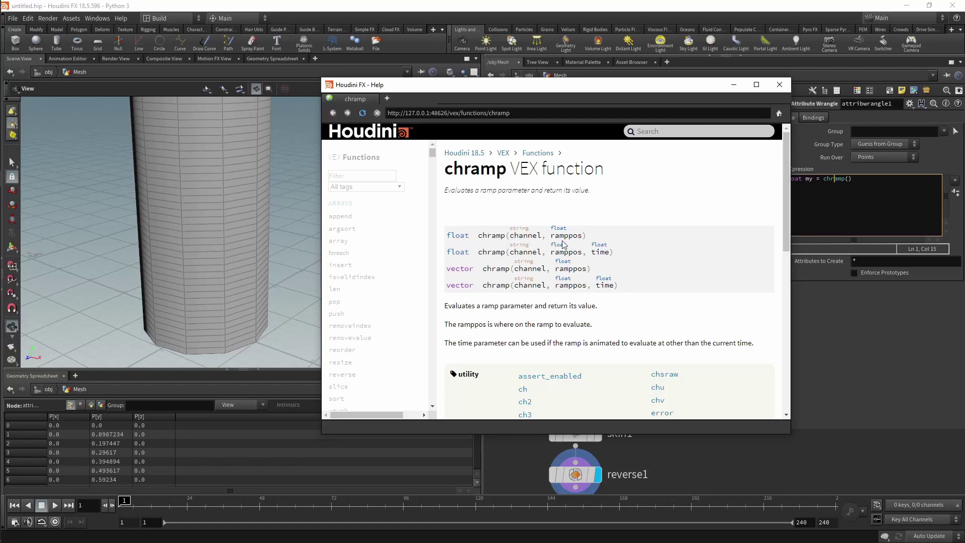
Step: Study the chramp help entry and highlight its channel and ramppos arguments
{"action": "left_click_drag", "start_coordinate": [631, 92], "coordinate": [456, 102]}
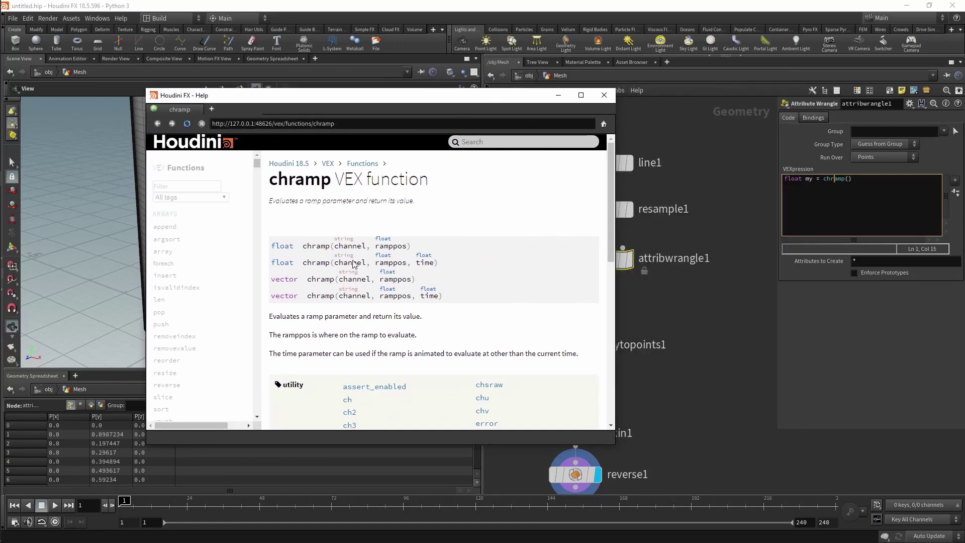
{"action": "left_click_drag", "start_coordinate": [331, 246], "coordinate": [407, 249]}
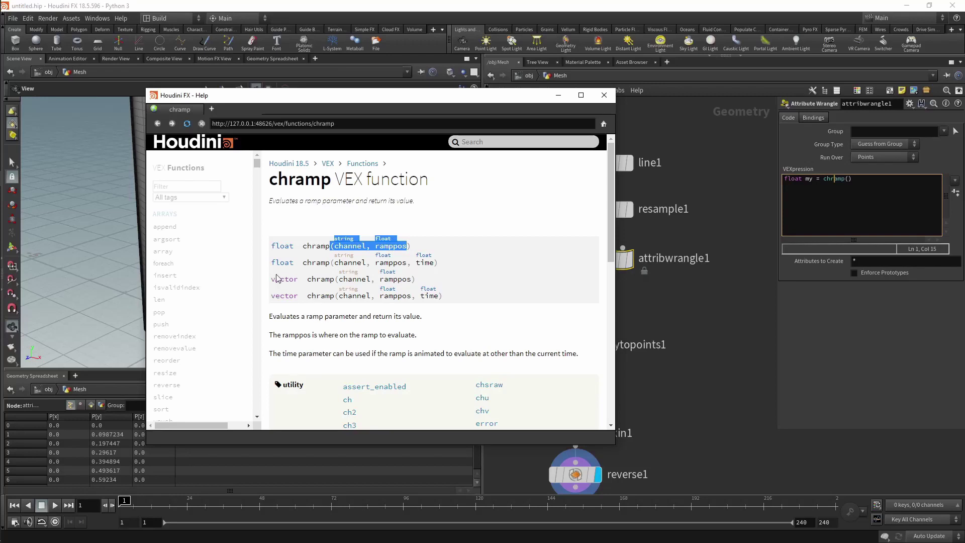
{"action": "left_click_drag", "start_coordinate": [270, 282], "coordinate": [427, 281]}
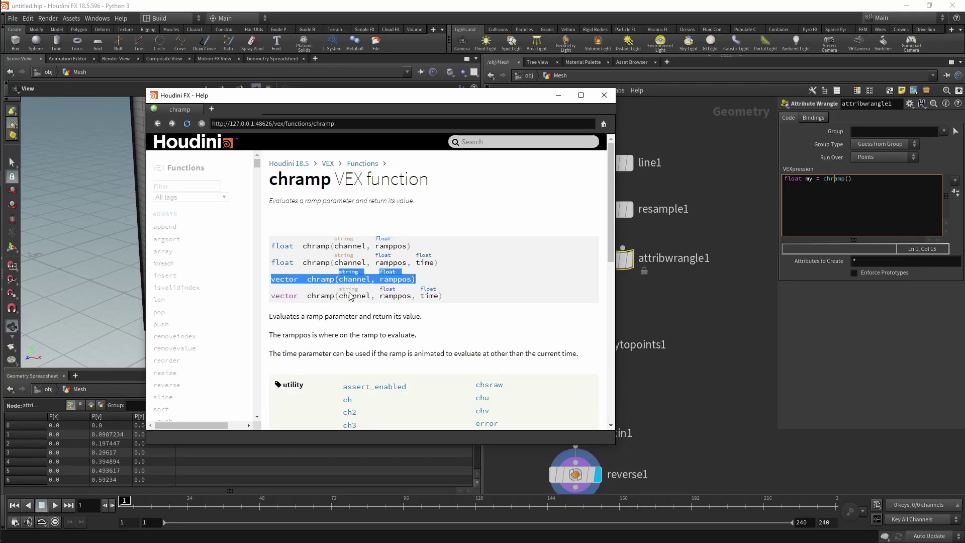
{"action": "left_click_drag", "start_coordinate": [304, 247], "coordinate": [332, 250]}
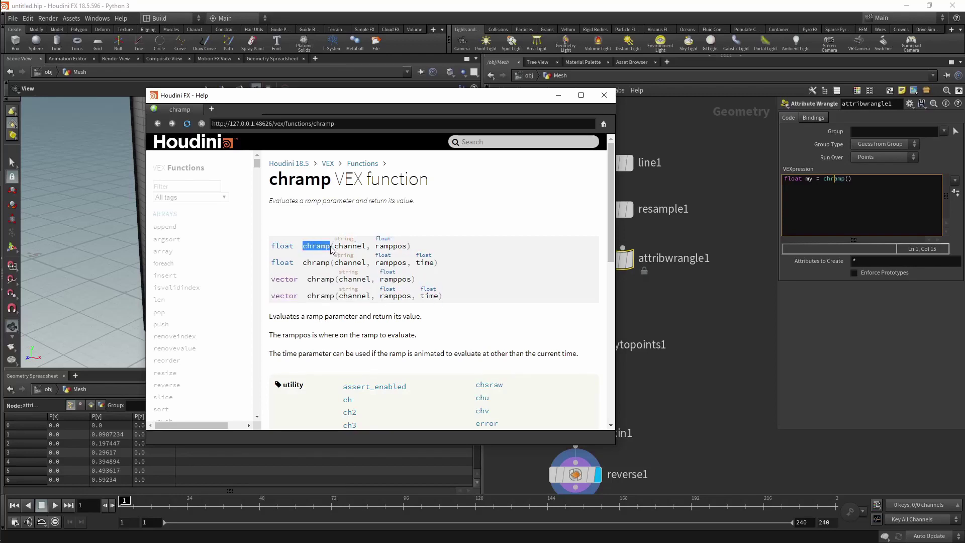
{"action": "left_click", "coordinate": [854, 179]}
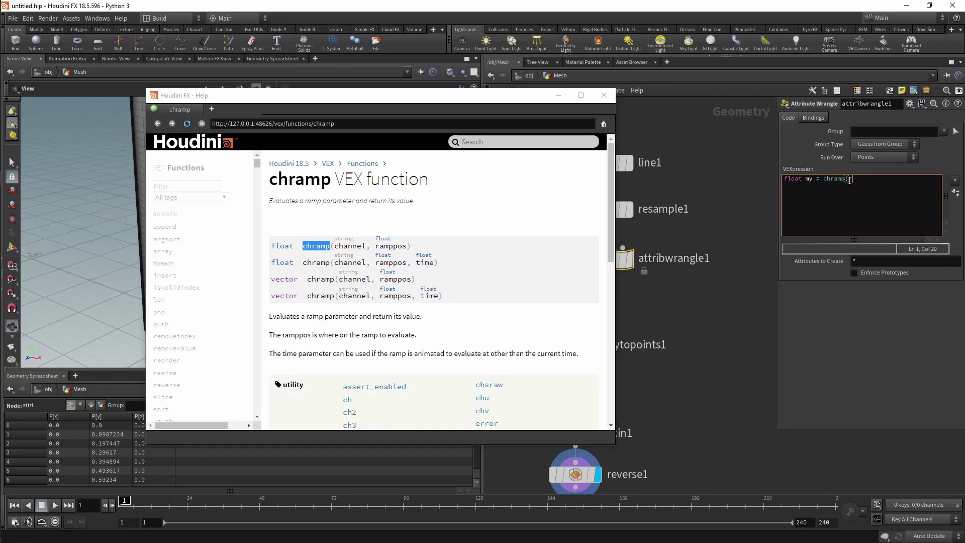
{"action": "left_click", "coordinate": [848, 180]}
{"action": "left_click_drag", "start_coordinate": [407, 247], "coordinate": [335, 247]}
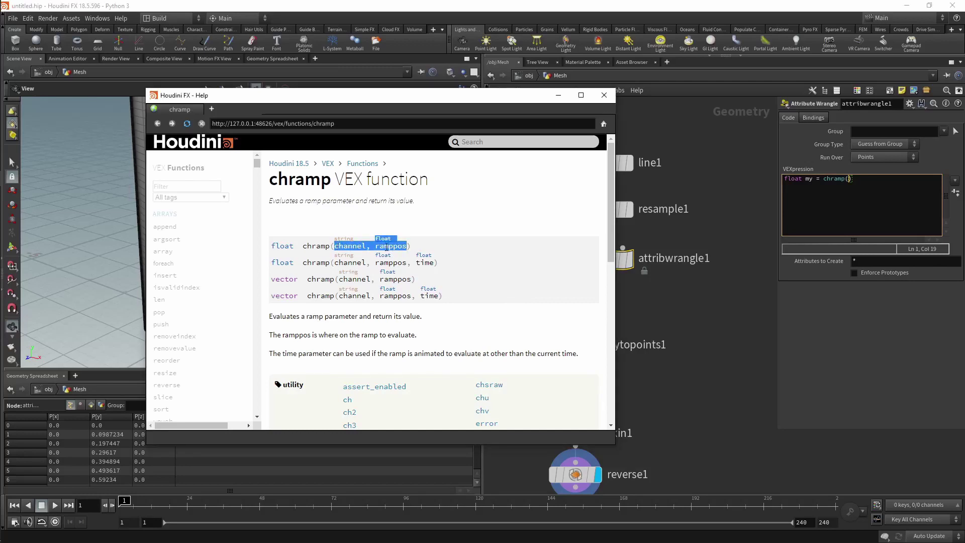
{"action": "left_click", "coordinate": [404, 245]}
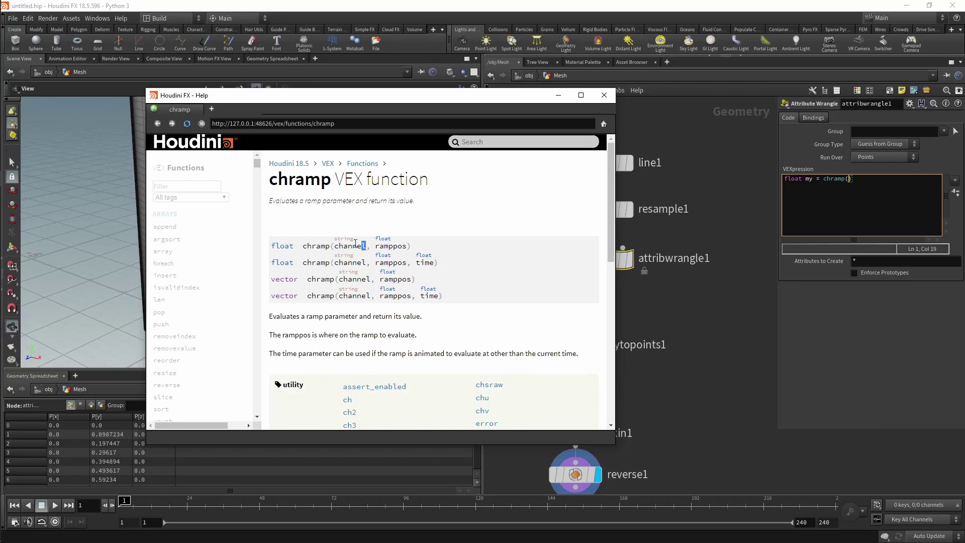
{"action": "left_click_drag", "start_coordinate": [356, 244], "coordinate": [342, 246]}
{"action": "left_click_drag", "start_coordinate": [341, 239], "coordinate": [407, 251]}
Step: Close the help and enter 'Shape' as the channel, giving chramp('Shape',)
{"action": "left_click", "coordinate": [604, 95]}
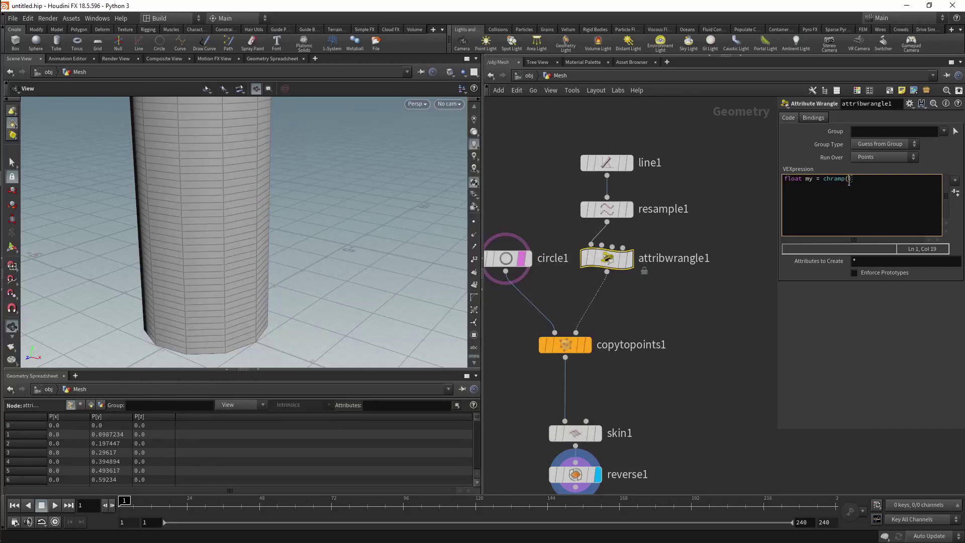
{"action": "type", "text": "''"}
{"action": "key", "text": "Left"}
{"action": "type", "text": "Sh"}
{"action": "type", "text": "ape'"}
{"action": "type", "text": ","}
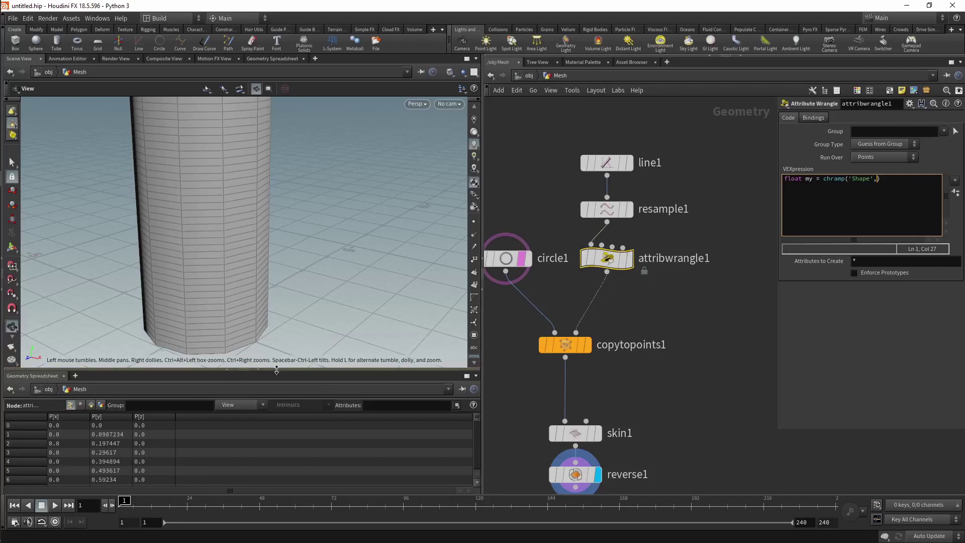
{"action": "left_click_drag", "start_coordinate": [276, 370], "coordinate": [276, 267]}
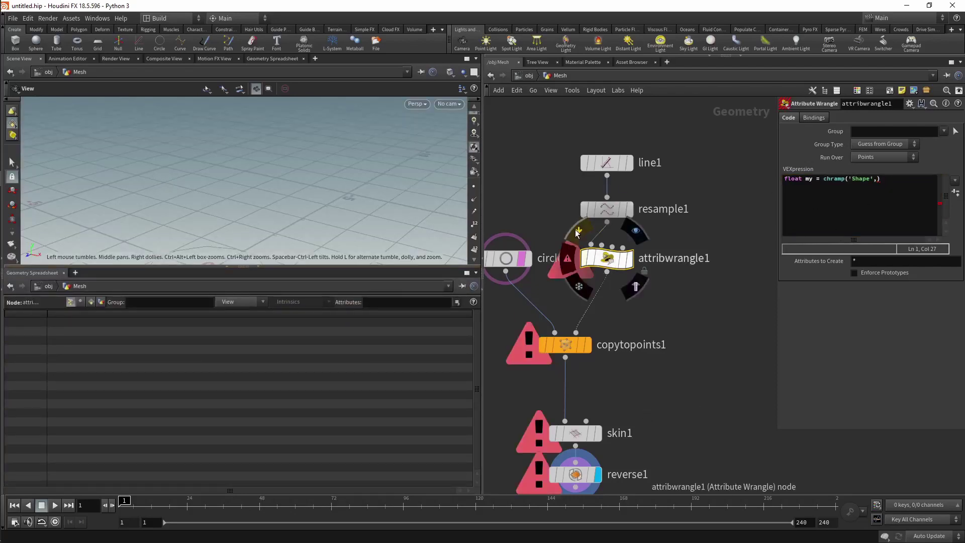
Step: Bypass attribwrangle1 so the tube cooks again, and browse its points in the spreadsheet
{"action": "left_click", "coordinate": [584, 258]}
{"action": "left_click_drag", "start_coordinate": [261, 211], "coordinate": [230, 205]}
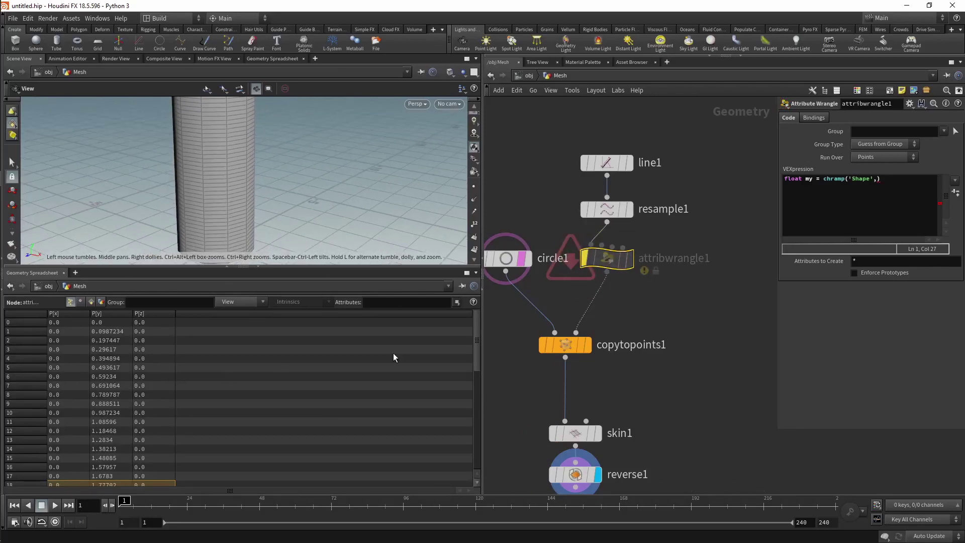
{"action": "left_click_drag", "start_coordinate": [477, 354], "coordinate": [479, 465]}
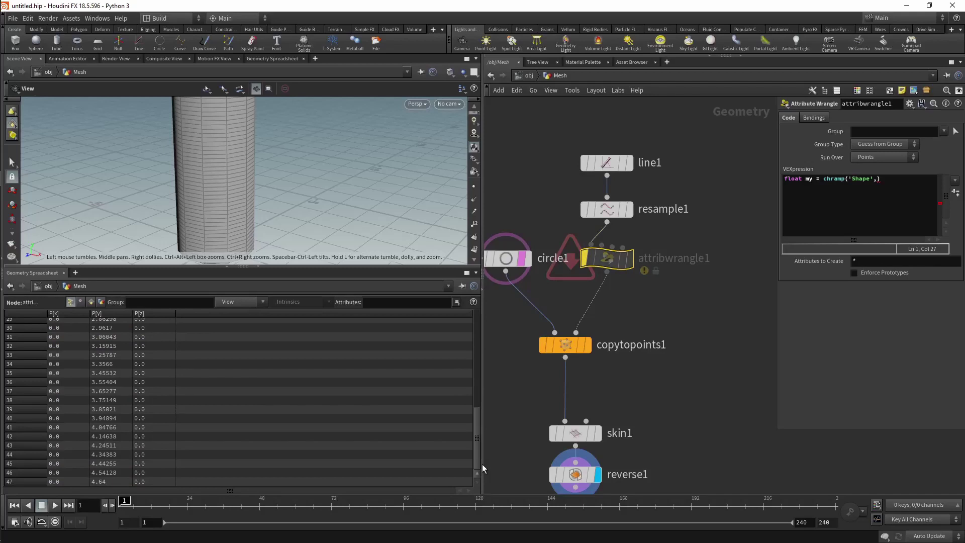
{"action": "scroll", "coordinate": [482, 463], "scroll_direction": "up", "scroll_amount": 1}
{"action": "scroll", "coordinate": [112, 384], "scroll_direction": "up", "scroll_amount": 3}
{"action": "scroll", "coordinate": [112, 384], "scroll_direction": "up", "scroll_amount": 4}
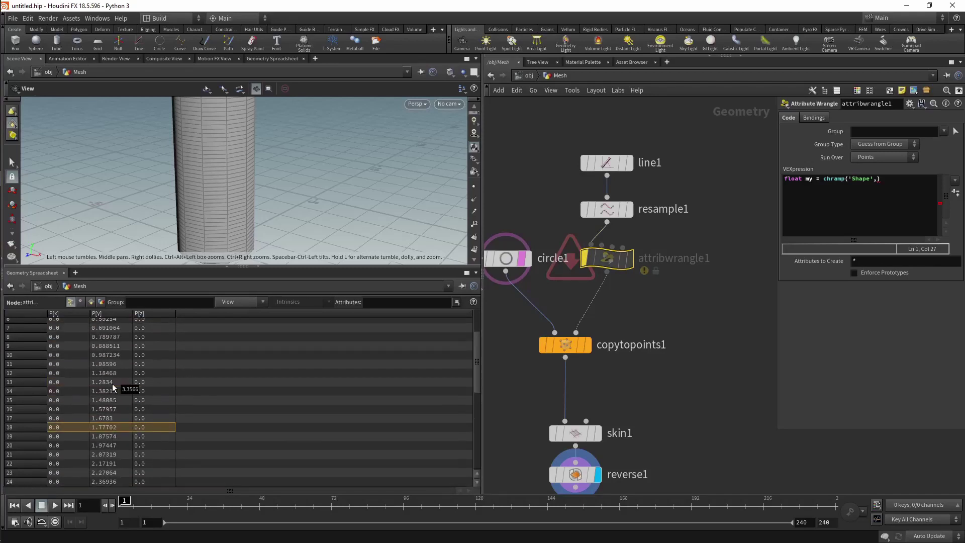
{"action": "scroll", "coordinate": [113, 387], "scroll_direction": "up", "scroll_amount": 2}
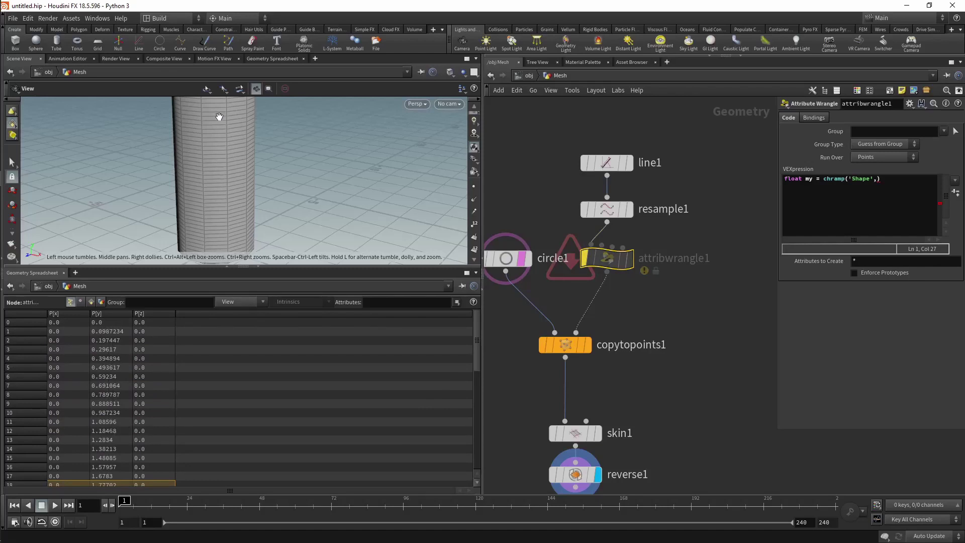
{"action": "scroll", "coordinate": [113, 369], "scroll_direction": "down", "scroll_amount": 1}
{"action": "scroll", "coordinate": [113, 369], "scroll_direction": "down", "scroll_amount": 2}
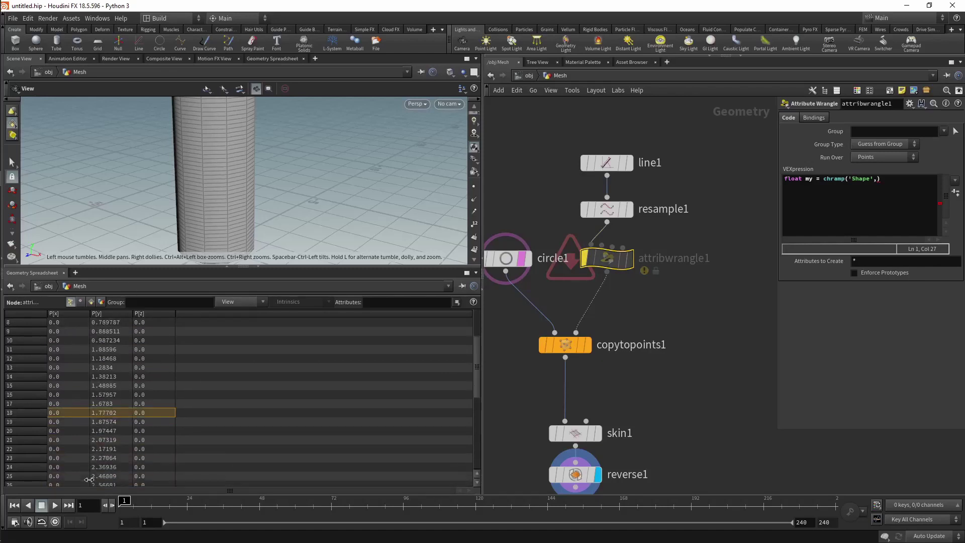
{"action": "scroll", "coordinate": [88, 480], "scroll_direction": "down", "scroll_amount": 2}
{"action": "scroll", "coordinate": [88, 479], "scroll_direction": "down", "scroll_amount": 3}
{"action": "scroll", "coordinate": [89, 479], "scroll_direction": "down", "scroll_amount": 1}
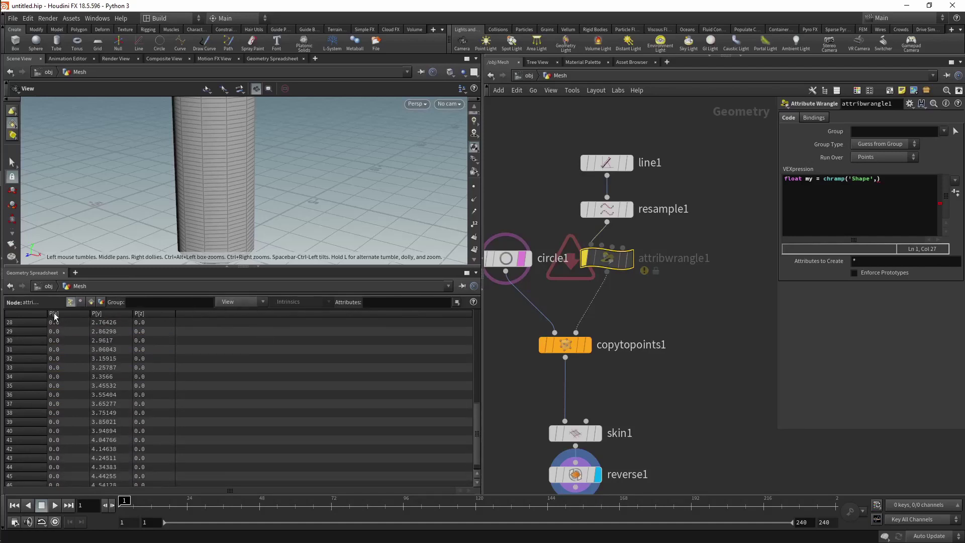
Step: Sort the spreadsheet's 48 points in descending order and adjust the pane sizes
{"action": "left_click", "coordinate": [63, 315]}
{"action": "scroll", "coordinate": [123, 371], "scroll_direction": "up", "scroll_amount": 2}
{"action": "scroll", "coordinate": [122, 377], "scroll_direction": "up", "scroll_amount": 2}
{"action": "left_click_drag", "start_coordinate": [477, 382], "coordinate": [478, 432]}
{"action": "middle_click_drag", "start_coordinate": [273, 184], "coordinate": [292, 141]}
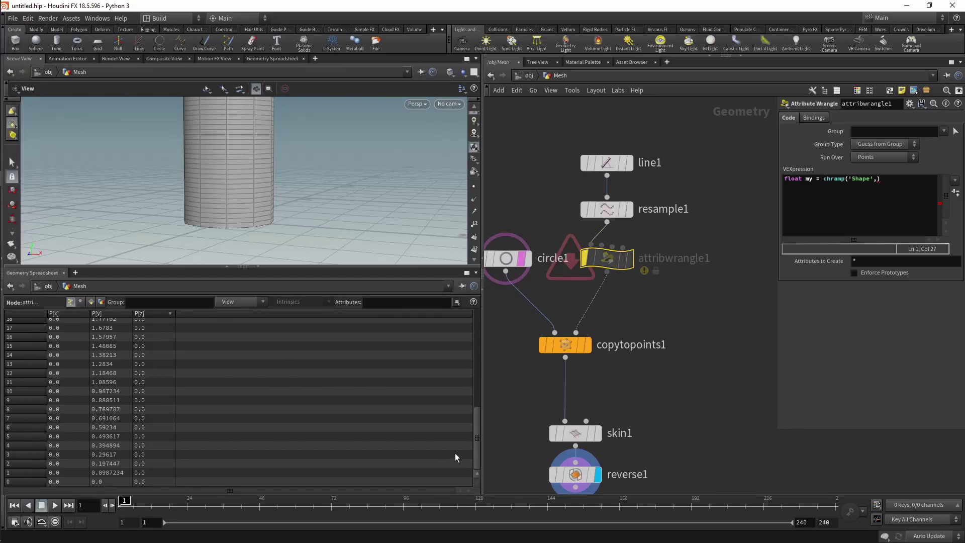
{"action": "left_click_drag", "start_coordinate": [474, 450], "coordinate": [475, 345]}
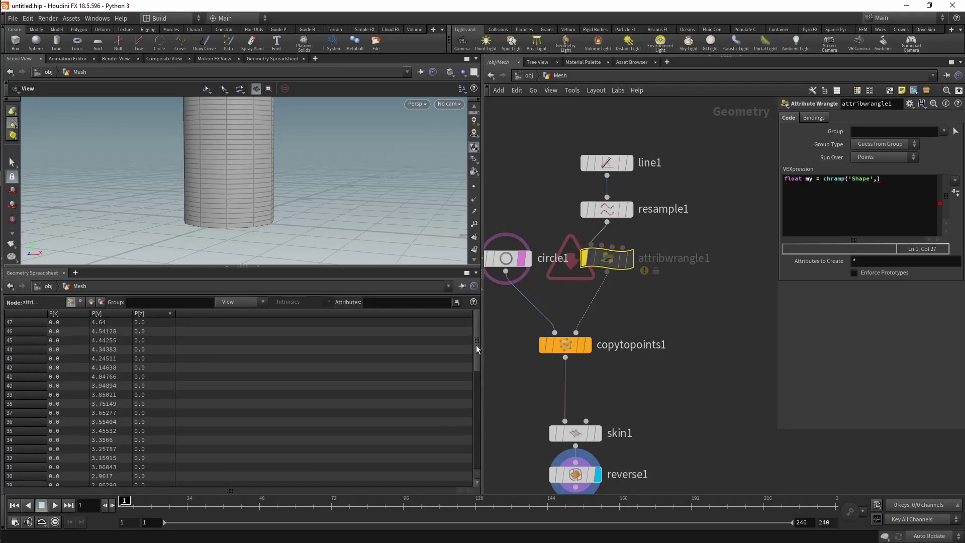
{"action": "mouse_move", "coordinate": [476, 345]}
{"action": "left_mouse_down"}
{"action": "mouse_move", "coordinate": [490, 468]}
{"action": "mouse_move", "coordinate": [471, 331]}
{"action": "left_mouse_up"}
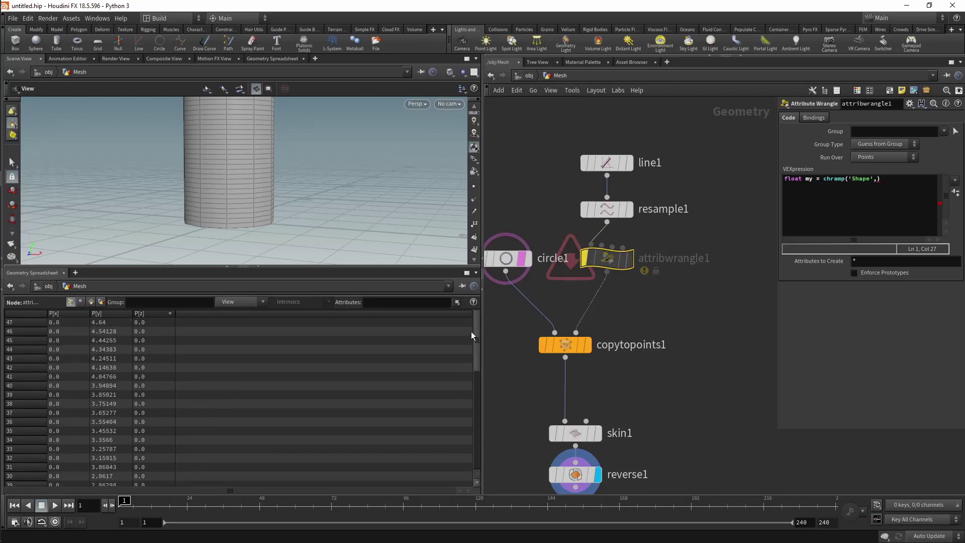
Step: Enable the Curve U Attribute (curveu) on resample1 and inspect its values
{"action": "left_click", "coordinate": [628, 163]}
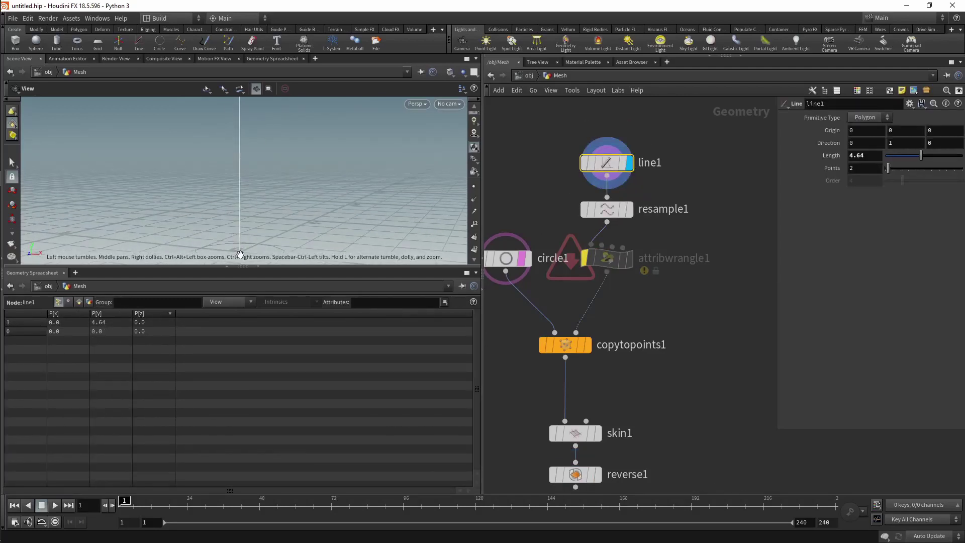
{"action": "scroll", "coordinate": [275, 170], "scroll_direction": "down", "scroll_amount": 3}
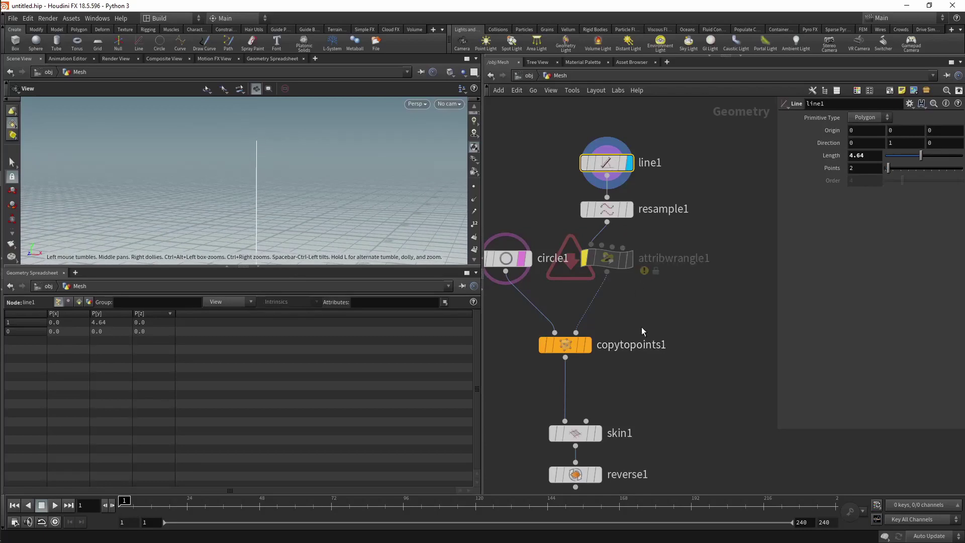
{"action": "middle_click_drag", "start_coordinate": [641, 326], "coordinate": [665, 352]}
{"action": "left_click", "coordinate": [630, 235]}
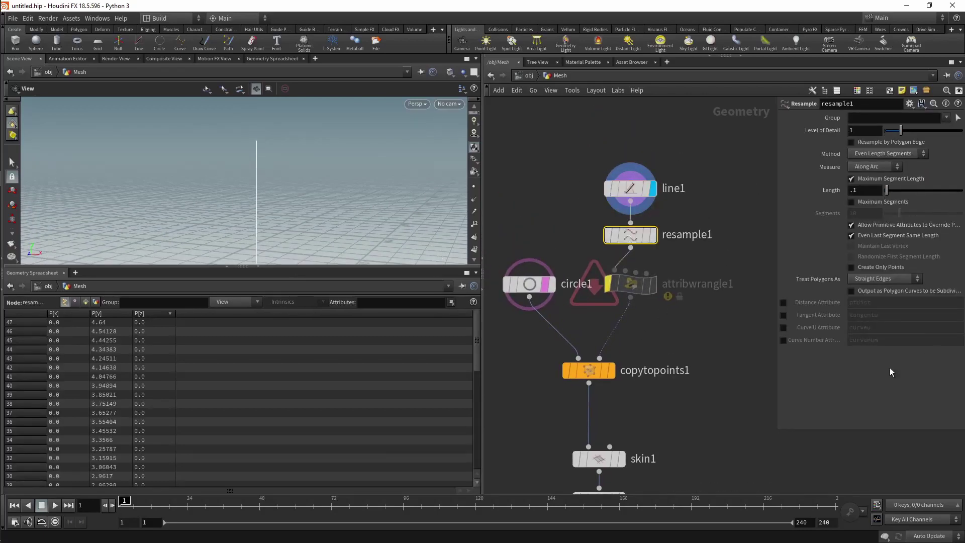
{"action": "left_click", "coordinate": [783, 328]}
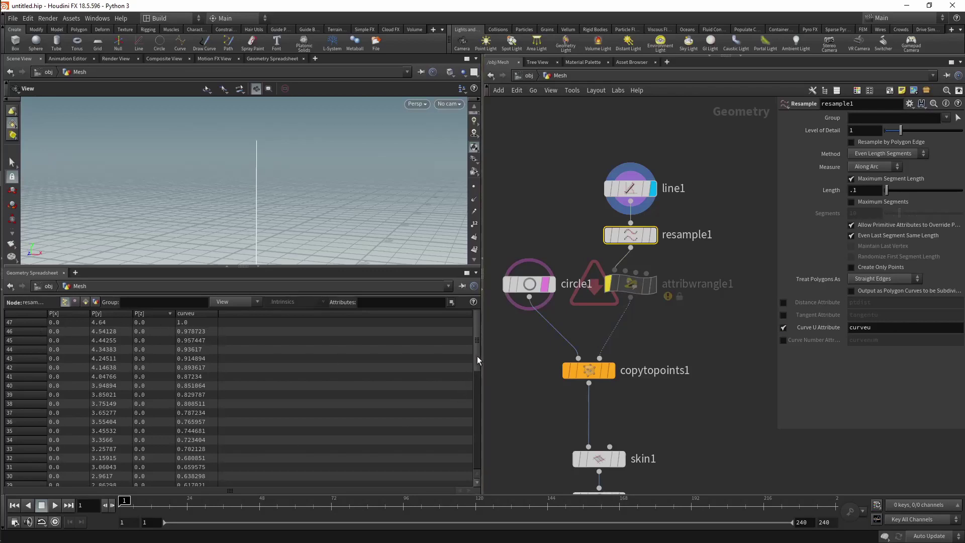
{"action": "left_click_drag", "start_coordinate": [477, 355], "coordinate": [484, 472]}
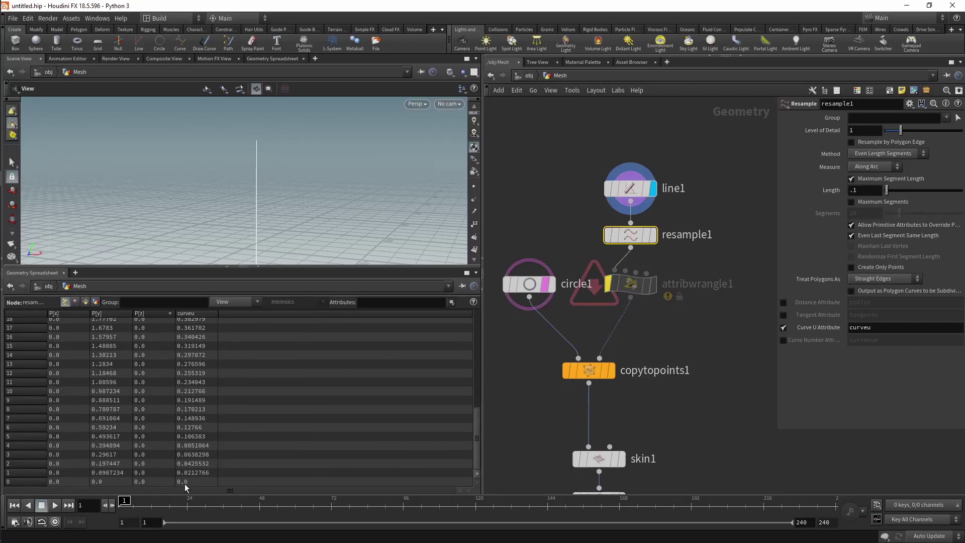
{"action": "left_click_drag", "start_coordinate": [477, 441], "coordinate": [479, 313]}
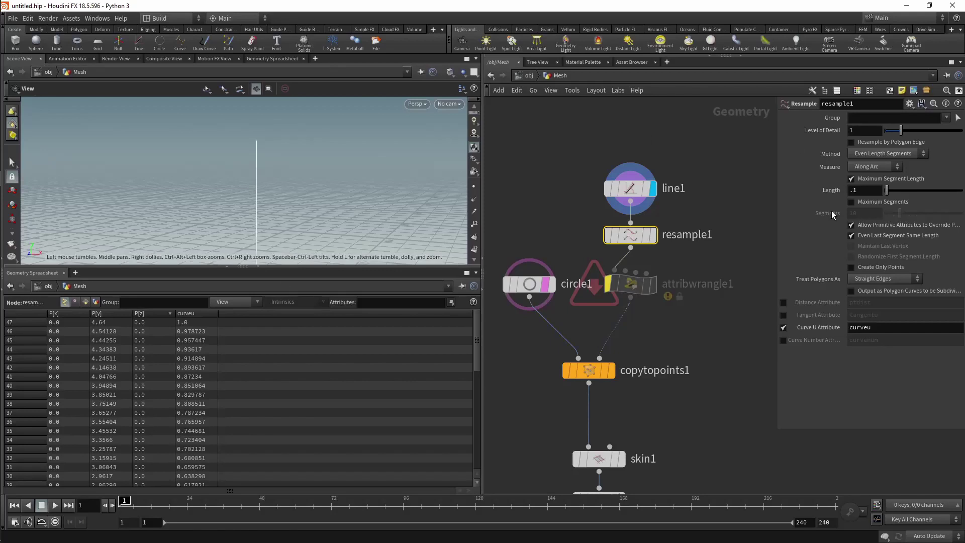
Step: Shorten line1 to length 2.68 and check resample1's 28 points with curveu 0–1
{"action": "left_click", "coordinate": [632, 190]}
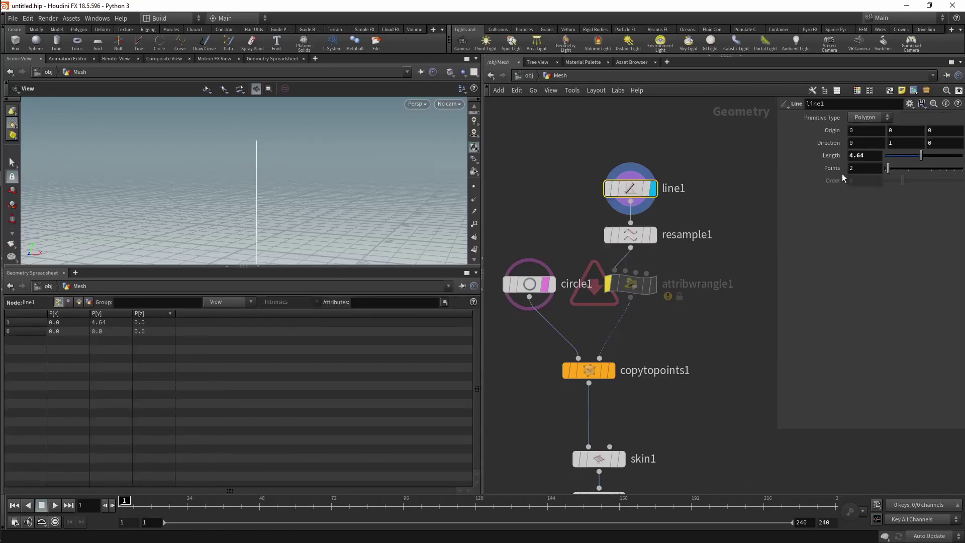
{"action": "left_click_drag", "start_coordinate": [917, 155], "coordinate": [906, 154]}
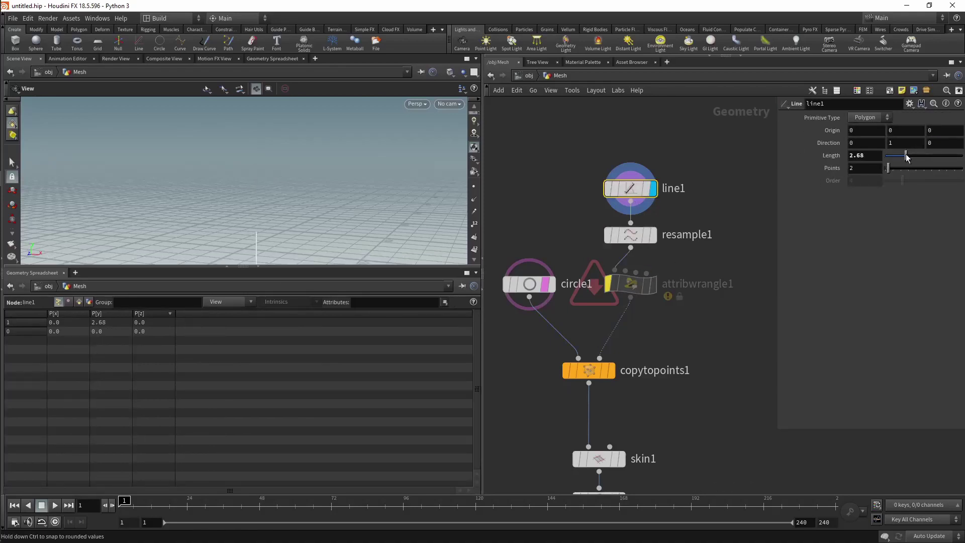
{"action": "left_click", "coordinate": [642, 235]}
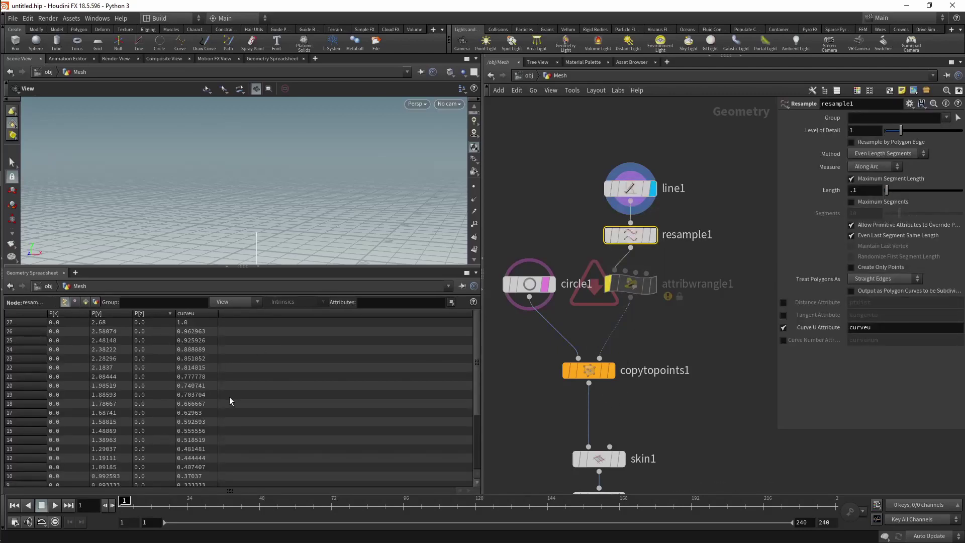
{"action": "scroll", "coordinate": [231, 397], "scroll_direction": "down", "scroll_amount": 2}
{"action": "scroll", "coordinate": [230, 417], "scroll_direction": "down", "scroll_amount": 3}
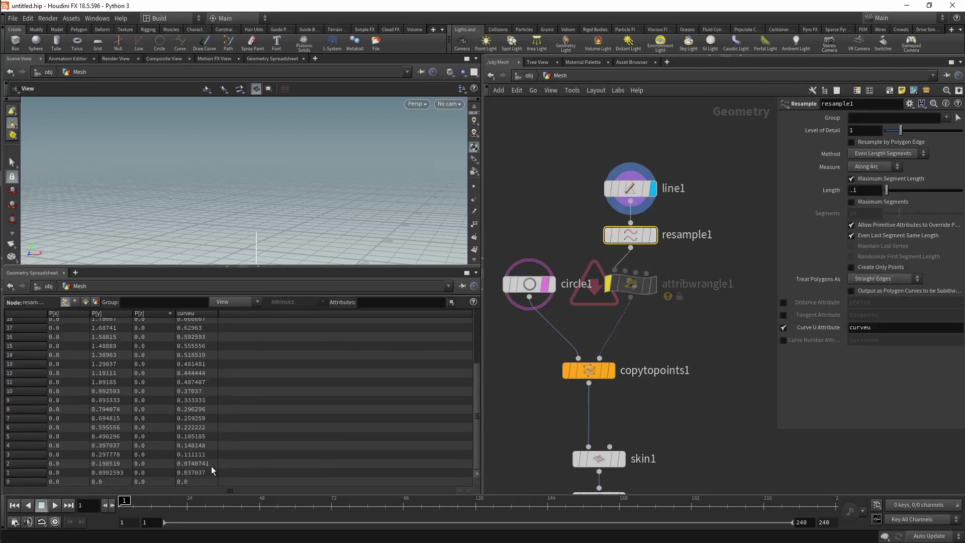
{"action": "scroll", "coordinate": [211, 453], "scroll_direction": "up", "scroll_amount": 2}
{"action": "scroll", "coordinate": [196, 382], "scroll_direction": "up", "scroll_amount": 3}
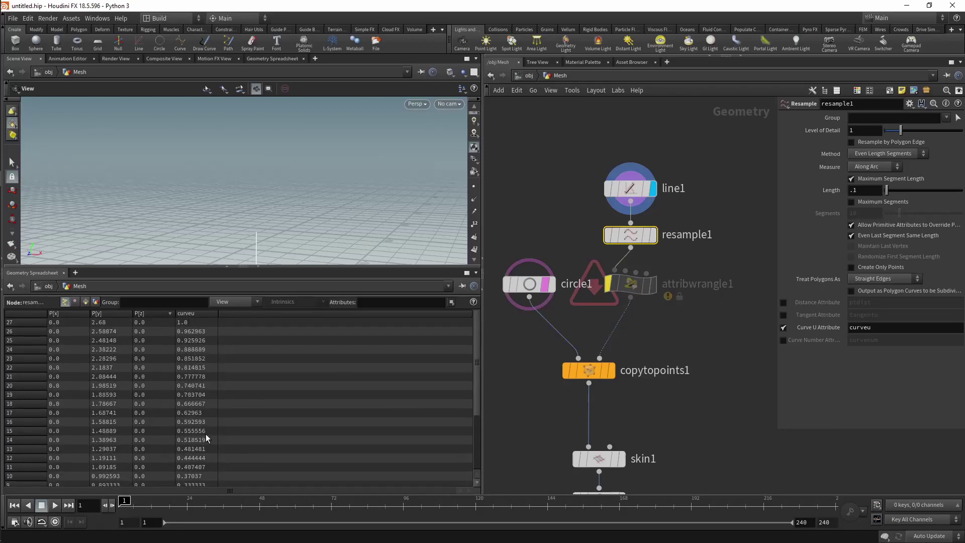
{"action": "scroll", "coordinate": [206, 434], "scroll_direction": "down", "scroll_amount": 3}
{"action": "mouse_move", "coordinate": [630, 284]}
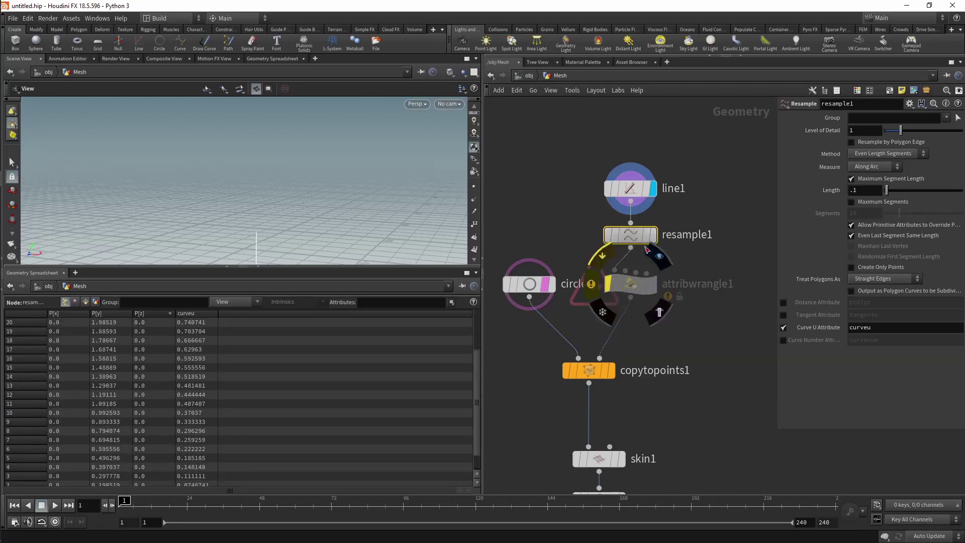
{"action": "double_click", "coordinate": [860, 328]}
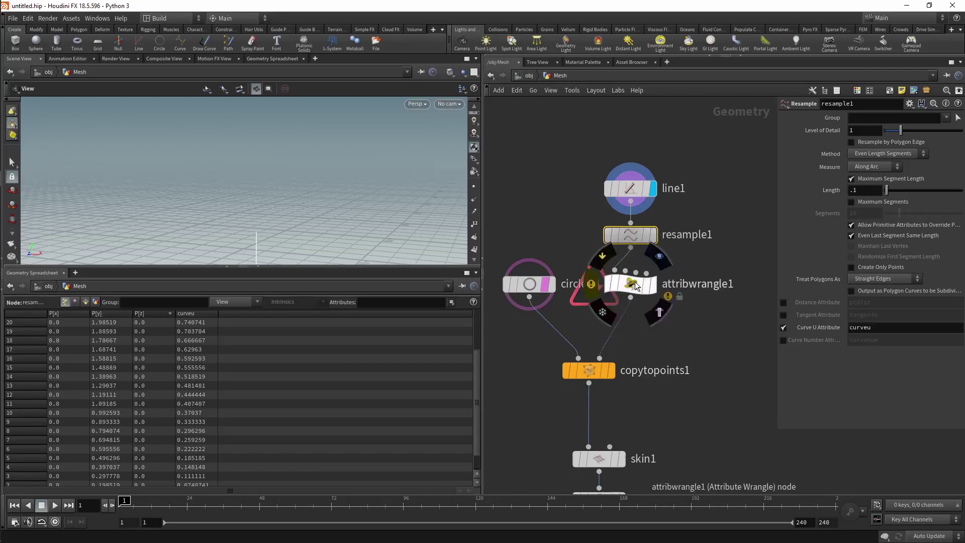
{"action": "left_click", "coordinate": [653, 290]}
{"action": "left_click", "coordinate": [653, 290]}
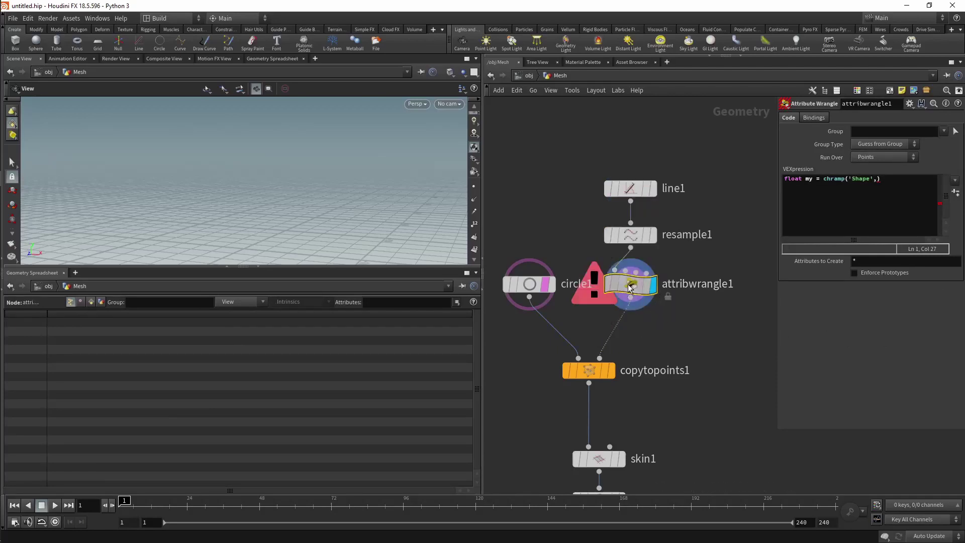
{"action": "left_click", "coordinate": [876, 183]}
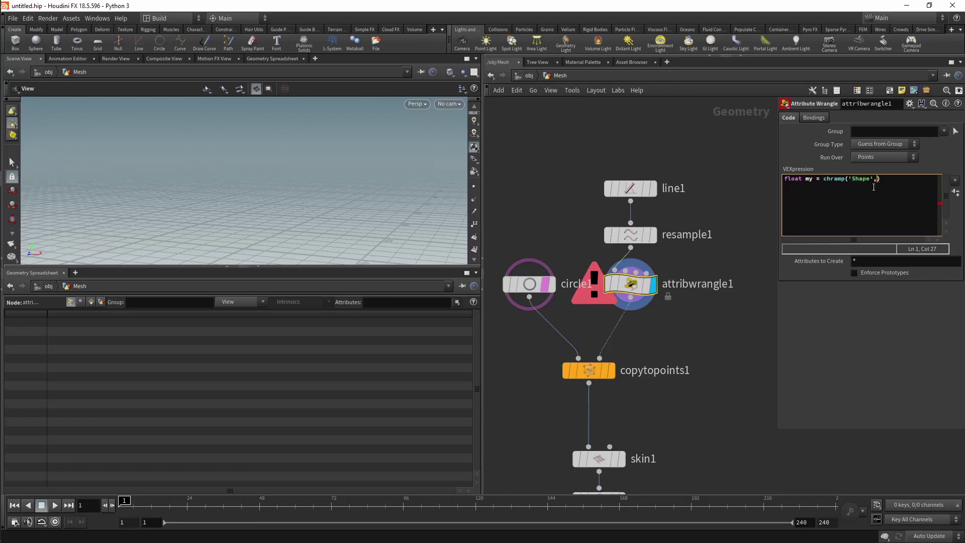
{"action": "type", "text": "@"}
{"action": "type", "text": "curveu"}
{"action": "left_click", "coordinate": [909, 178]}
{"action": "type", "text": ";"}
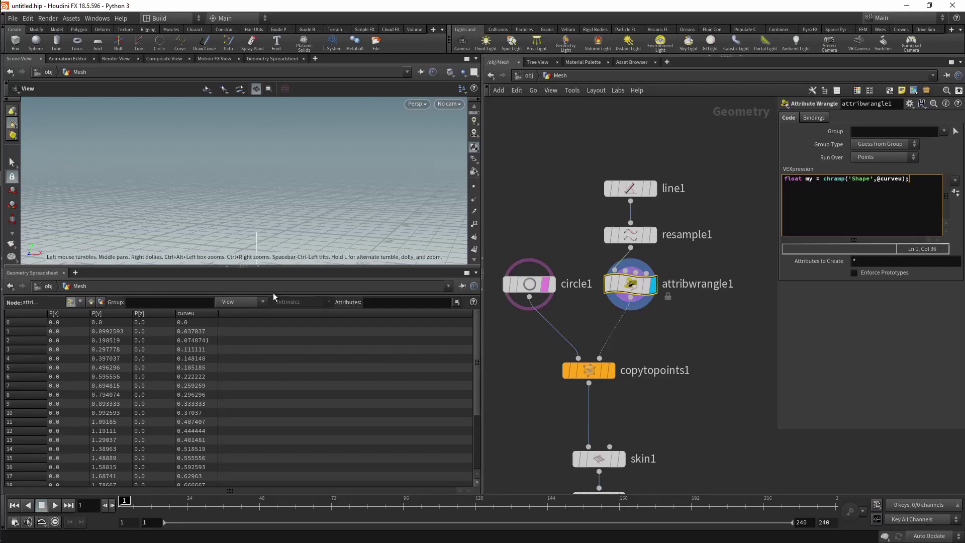
{"action": "scroll", "coordinate": [250, 377], "scroll_direction": "down", "scroll_amount": 3}
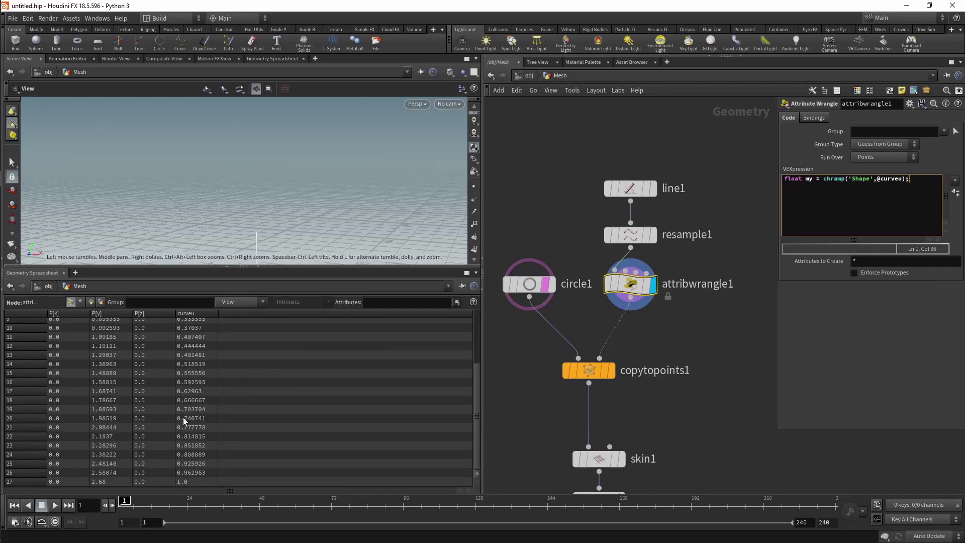
{"action": "scroll", "coordinate": [191, 342], "scroll_direction": "up", "scroll_amount": 1}
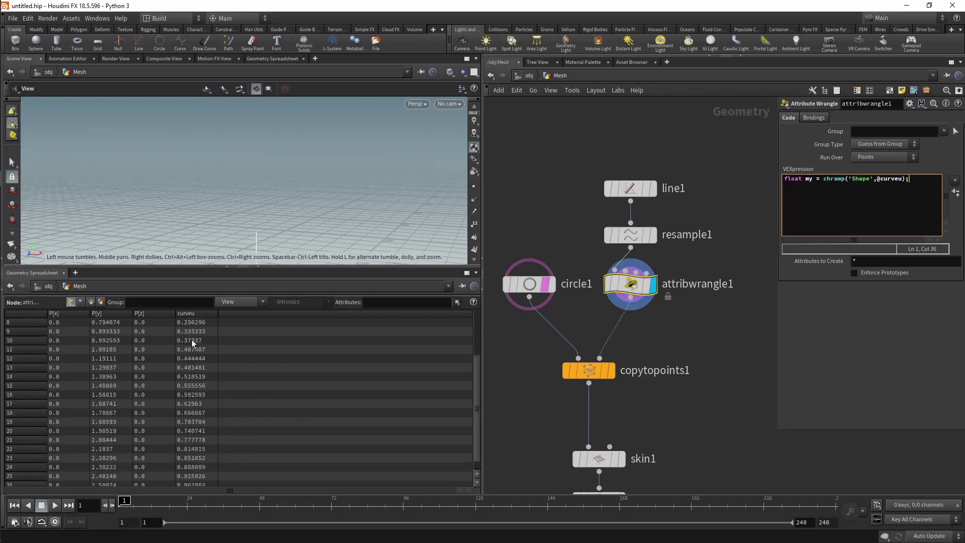
{"action": "scroll", "coordinate": [192, 343], "scroll_direction": "down", "scroll_amount": 1}
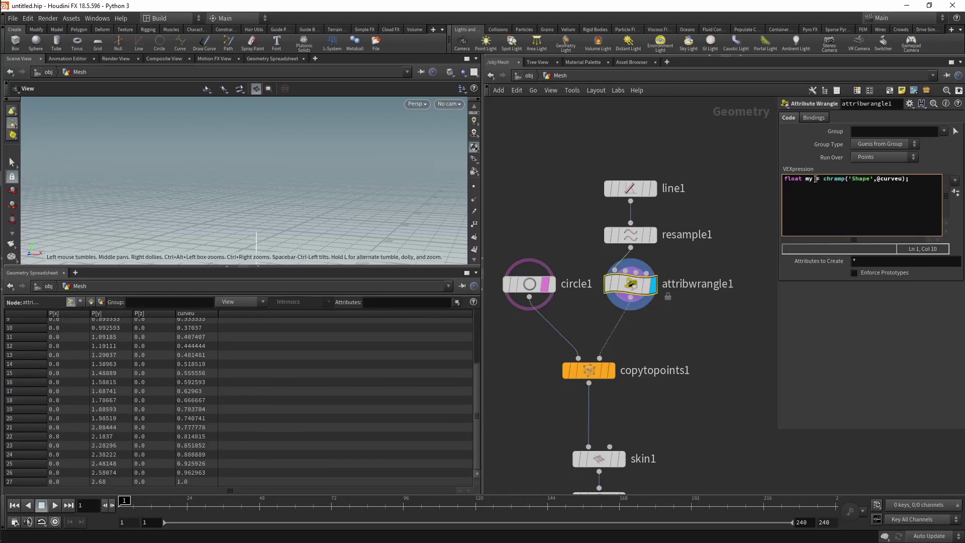
{"action": "left_click_drag", "start_coordinate": [817, 179], "coordinate": [773, 203]}
{"action": "left_click_drag", "start_coordinate": [817, 179], "coordinate": [773, 184]}
{"action": "type", "text": "@pscal"}
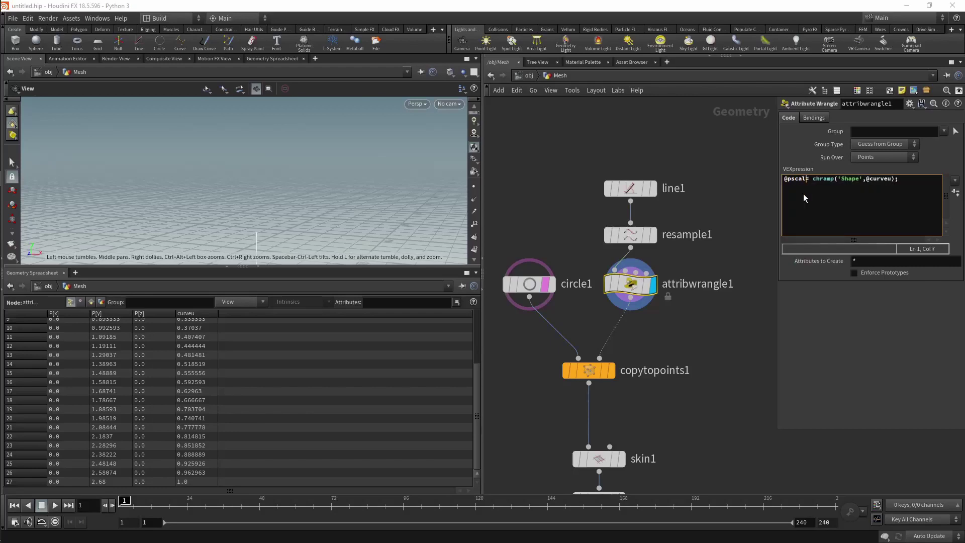
{"action": "type", "text": "e"}
{"action": "left_click", "coordinate": [828, 285]}
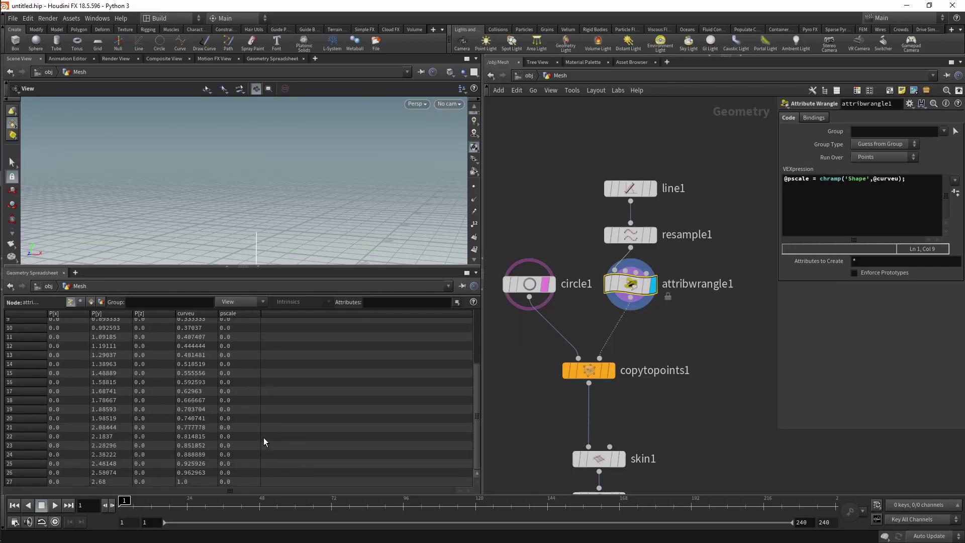
{"action": "scroll", "coordinate": [249, 470], "scroll_direction": "up", "scroll_amount": 3}
{"action": "scroll", "coordinate": [254, 335], "scroll_direction": "down", "scroll_amount": 3}
Step: Create the spare Shape ramp parameter and confirm pscale runs 0–1 matching curveu
{"action": "mouse_move", "coordinate": [786, 180]}
{"action": "left_mouse_down"}
{"action": "mouse_move", "coordinate": [911, 178]}
{"action": "mouse_move", "coordinate": [811, 186]}
{"action": "left_mouse_up"}
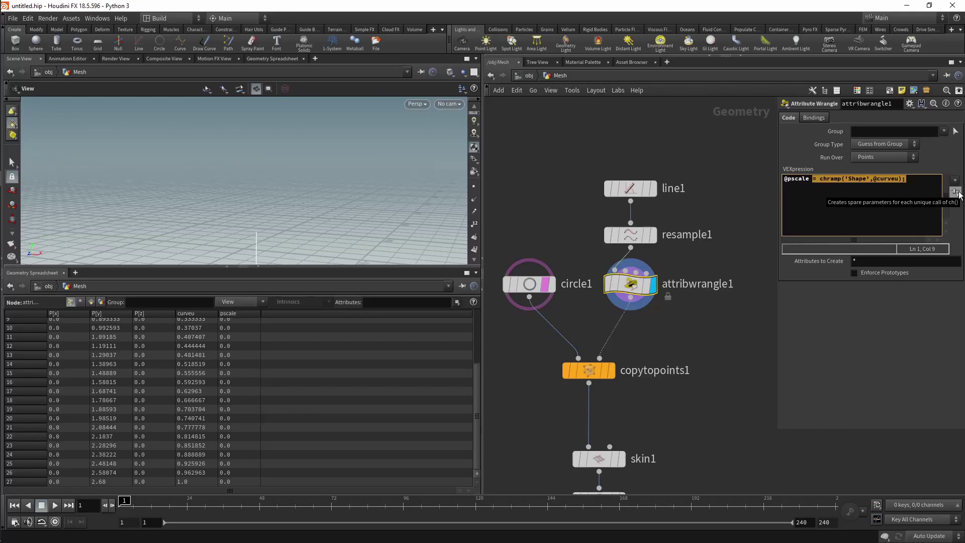
{"action": "left_click", "coordinate": [957, 191]}
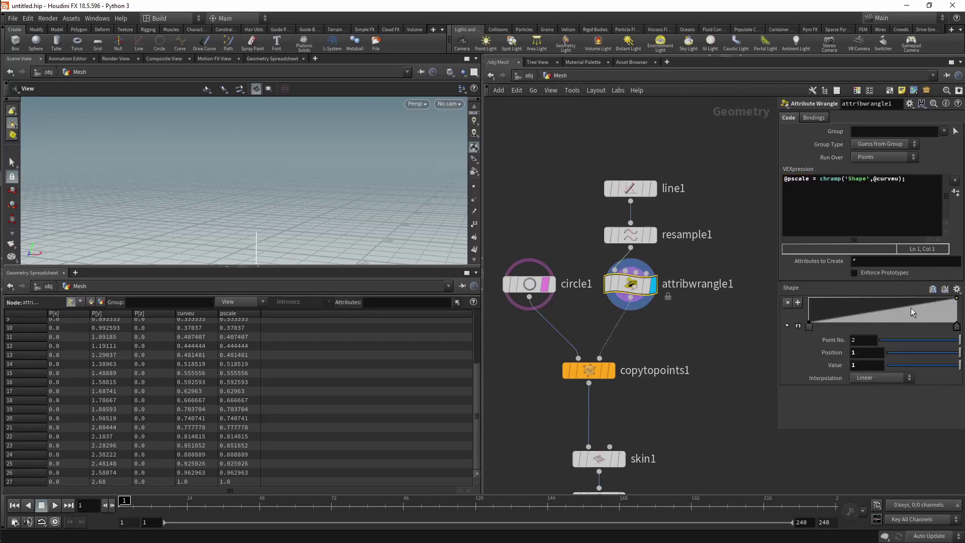
{"action": "left_click_drag", "start_coordinate": [367, 209], "coordinate": [353, 111]}
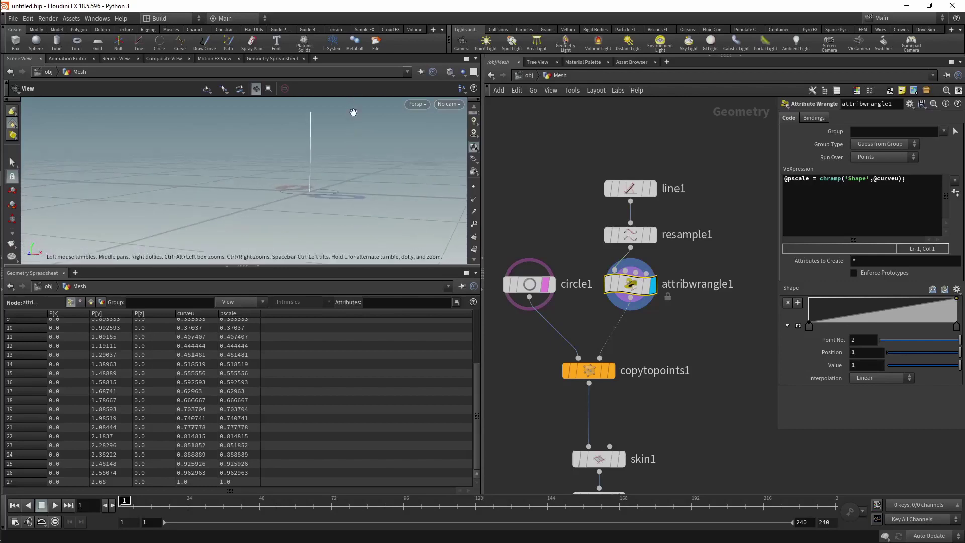
{"action": "scroll", "coordinate": [217, 408], "scroll_direction": "up", "scroll_amount": 2}
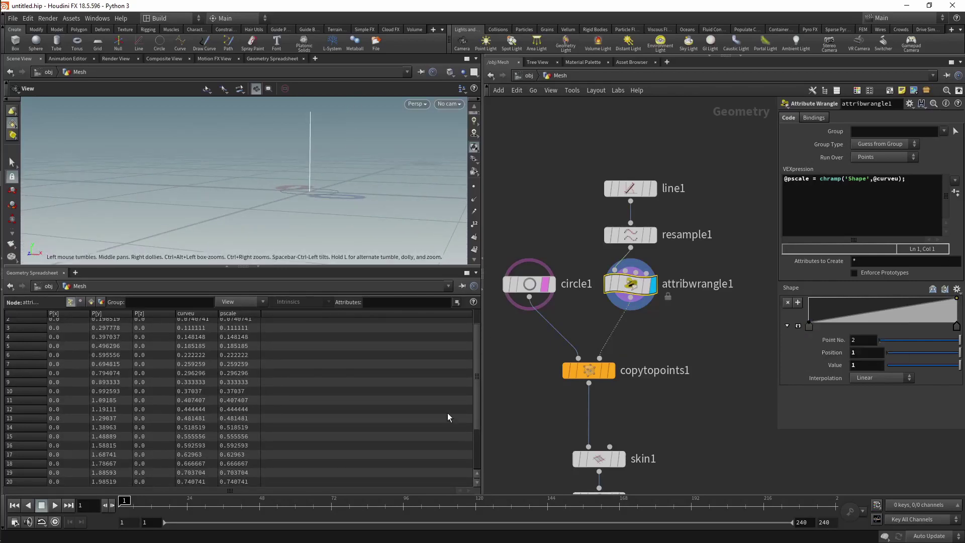
{"action": "mouse_move", "coordinate": [472, 374]}
{"action": "left_mouse_down"}
{"action": "mouse_move", "coordinate": [481, 422]}
{"action": "mouse_move", "coordinate": [478, 328]}
{"action": "left_mouse_up"}
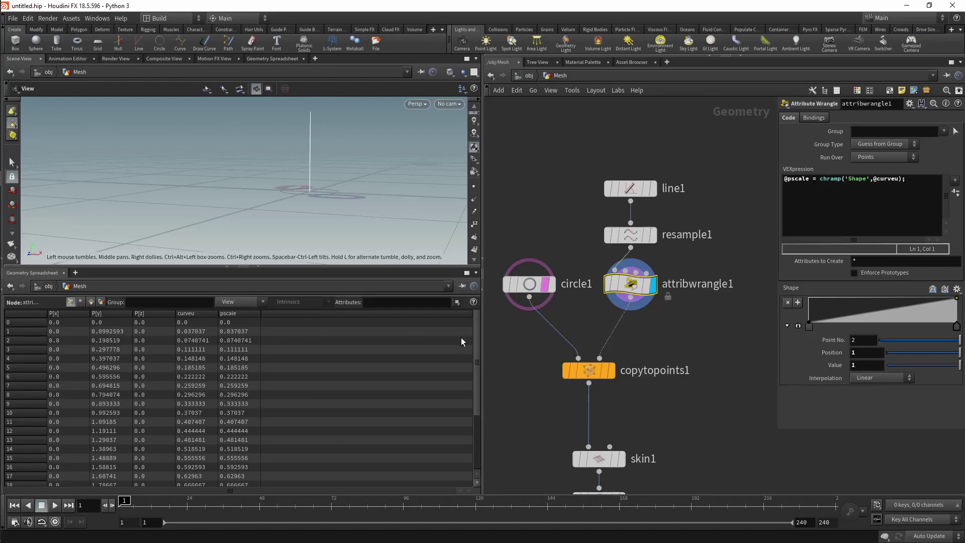
{"action": "scroll", "coordinate": [472, 351], "scroll_direction": "down", "scroll_amount": 2}
{"action": "scroll", "coordinate": [477, 381], "scroll_direction": "down", "scroll_amount": 1}
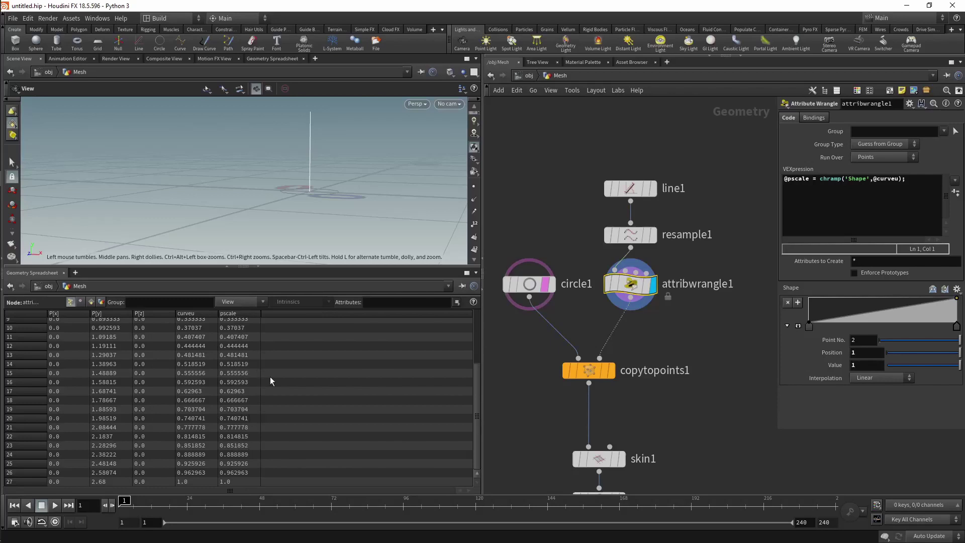
Step: Display copytopoints1 and enlarge the 3D view to fill the left column
{"action": "left_click", "coordinate": [610, 370]}
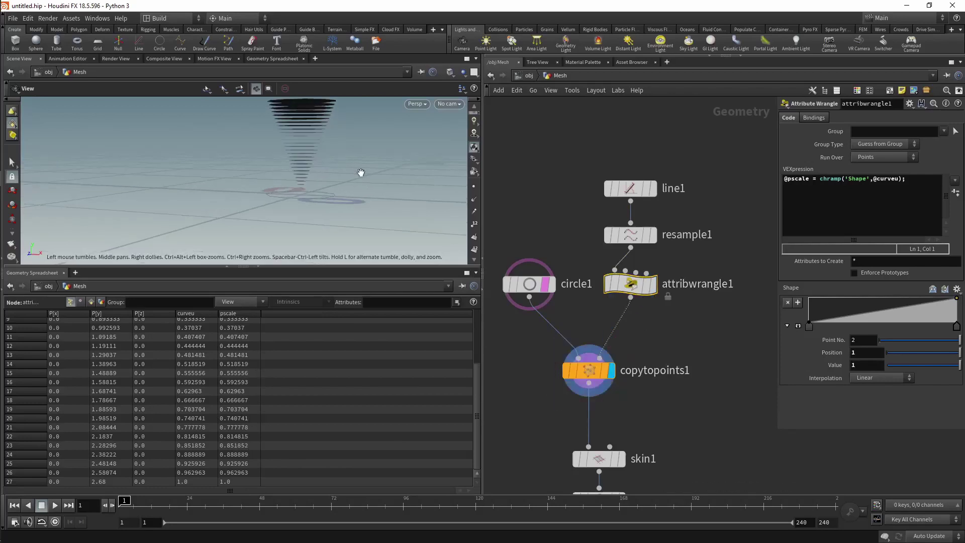
{"action": "mouse_move", "coordinate": [361, 173]}
{"action": "left_mouse_down"}
{"action": "mouse_move", "coordinate": [400, 149]}
{"action": "mouse_move", "coordinate": [280, 196]}
{"action": "mouse_move", "coordinate": [293, 176]}
{"action": "left_mouse_up"}
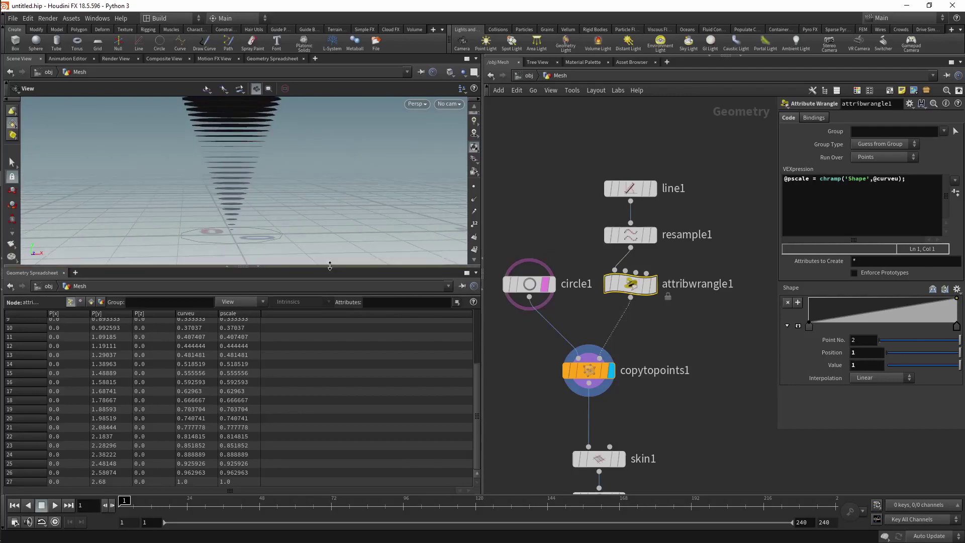
{"action": "left_click_drag", "start_coordinate": [330, 265], "coordinate": [239, 387]}
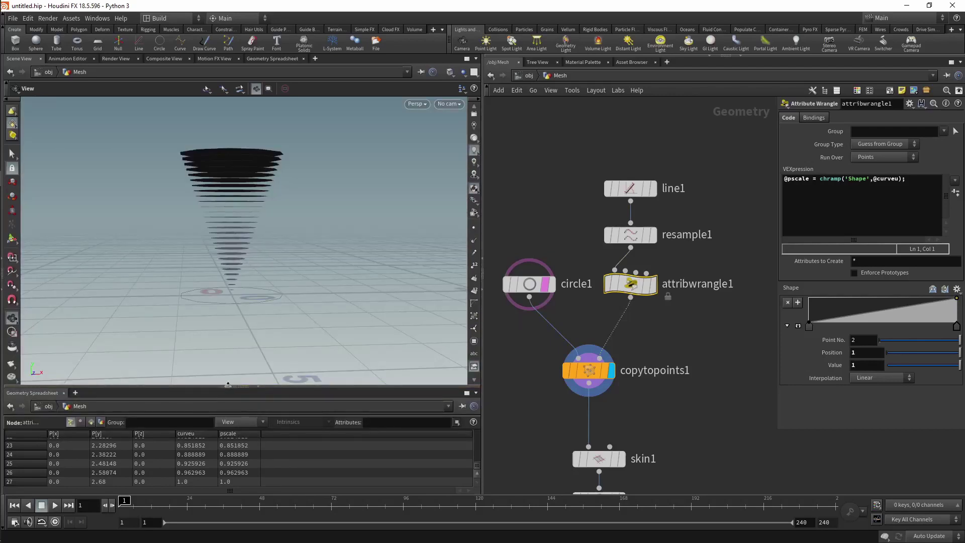
{"action": "left_click", "coordinate": [262, 389]}
{"action": "mouse_move", "coordinate": [269, 377]}
{"action": "left_mouse_down"}
{"action": "mouse_move", "coordinate": [280, 305]}
{"action": "mouse_move", "coordinate": [315, 343]}
{"action": "mouse_move", "coordinate": [312, 295]}
{"action": "left_mouse_up"}
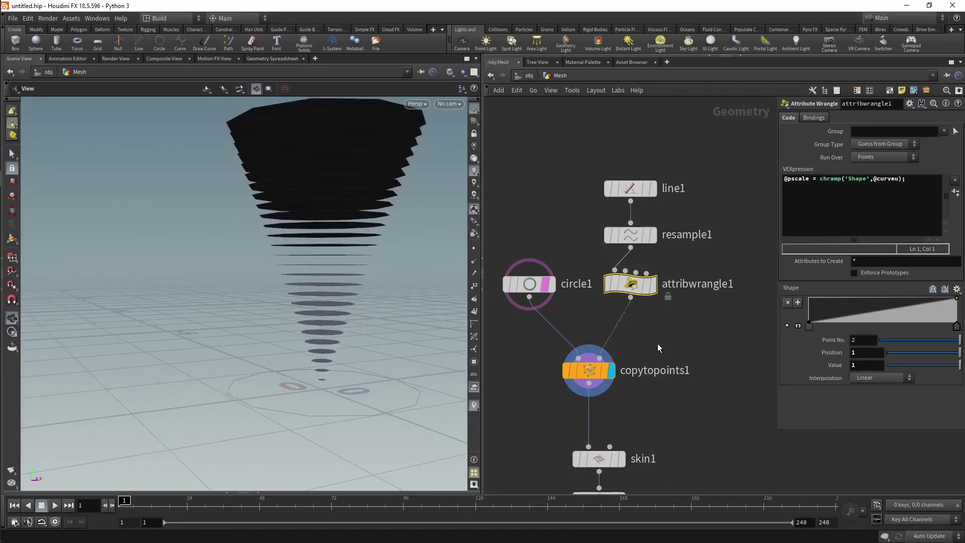
{"action": "scroll", "coordinate": [668, 336], "scroll_direction": "down", "scroll_amount": 4}
Step: Add a Shape ramp point raised to 0.75 so the circle stack bulges
{"action": "mouse_move", "coordinate": [864, 316]}
{"action": "left_mouse_down"}
{"action": "mouse_move", "coordinate": [861, 303]}
{"action": "mouse_move", "coordinate": [896, 311]}
{"action": "mouse_move", "coordinate": [919, 302]}
{"action": "left_mouse_up"}
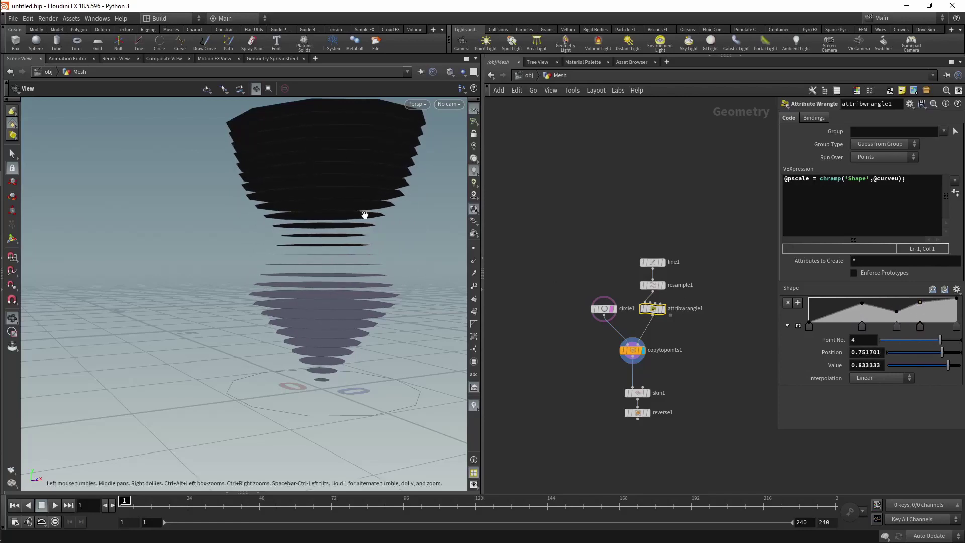
{"action": "scroll", "coordinate": [321, 208], "scroll_direction": "down", "scroll_amount": 2}
{"action": "mouse_move", "coordinate": [321, 208]}
{"action": "left_mouse_down"}
{"action": "mouse_move", "coordinate": [280, 267]}
{"action": "mouse_move", "coordinate": [99, 218]}
{"action": "mouse_move", "coordinate": [572, 245]}
{"action": "left_mouse_up"}
{"action": "scroll", "coordinate": [120, 233], "scroll_direction": "up", "scroll_amount": 3}
Step: Inspect circle1's settings, then display skin1 to see the skinned surface
{"action": "left_click", "coordinate": [608, 308]}
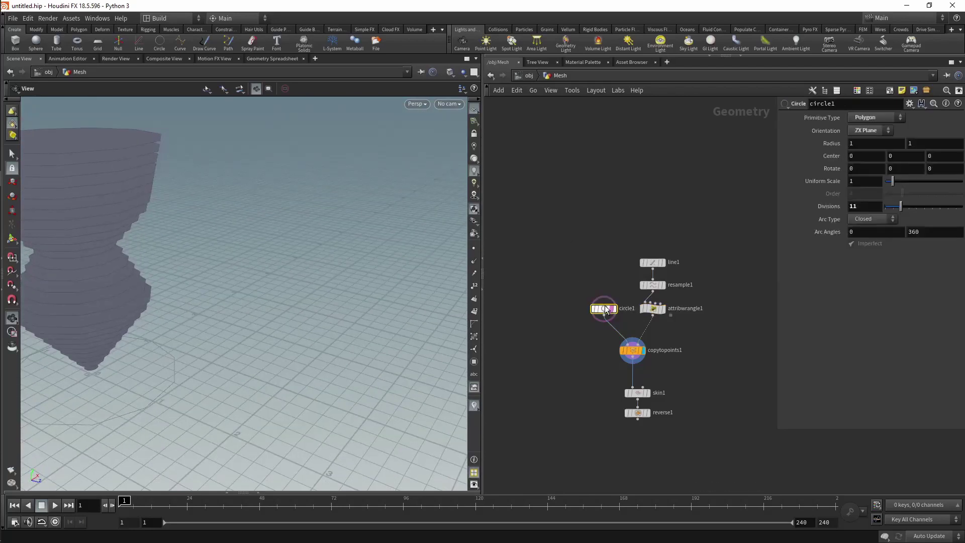
{"action": "scroll", "coordinate": [194, 234], "scroll_direction": "down", "scroll_amount": 2}
{"action": "middle_click_drag", "start_coordinate": [194, 235], "coordinate": [336, 224]}
{"action": "mouse_move", "coordinate": [337, 224]}
{"action": "left_mouse_down"}
{"action": "mouse_move", "coordinate": [334, 206]}
{"action": "mouse_move", "coordinate": [300, 232]}
{"action": "mouse_move", "coordinate": [356, 211]}
{"action": "mouse_move", "coordinate": [308, 243]}
{"action": "mouse_move", "coordinate": [330, 234]}
{"action": "mouse_move", "coordinate": [296, 242]}
{"action": "mouse_move", "coordinate": [362, 229]}
{"action": "mouse_move", "coordinate": [329, 241]}
{"action": "mouse_move", "coordinate": [266, 311]}
{"action": "left_mouse_up"}
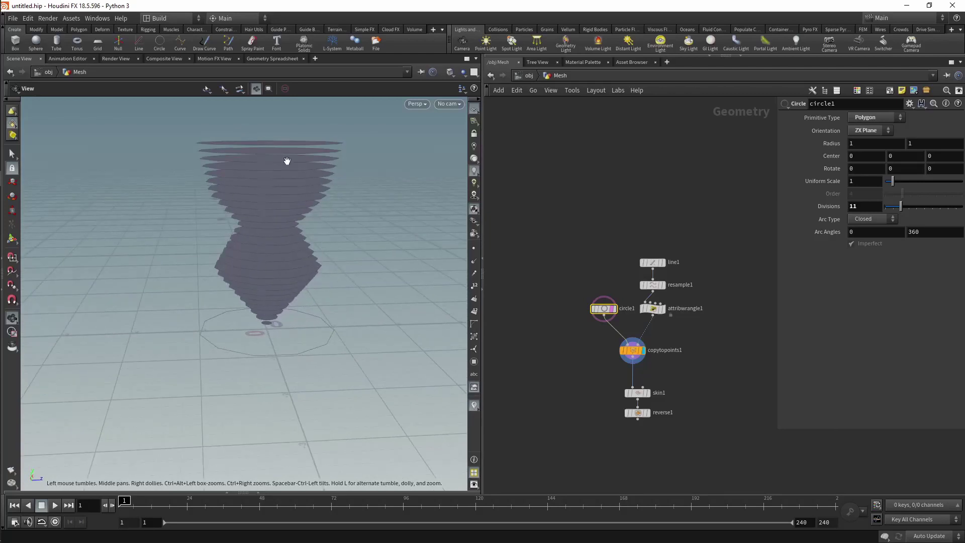
{"action": "left_click", "coordinate": [647, 392]}
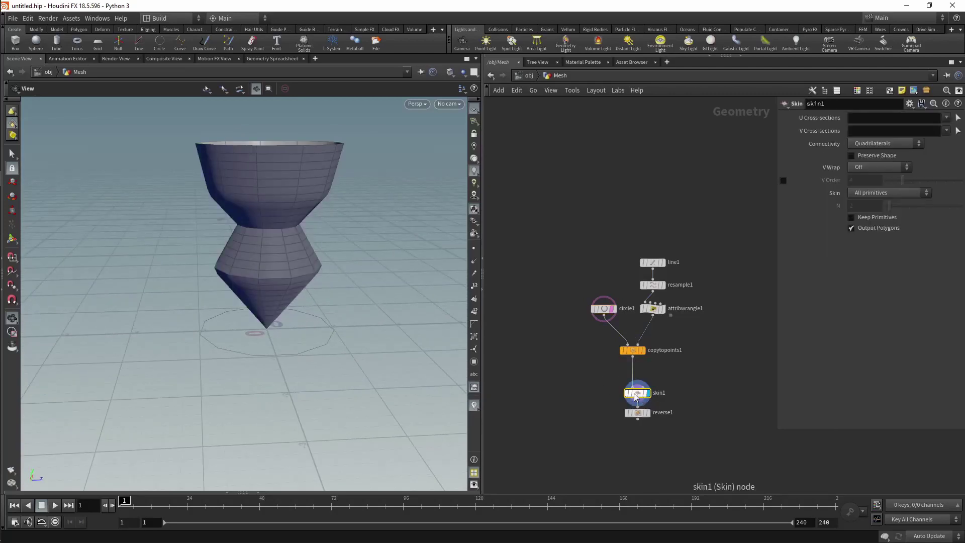
{"action": "mouse_move", "coordinate": [382, 241]}
{"action": "left_mouse_down"}
{"action": "mouse_move", "coordinate": [355, 236]}
{"action": "mouse_move", "coordinate": [282, 293]}
{"action": "mouse_move", "coordinate": [371, 204]}
{"action": "left_mouse_up"}
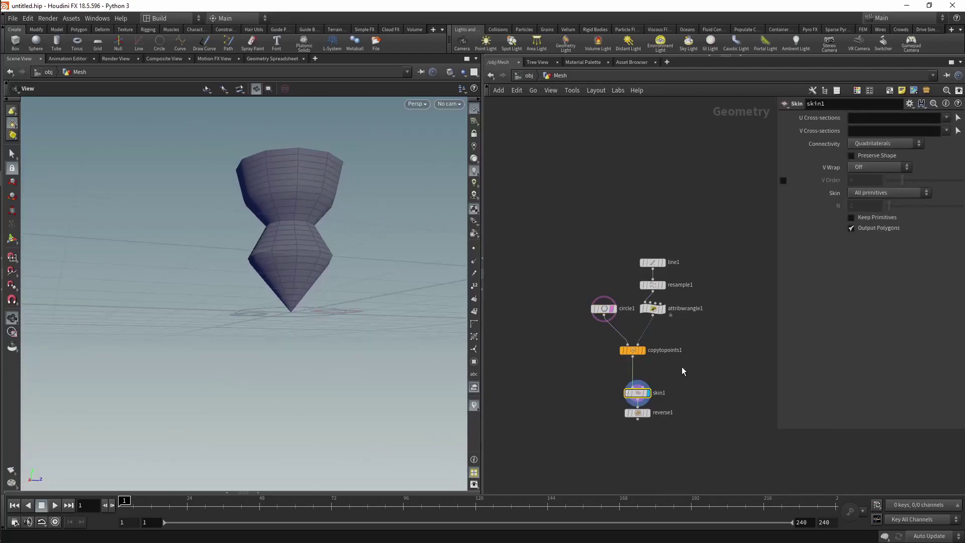
Step: Display reverse1 so the vase's faces point outward, orbiting to check the cup
{"action": "left_click", "coordinate": [649, 413]}
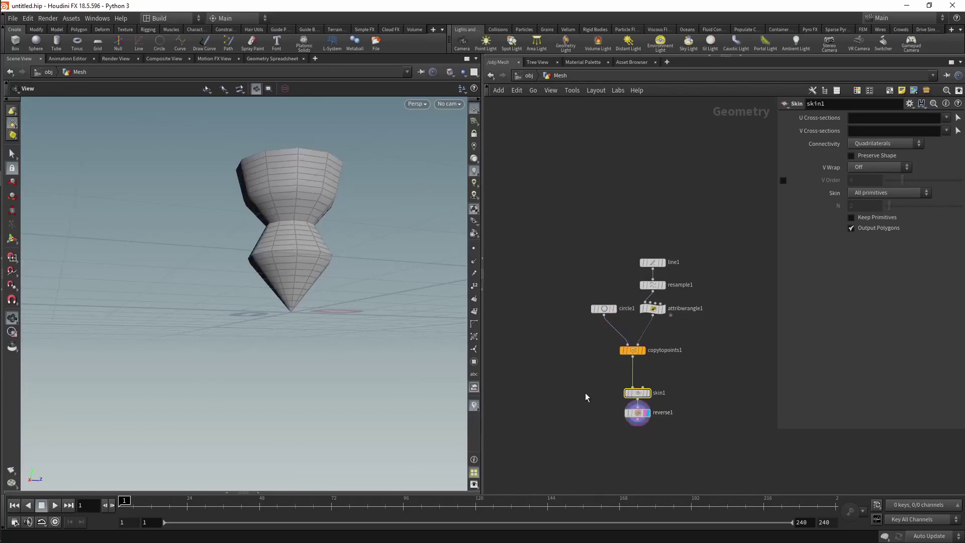
{"action": "mouse_move", "coordinate": [368, 233]}
{"action": "left_mouse_down"}
{"action": "mouse_move", "coordinate": [319, 295]}
{"action": "mouse_move", "coordinate": [273, 295]}
{"action": "mouse_move", "coordinate": [333, 231]}
{"action": "mouse_move", "coordinate": [343, 237]}
{"action": "mouse_move", "coordinate": [274, 302]}
{"action": "mouse_move", "coordinate": [302, 345]}
{"action": "mouse_move", "coordinate": [274, 301]}
{"action": "mouse_move", "coordinate": [276, 334]}
{"action": "mouse_move", "coordinate": [212, 322]}
{"action": "left_mouse_up"}
{"action": "scroll", "coordinate": [273, 293], "scroll_direction": "up", "scroll_amount": 3}
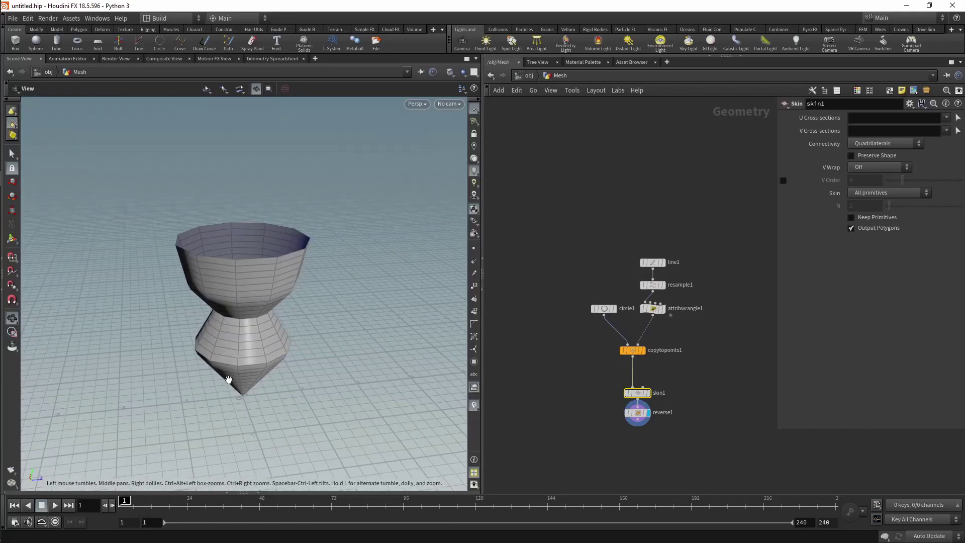
{"action": "mouse_move", "coordinate": [299, 336]}
{"action": "left_mouse_down"}
{"action": "mouse_move", "coordinate": [387, 316]}
{"action": "mouse_move", "coordinate": [390, 282]}
{"action": "mouse_move", "coordinate": [401, 278]}
{"action": "left_mouse_up"}
{"action": "middle_click_drag", "start_coordinate": [704, 352], "coordinate": [717, 311]}
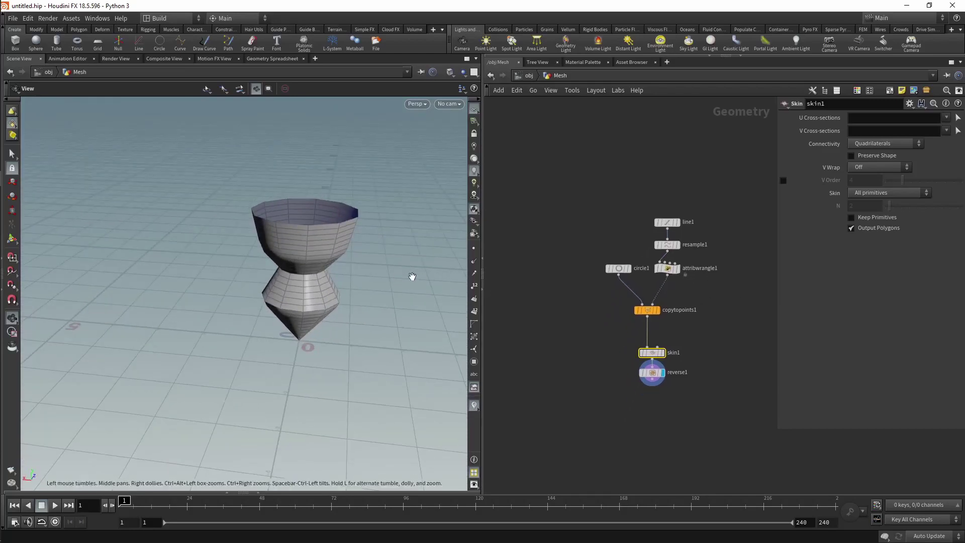
Step: Save the scene as revolve and orbit around the hourglass mesh
{"action": "key", "text": "ctrl+s"}
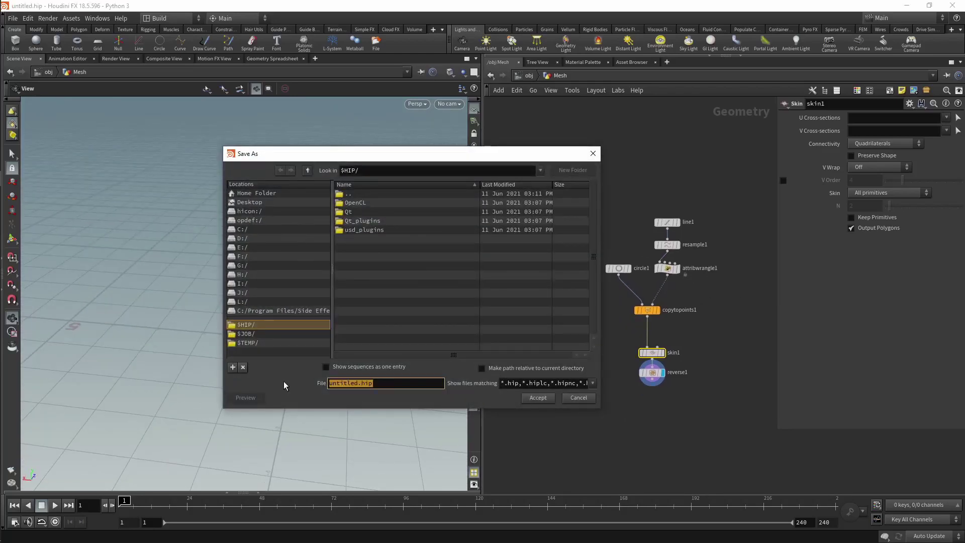
{"action": "type", "text": "rev"}
{"action": "type", "text": "olve"}
{"action": "key", "text": "Return"}
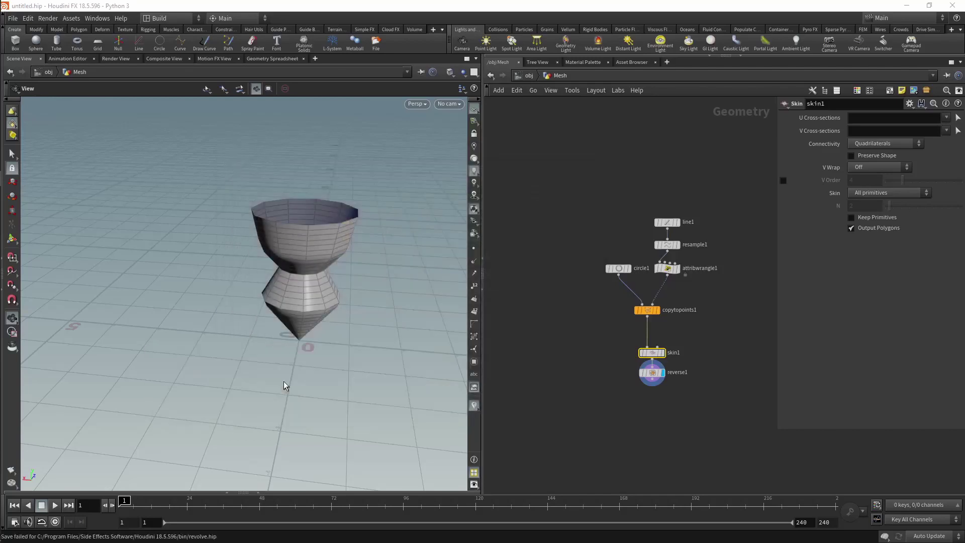
{"action": "mouse_move", "coordinate": [201, 222]}
{"action": "left_mouse_down"}
{"action": "mouse_move", "coordinate": [345, 232]}
{"action": "mouse_move", "coordinate": [286, 254]}
{"action": "left_mouse_up"}
{"action": "right_click_drag", "start_coordinate": [286, 254], "coordinate": [362, 276]}
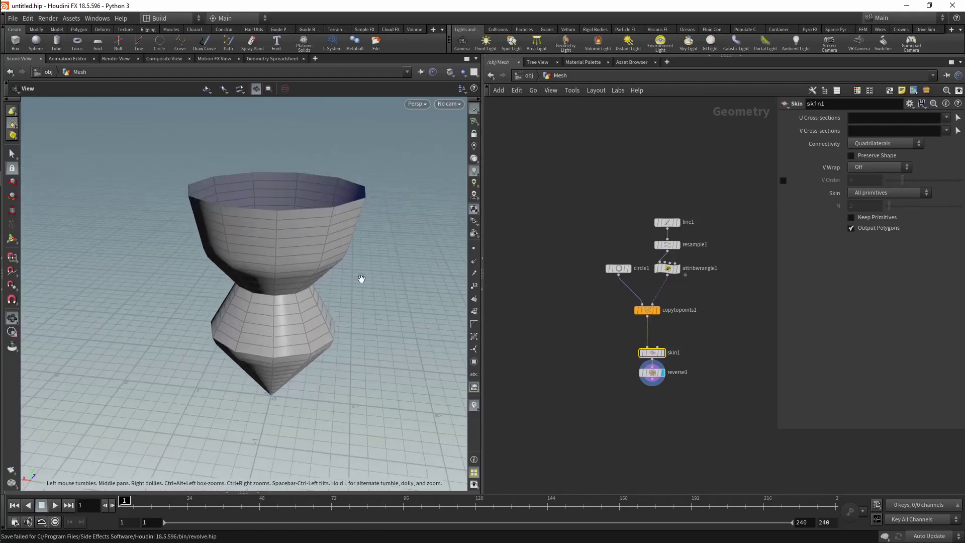
{"action": "left_click_drag", "start_coordinate": [362, 276], "coordinate": [261, 246]}
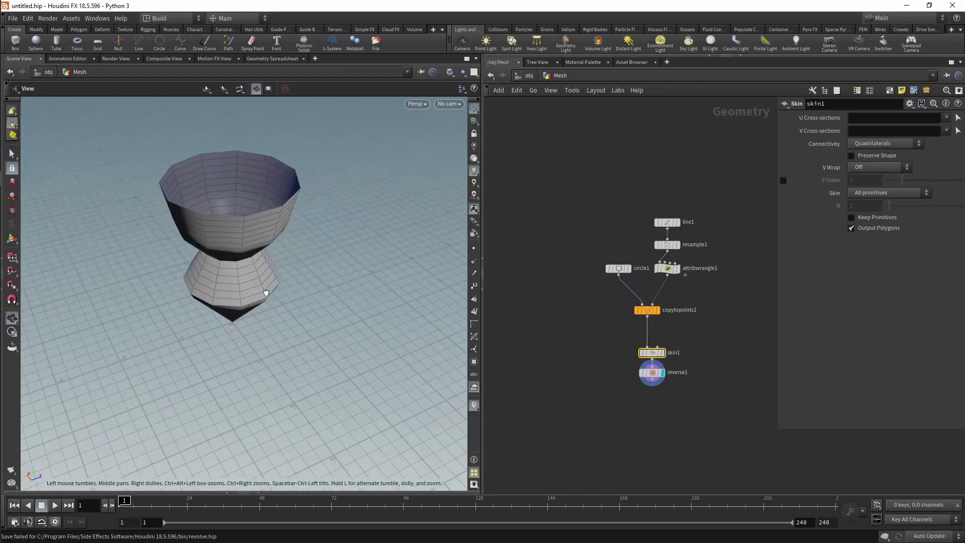
{"action": "scroll", "coordinate": [648, 349], "scroll_direction": "up", "scroll_amount": 3}
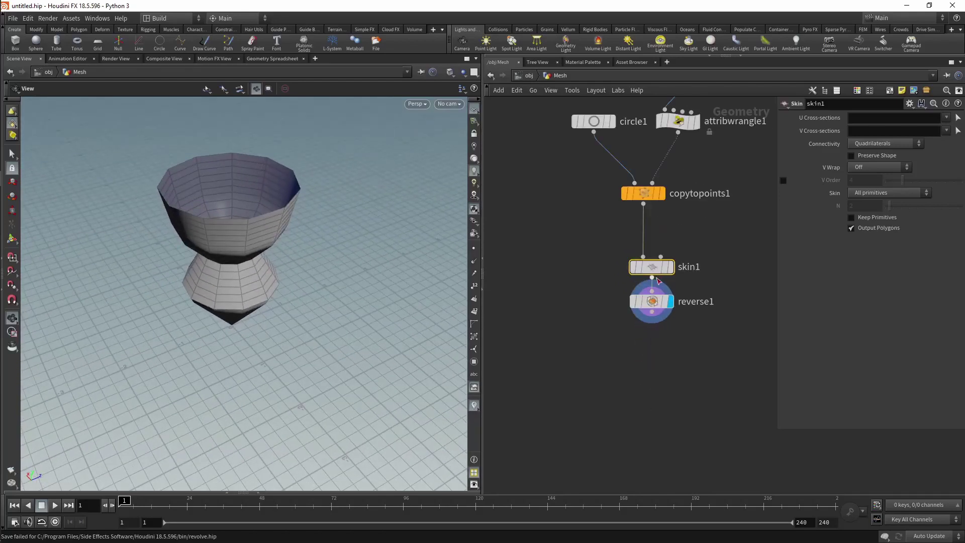
Step: Move skin1 and reverse1 up under copytopoints1, bringing line1 and resample1 into view
{"action": "left_click_drag", "start_coordinate": [651, 266], "coordinate": [652, 232]}
{"action": "left_click_drag", "start_coordinate": [656, 308], "coordinate": [660, 278]}
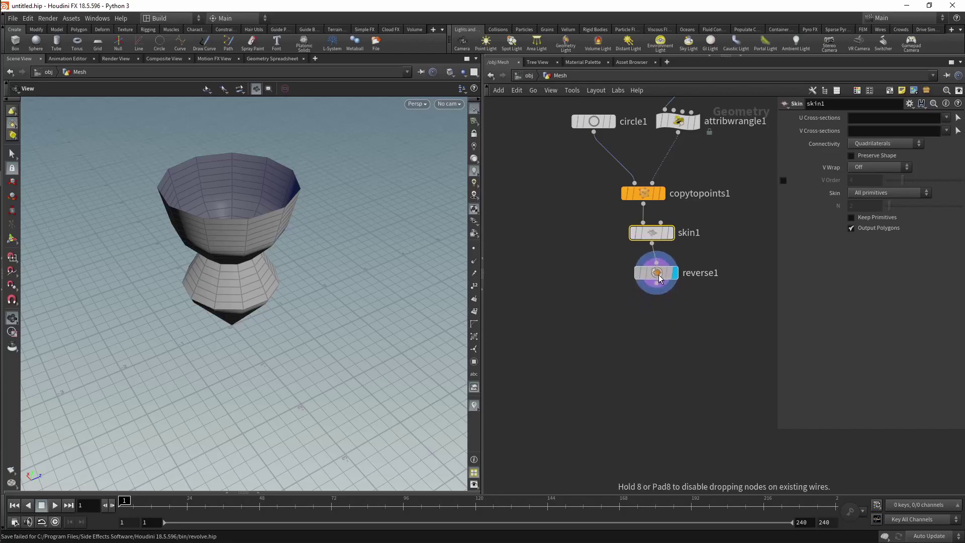
{"action": "mouse_move", "coordinate": [696, 314]}
{"action": "middle_mouse_down"}
{"action": "mouse_move", "coordinate": [644, 372]}
{"action": "mouse_move", "coordinate": [633, 364]}
{"action": "middle_mouse_up"}
{"action": "scroll", "coordinate": [643, 365], "scroll_direction": "down", "scroll_amount": 3}
{"action": "scroll", "coordinate": [630, 372], "scroll_direction": "up", "scroll_amount": 2}
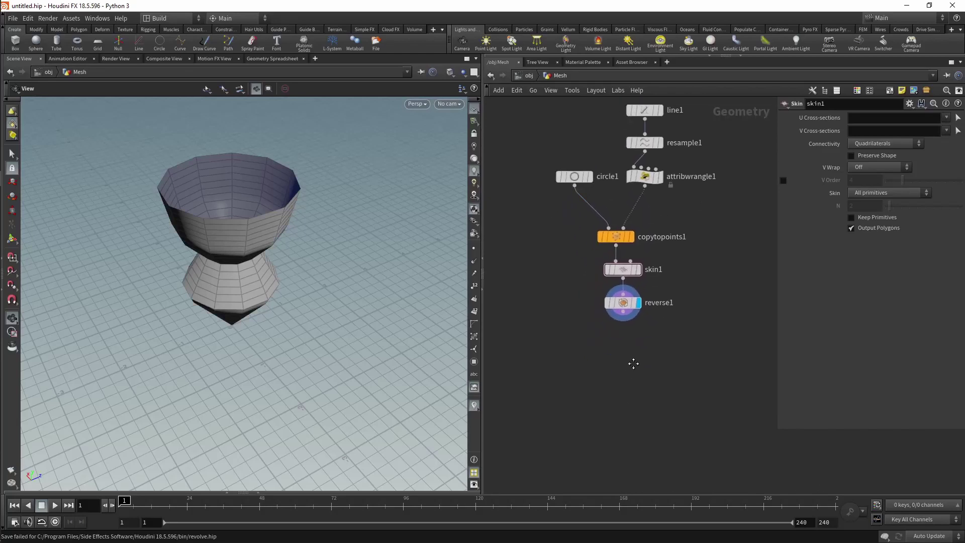
{"action": "mouse_move", "coordinate": [269, 295]}
{"action": "left_mouse_down"}
{"action": "mouse_move", "coordinate": [338, 265]}
{"action": "mouse_move", "coordinate": [335, 253]}
{"action": "left_mouse_up"}
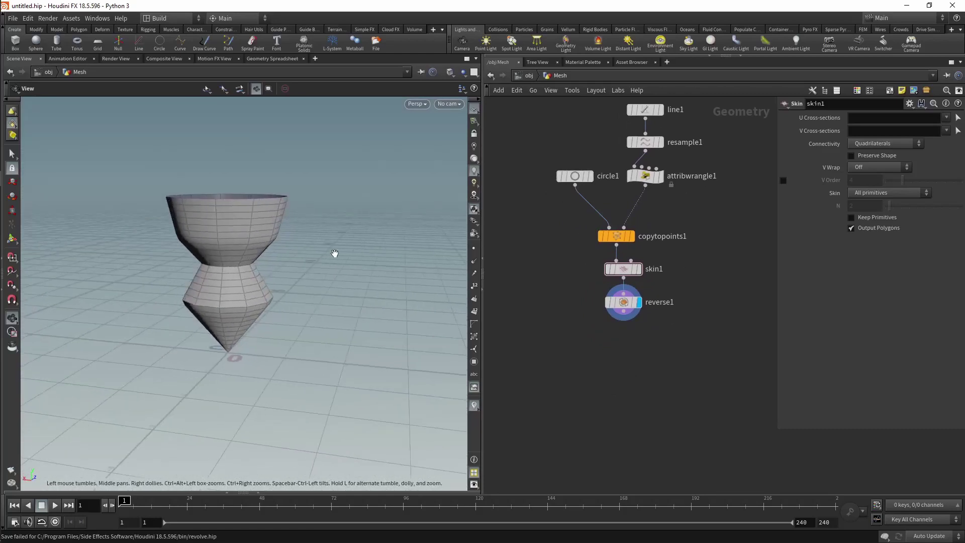
Step: Display geo1 and switch its smart revolve's Mesh Type to Closed mesh
{"action": "left_click", "coordinate": [530, 75]}
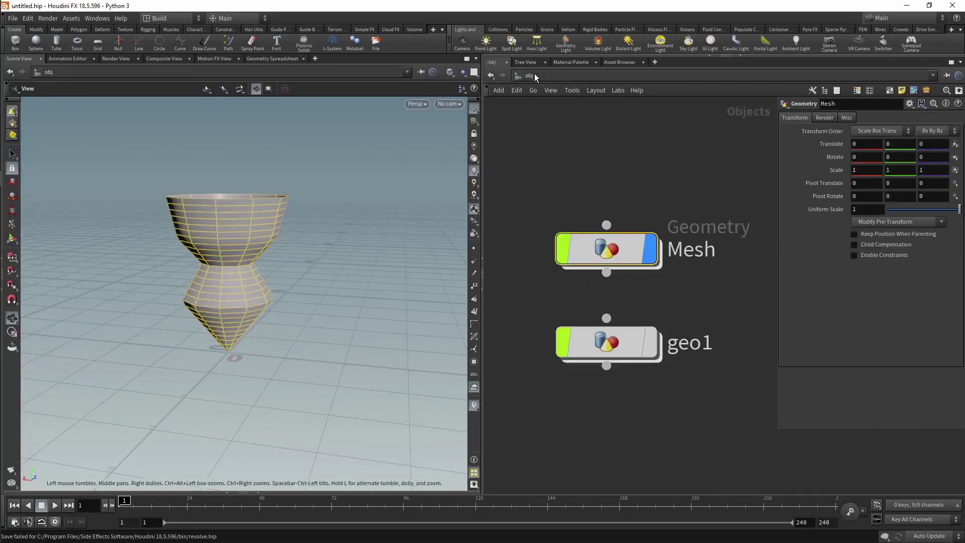
{"action": "left_click", "coordinate": [654, 341]}
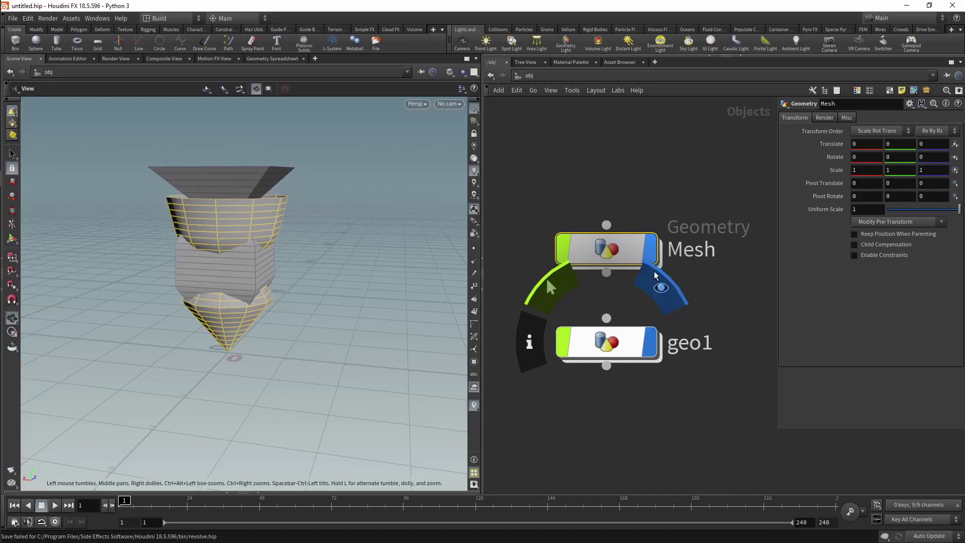
{"action": "double_click", "coordinate": [619, 342]}
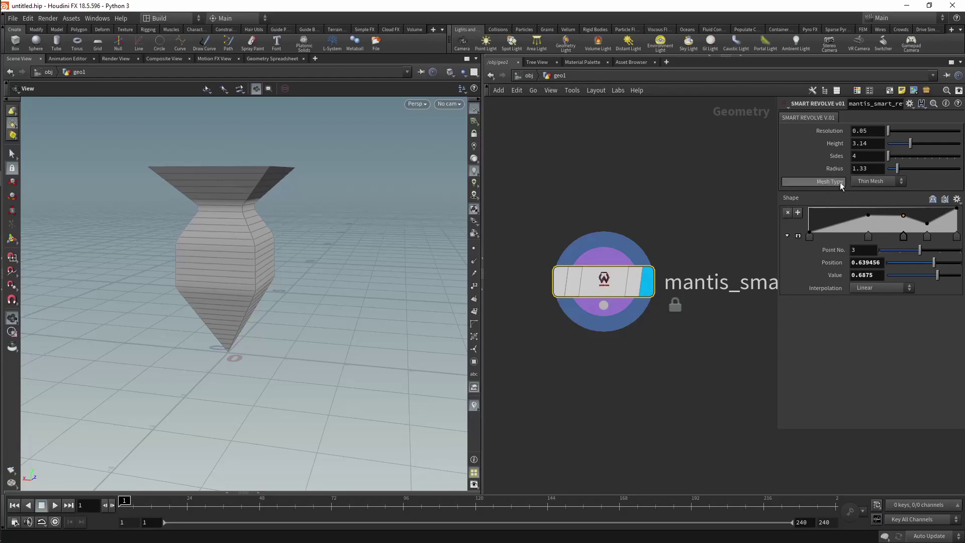
{"action": "left_click", "coordinate": [874, 182]}
{"action": "left_click", "coordinate": [870, 184]}
{"action": "left_click", "coordinate": [876, 185]}
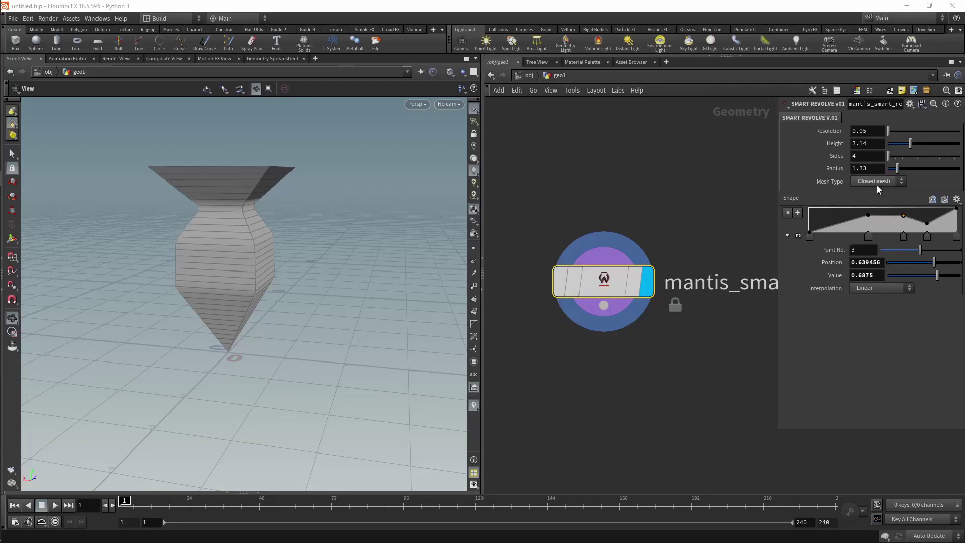
{"action": "left_click_drag", "start_coordinate": [333, 200], "coordinate": [336, 213]}
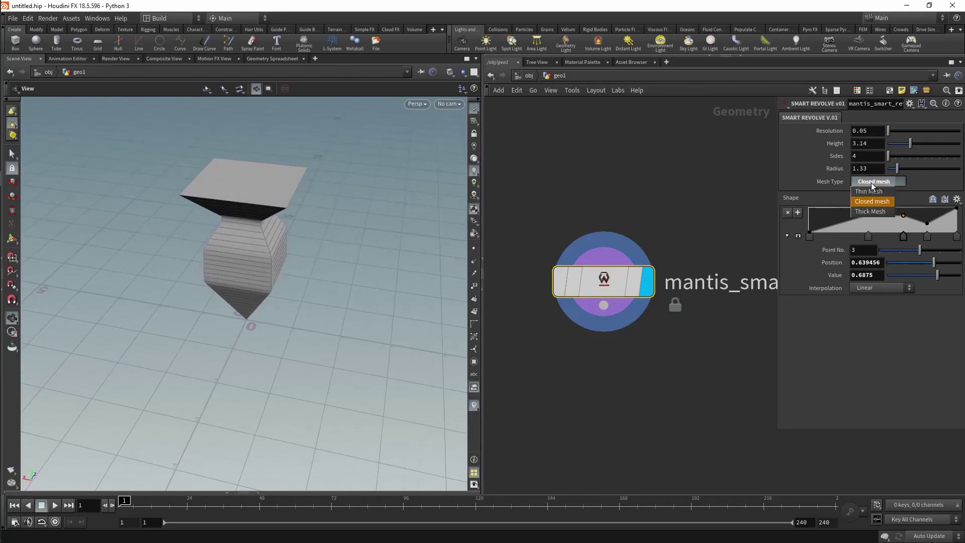
Step: Try Thin Mesh, then settle on Thick Mesh for a thick-walled vase
{"action": "left_click", "coordinate": [872, 182]}
{"action": "left_click", "coordinate": [876, 191]}
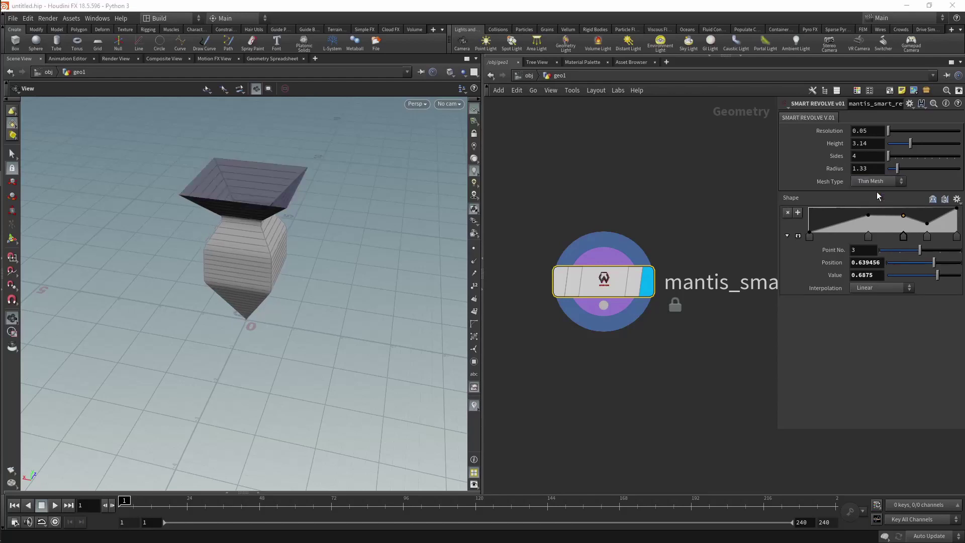
{"action": "left_click", "coordinate": [872, 201]}
{"action": "left_click", "coordinate": [877, 182]}
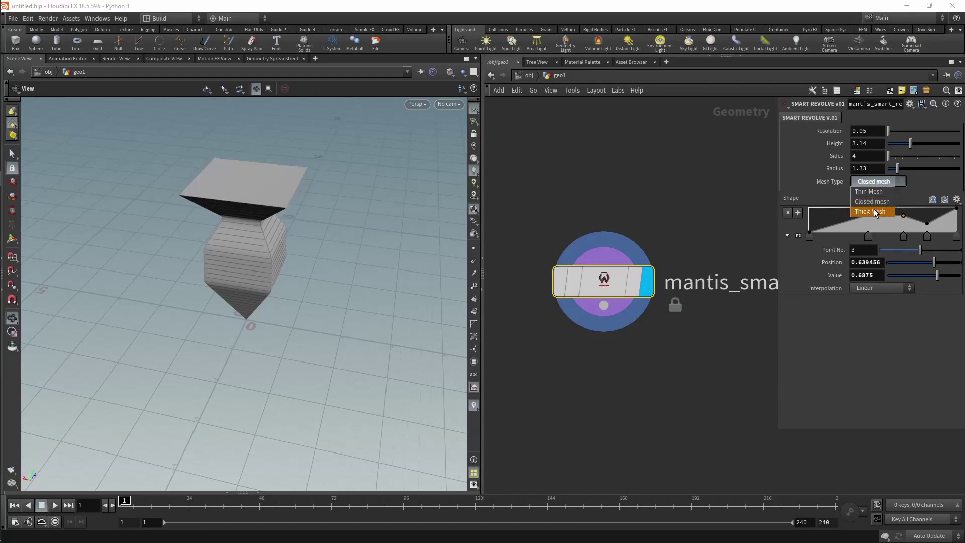
{"action": "left_click", "coordinate": [875, 213]}
{"action": "mouse_move", "coordinate": [272, 220]}
{"action": "left_mouse_down"}
{"action": "mouse_move", "coordinate": [338, 282]}
{"action": "mouse_move", "coordinate": [312, 260]}
{"action": "left_mouse_up"}
Step: Return to object level, turn the Mesh object's display back on and enter its network
{"action": "left_click", "coordinate": [527, 76]}
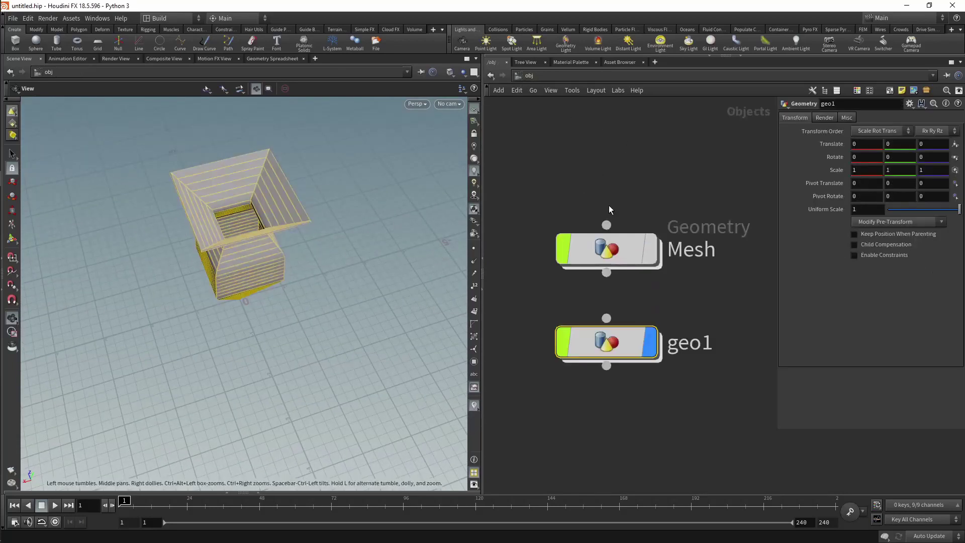
{"action": "left_click", "coordinate": [650, 248]}
{"action": "double_click", "coordinate": [620, 251]}
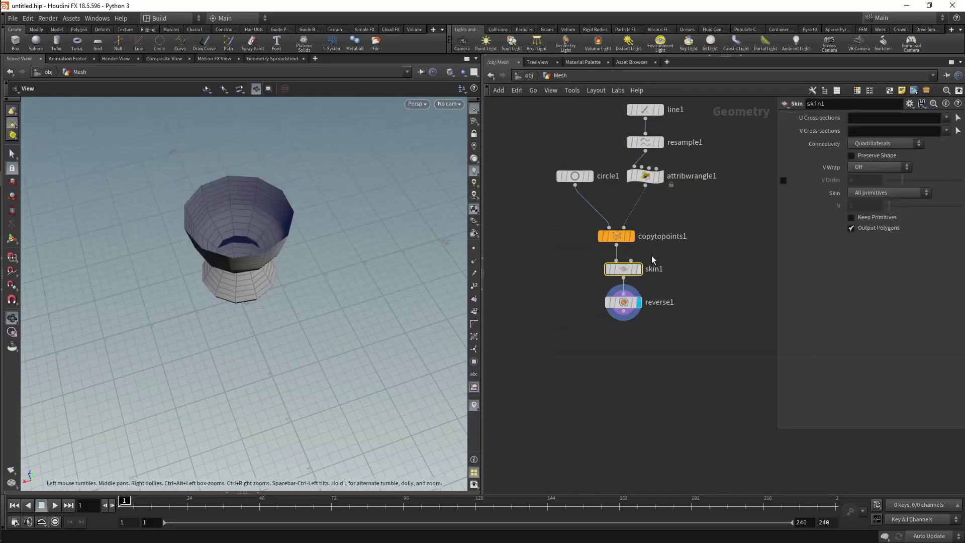
{"action": "scroll", "coordinate": [660, 303], "scroll_direction": "up", "scroll_amount": 3}
{"action": "scroll", "coordinate": [723, 211], "scroll_direction": "down", "scroll_amount": 2}
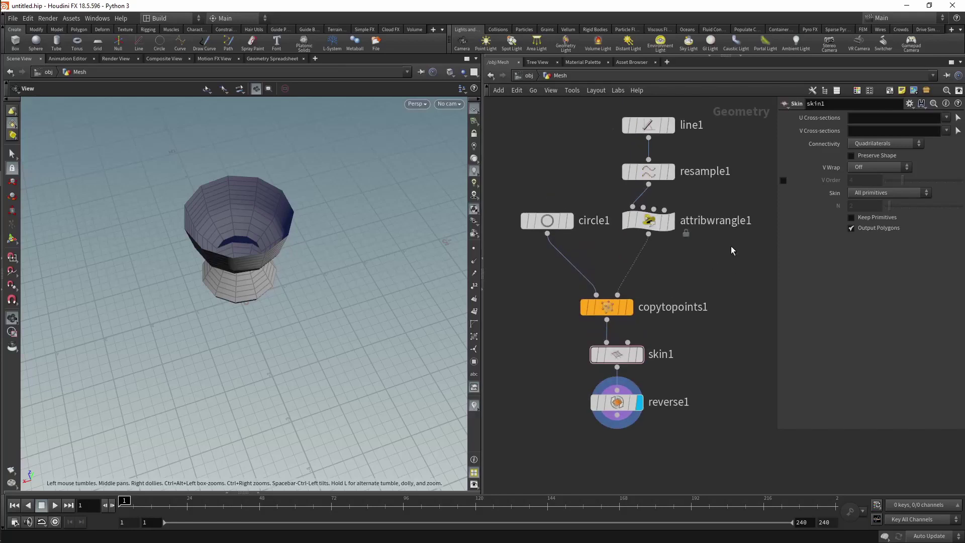
{"action": "scroll", "coordinate": [731, 272], "scroll_direction": "down", "scroll_amount": 3}
{"action": "scroll", "coordinate": [730, 272], "scroll_direction": "up", "scroll_amount": 3}
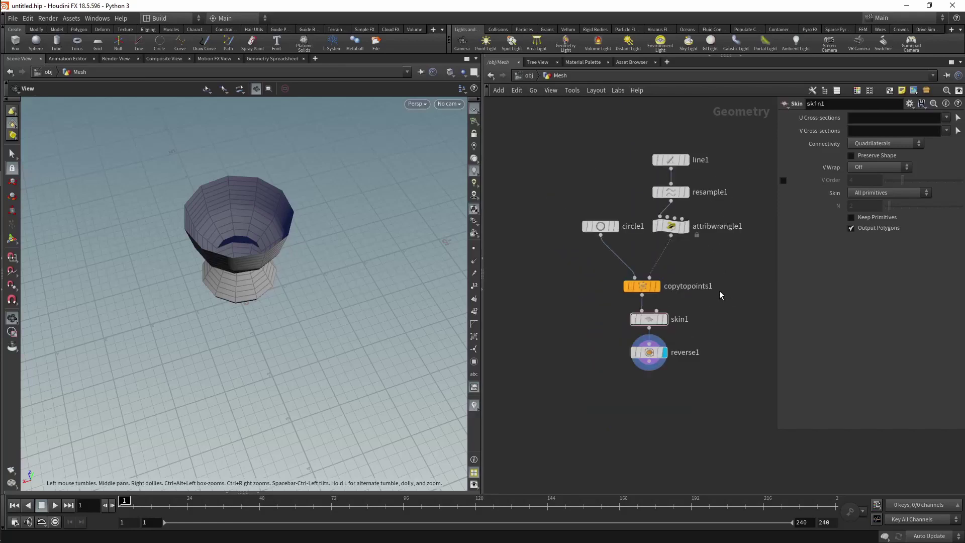
{"action": "left_click_drag", "start_coordinate": [733, 324], "coordinate": [710, 247]}
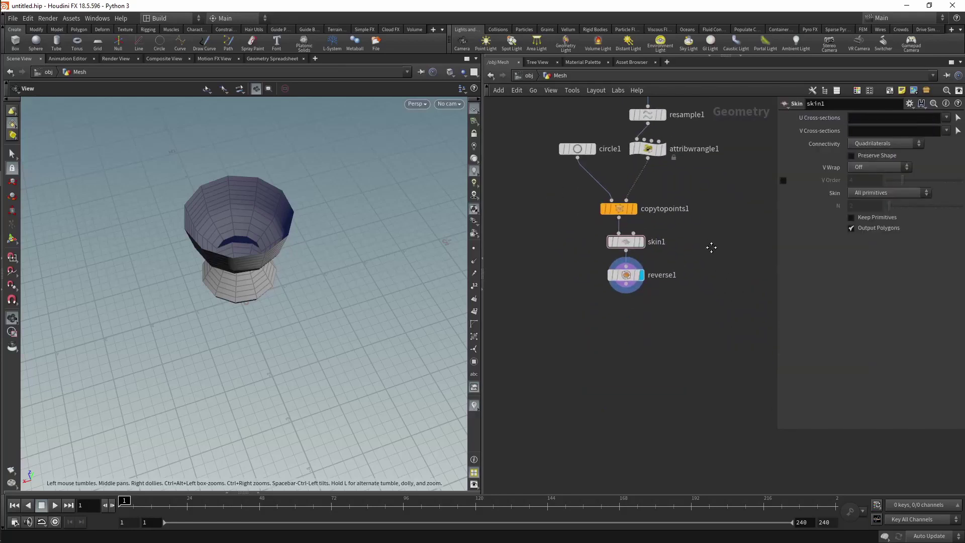
{"action": "scroll", "coordinate": [668, 318], "scroll_direction": "up", "scroll_amount": 2}
{"action": "scroll", "coordinate": [628, 328], "scroll_direction": "down", "scroll_amount": 2}
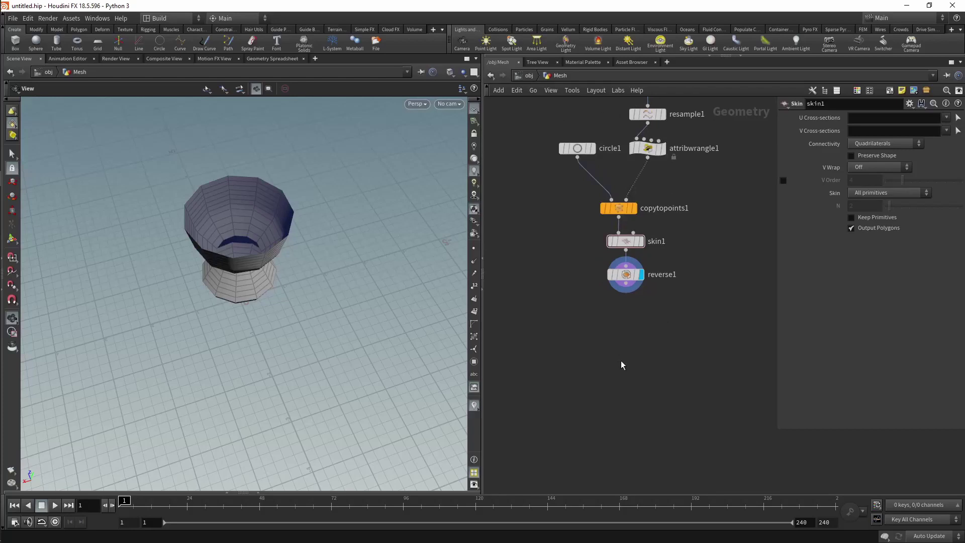
Step: Add an unconnected Switch node, switch1, and place it below reverse1
{"action": "key", "text": "Tab"}
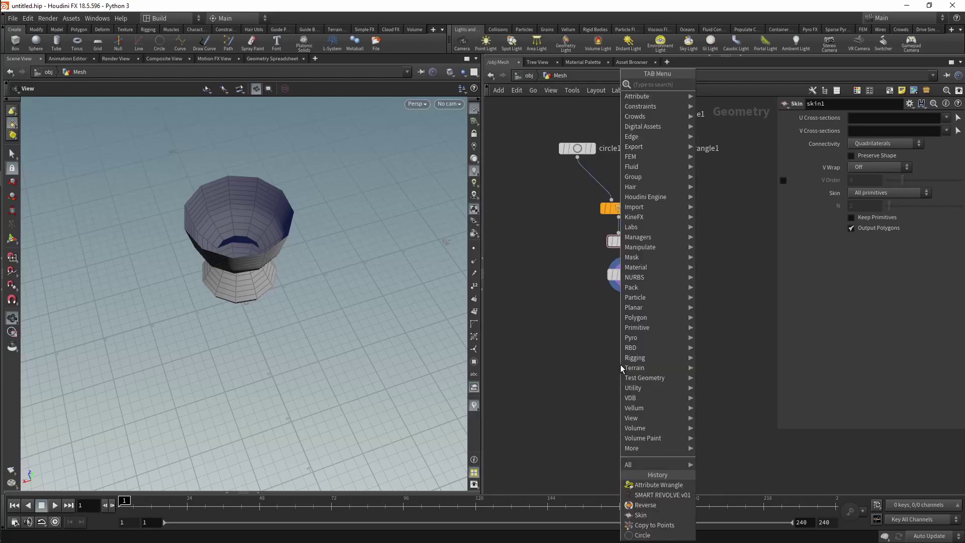
{"action": "type", "text": "swit"}
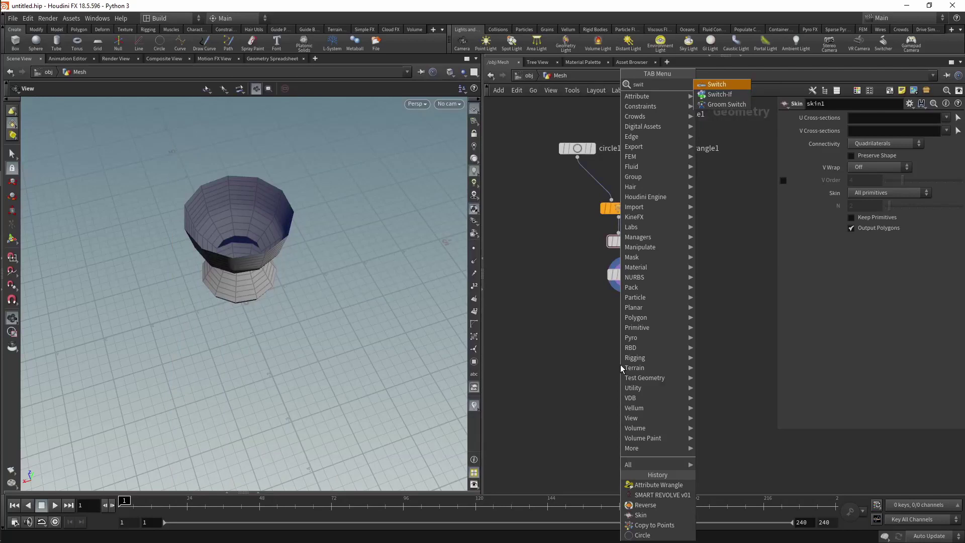
{"action": "key", "text": "Escape"}
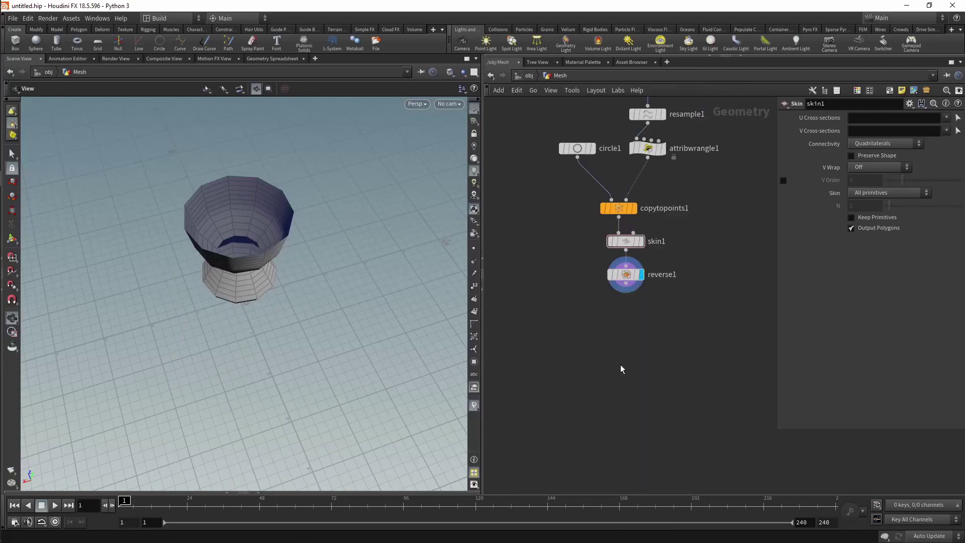
{"action": "left_click", "coordinate": [618, 374]}
{"action": "right_click", "coordinate": [640, 346]}
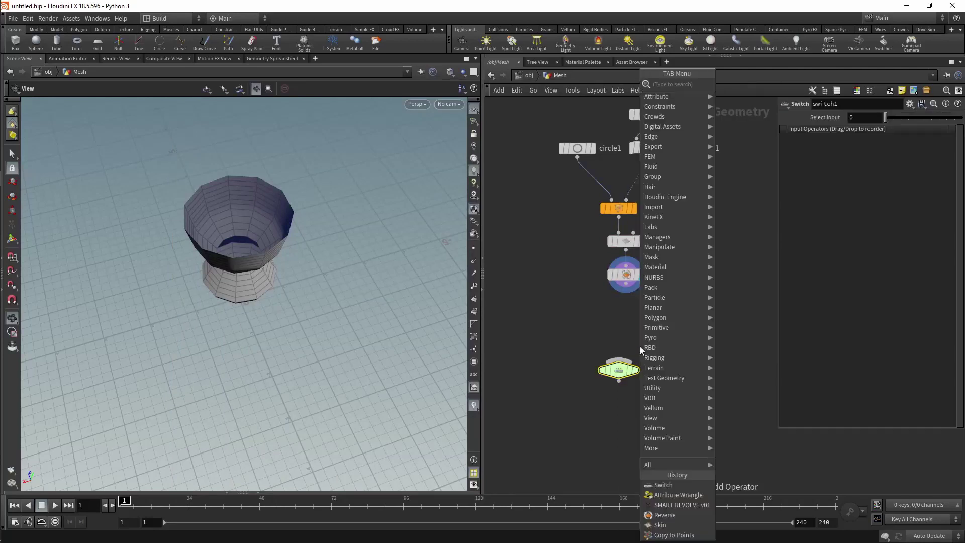
{"action": "key", "text": "Escape"}
{"action": "scroll", "coordinate": [611, 351], "scroll_direction": "up", "scroll_amount": 3}
{"action": "scroll", "coordinate": [615, 382], "scroll_direction": "up", "scroll_amount": 3}
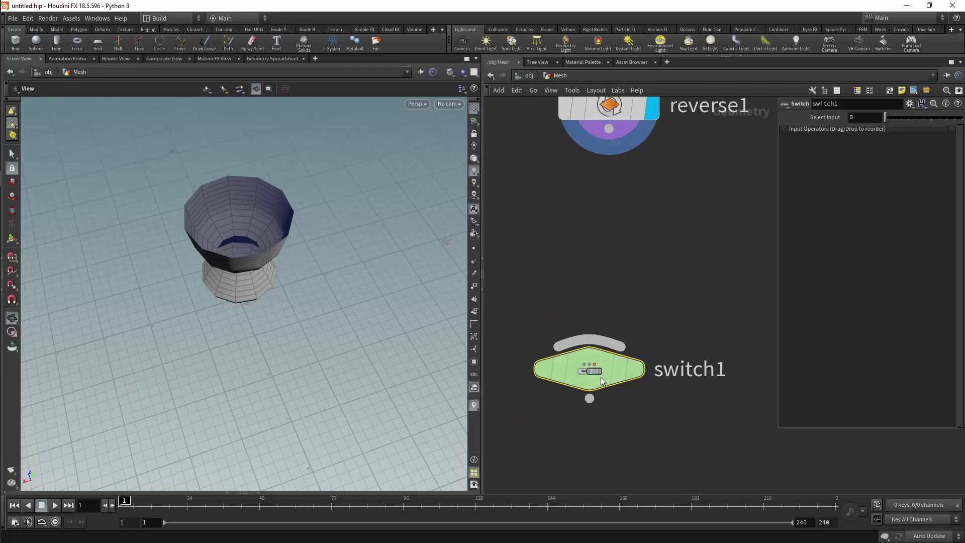
{"action": "scroll", "coordinate": [614, 366], "scroll_direction": "down", "scroll_amount": 2}
{"action": "scroll", "coordinate": [614, 346], "scroll_direction": "down", "scroll_amount": 2}
{"action": "scroll", "coordinate": [613, 326], "scroll_direction": "down", "scroll_amount": 2}
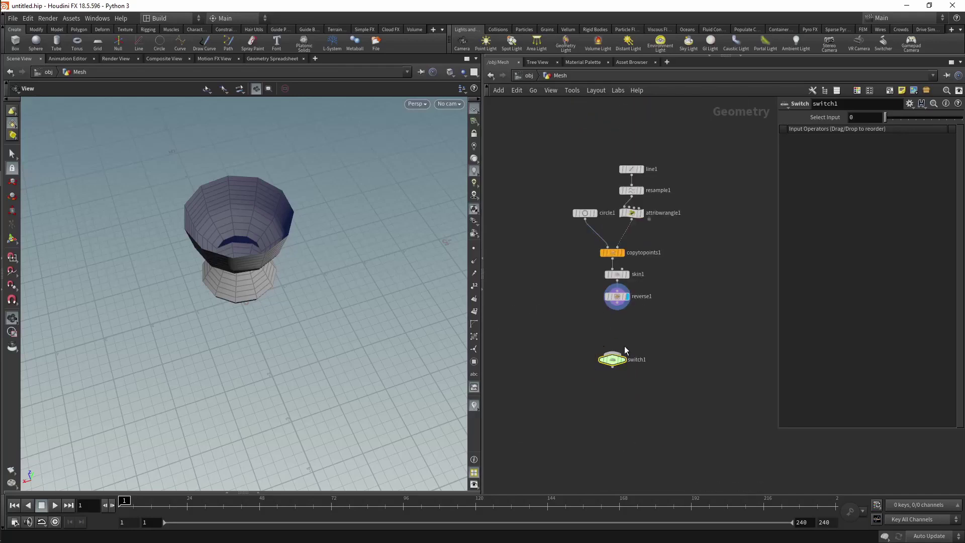
{"action": "left_click_drag", "start_coordinate": [613, 360], "coordinate": [619, 401]}
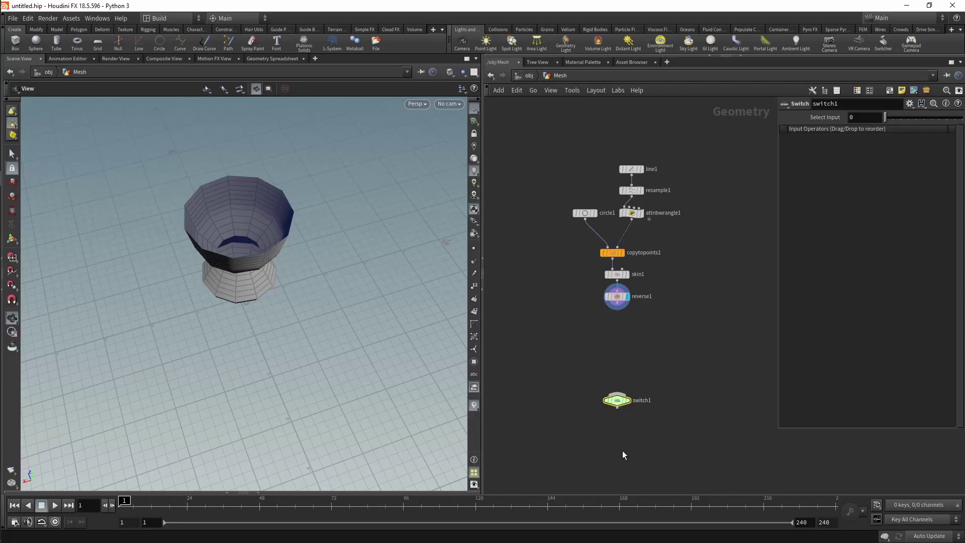
{"action": "scroll", "coordinate": [619, 402], "scroll_direction": "up", "scroll_amount": 3}
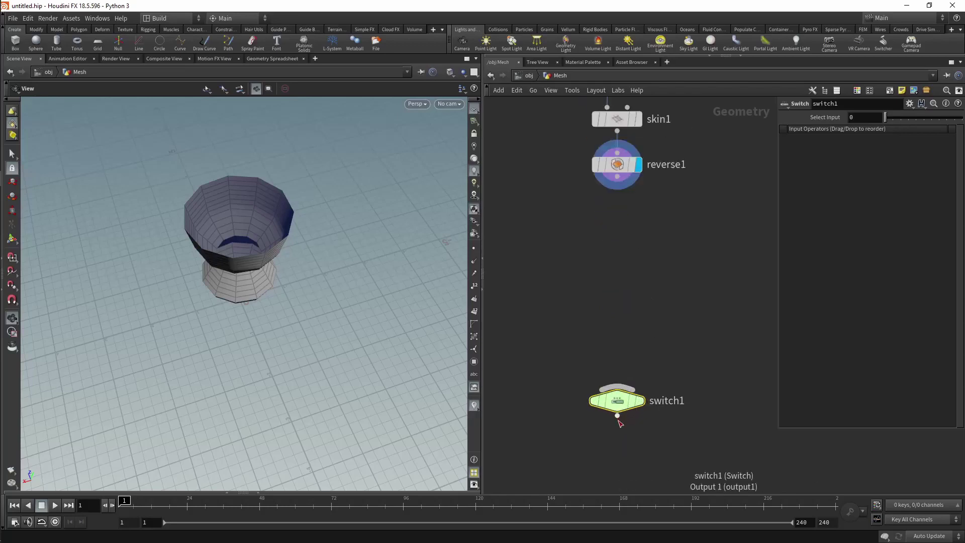
{"action": "scroll", "coordinate": [621, 387], "scroll_direction": "up", "scroll_amount": 3}
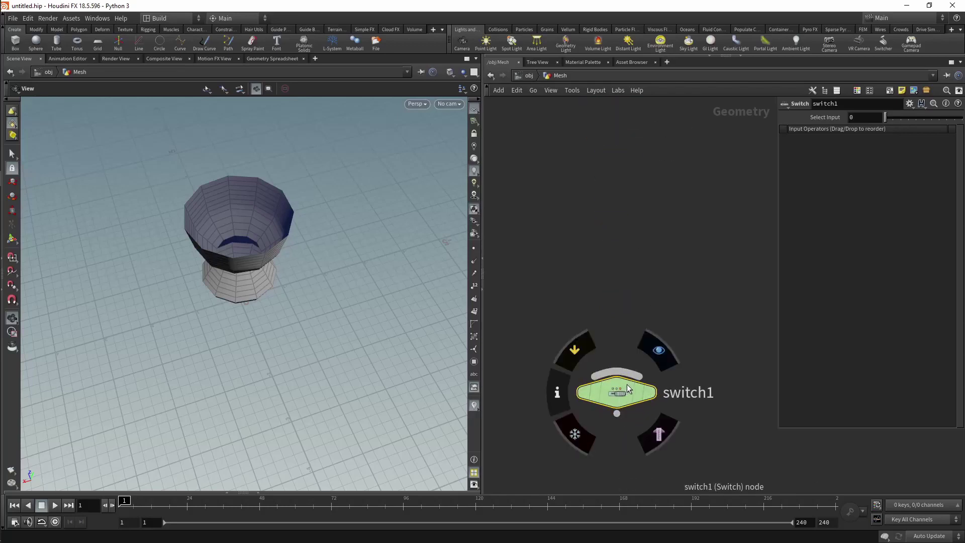
Step: Add a sphere1 node and wire it into switch1 as its first input
{"action": "scroll", "coordinate": [626, 384], "scroll_direction": "down", "scroll_amount": 2}
{"action": "scroll", "coordinate": [628, 409], "scroll_direction": "down", "scroll_amount": 2}
{"action": "key", "text": "Tab"}
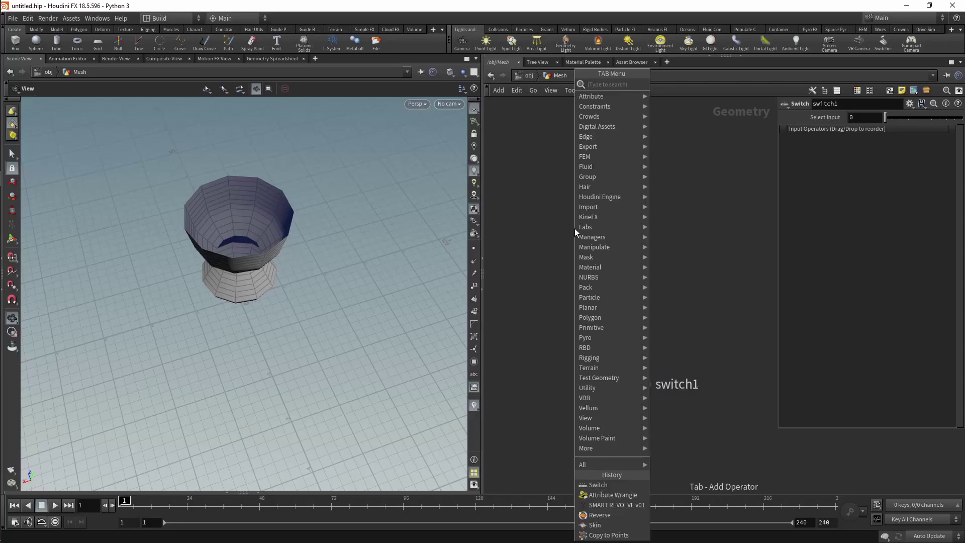
{"action": "type", "text": "sp"}
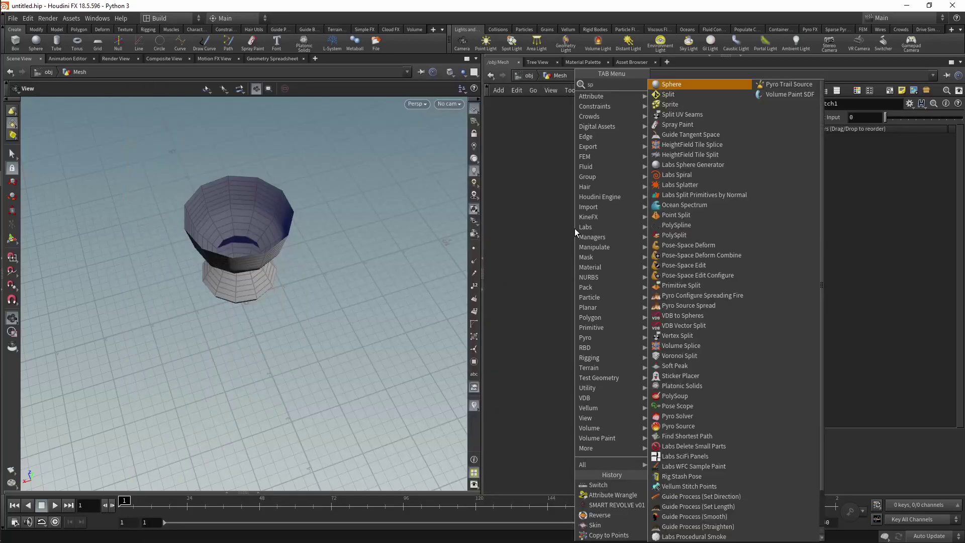
{"action": "key", "text": "Return"}
{"action": "left_click", "coordinate": [575, 228]}
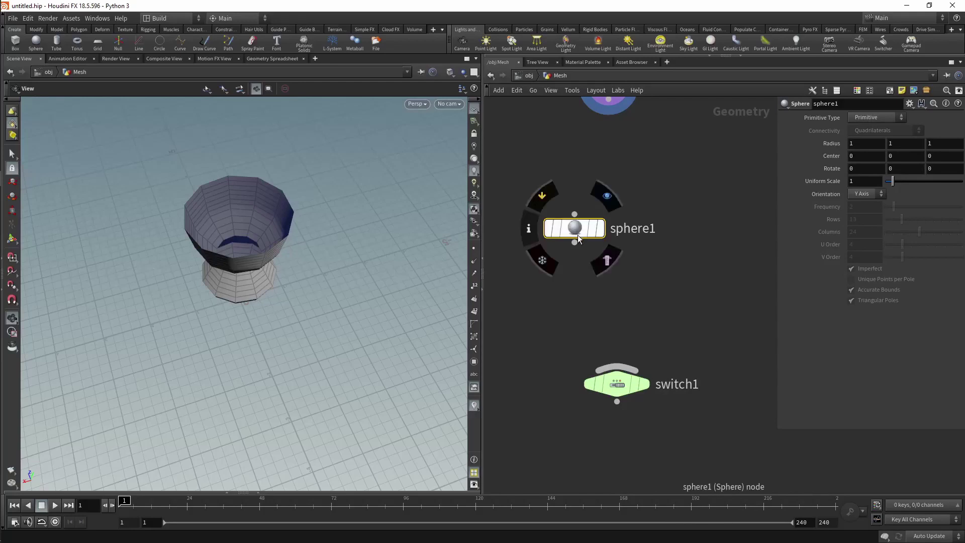
{"action": "left_click_drag", "start_coordinate": [574, 242], "coordinate": [616, 366]}
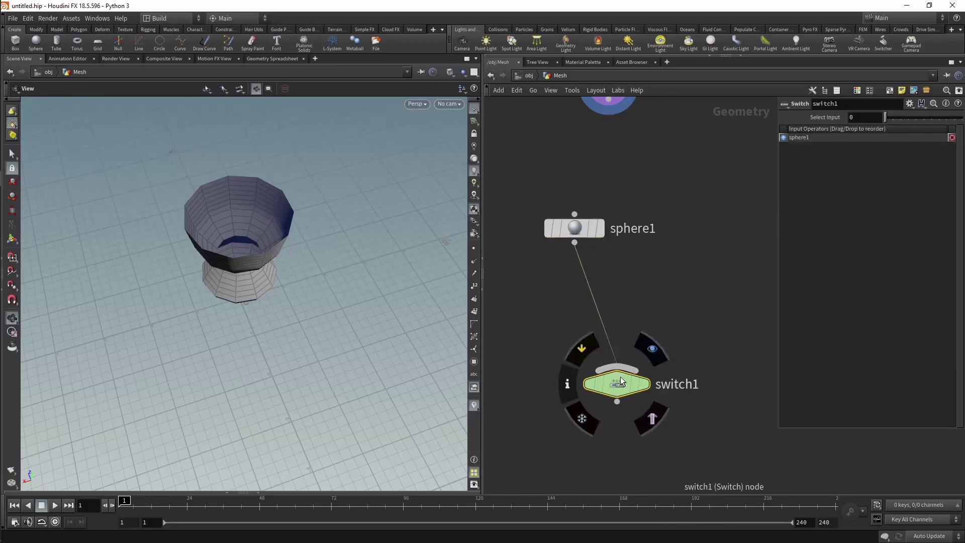
{"action": "left_click_drag", "start_coordinate": [574, 228], "coordinate": [528, 234]}
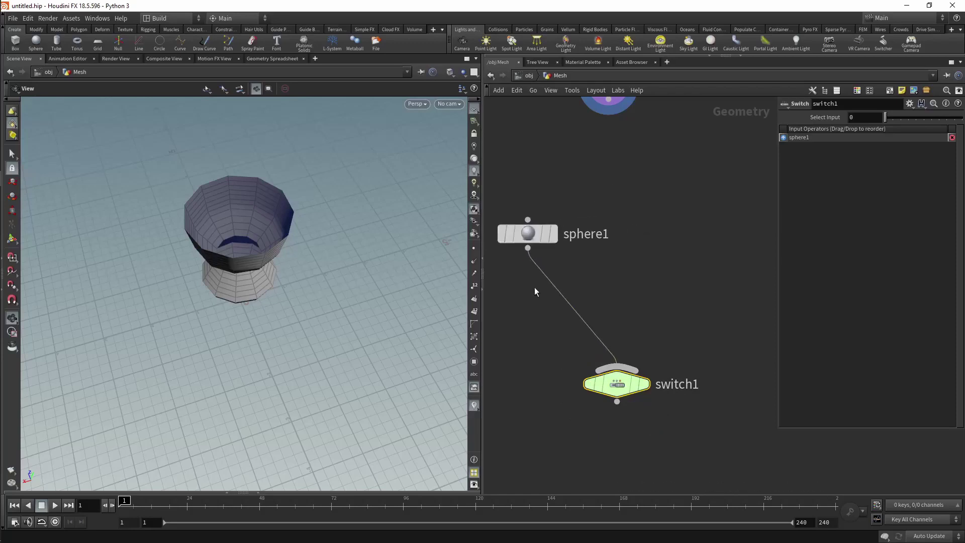
Step: Add box1 beside sphere1 and wire it into switch1 as the second input
{"action": "key", "text": "Tab"}
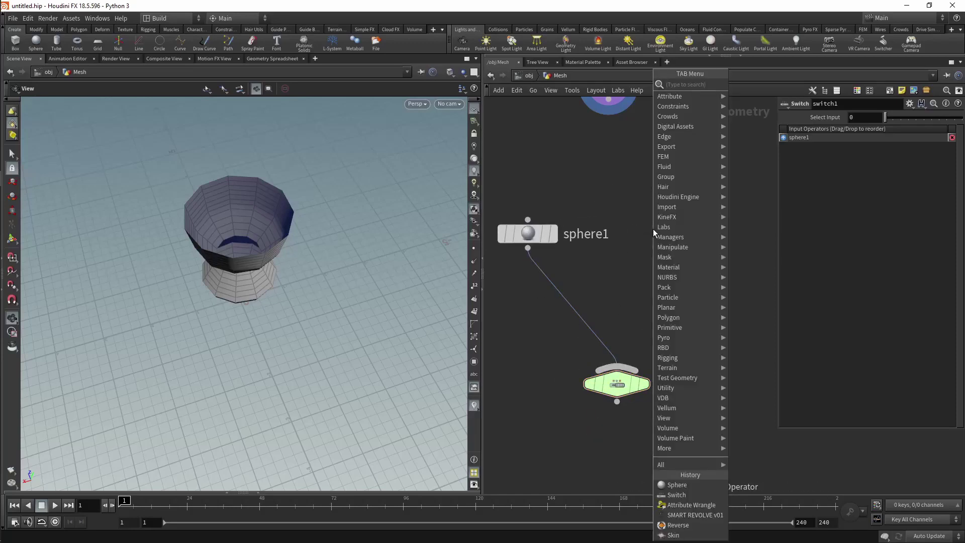
{"action": "type", "text": "box"}
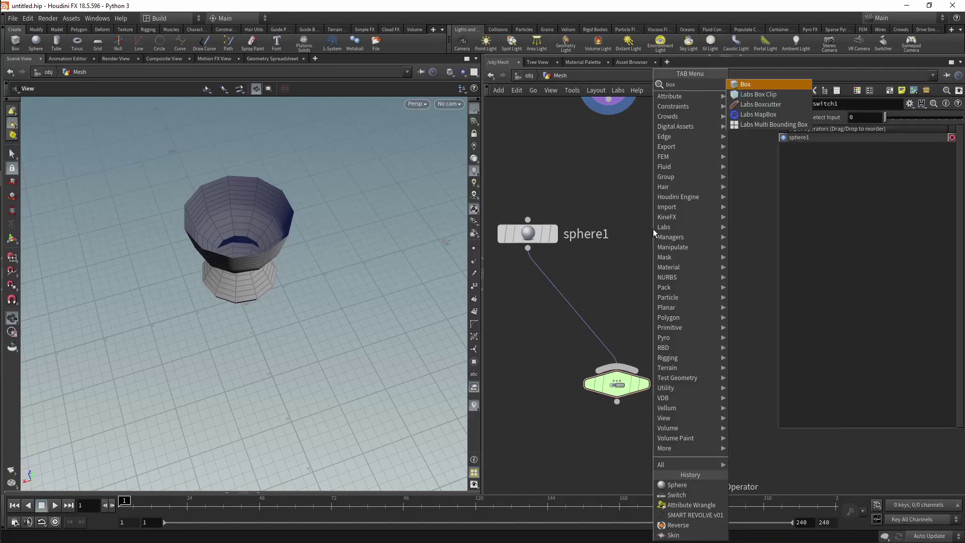
{"action": "key", "text": "Return"}
{"action": "left_click", "coordinate": [652, 228]}
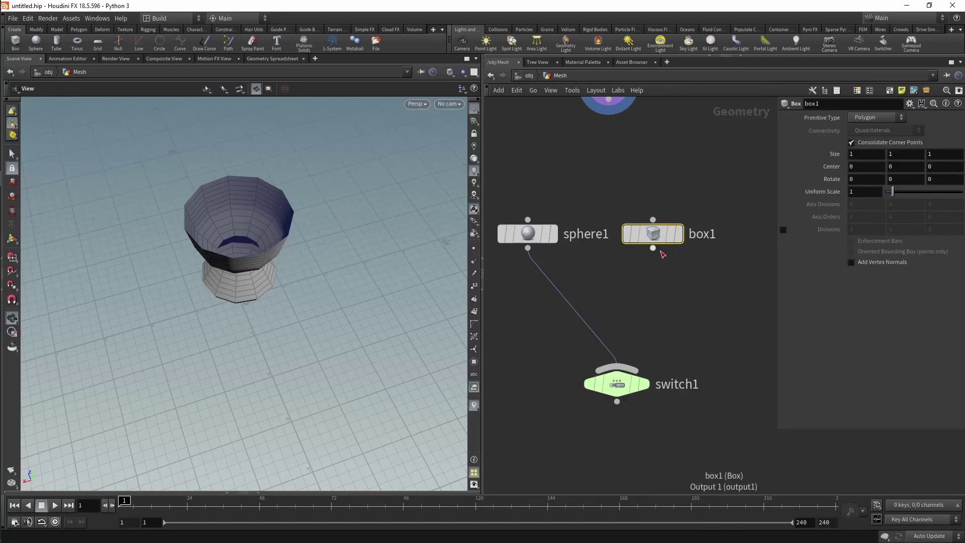
{"action": "left_click_drag", "start_coordinate": [653, 247], "coordinate": [620, 384]}
Step: Display switch1 and set its Select Input to 1 to show the box
{"action": "left_click", "coordinate": [645, 384]}
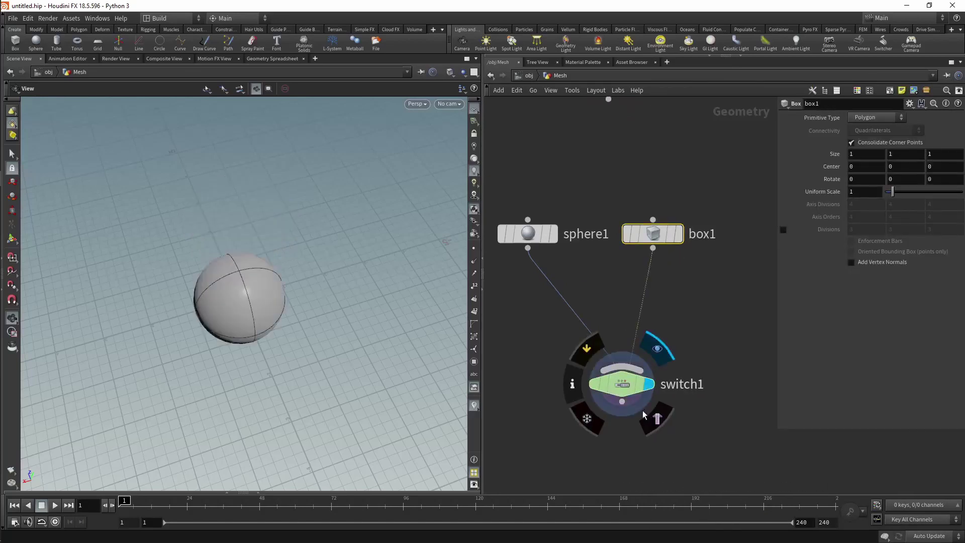
{"action": "left_click", "coordinate": [626, 339]}
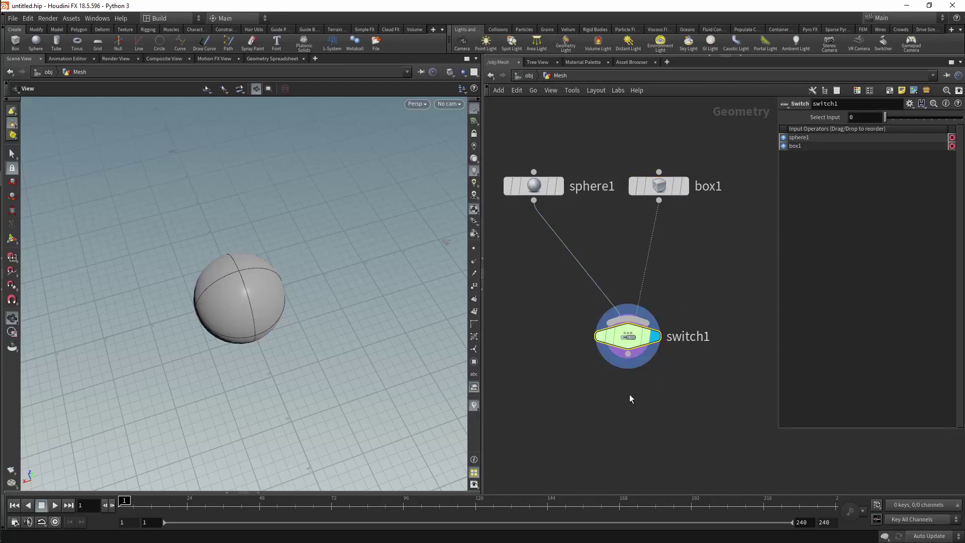
{"action": "left_click_drag", "start_coordinate": [402, 324], "coordinate": [408, 332], "text": "alt"}
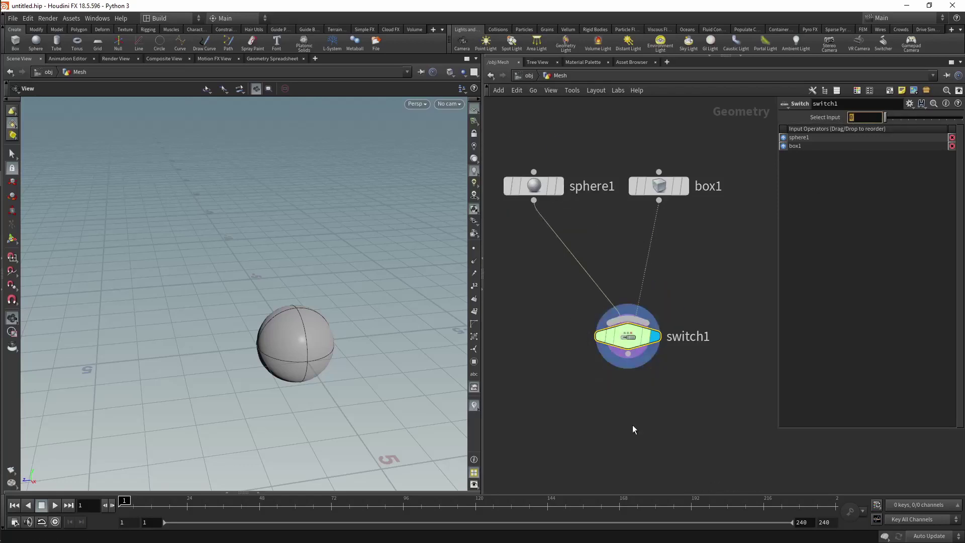
{"action": "left_click_drag", "start_coordinate": [886, 117], "coordinate": [892, 121]}
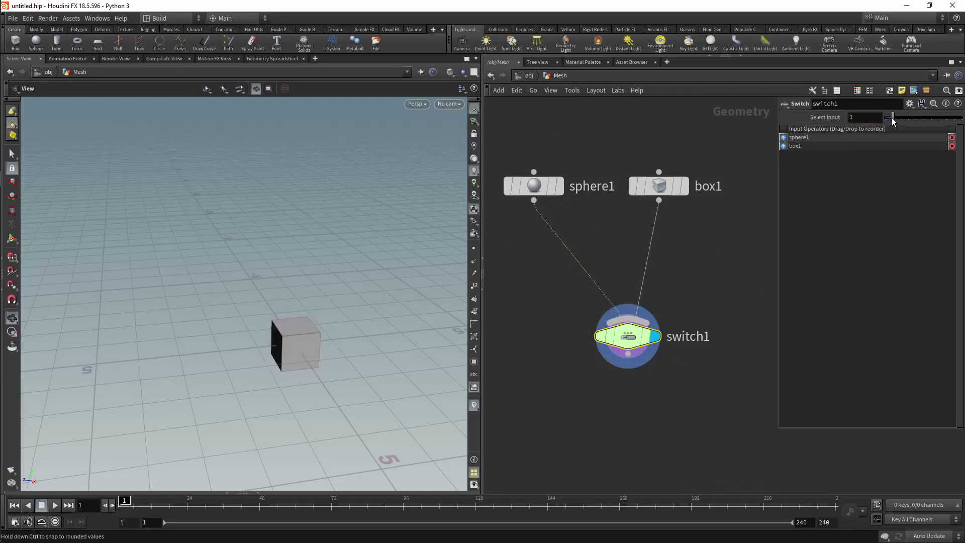
{"action": "left_click_drag", "start_coordinate": [351, 341], "coordinate": [282, 296]}
Step: Add tube1 as switch1's third input and cycle Select Input through box, tube and sphere
{"action": "key", "text": "Tab"}
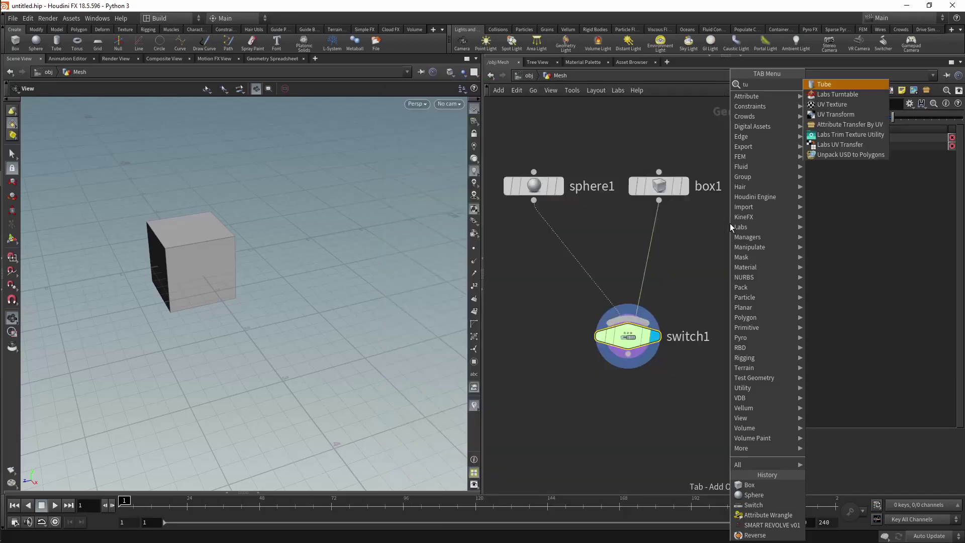
{"action": "key", "text": "Escape"}
{"action": "left_click", "coordinate": [731, 228]}
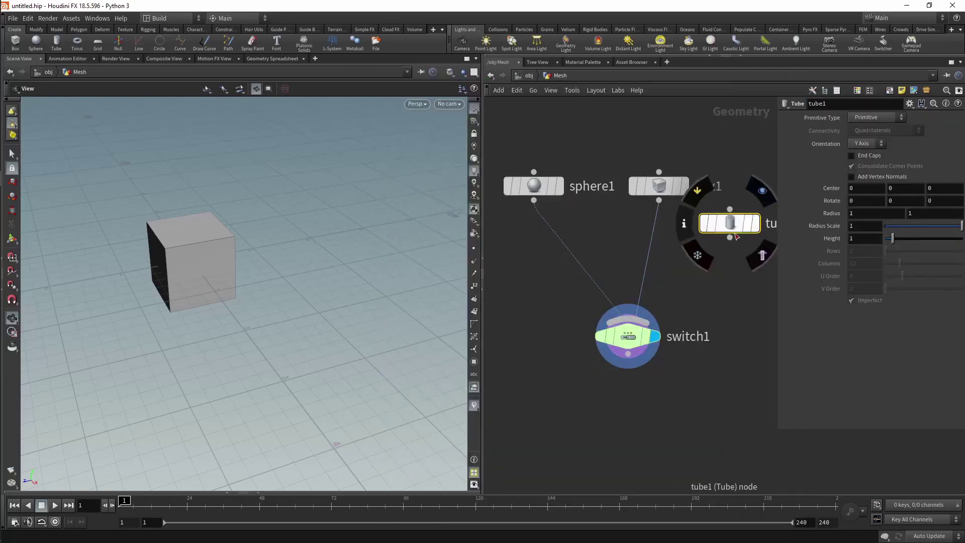
{"action": "left_click_drag", "start_coordinate": [730, 237], "coordinate": [638, 335]}
{"action": "left_click", "coordinate": [637, 334]}
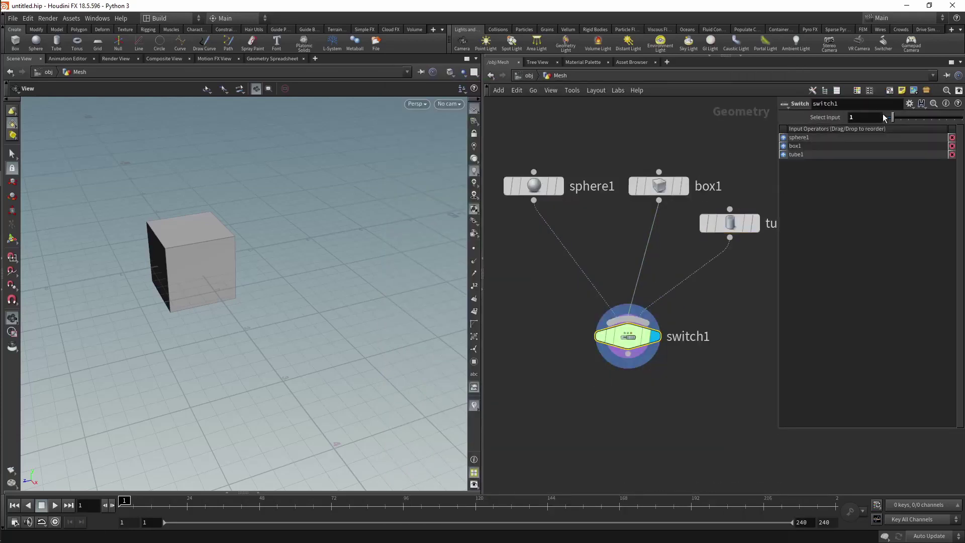
{"action": "mouse_move", "coordinate": [884, 118]}
{"action": "left_mouse_down"}
{"action": "mouse_move", "coordinate": [900, 120]}
{"action": "mouse_move", "coordinate": [891, 122]}
{"action": "left_mouse_up"}
{"action": "scroll", "coordinate": [666, 372], "scroll_direction": "down", "scroll_amount": 3}
Step: Delete the sphere1, box1 and tube1 test nodes
{"action": "left_click_drag", "start_coordinate": [568, 264], "coordinate": [773, 310]}
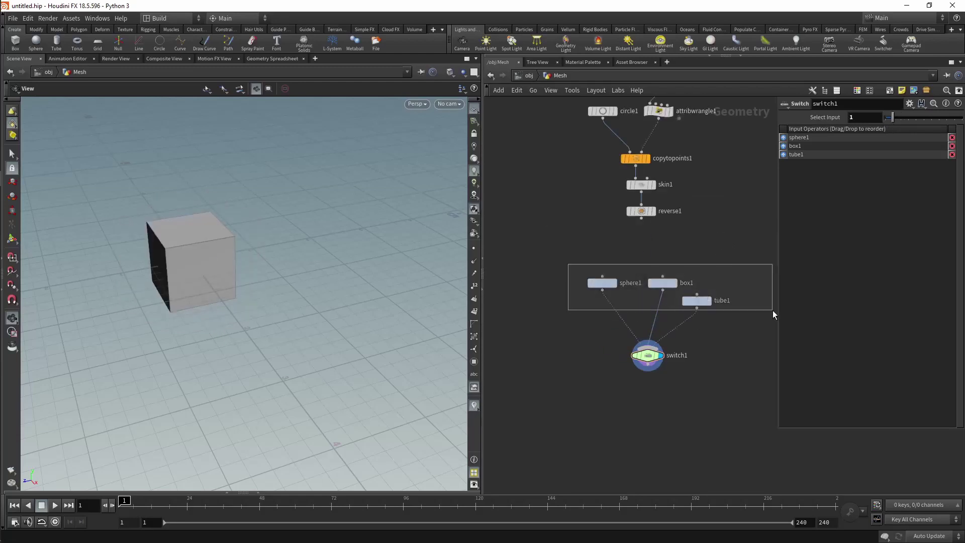
{"action": "key", "text": "Delete"}
{"action": "scroll", "coordinate": [726, 300], "scroll_direction": "up", "scroll_amount": 3}
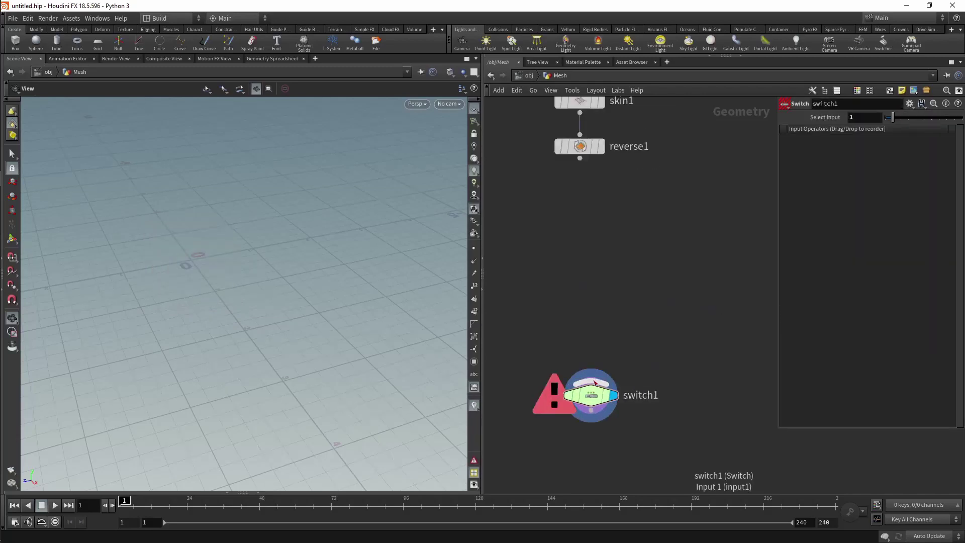
Step: Move switch1 up so it sits just under reverse1
{"action": "left_click_drag", "start_coordinate": [594, 383], "coordinate": [593, 276]}
{"action": "scroll", "coordinate": [619, 246], "scroll_direction": "up", "scroll_amount": 1}
{"action": "middle_click_drag", "start_coordinate": [638, 219], "coordinate": [665, 338]}
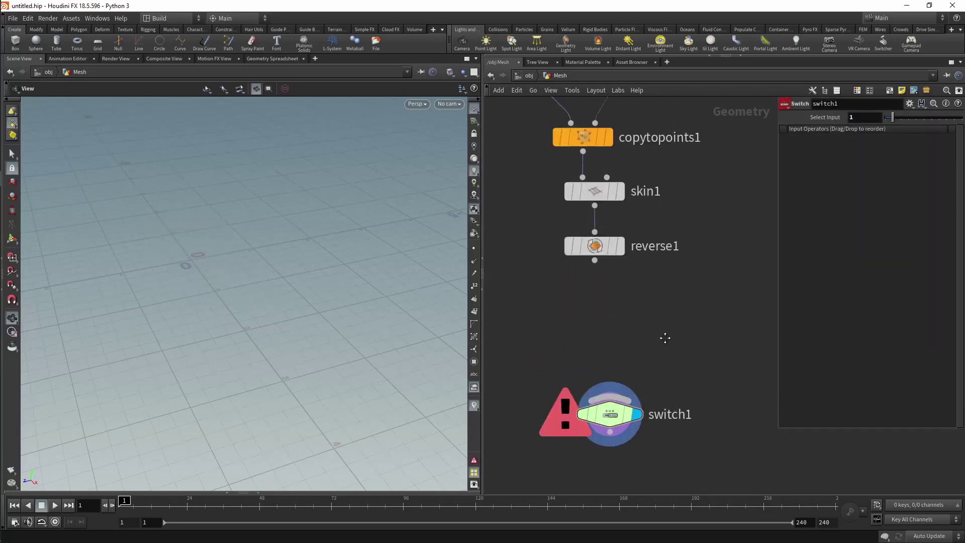
{"action": "left_click_drag", "start_coordinate": [618, 418], "coordinate": [602, 421]}
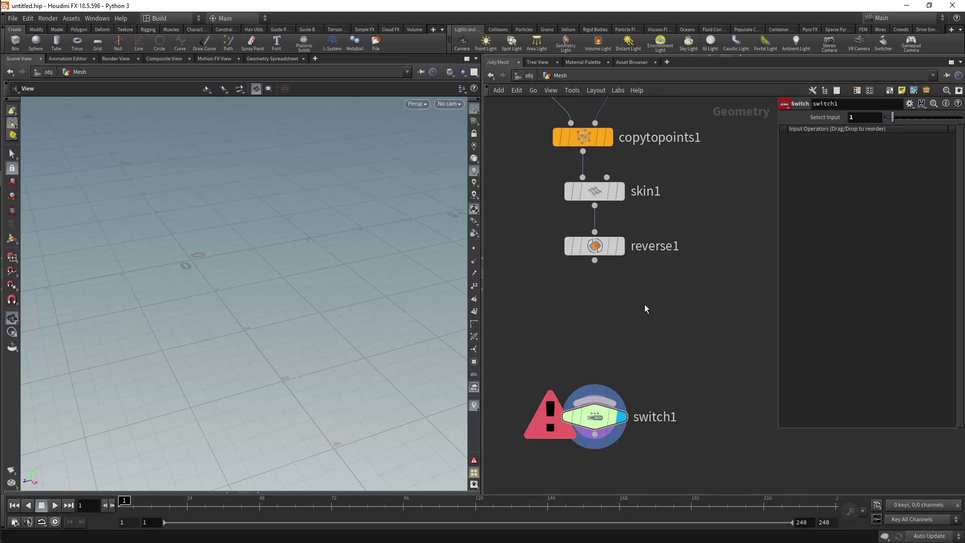
Step: Add a PolyFill node below reverse1, wire reverse1 into it and display it
{"action": "key", "text": "Tab"}
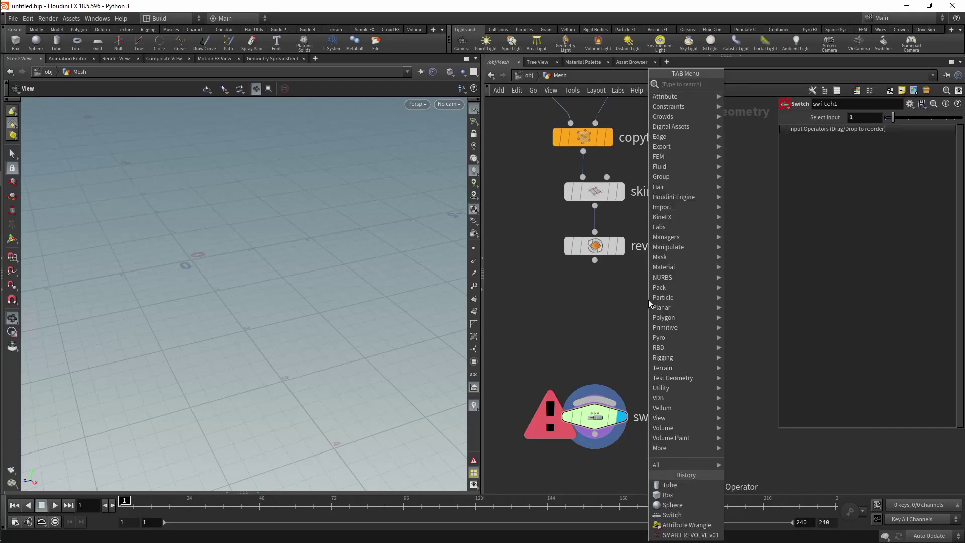
{"action": "type", "text": "pi"}
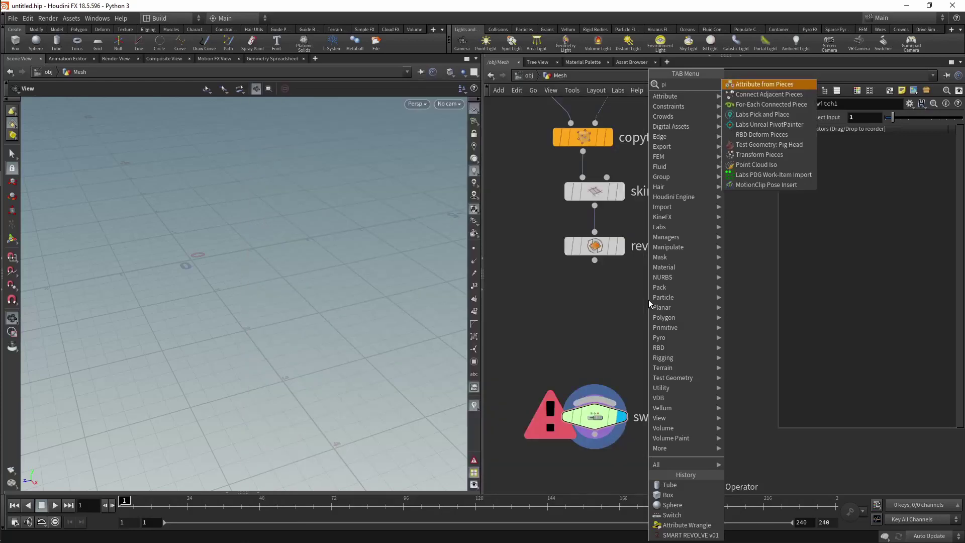
{"action": "key", "text": "BackSpace"}
{"action": "type", "text": "oly"}
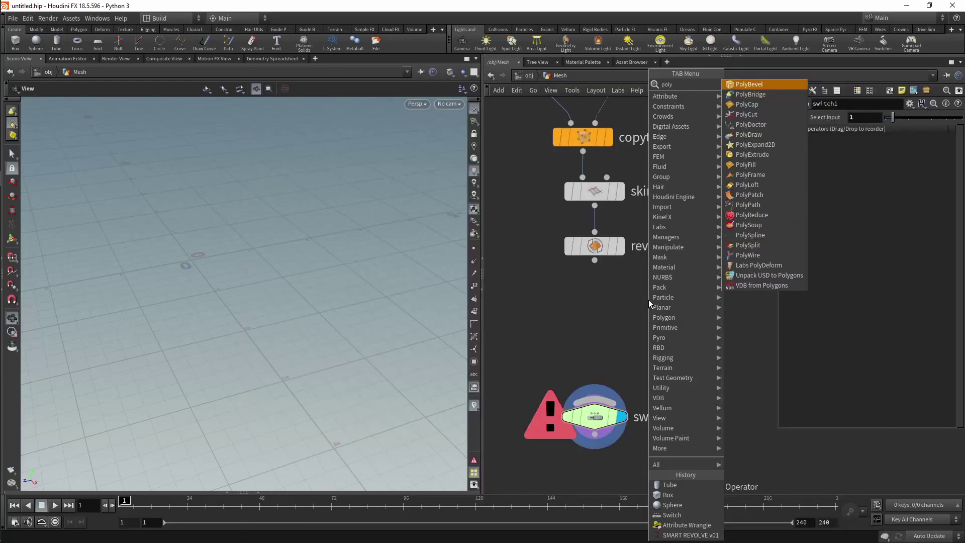
{"action": "key", "text": "Down"}
{"action": "key", "text": "Down"}
{"action": "key", "text": "Down"}
{"action": "key", "text": "Down"}
{"action": "key", "text": "Down"}
{"action": "key", "text": "Down"}
{"action": "key", "text": "Down"}
{"action": "key", "text": "Down"}
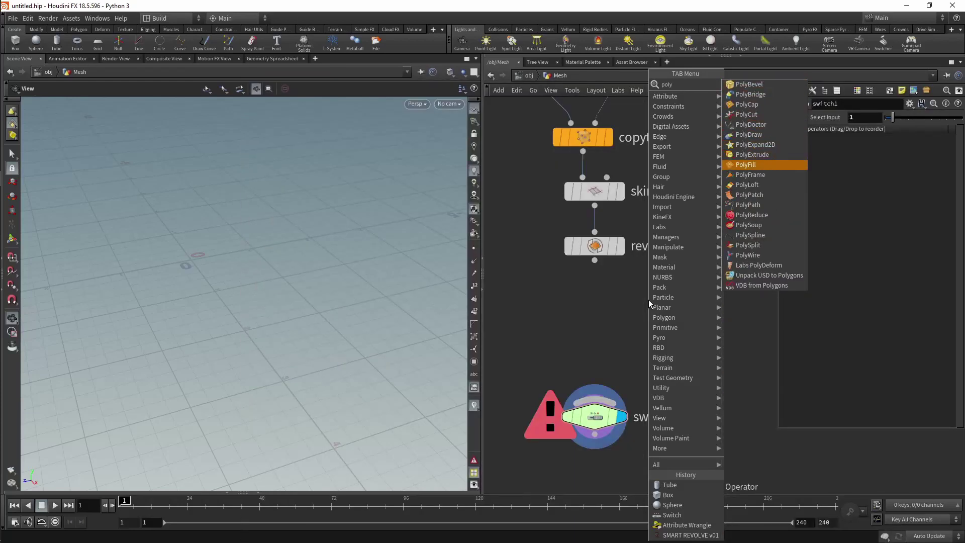
{"action": "key", "text": "Return"}
{"action": "left_click", "coordinate": [648, 300]}
{"action": "left_click_drag", "start_coordinate": [649, 299], "coordinate": [664, 324]}
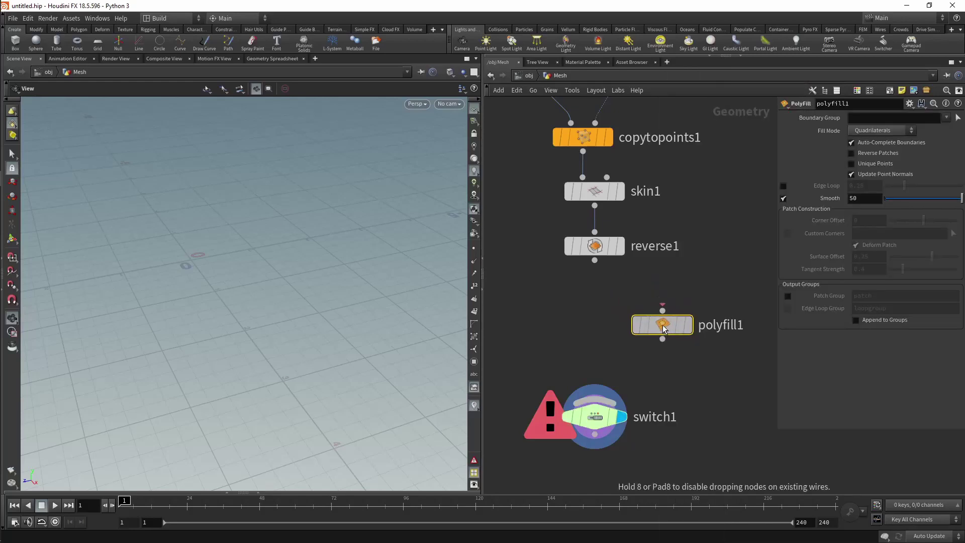
{"action": "left_click_drag", "start_coordinate": [273, 215], "coordinate": [432, 237]}
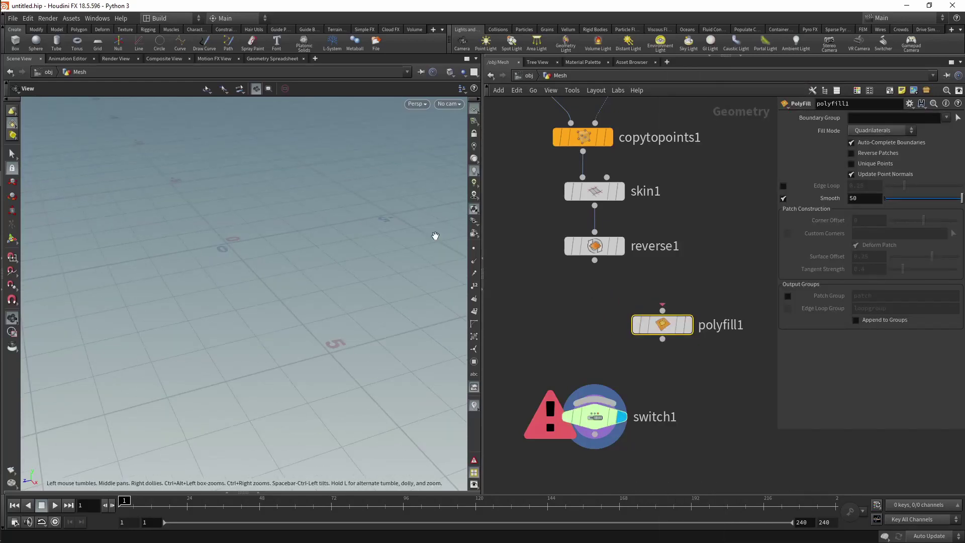
{"action": "left_click", "coordinate": [621, 249]}
{"action": "mouse_move", "coordinate": [663, 325]}
{"action": "left_mouse_down"}
{"action": "mouse_move", "coordinate": [683, 351]}
{"action": "mouse_move", "coordinate": [595, 260]}
{"action": "left_mouse_up"}
{"action": "left_click", "coordinate": [706, 352]}
{"action": "left_click_drag", "start_coordinate": [688, 355], "coordinate": [681, 336]}
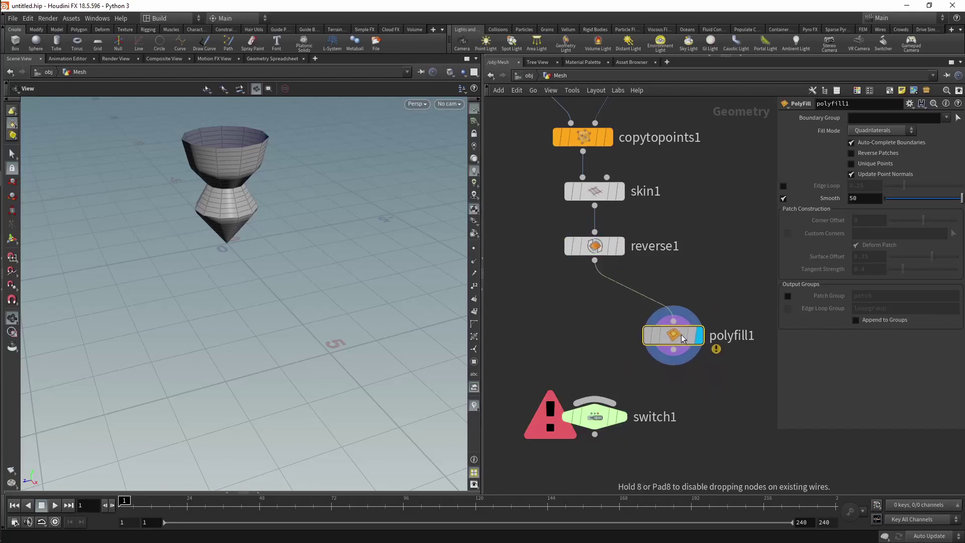
Step: Set polyfill1's Fill Mode to Single Polygon and view the capped top
{"action": "left_click", "coordinate": [876, 131]}
{"action": "left_click", "coordinate": [876, 132]}
{"action": "scroll", "coordinate": [259, 158], "scroll_direction": "up", "scroll_amount": 2}
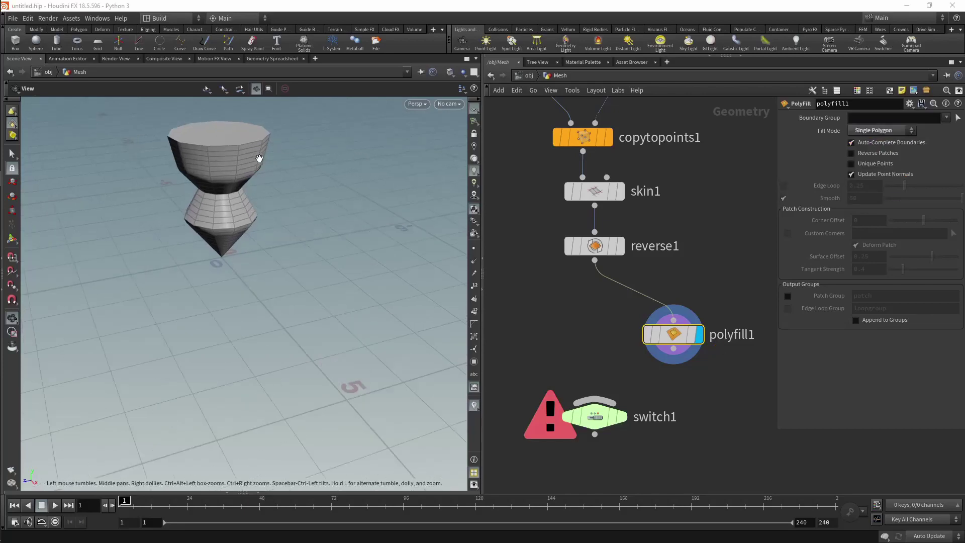
{"action": "scroll", "coordinate": [260, 158], "scroll_direction": "up", "scroll_amount": 2}
{"action": "mouse_move", "coordinate": [248, 230]}
{"action": "left_mouse_down"}
{"action": "mouse_move", "coordinate": [275, 246]}
{"action": "mouse_move", "coordinate": [360, 166]}
{"action": "mouse_move", "coordinate": [323, 269]}
{"action": "mouse_move", "coordinate": [274, 302]}
{"action": "mouse_move", "coordinate": [301, 282]}
{"action": "left_mouse_up"}
Step: Raise the first point of attribwrangle1's Shape ramp to widen the base
{"action": "middle_click_drag", "start_coordinate": [653, 130], "coordinate": [665, 333]}
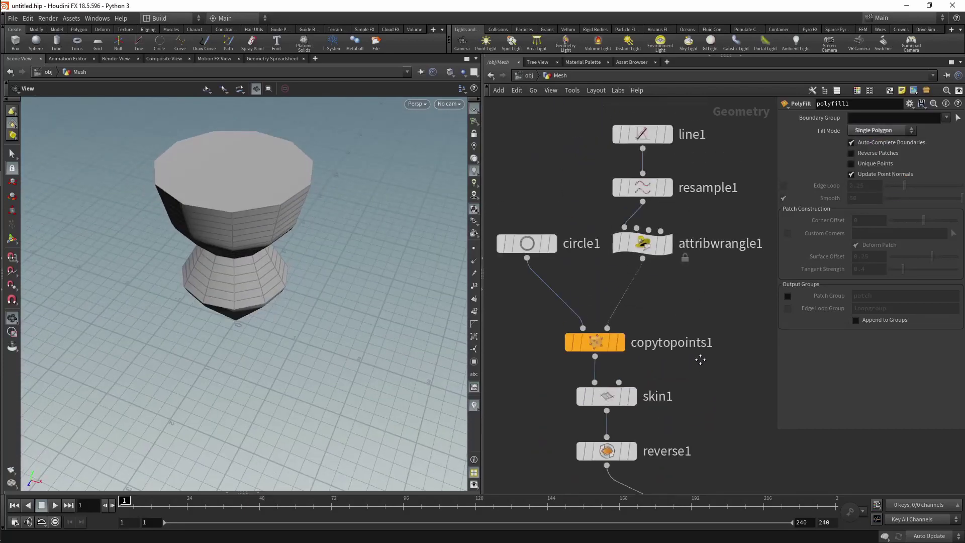
{"action": "left_click", "coordinate": [642, 243]}
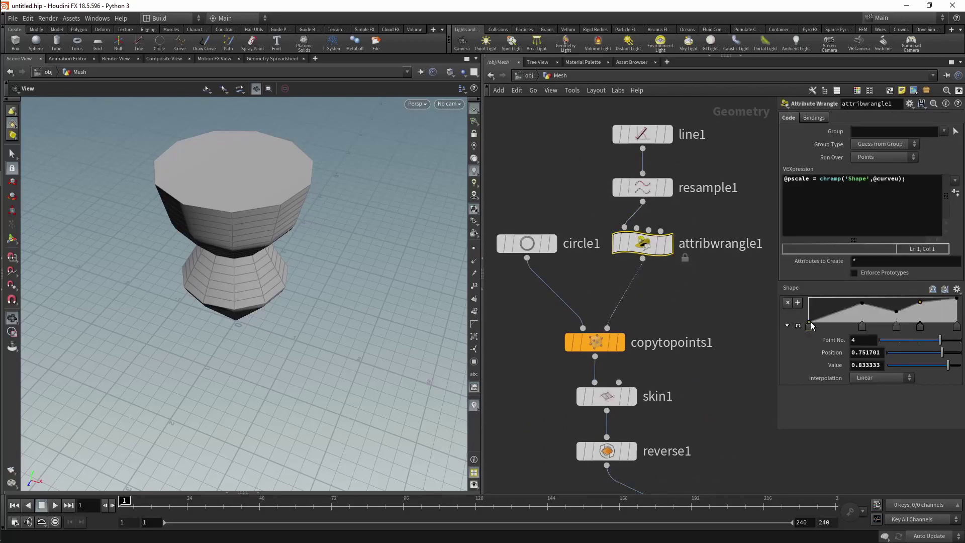
{"action": "left_click_drag", "start_coordinate": [810, 322], "coordinate": [809, 303]}
{"action": "mouse_move", "coordinate": [377, 249]}
{"action": "left_mouse_down"}
{"action": "mouse_move", "coordinate": [362, 239]}
{"action": "mouse_move", "coordinate": [390, 166]}
{"action": "mouse_move", "coordinate": [300, 308]}
{"action": "mouse_move", "coordinate": [323, 239]}
{"action": "mouse_move", "coordinate": [390, 191]}
{"action": "mouse_move", "coordinate": [396, 216]}
{"action": "mouse_move", "coordinate": [340, 246]}
{"action": "left_mouse_up"}
Step: Compare reverse1's open mesh with polyfill1's capped mesh, leaving polyfill1 displayed and moved right
{"action": "middle_click_drag", "start_coordinate": [648, 407], "coordinate": [649, 209]}
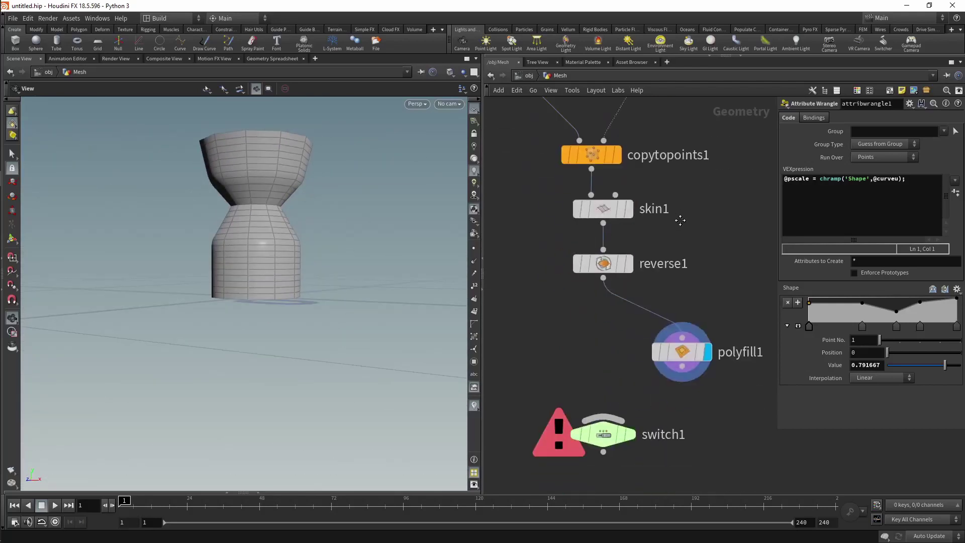
{"action": "left_click", "coordinate": [631, 258]}
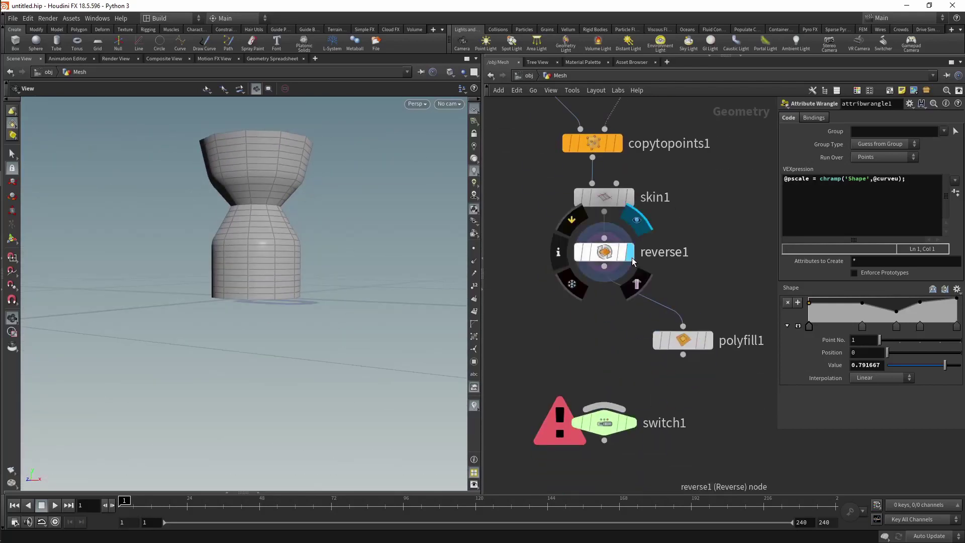
{"action": "mouse_move", "coordinate": [293, 201]}
{"action": "left_mouse_down"}
{"action": "mouse_move", "coordinate": [279, 274]}
{"action": "mouse_move", "coordinate": [278, 261]}
{"action": "left_mouse_up"}
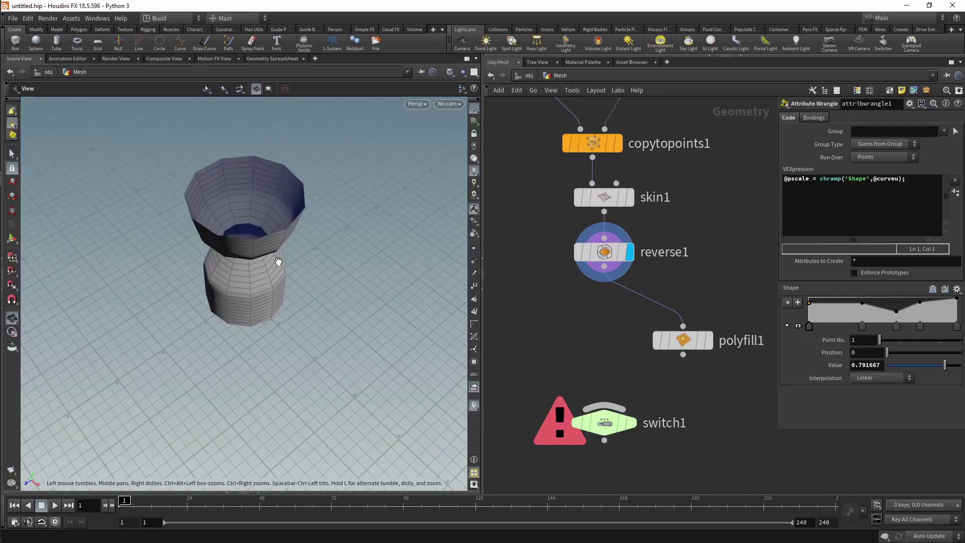
{"action": "left_click", "coordinate": [708, 340]}
{"action": "left_click_drag", "start_coordinate": [689, 348], "coordinate": [740, 306]}
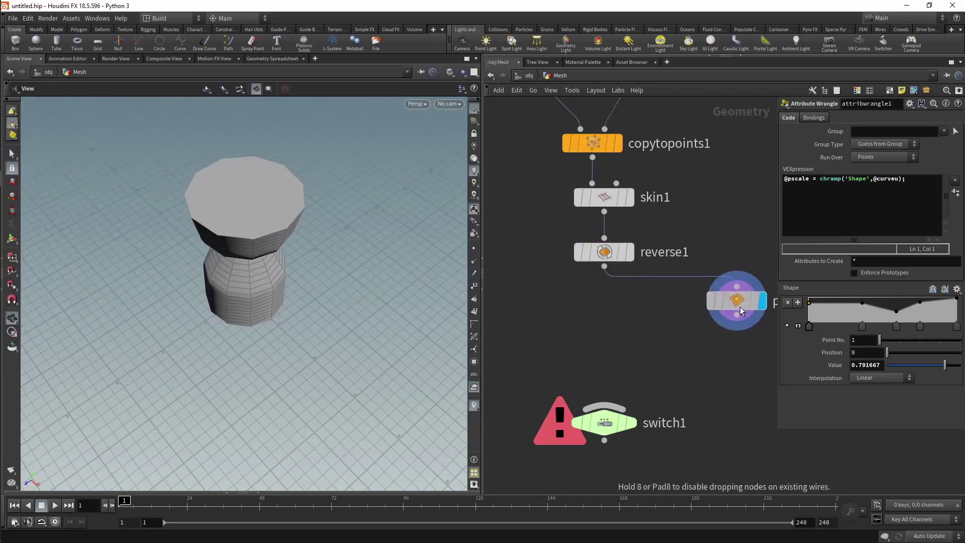
{"action": "middle_click_drag", "start_coordinate": [614, 339], "coordinate": [622, 300]}
Step: Add a Null fed by reverse1 and rename it OpenMesh
{"action": "key", "text": "Tab"}
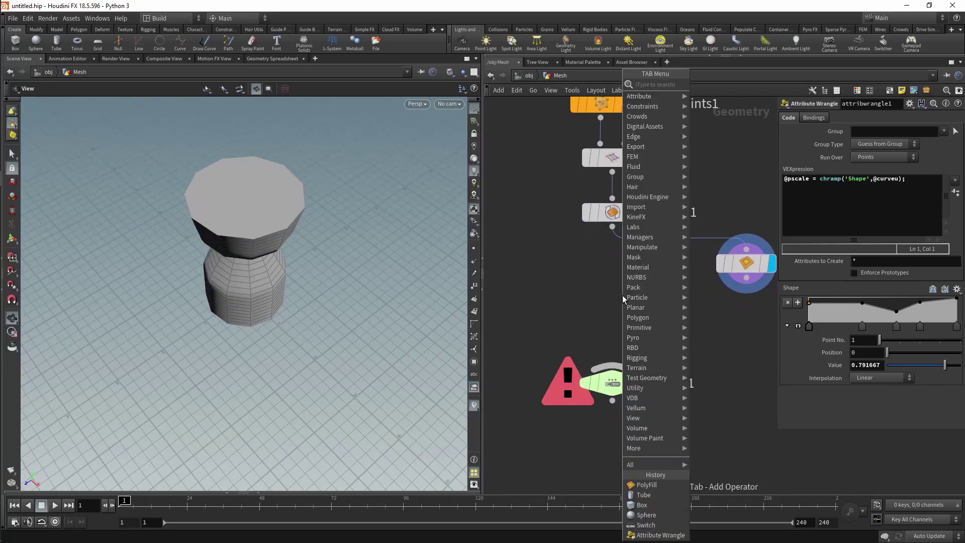
{"action": "type", "text": "nu"}
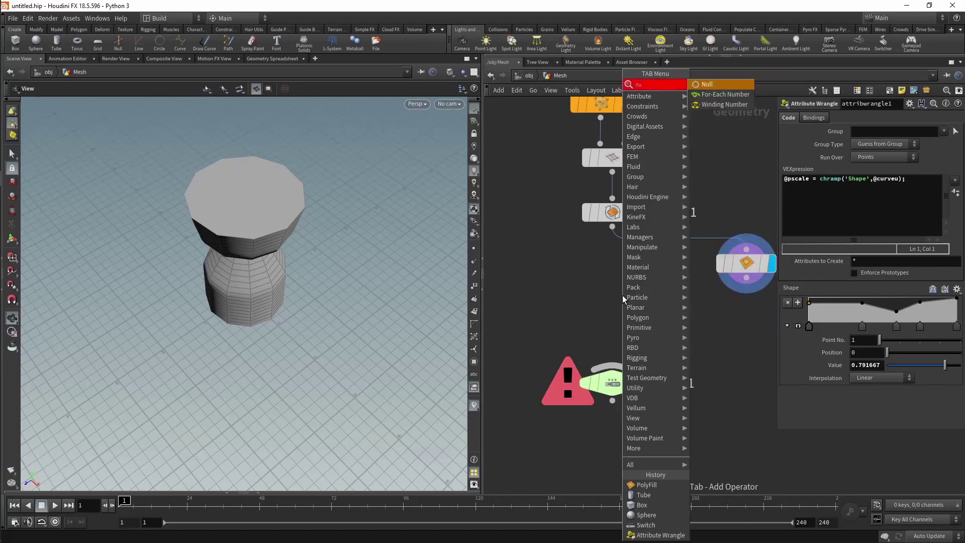
{"action": "type", "text": "l"}
{"action": "key", "text": "Return"}
{"action": "left_click", "coordinate": [622, 294]}
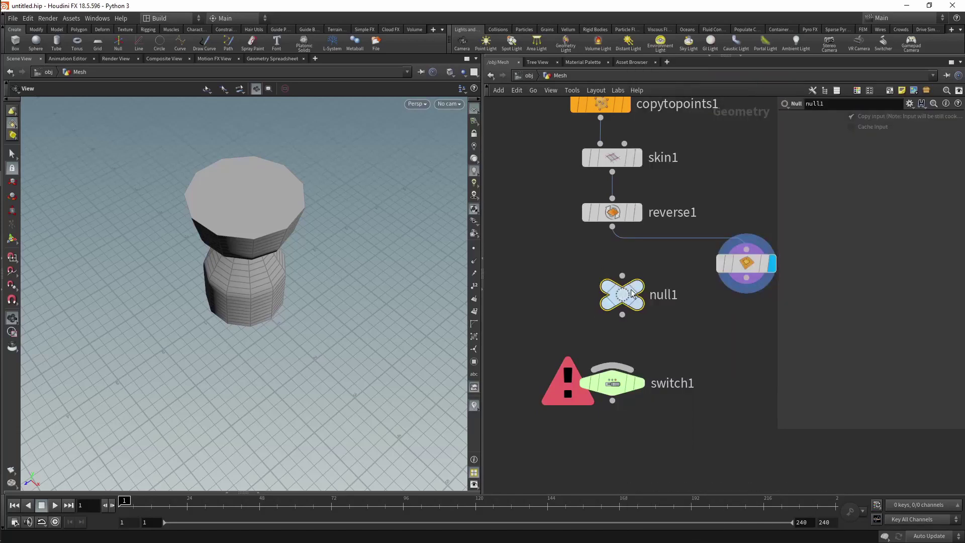
{"action": "mouse_move", "coordinate": [612, 228]}
{"action": "left_mouse_down"}
{"action": "mouse_move", "coordinate": [622, 276]}
{"action": "mouse_move", "coordinate": [585, 300]}
{"action": "left_mouse_up"}
{"action": "double_click", "coordinate": [634, 302]}
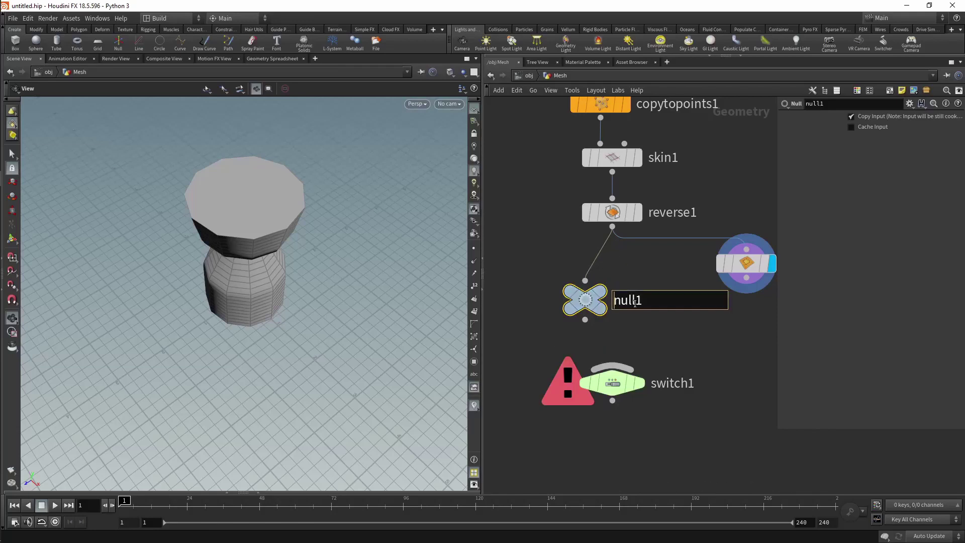
{"action": "type", "text": "C"}
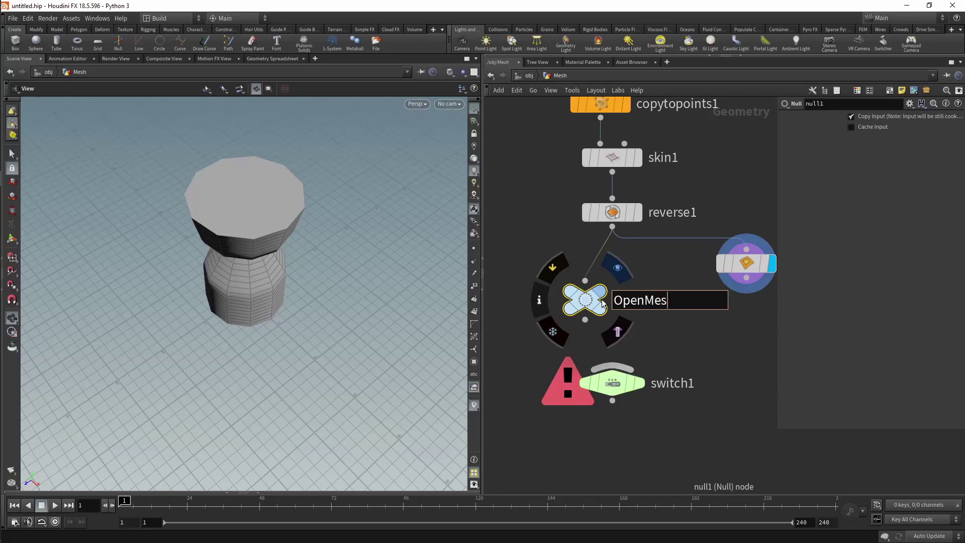
{"action": "key", "text": "Return"}
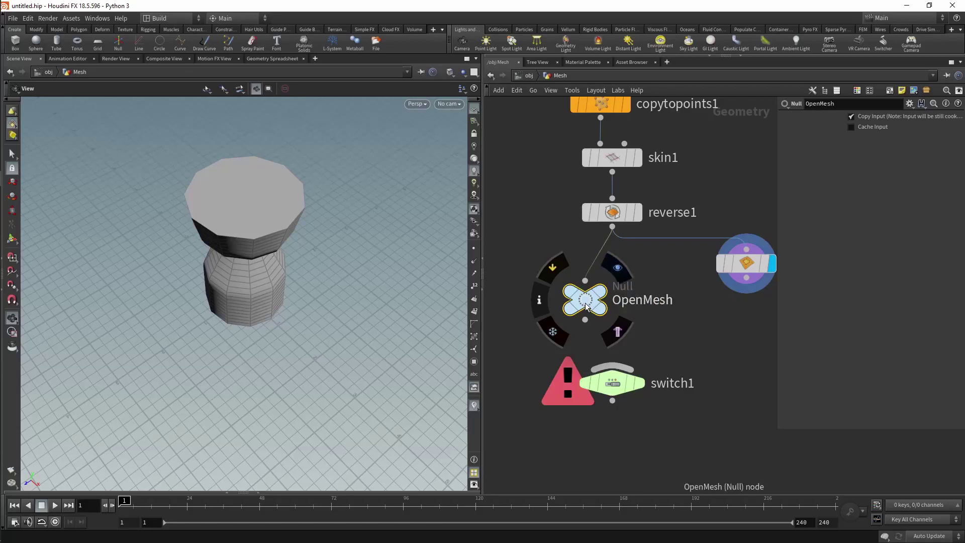
Step: Copy the OpenMesh null onto polyfill1's output and rename it CloseMesh1
{"action": "mouse_move", "coordinate": [585, 302]}
{"action": "left_mouse_down", "text": "alt"}
{"action": "mouse_move", "coordinate": [700, 326]}
{"action": "mouse_move", "coordinate": [761, 324]}
{"action": "left_mouse_up", "text": "alt"}
{"action": "left_click_drag", "start_coordinate": [746, 277], "coordinate": [770, 312]}
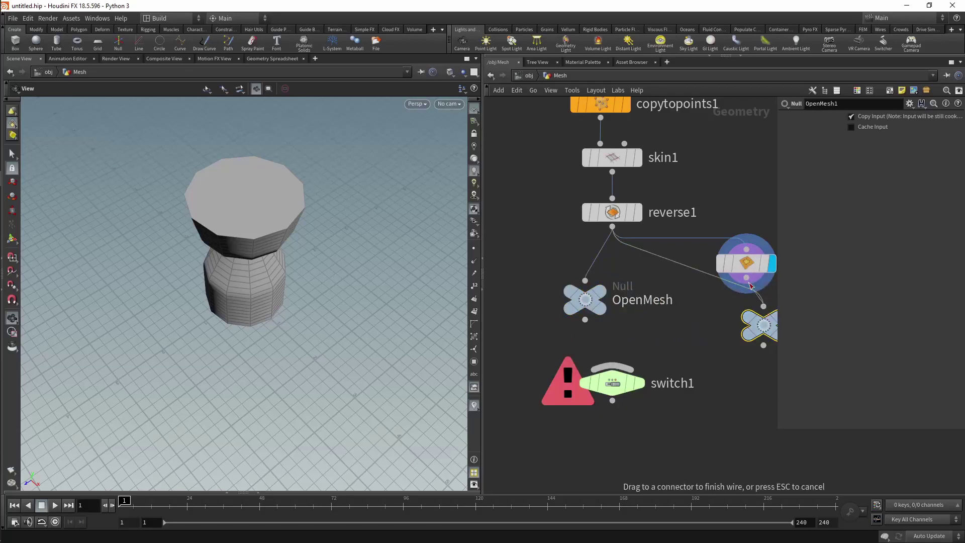
{"action": "middle_click_drag", "start_coordinate": [774, 337], "coordinate": [538, 334]}
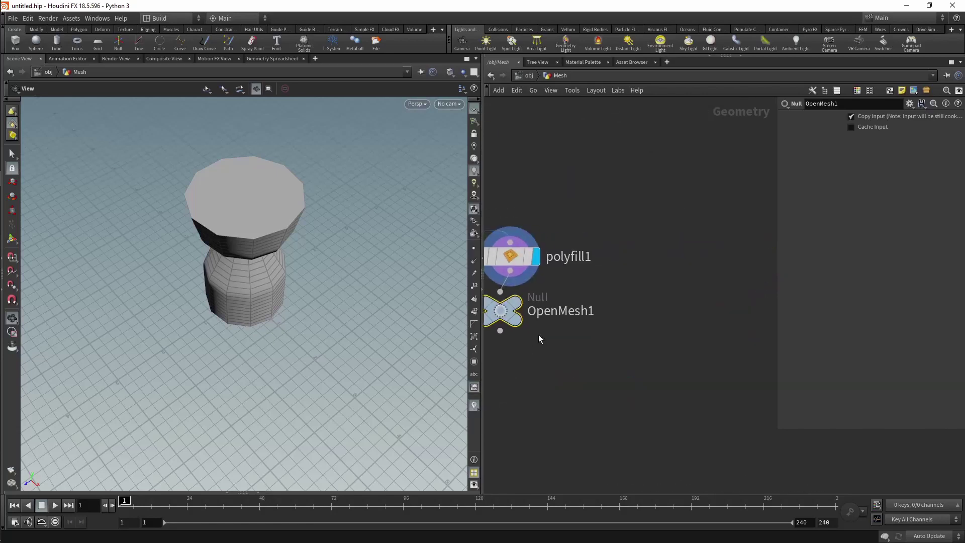
{"action": "double_click", "coordinate": [561, 312]}
{"action": "left_click_drag", "start_coordinate": [546, 313], "coordinate": [527, 319]}
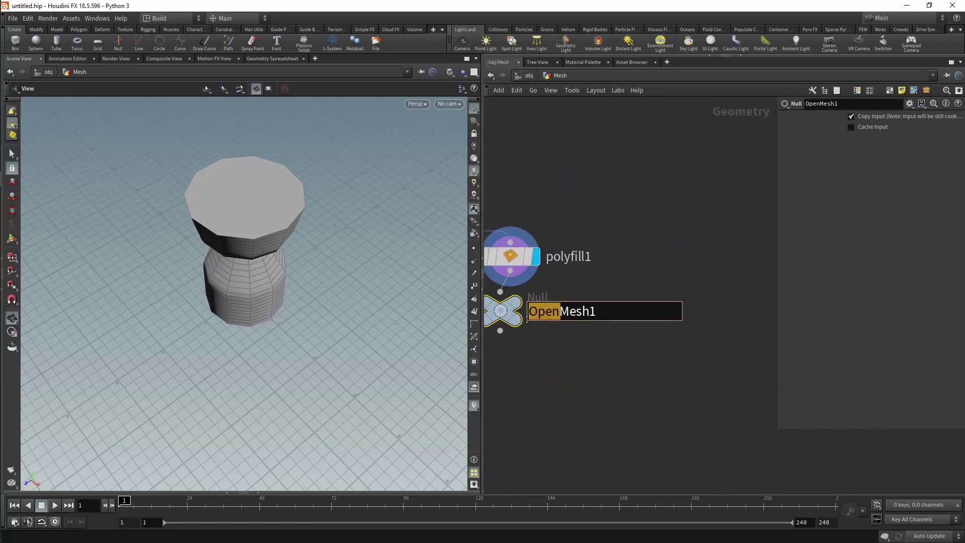
{"action": "type", "text": "Clos"}
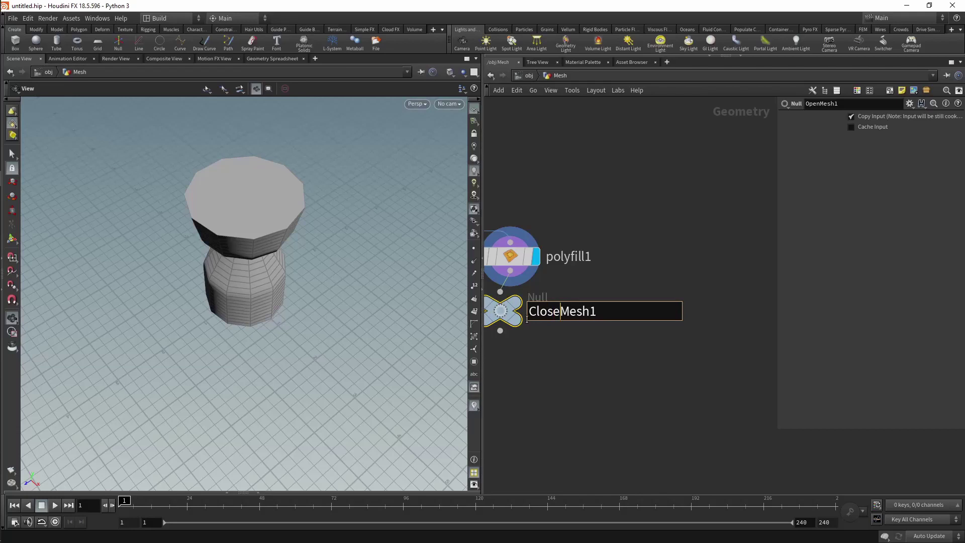
{"action": "key", "text": "Return"}
{"action": "double_click", "coordinate": [562, 311]}
Step: Rename the copy to CloseMesh and arrange both nulls above switch1
{"action": "left_click", "coordinate": [591, 315]}
{"action": "key", "text": "Return"}
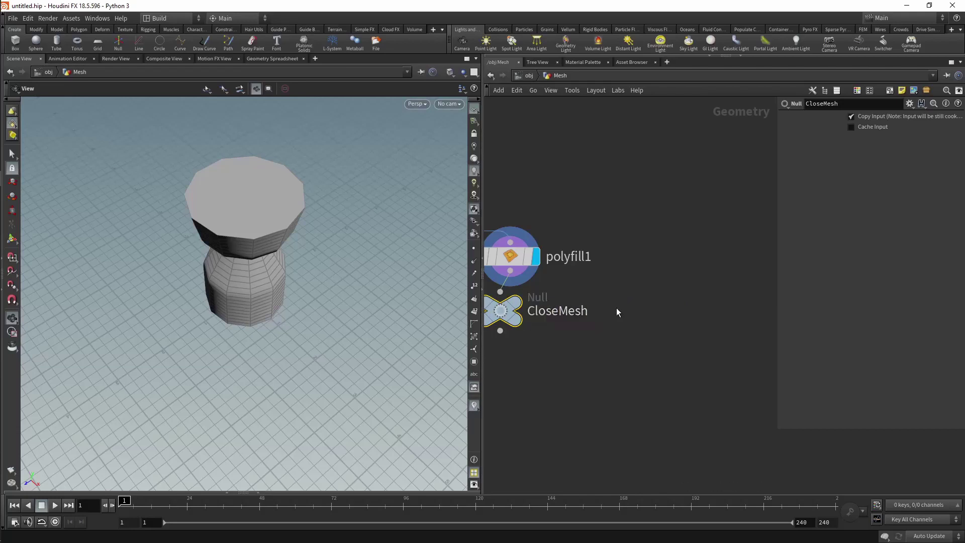
{"action": "key", "text": "h"}
{"action": "left_click_drag", "start_coordinate": [669, 281], "coordinate": [691, 282]}
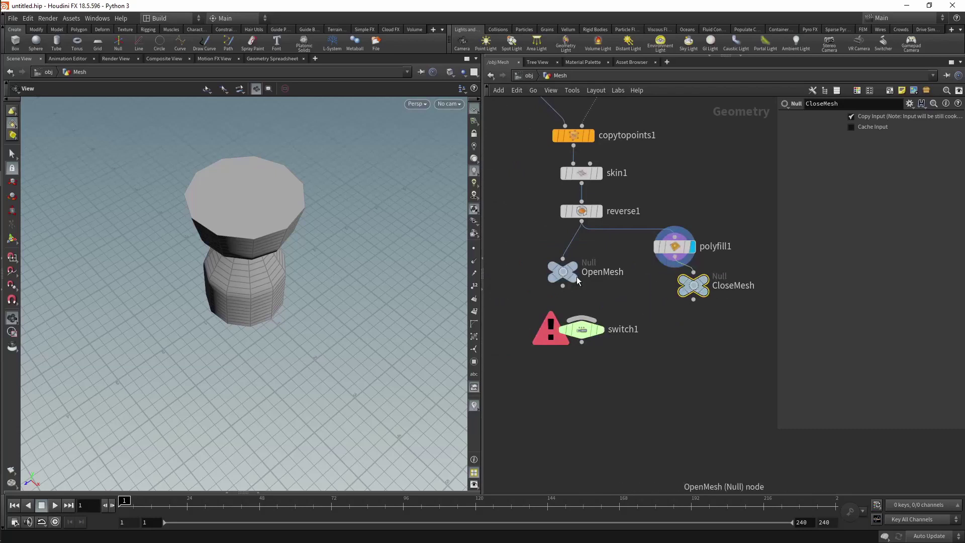
{"action": "left_click_drag", "start_coordinate": [562, 268], "coordinate": [565, 282]}
{"action": "left_click_drag", "start_coordinate": [588, 341], "coordinate": [632, 423]}
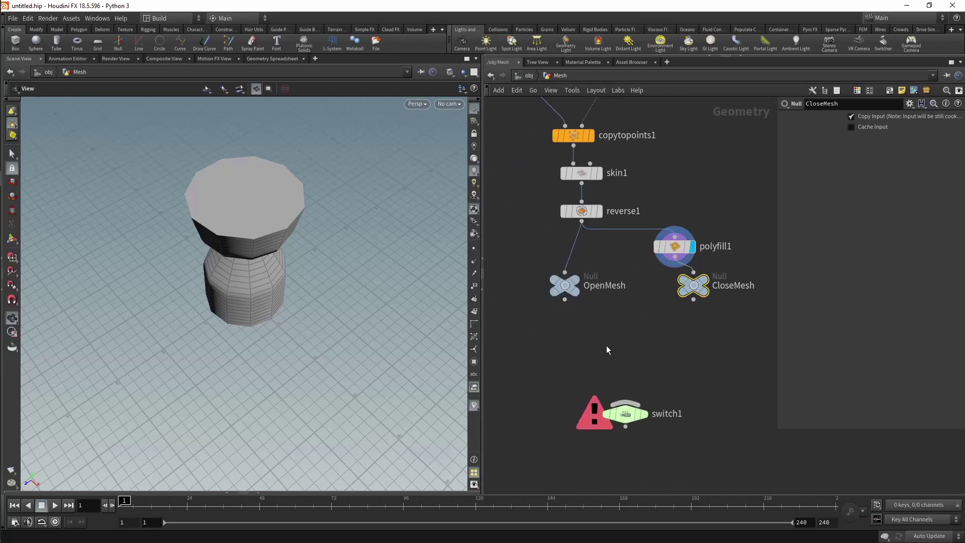
Step: Wire OpenMesh and CloseMesh into switch1 and toggle Select Input, leaving it at 0
{"action": "left_click_drag", "start_coordinate": [564, 300], "coordinate": [625, 402]}
{"action": "mouse_move", "coordinate": [694, 300]}
{"action": "left_mouse_down"}
{"action": "mouse_move", "coordinate": [646, 418]}
{"action": "mouse_move", "coordinate": [634, 383]}
{"action": "left_mouse_up"}
{"action": "double_click", "coordinate": [667, 383]}
{"action": "scroll", "coordinate": [309, 234], "scroll_direction": "up", "scroll_amount": 2}
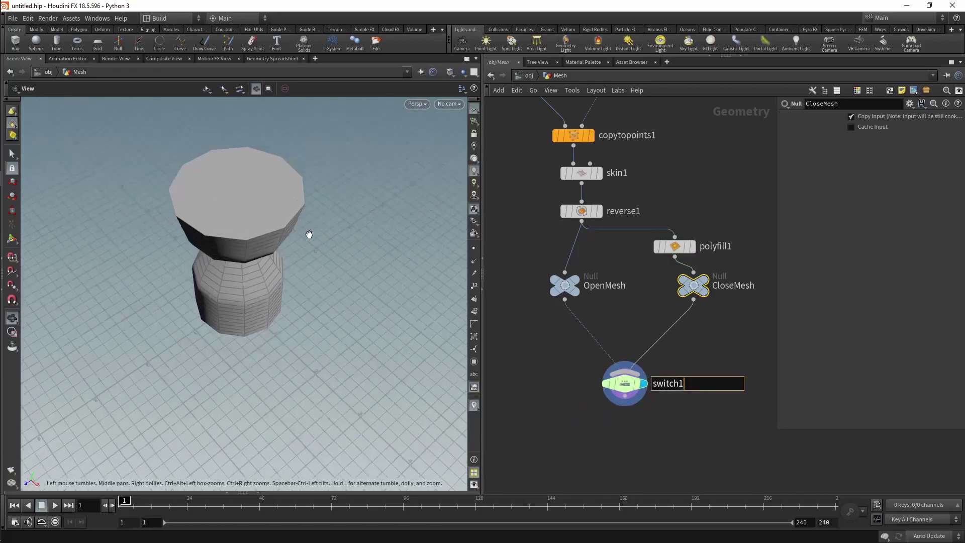
{"action": "left_click_drag", "start_coordinate": [309, 234], "coordinate": [366, 209]}
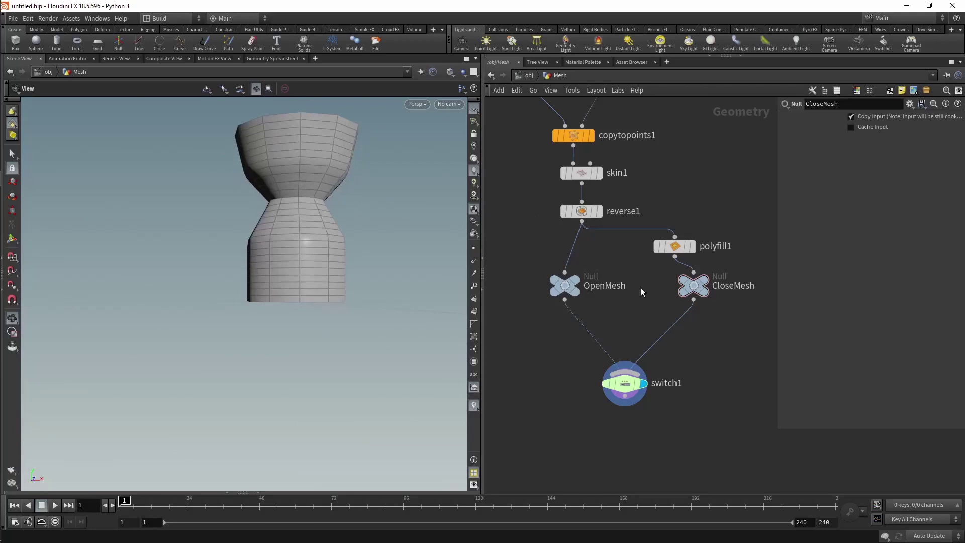
{"action": "left_click", "coordinate": [624, 383]}
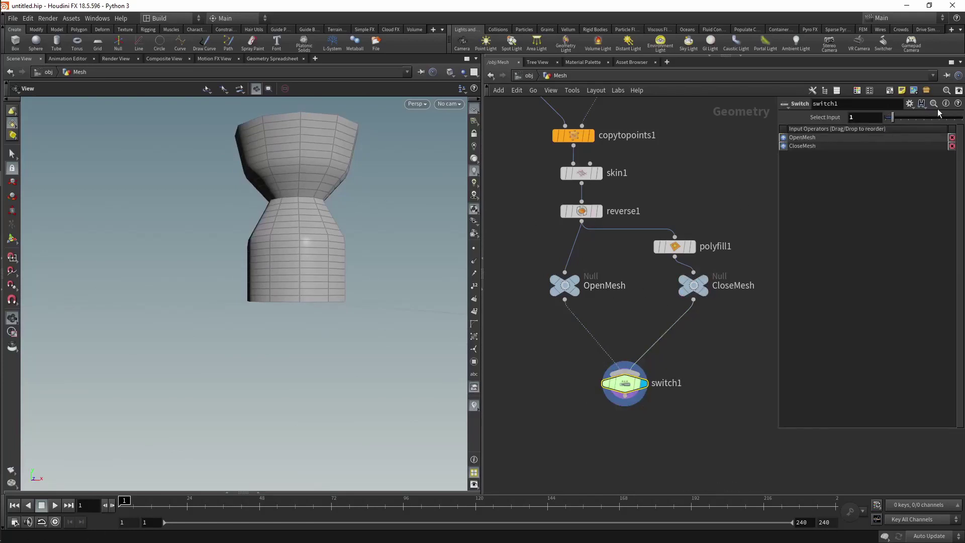
{"action": "left_click_drag", "start_coordinate": [301, 221], "coordinate": [326, 258]}
{"action": "left_click_drag", "start_coordinate": [890, 122], "coordinate": [881, 121]}
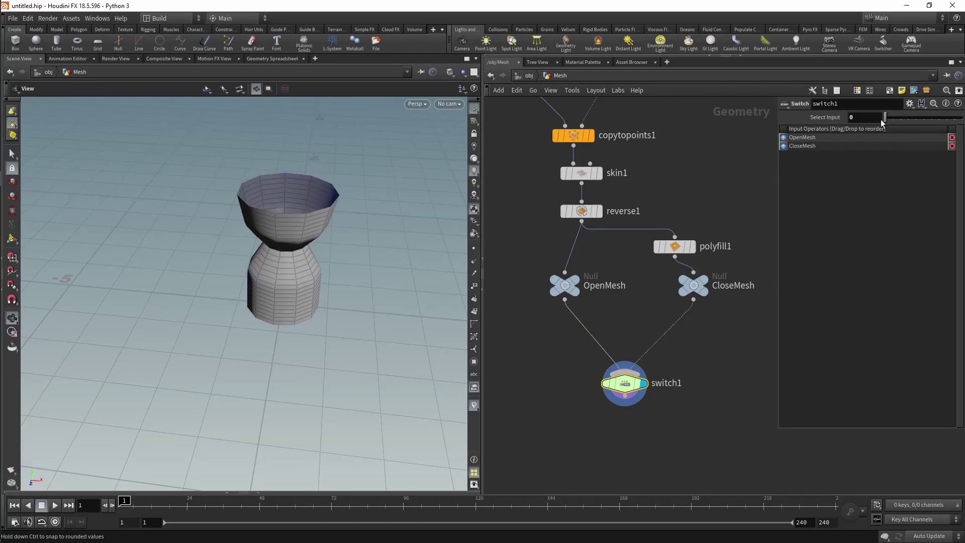
{"action": "left_click_drag", "start_coordinate": [881, 122], "coordinate": [893, 123]}
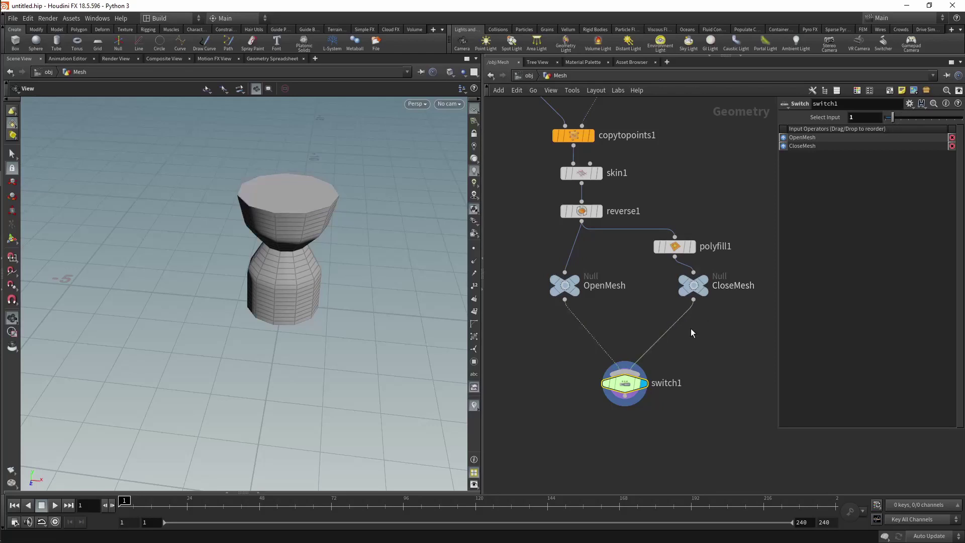
{"action": "middle_click_drag", "start_coordinate": [692, 333], "coordinate": [689, 308]}
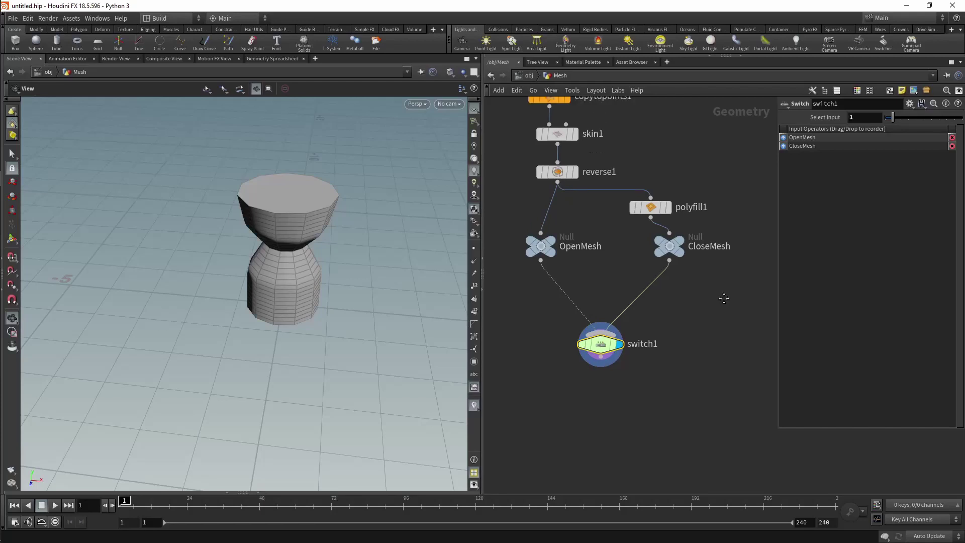
{"action": "left_click_drag", "start_coordinate": [893, 120], "coordinate": [887, 122]}
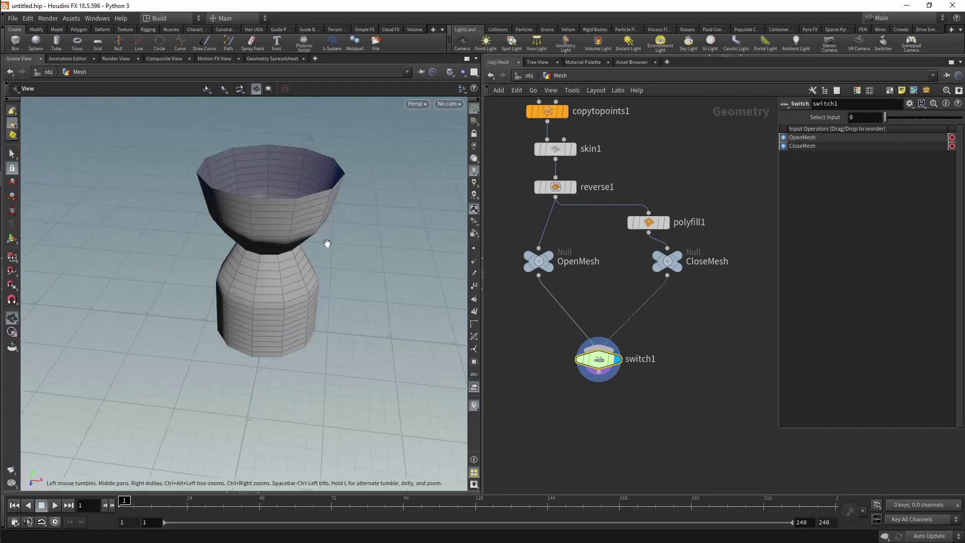
{"action": "scroll", "coordinate": [306, 222], "scroll_direction": "up", "scroll_amount": 3}
{"action": "mouse_move", "coordinate": [306, 222]}
{"action": "left_mouse_down"}
{"action": "mouse_move", "coordinate": [271, 276]}
{"action": "mouse_move", "coordinate": [281, 244]}
{"action": "left_mouse_up"}
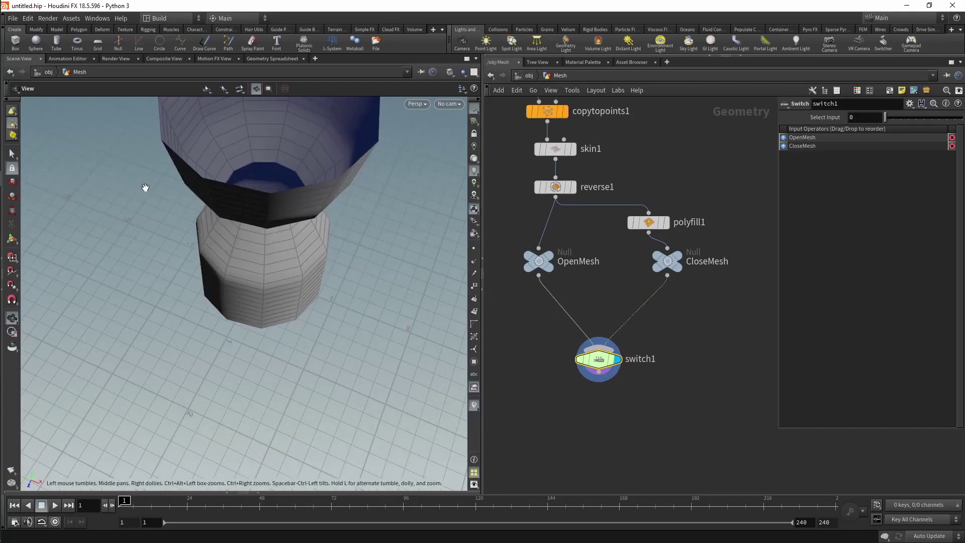
Step: Line CloseMesh up directly below polyfill1 and tidy the node layout
{"action": "left_click_drag", "start_coordinate": [145, 186], "coordinate": [313, 290]}
{"action": "left_click_drag", "start_coordinate": [668, 275], "coordinate": [650, 288]}
{"action": "left_click_drag", "start_coordinate": [656, 228], "coordinate": [619, 240]}
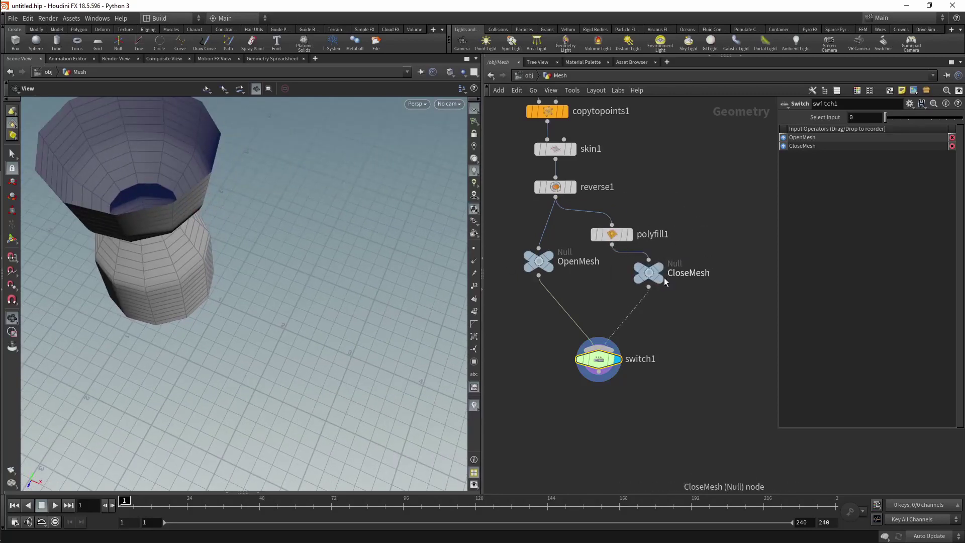
{"action": "left_click_drag", "start_coordinate": [651, 276], "coordinate": [614, 280]}
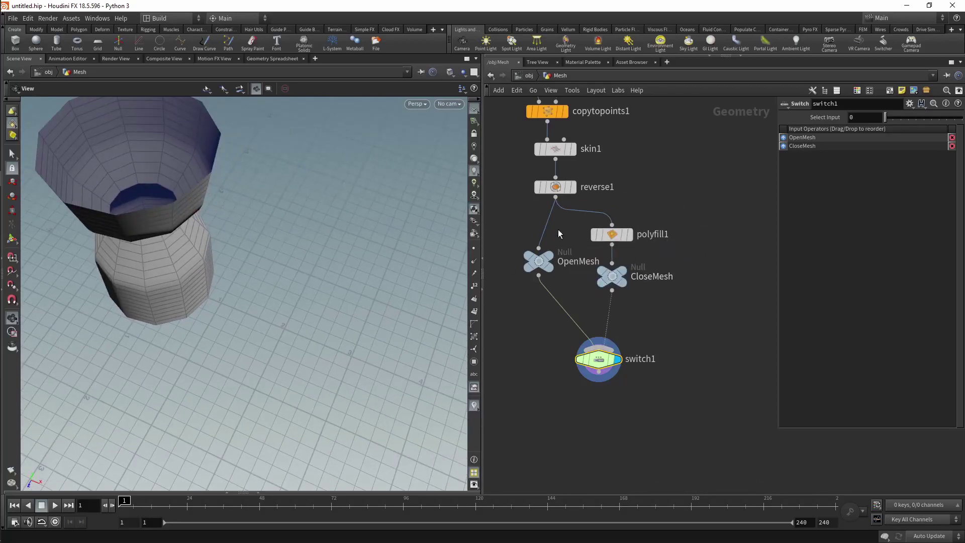
{"action": "left_click_drag", "start_coordinate": [555, 187], "coordinate": [709, 213]}
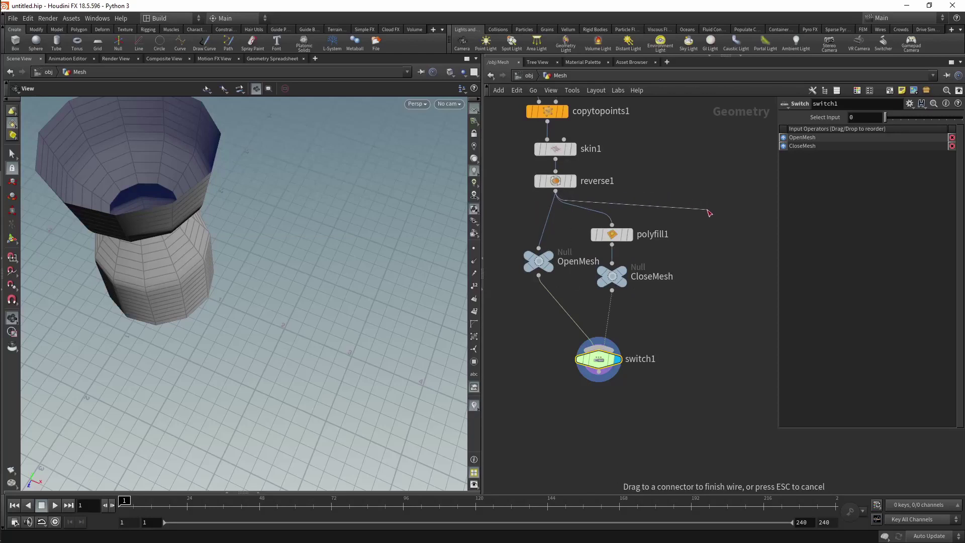
Step: Add a null node named ThickMesh and place it beside the CloseMesh branch
{"action": "key", "text": "Tab"}
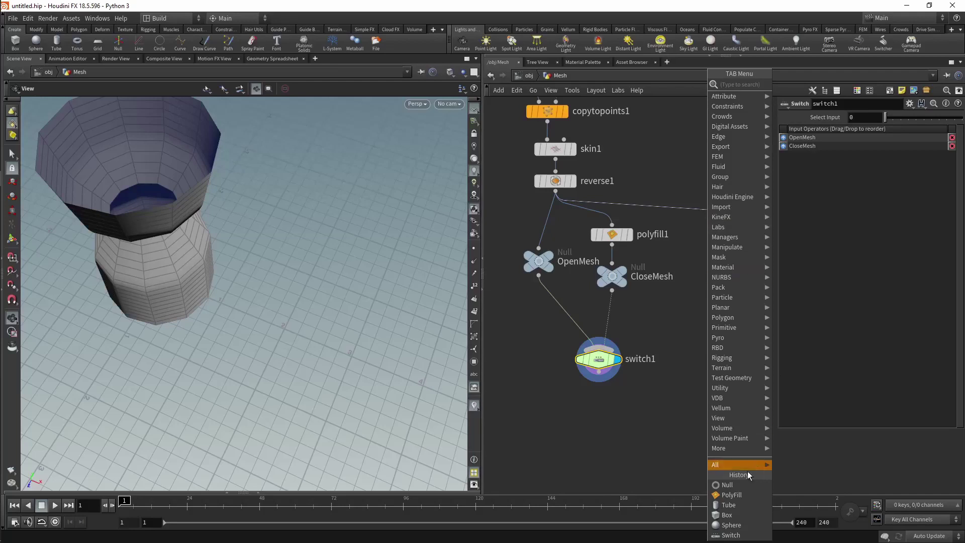
{"action": "key", "text": "Escape"}
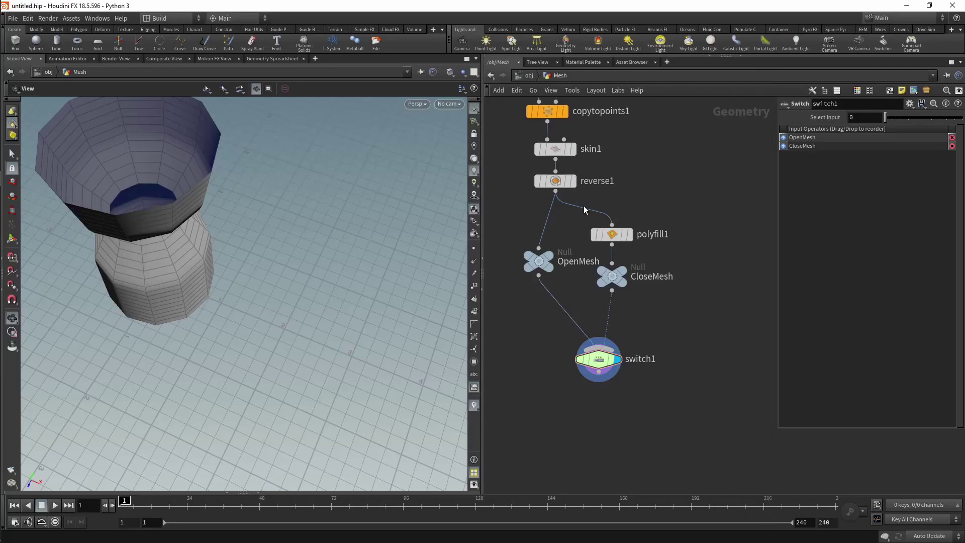
{"action": "scroll", "coordinate": [674, 246], "scroll_direction": "down", "scroll_amount": 5}
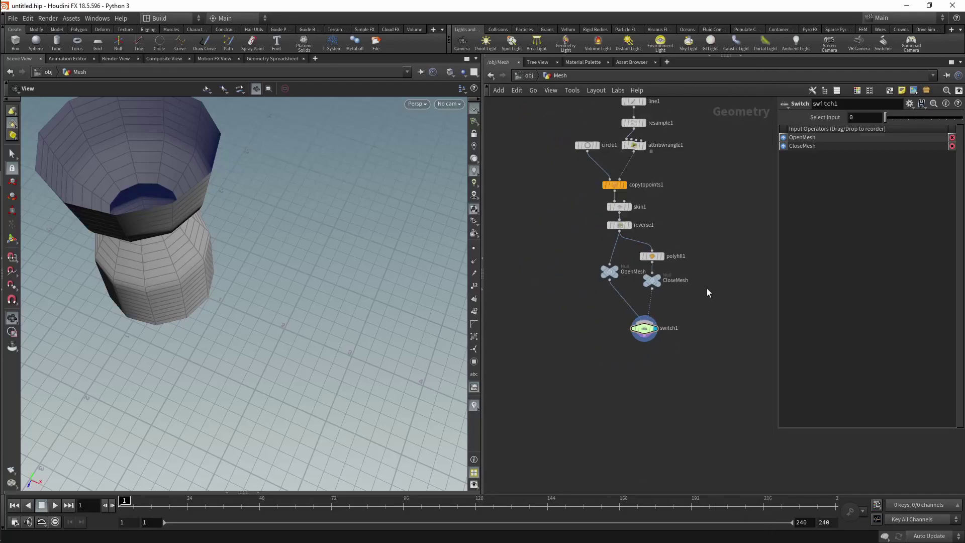
{"action": "scroll", "coordinate": [693, 271], "scroll_direction": "up", "scroll_amount": 5}
{"action": "key", "text": "Tab"}
{"action": "key", "text": "Escape"}
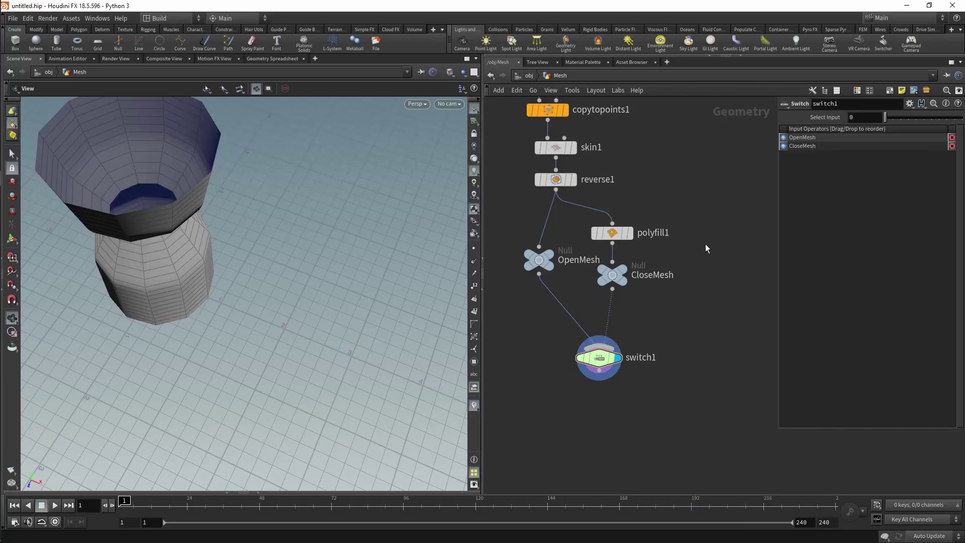
{"action": "scroll", "coordinate": [706, 302], "scroll_direction": "down", "scroll_amount": 5}
{"action": "scroll", "coordinate": [709, 289], "scroll_direction": "up", "scroll_amount": 3}
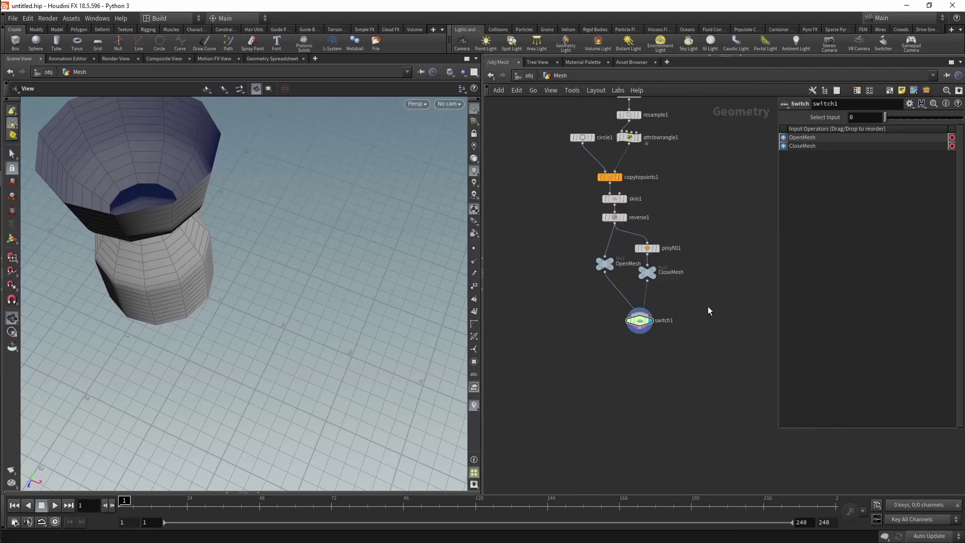
{"action": "key", "text": "Tab"}
{"action": "left_click", "coordinate": [727, 485]}
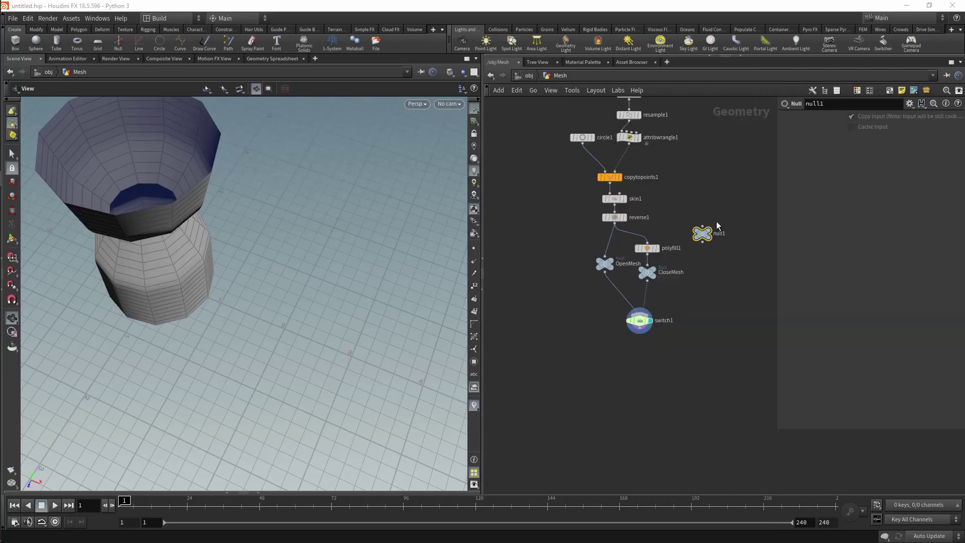
{"action": "scroll", "coordinate": [718, 225], "scroll_direction": "up", "scroll_amount": 4}
{"action": "double_click", "coordinate": [724, 252]}
{"action": "type", "text": "ThickMesh"}
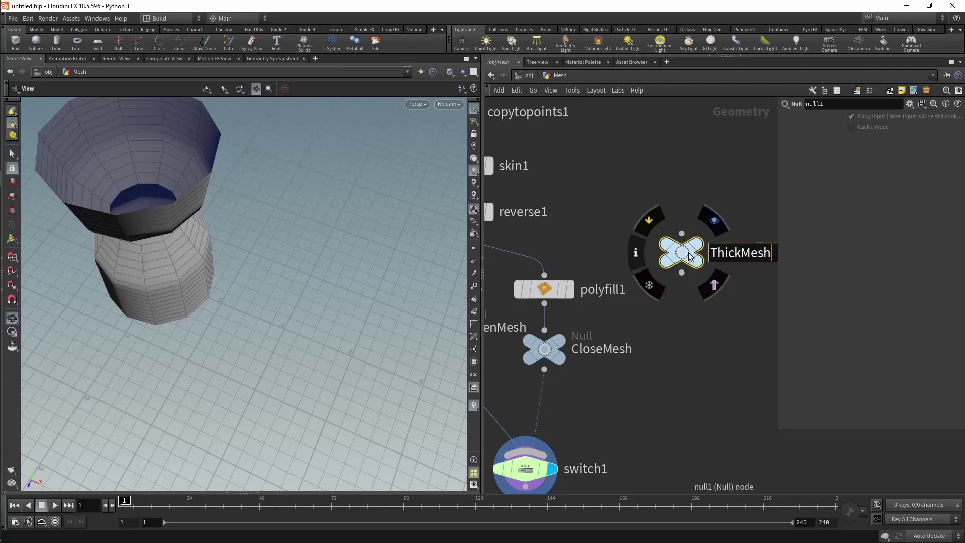
{"action": "key", "text": "Return"}
{"action": "mouse_move", "coordinate": [689, 254]}
{"action": "left_mouse_down"}
{"action": "mouse_move", "coordinate": [734, 325]}
{"action": "mouse_move", "coordinate": [734, 351]}
{"action": "left_mouse_up"}
Step: Wire reverse1's output into ThickMesh and ThickMesh's output into switch1
{"action": "scroll", "coordinate": [733, 352], "scroll_direction": "down", "scroll_amount": 1}
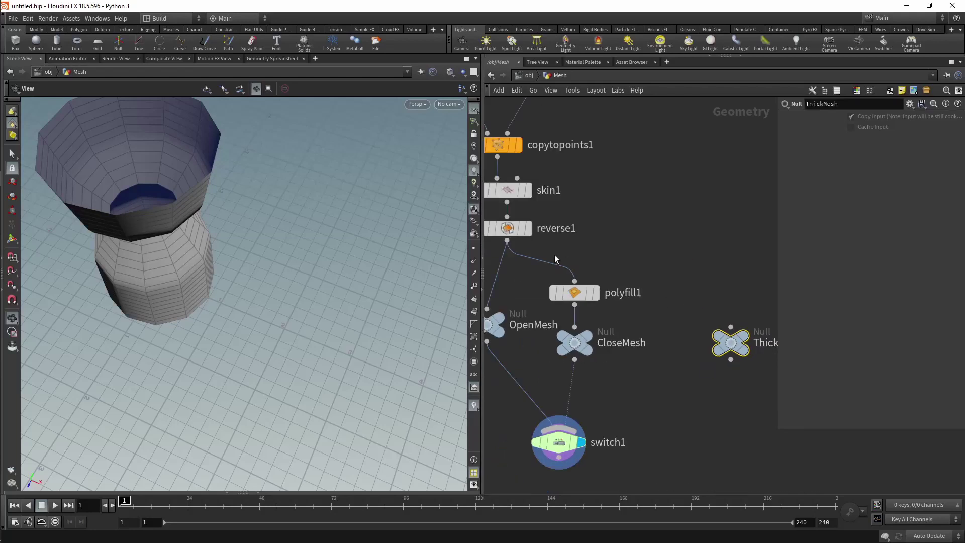
{"action": "left_click", "coordinate": [507, 240]}
{"action": "left_click", "coordinate": [730, 327]}
{"action": "left_click", "coordinate": [731, 360]}
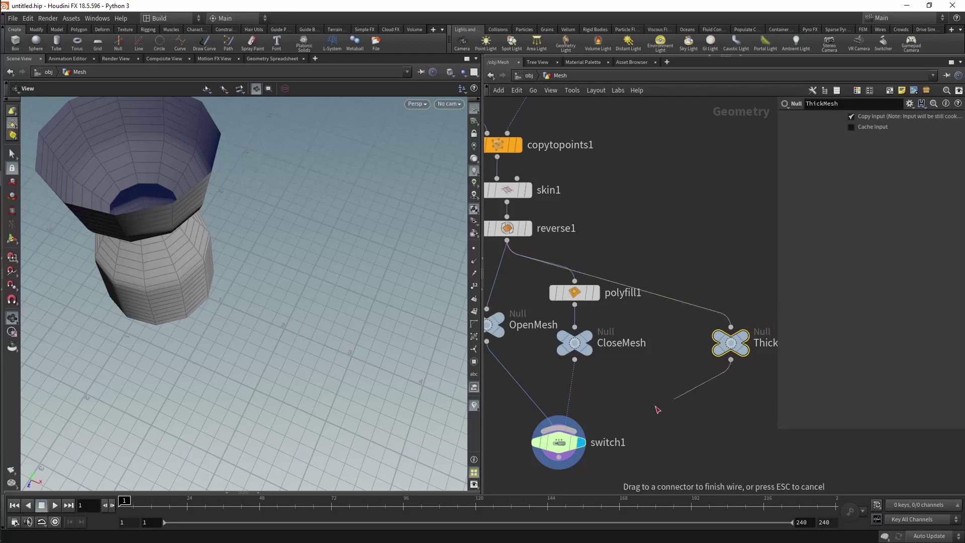
{"action": "left_click", "coordinate": [565, 427]}
{"action": "left_click_drag", "start_coordinate": [739, 344], "coordinate": [738, 339]}
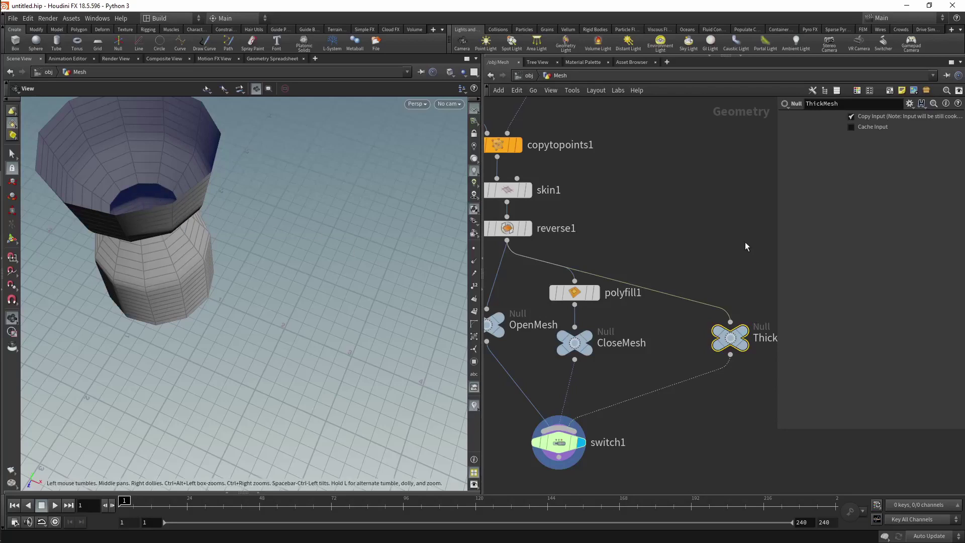
Step: Insert a PolyExtrude node on the reverse1-to-ThickMesh wire and display ThickMesh
{"action": "key", "text": "Tab"}
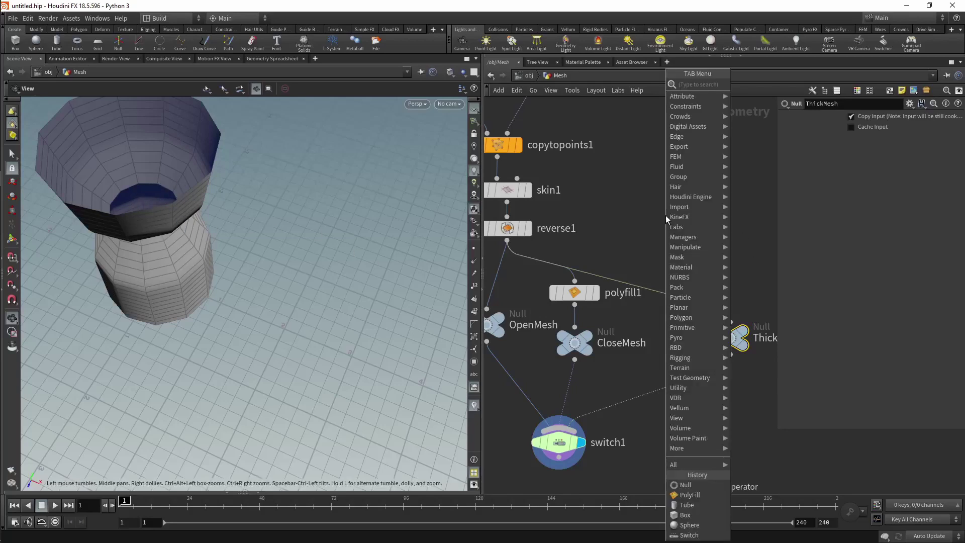
{"action": "type", "text": "po"}
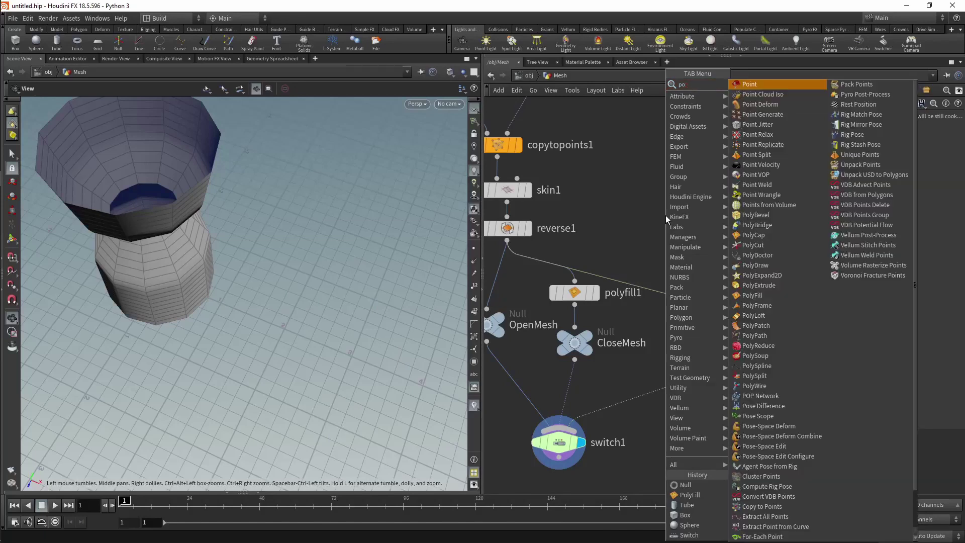
{"action": "type", "text": "ly"}
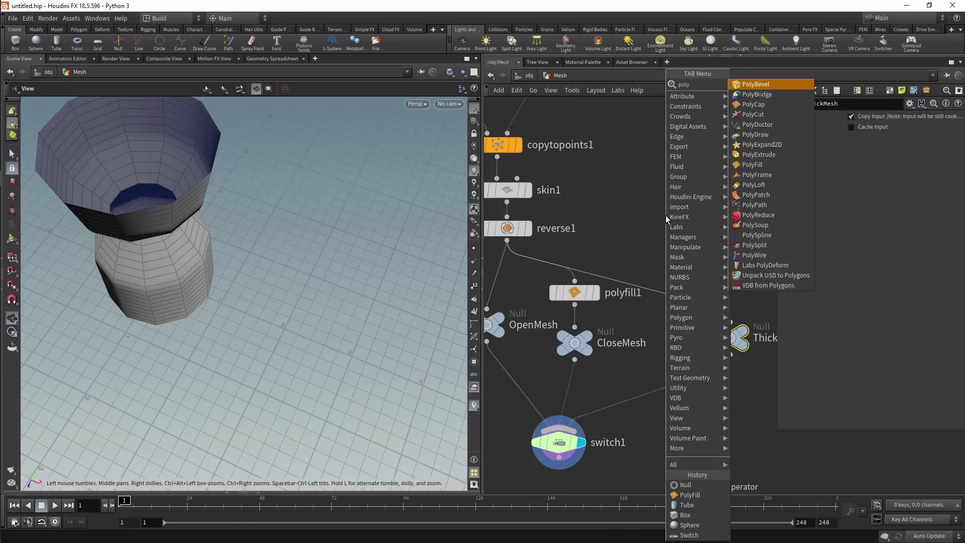
{"action": "key", "text": "Down"}
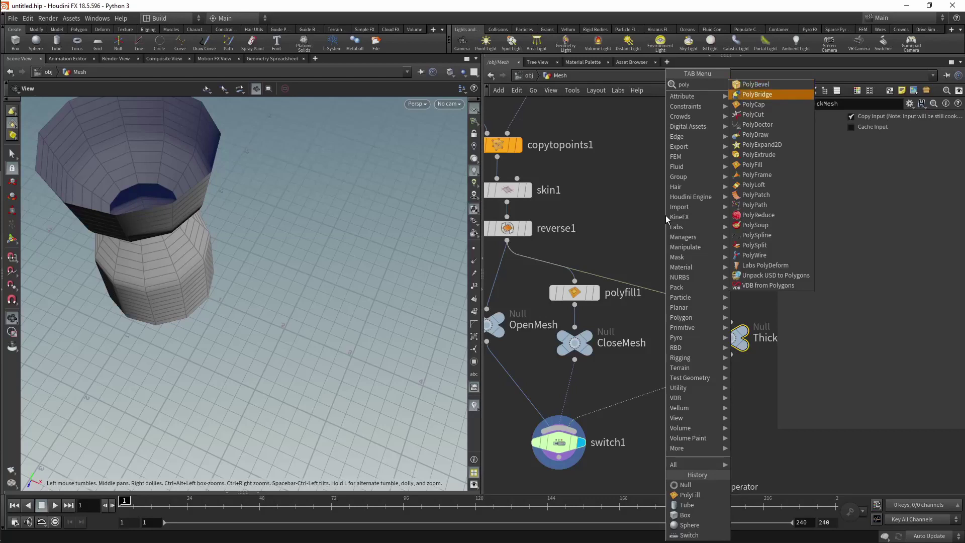
{"action": "key", "text": "Down"}
{"action": "key", "text": "Down"}
{"action": "key", "text": "Down"}
{"action": "key", "text": "Down"}
{"action": "key", "text": "Down"}
{"action": "key", "text": "Down"}
{"action": "key", "text": "Return"}
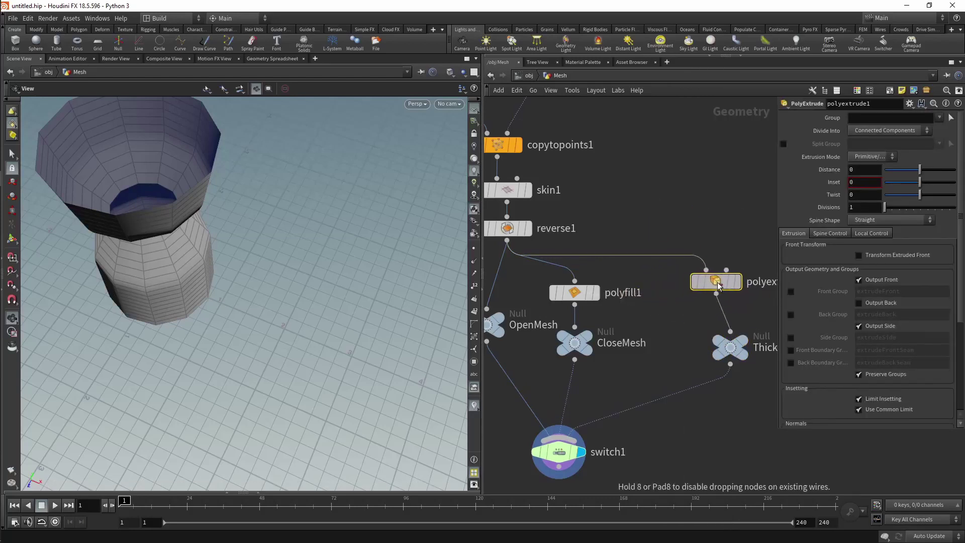
{"action": "left_click", "coordinate": [731, 286]}
{"action": "left_click_drag", "start_coordinate": [205, 115], "coordinate": [226, 126]}
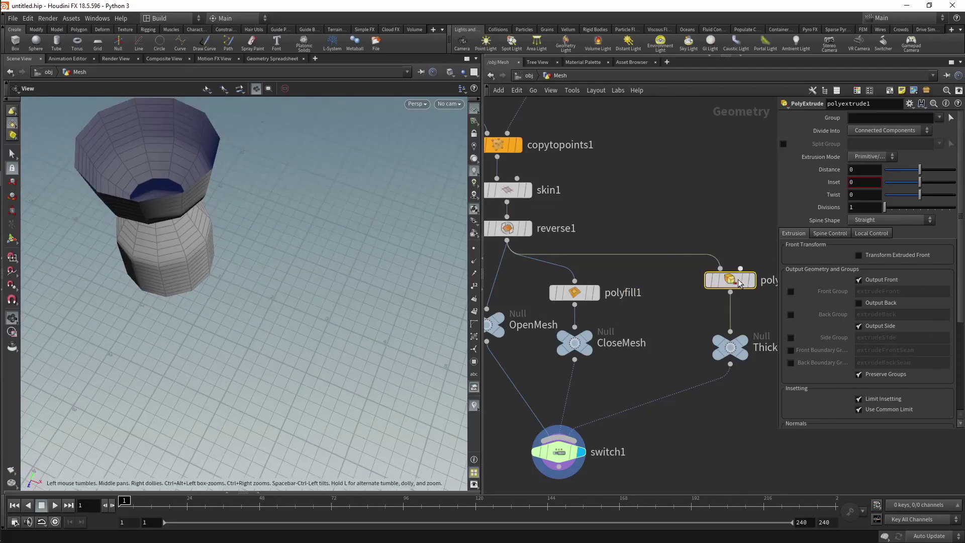
{"action": "left_click", "coordinate": [743, 347]}
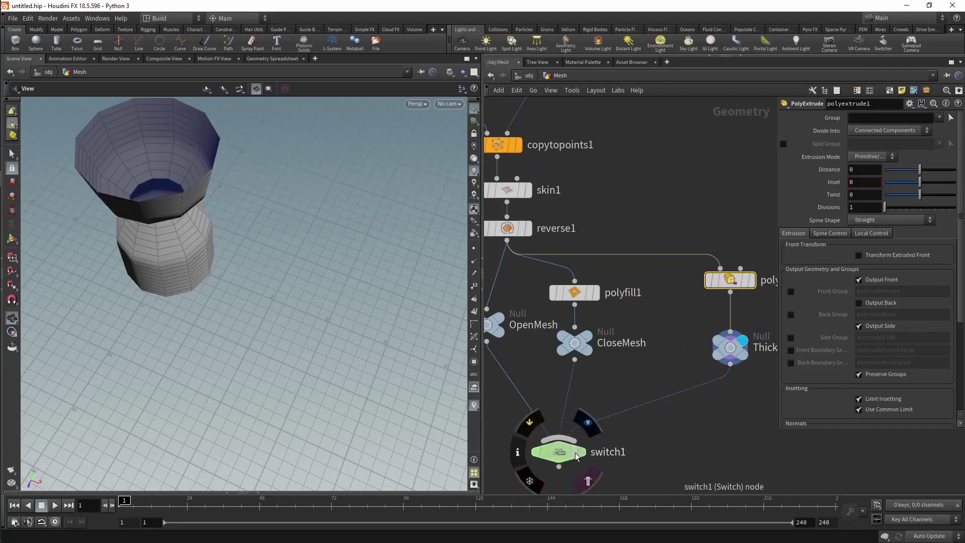
{"action": "left_click", "coordinate": [559, 451]}
{"action": "mouse_move", "coordinate": [327, 291]}
{"action": "left_mouse_down"}
{"action": "mouse_move", "coordinate": [362, 304]}
{"action": "mouse_move", "coordinate": [295, 299]}
{"action": "mouse_move", "coordinate": [311, 274]}
{"action": "left_mouse_up"}
Step: Set polyextrude1's distance to 0.1 and enable Output Back to thicken the walls
{"action": "left_click", "coordinate": [730, 280]}
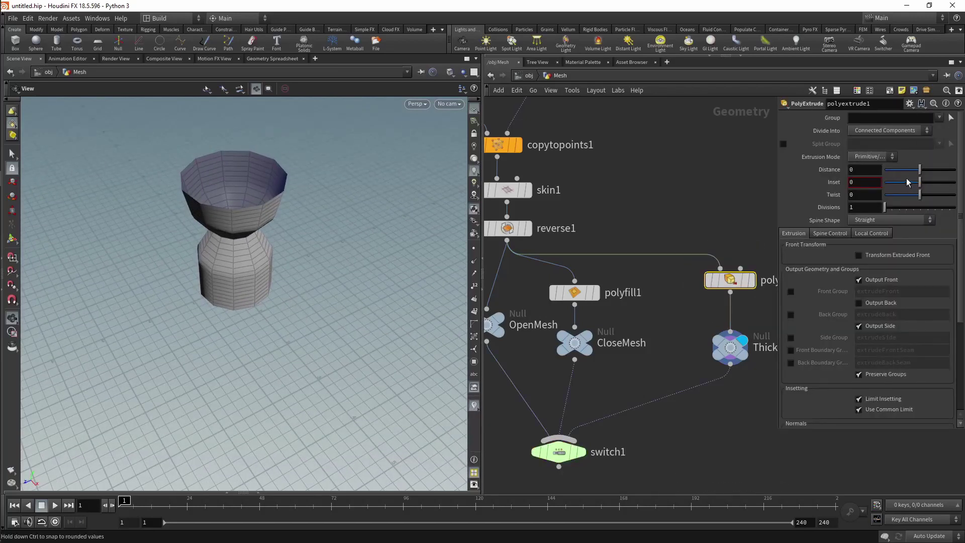
{"action": "left_click_drag", "start_coordinate": [921, 173], "coordinate": [924, 174]}
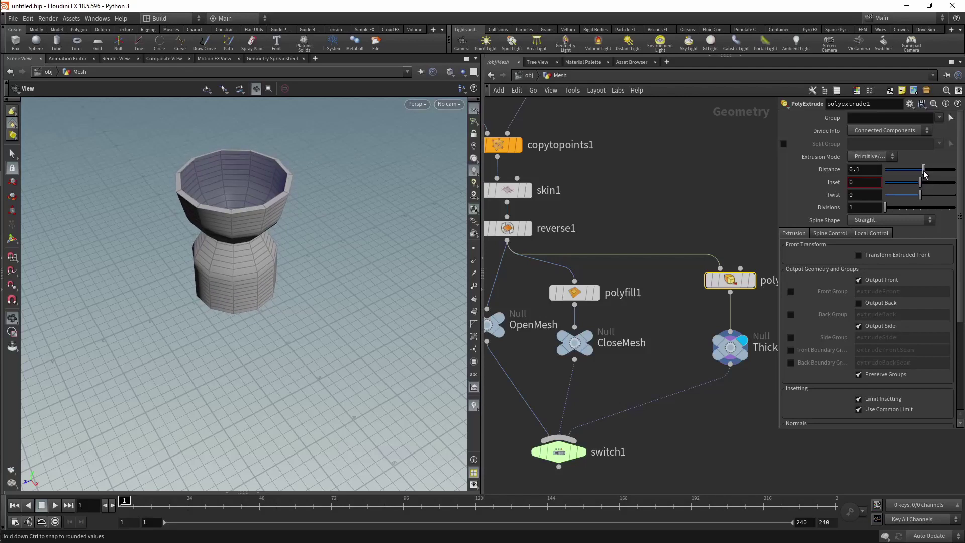
{"action": "scroll", "coordinate": [344, 241], "scroll_direction": "up", "scroll_amount": 5}
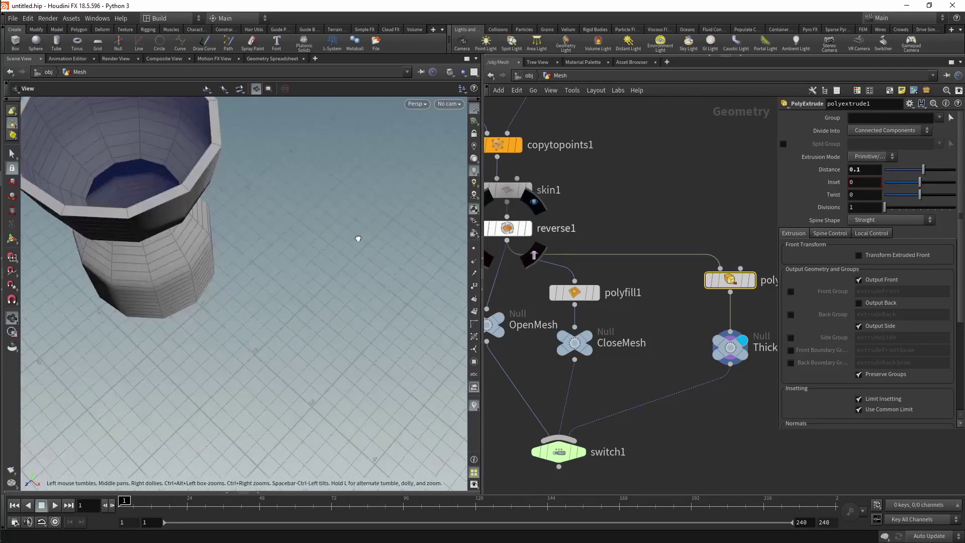
{"action": "mouse_move", "coordinate": [360, 237]}
{"action": "left_mouse_down"}
{"action": "mouse_move", "coordinate": [387, 243]}
{"action": "mouse_move", "coordinate": [140, 194]}
{"action": "mouse_move", "coordinate": [230, 166]}
{"action": "mouse_move", "coordinate": [309, 201]}
{"action": "mouse_move", "coordinate": [334, 310]}
{"action": "mouse_move", "coordinate": [282, 233]}
{"action": "mouse_move", "coordinate": [388, 158]}
{"action": "mouse_move", "coordinate": [391, 194]}
{"action": "mouse_move", "coordinate": [312, 198]}
{"action": "mouse_move", "coordinate": [291, 222]}
{"action": "mouse_move", "coordinate": [302, 226]}
{"action": "left_mouse_up"}
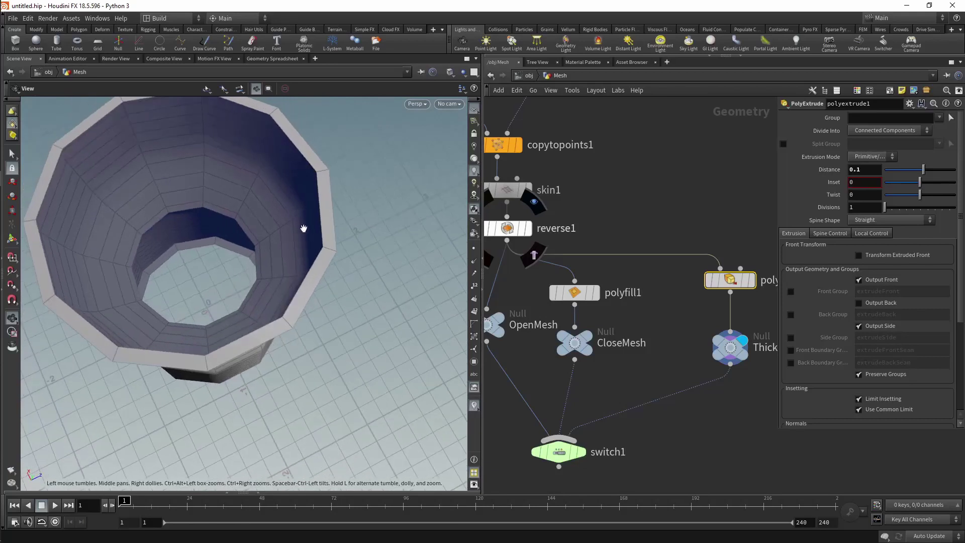
{"action": "left_click", "coordinate": [858, 303]}
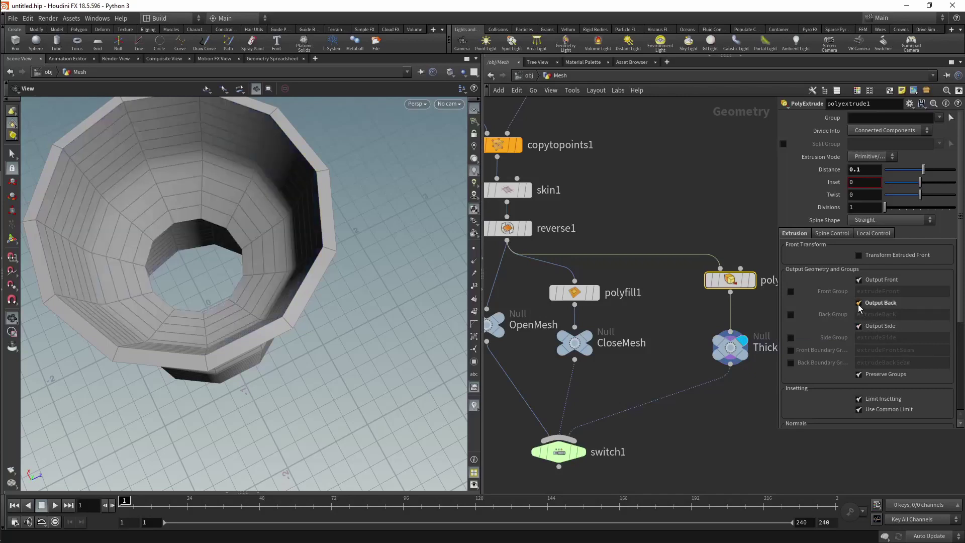
{"action": "mouse_move", "coordinate": [276, 270]}
{"action": "left_mouse_down"}
{"action": "mouse_move", "coordinate": [297, 267]}
{"action": "mouse_move", "coordinate": [308, 215]}
{"action": "mouse_move", "coordinate": [290, 244]}
{"action": "mouse_move", "coordinate": [370, 261]}
{"action": "mouse_move", "coordinate": [326, 286]}
{"action": "mouse_move", "coordinate": [317, 280]}
{"action": "left_mouse_up"}
Step: Display switch1 with Select Input set to 2, showing the thick-walled vase, then open Save As
{"action": "left_click", "coordinate": [578, 453]}
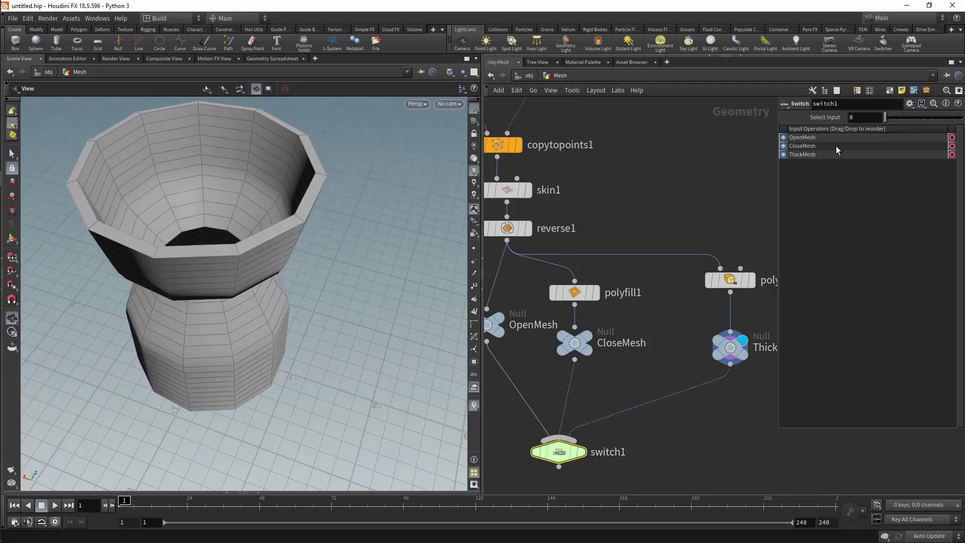
{"action": "key", "text": "h"}
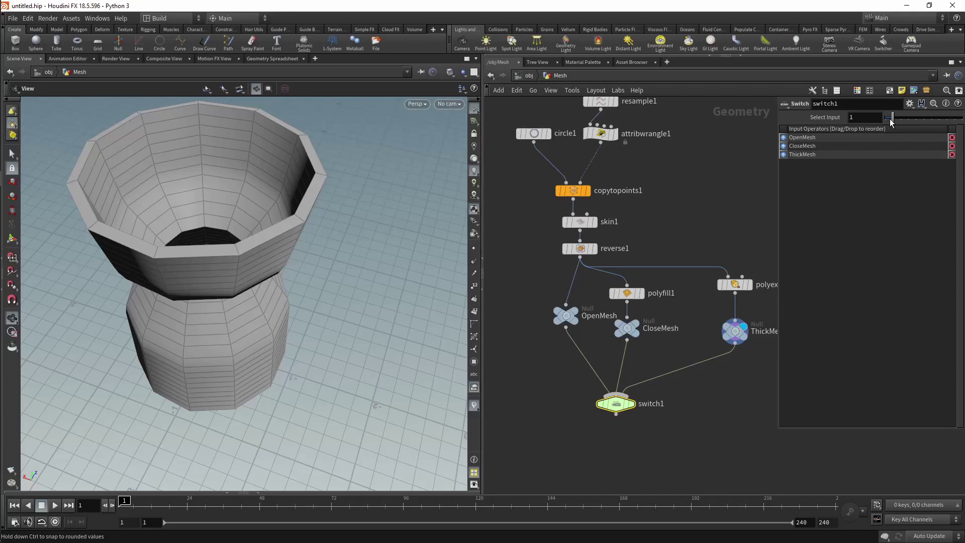
{"action": "key", "text": "r"}
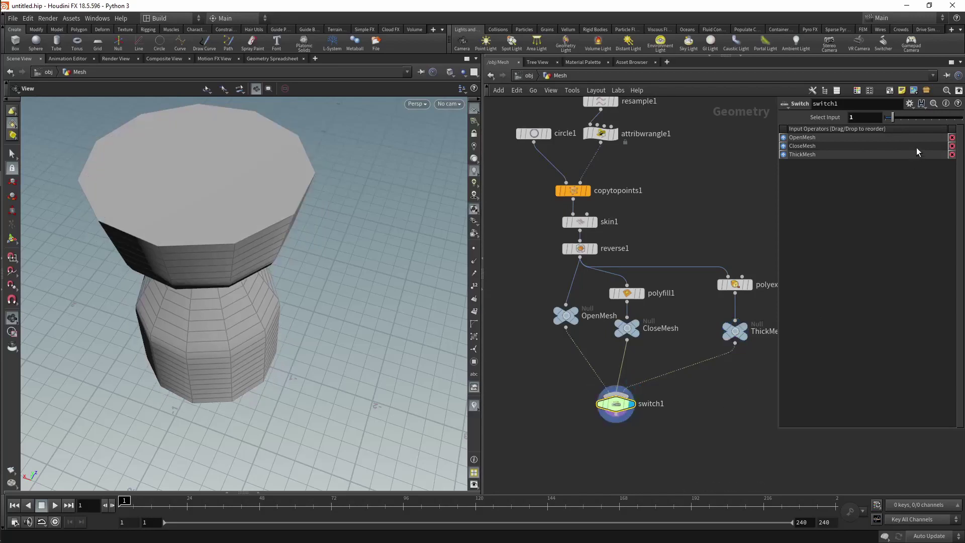
{"action": "left_click_drag", "start_coordinate": [894, 122], "coordinate": [899, 120]}
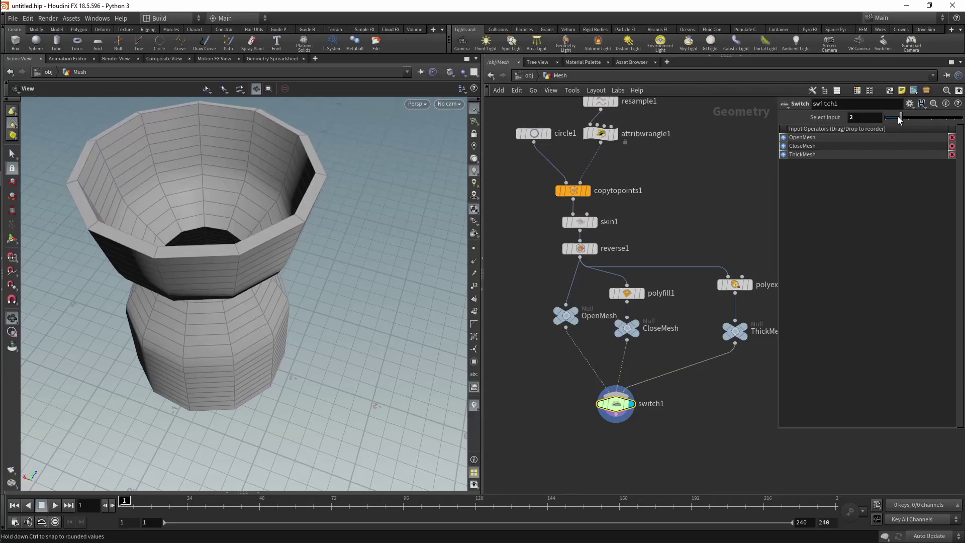
{"action": "scroll", "coordinate": [731, 346], "scroll_direction": "down", "scroll_amount": 4}
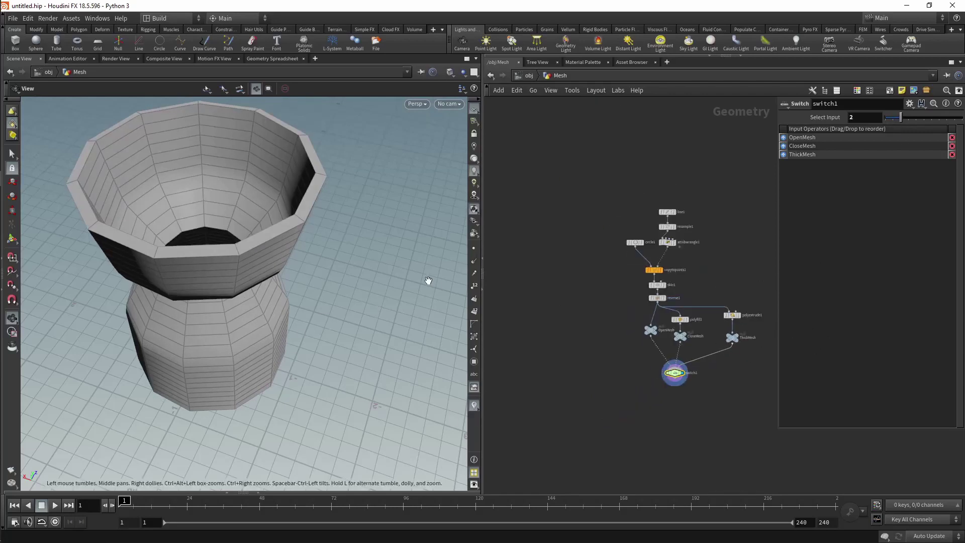
{"action": "key", "text": "ctrl+shift+s"}
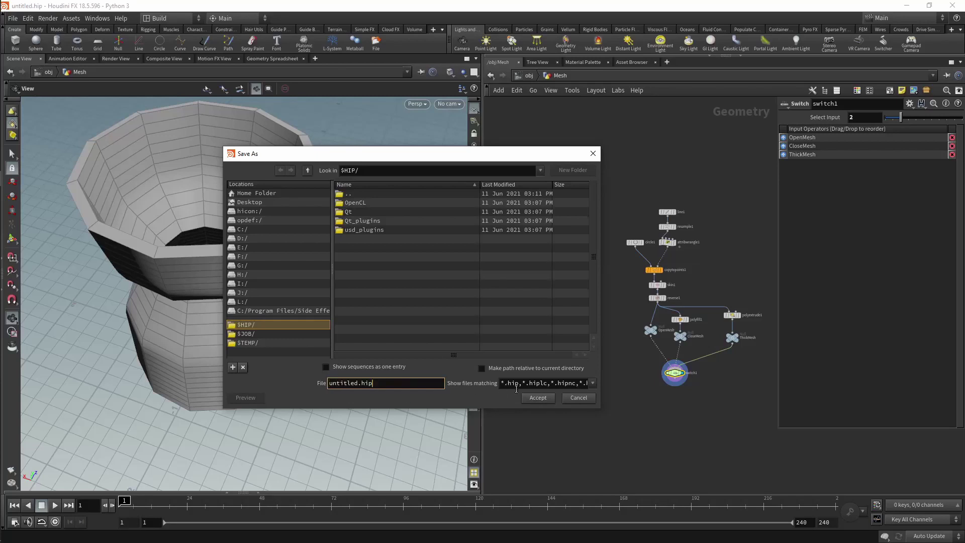
Step: Attempt to save the scene as revolve.hip and dismiss the permission-denied error
{"action": "left_click", "coordinate": [568, 397]}
{"action": "key", "text": "ctrl+shift+s"}
{"action": "double_click", "coordinate": [377, 386]}
{"action": "type", "text": "rev"}
{"action": "type", "text": "olve"}
{"action": "key", "text": "Return"}
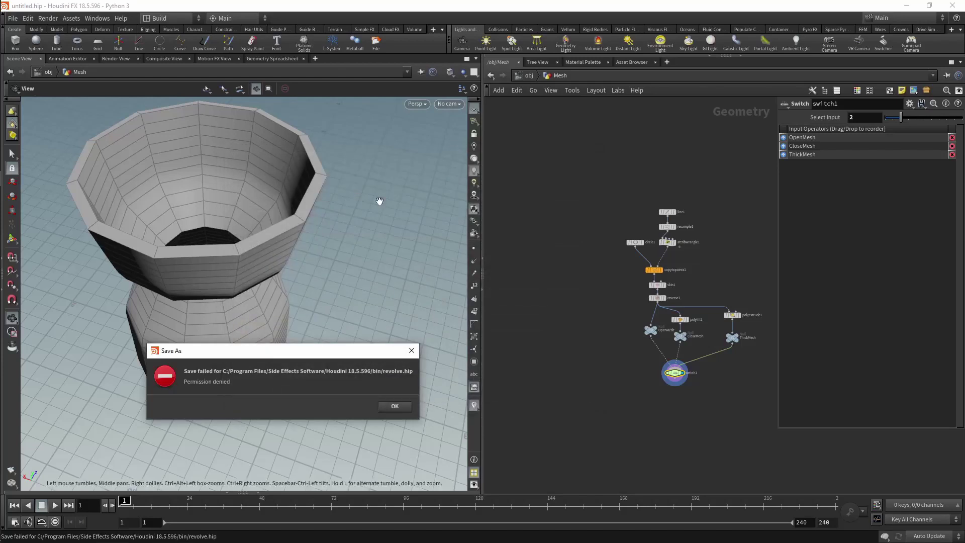
{"action": "left_click", "coordinate": [395, 407]}
Step: Save the scene as untitled.hip in the Desktop folder
{"action": "left_click", "coordinate": [12, 18]}
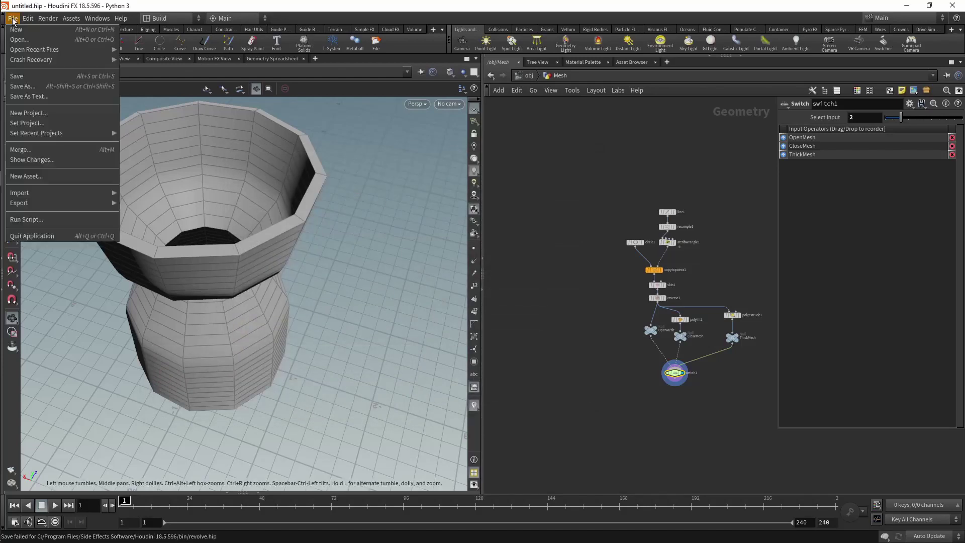
{"action": "left_click", "coordinate": [61, 89]}
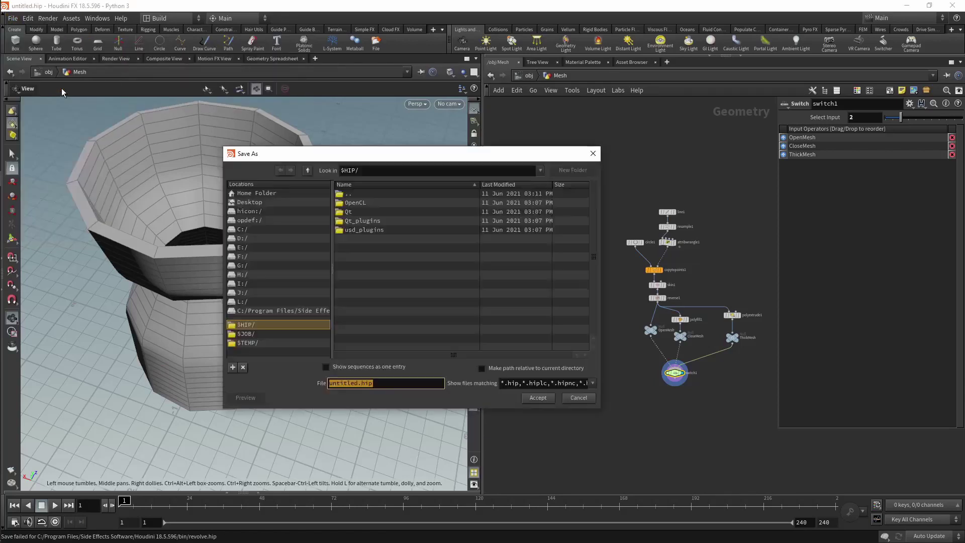
{"action": "left_click", "coordinate": [249, 202]}
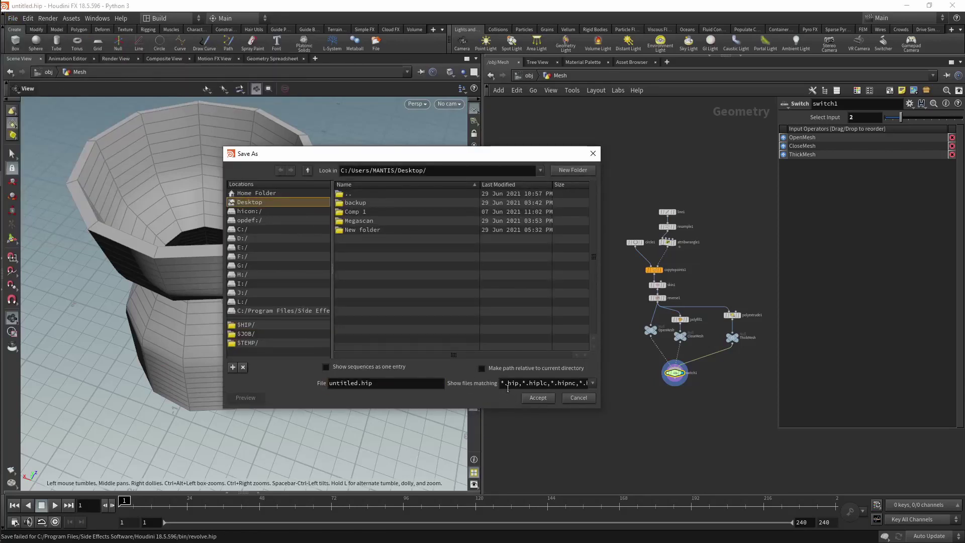
{"action": "left_click", "coordinate": [537, 398]}
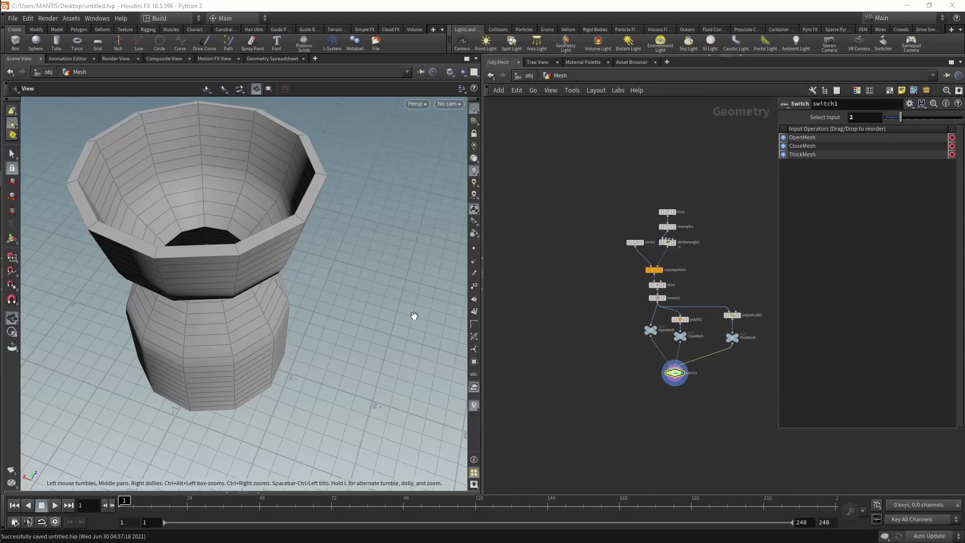
Step: Auto-lay out the Mesh network and shift the upper seven-node chain up and right
{"action": "left_click_drag", "start_coordinate": [252, 107], "coordinate": [287, 244]}
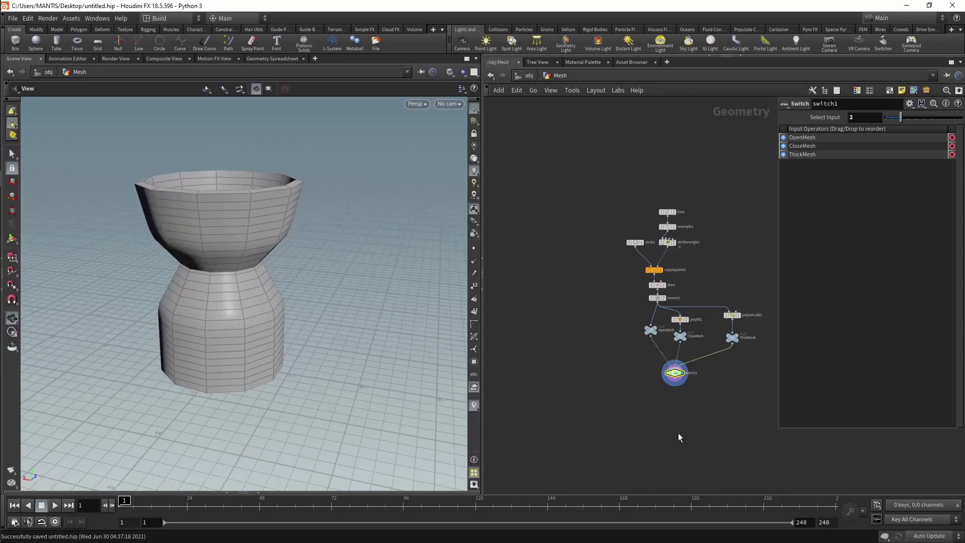
{"action": "scroll", "coordinate": [681, 432], "scroll_direction": "up", "scroll_amount": 3}
{"action": "scroll", "coordinate": [655, 431], "scroll_direction": "down", "scroll_amount": 3}
{"action": "scroll", "coordinate": [658, 430], "scroll_direction": "down", "scroll_amount": 2}
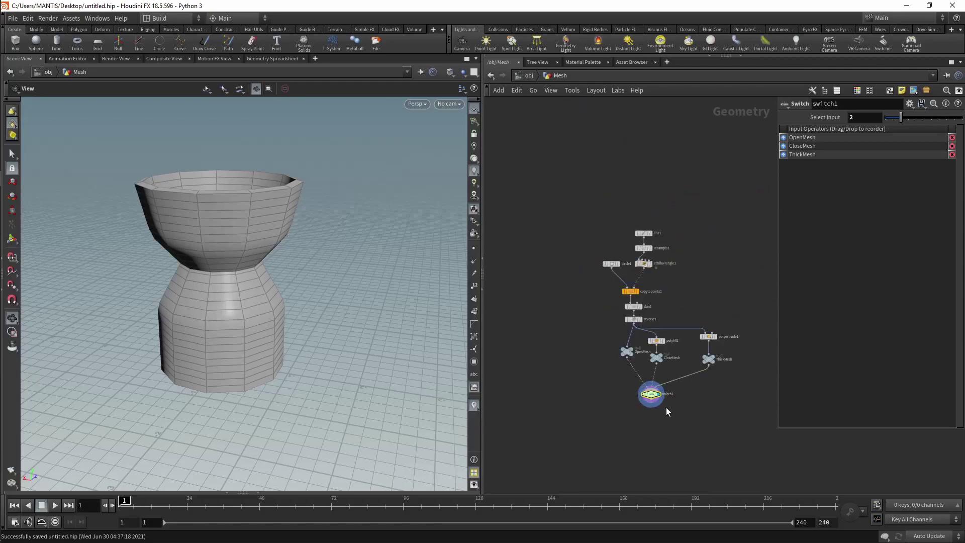
{"action": "key", "text": "l"}
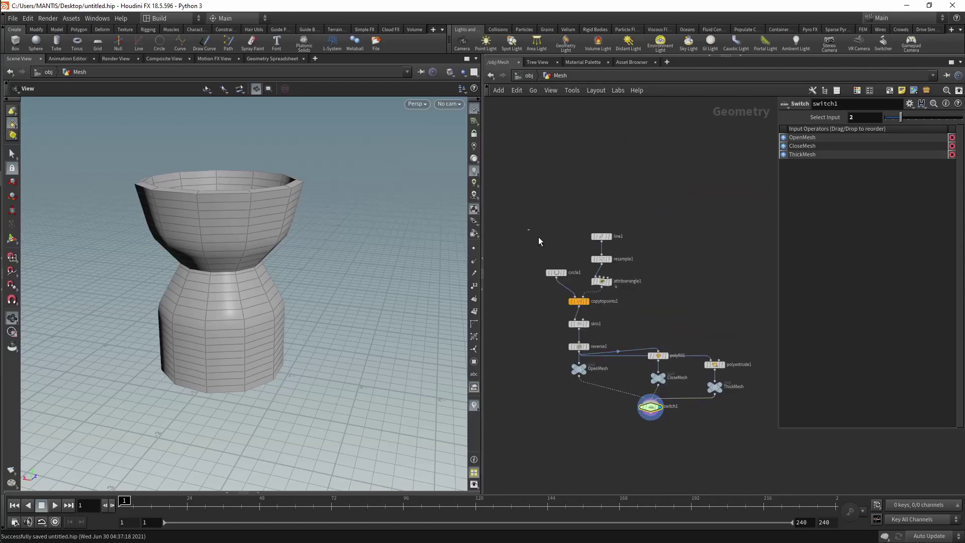
{"action": "left_click_drag", "start_coordinate": [538, 237], "coordinate": [650, 342]}
{"action": "left_click_drag", "start_coordinate": [579, 347], "coordinate": [661, 312]}
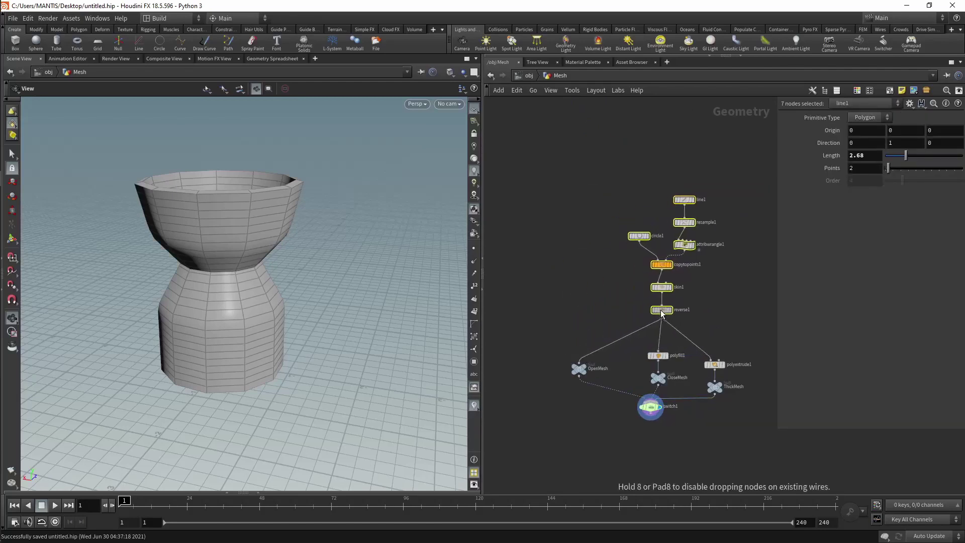
{"action": "scroll", "coordinate": [661, 312], "scroll_direction": "down", "scroll_amount": 1}
{"action": "left_click", "coordinate": [704, 295]}
{"action": "scroll", "coordinate": [680, 311], "scroll_direction": "down", "scroll_amount": 2}
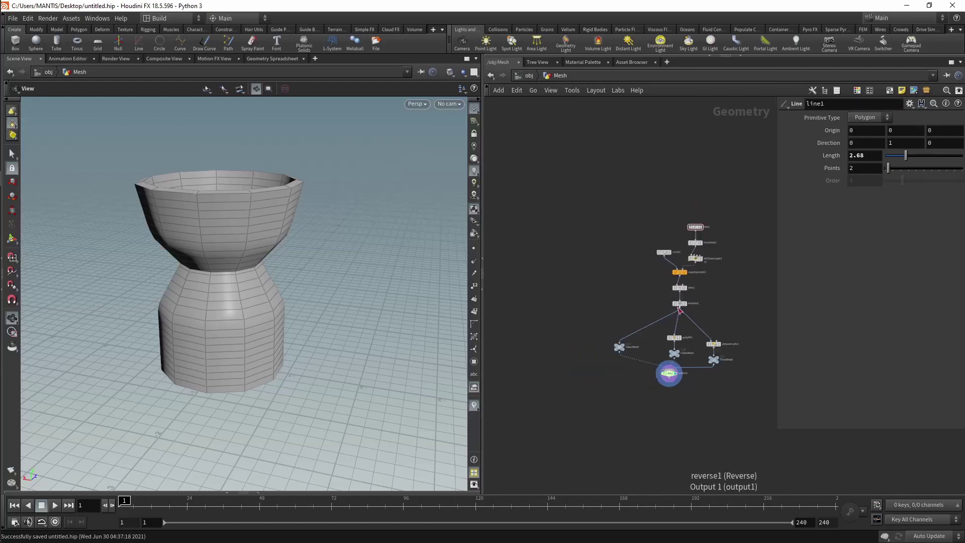
{"action": "left_click_drag", "start_coordinate": [679, 309], "coordinate": [681, 312]}
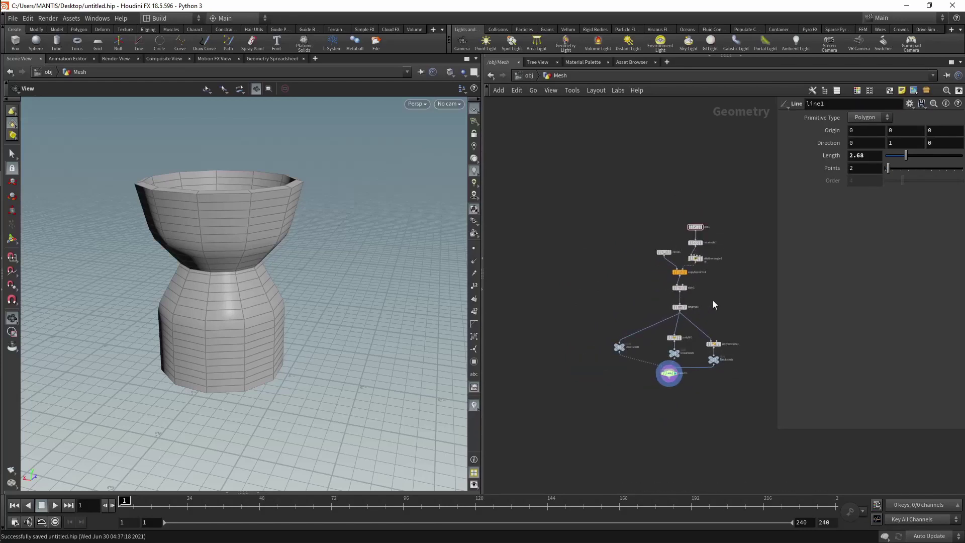
Step: Add a new Null node to the right of reverse1
{"action": "key", "text": "Tab"}
{"action": "left_click", "coordinate": [744, 492]}
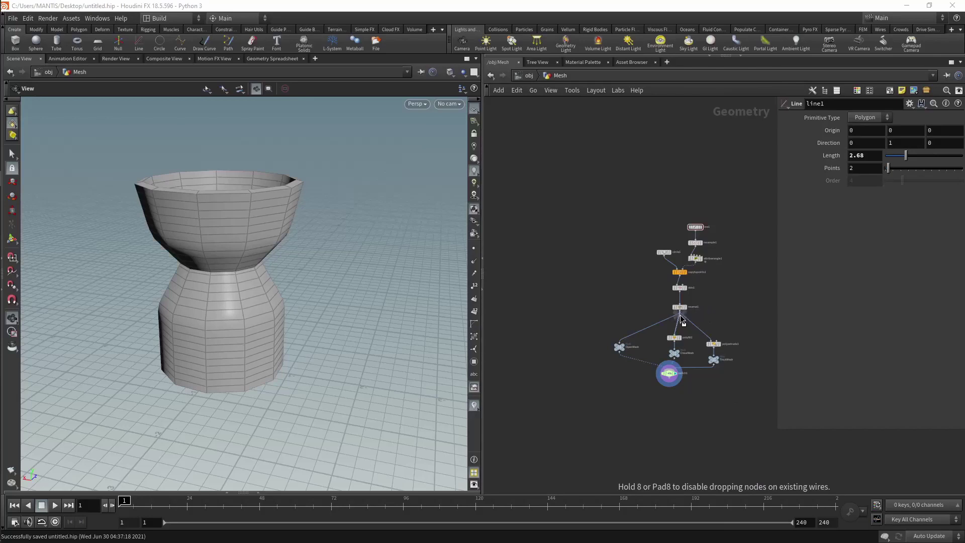
{"action": "left_click", "coordinate": [706, 314]}
Step: Insert null1 below reverse1 and feed OpenMesh and polyextrude1 from it
{"action": "scroll", "coordinate": [711, 315], "scroll_direction": "up", "scroll_amount": 3}
{"action": "left_click_drag", "start_coordinate": [643, 297], "coordinate": [642, 271]}
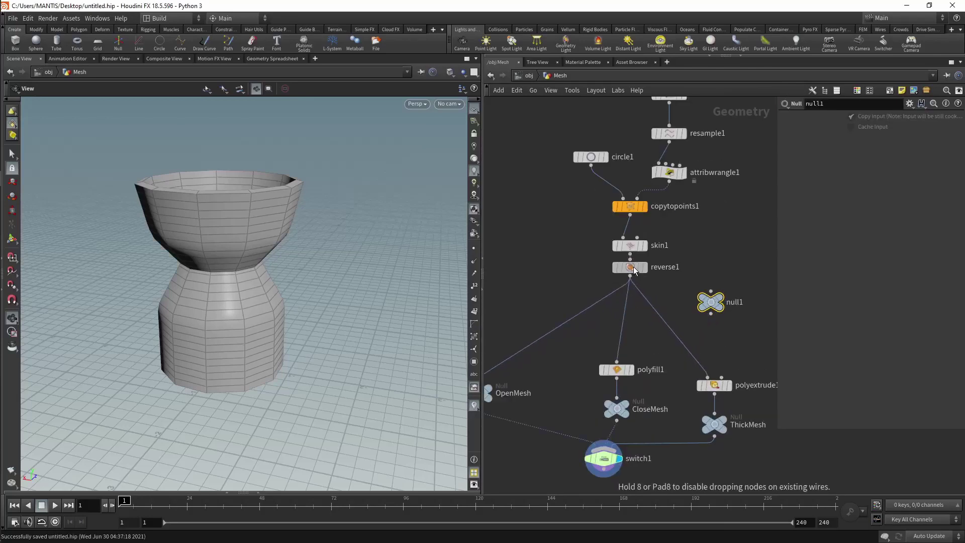
{"action": "mouse_move", "coordinate": [711, 298]}
{"action": "left_mouse_down"}
{"action": "mouse_move", "coordinate": [624, 293]}
{"action": "mouse_move", "coordinate": [645, 305]}
{"action": "mouse_move", "coordinate": [634, 308]}
{"action": "left_mouse_up"}
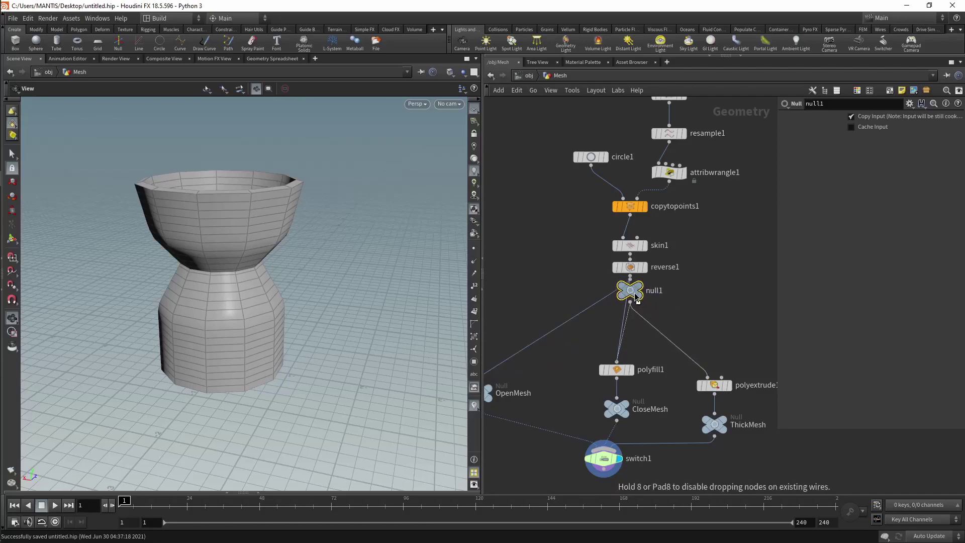
{"action": "middle_click_drag", "start_coordinate": [563, 372], "coordinate": [656, 371]}
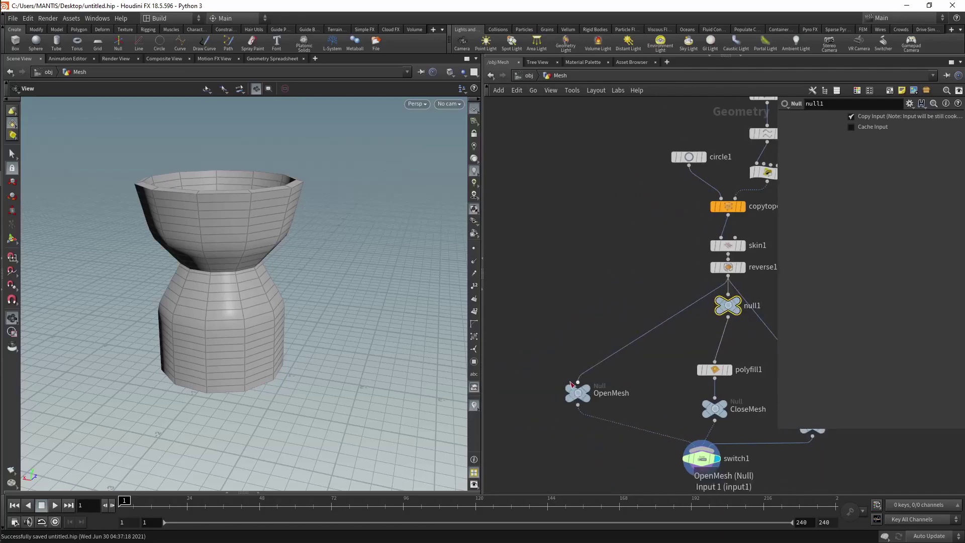
{"action": "left_click", "coordinate": [573, 379]}
{"action": "left_click", "coordinate": [709, 327]}
{"action": "middle_click_drag", "start_coordinate": [707, 329], "coordinate": [484, 303]}
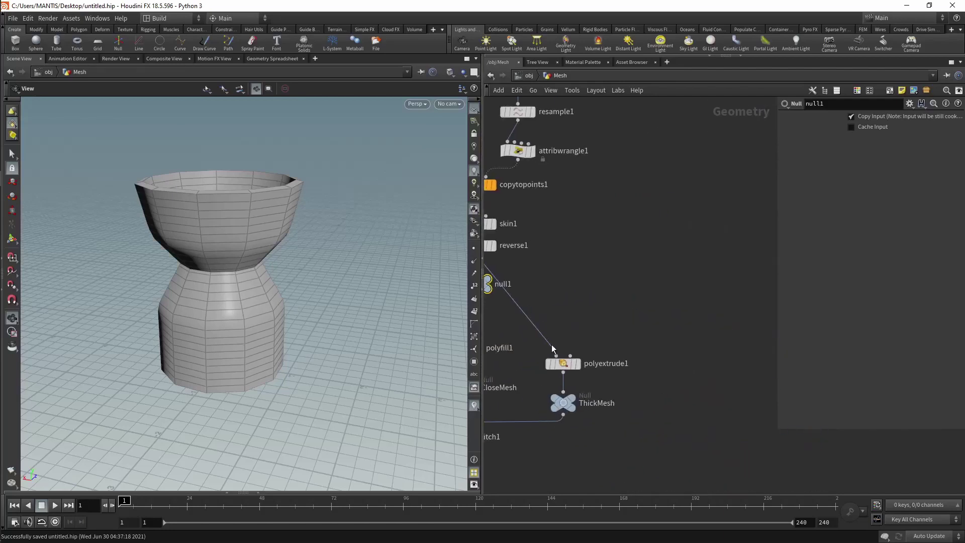
{"action": "middle_click_drag", "start_coordinate": [591, 356], "coordinate": [679, 350]}
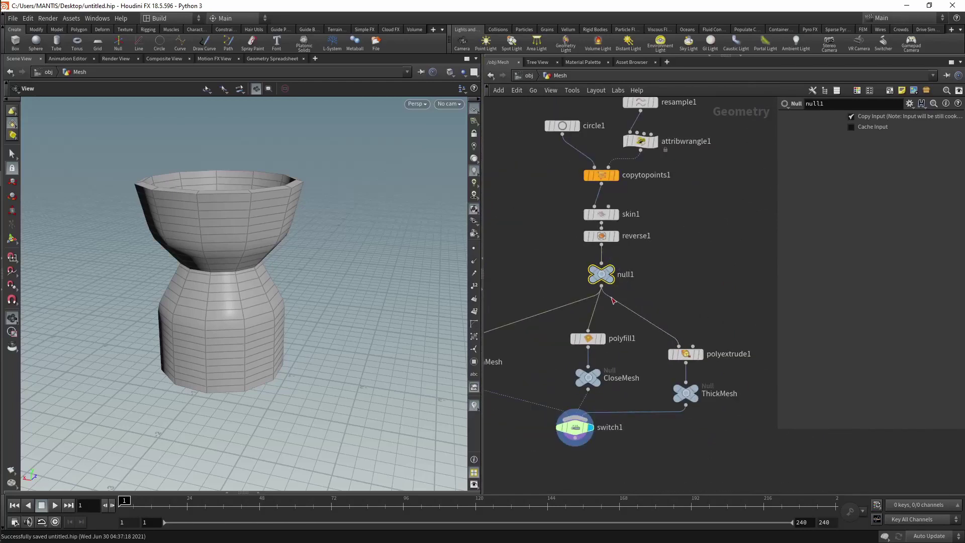
{"action": "left_click_drag", "start_coordinate": [679, 350], "coordinate": [601, 281]}
Step: Rename null1 to Baclbone and set its display flag
{"action": "double_click", "coordinate": [625, 274]}
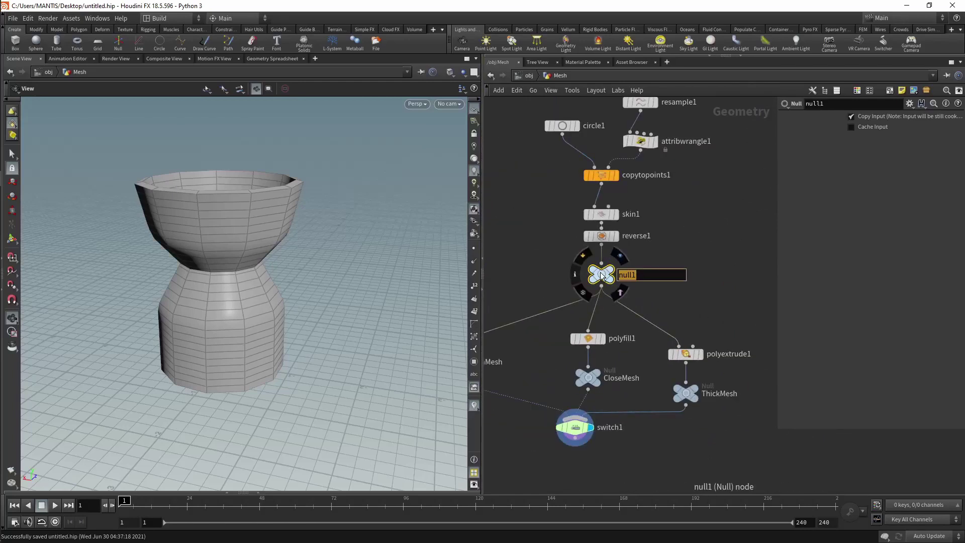
{"action": "type", "text": "Baclbo"}
{"action": "type", "text": "ne"}
{"action": "key", "text": "Return"}
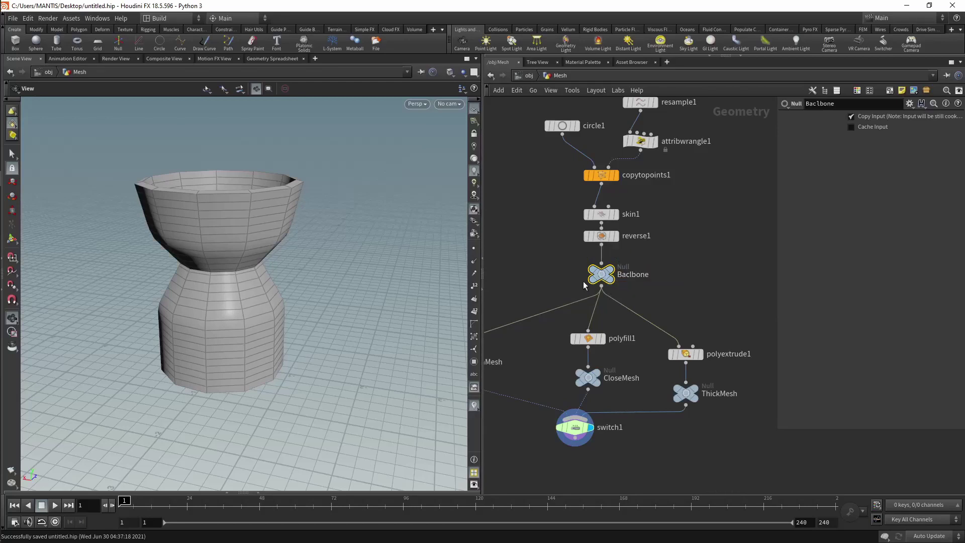
{"action": "left_click", "coordinate": [611, 272]}
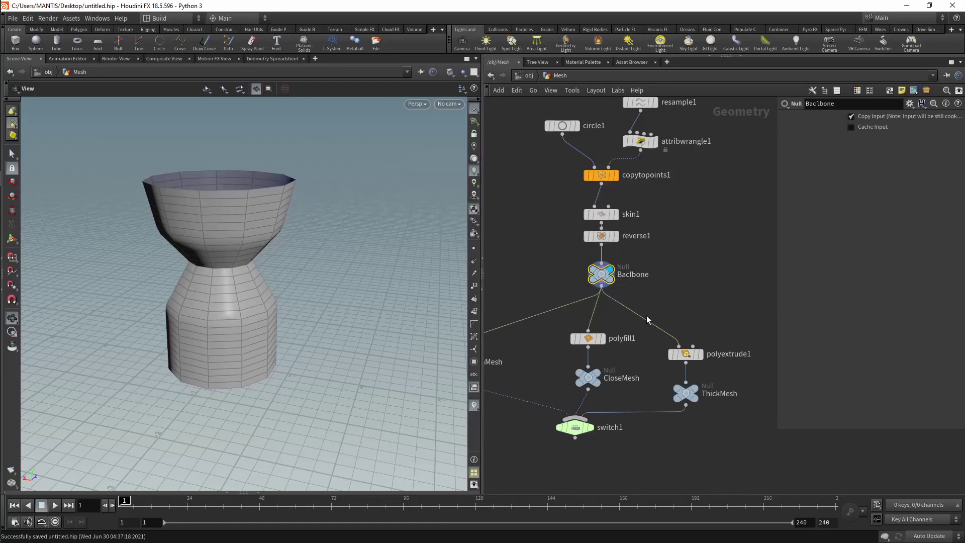
Step: Move switch1, ThickMesh and OpenMesh down and square OpenMesh's wire with a bend point
{"action": "middle_click_drag", "start_coordinate": [646, 320], "coordinate": [781, 273]}
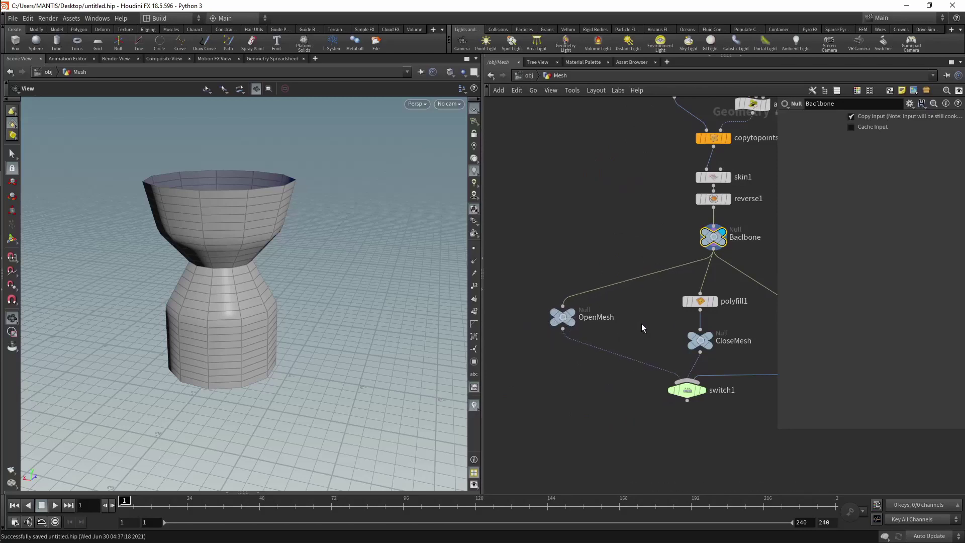
{"action": "middle_click_drag", "start_coordinate": [641, 324], "coordinate": [538, 335]}
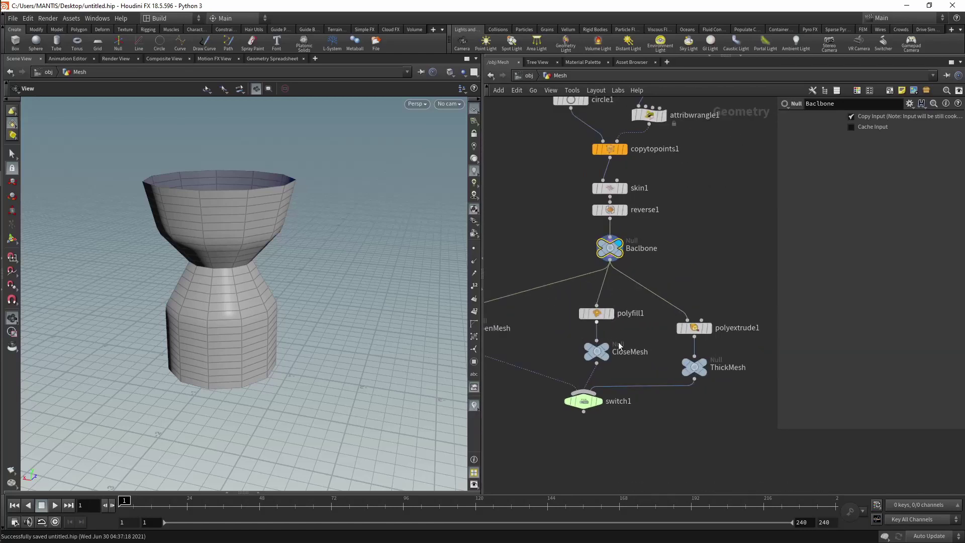
{"action": "scroll", "coordinate": [623, 352], "scroll_direction": "down", "scroll_amount": 3}
{"action": "left_click_drag", "start_coordinate": [606, 375], "coordinate": [618, 412]}
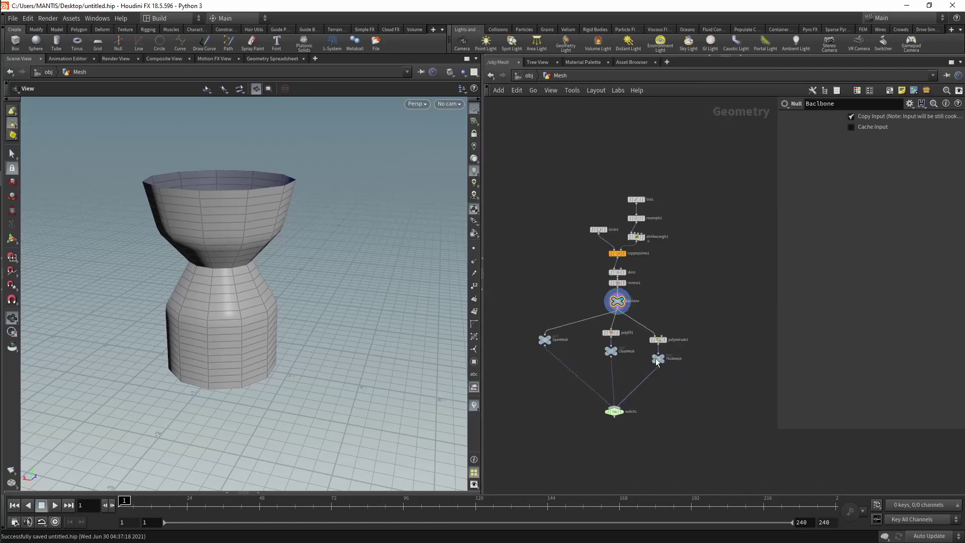
{"action": "left_click_drag", "start_coordinate": [659, 359], "coordinate": [659, 394]}
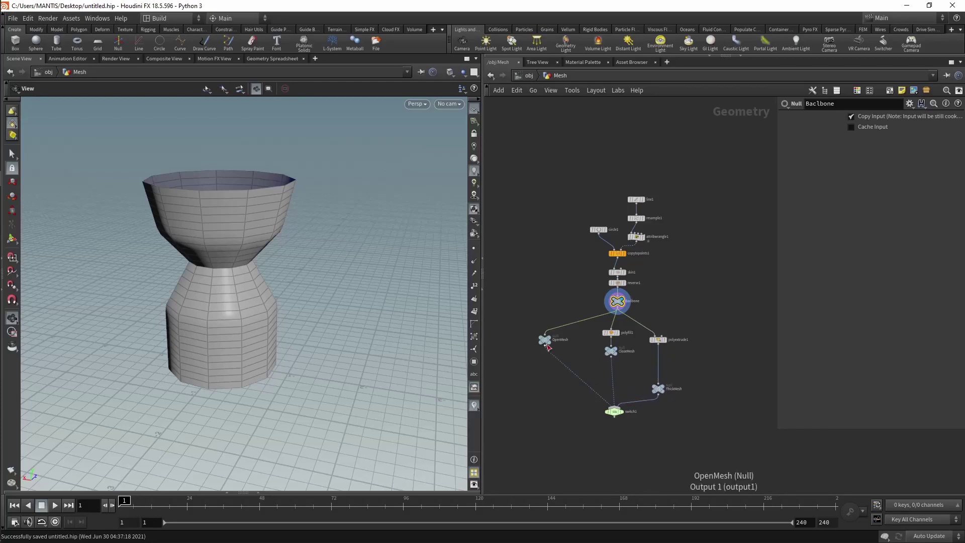
{"action": "left_click_drag", "start_coordinate": [545, 341], "coordinate": [557, 387]}
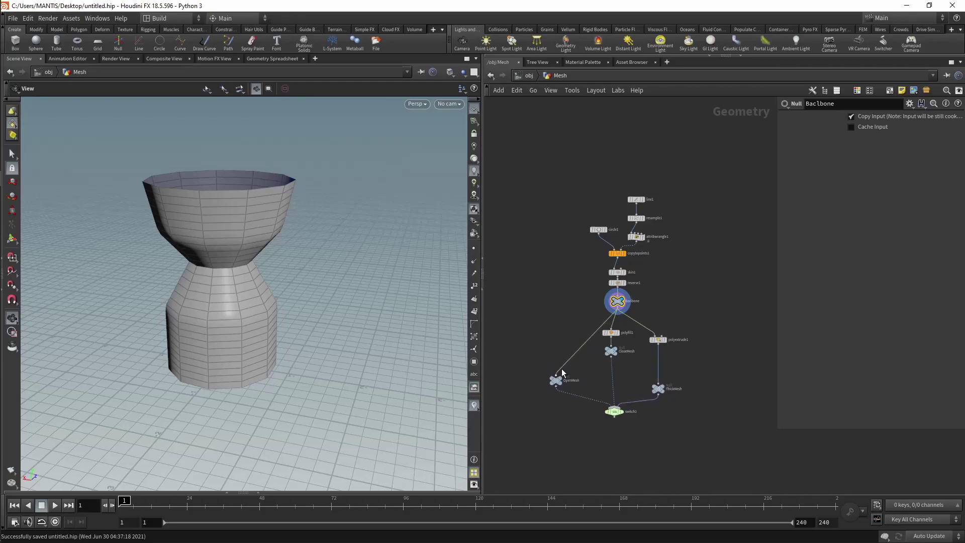
{"action": "left_click", "coordinate": [580, 347], "text": "alt"}
{"action": "left_click_drag", "start_coordinate": [581, 347], "coordinate": [568, 332]}
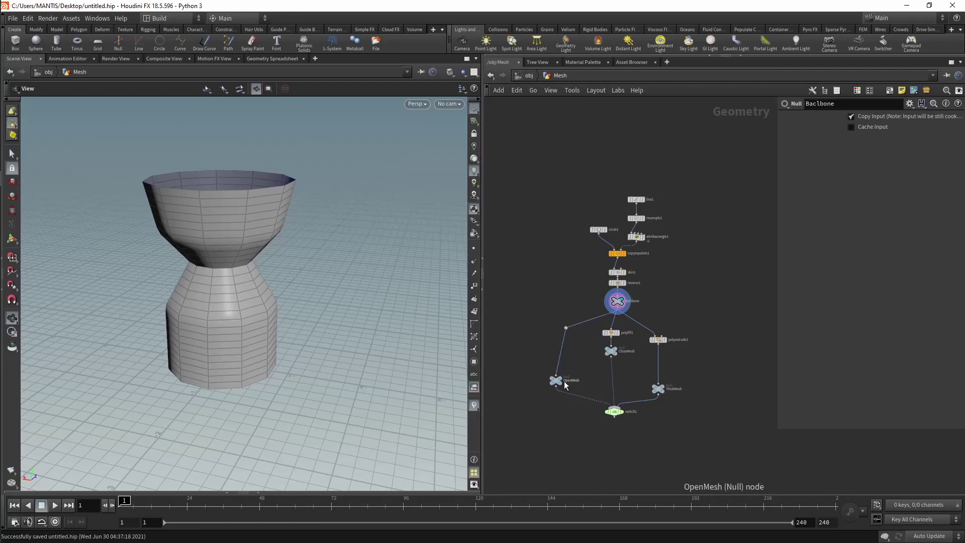
{"action": "left_click_drag", "start_coordinate": [556, 380], "coordinate": [566, 381]}
Step: Align polyextrude1 over ThickMesh, raise switch1 and OpenMesh, and select the eight upper nodes
{"action": "left_click_drag", "start_coordinate": [656, 340], "coordinate": [671, 324]}
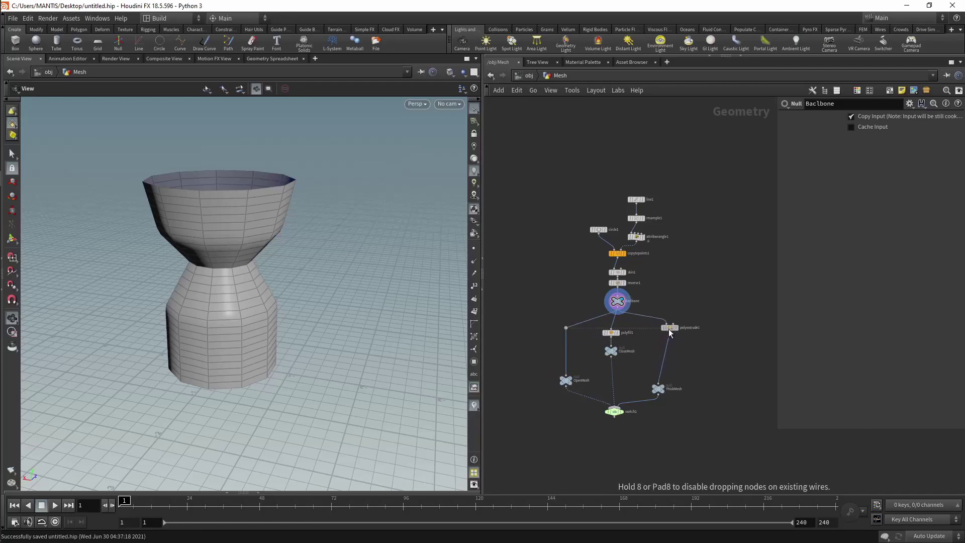
{"action": "left_click_drag", "start_coordinate": [691, 420], "coordinate": [690, 419]}
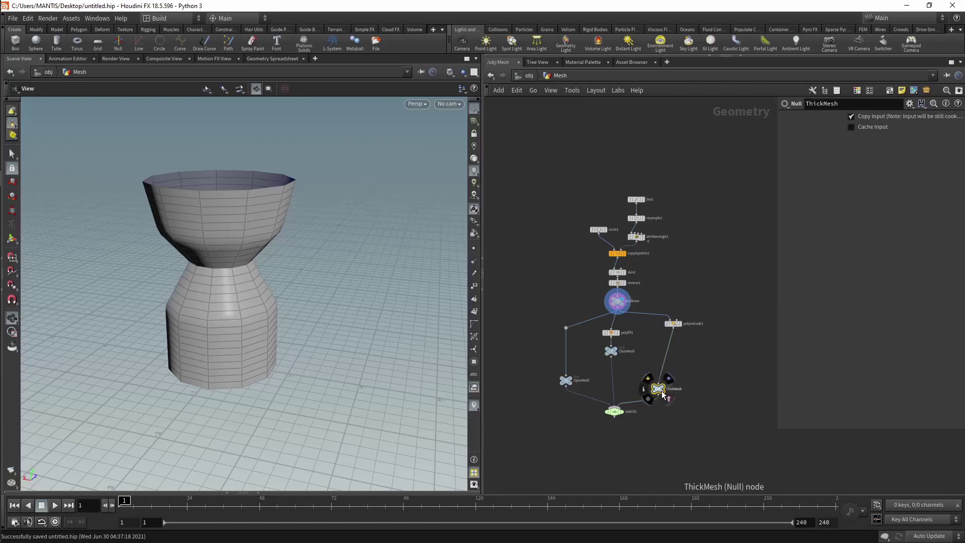
{"action": "left_click_drag", "start_coordinate": [659, 390], "coordinate": [674, 370]}
{"action": "mouse_move", "coordinate": [614, 413]}
{"action": "left_mouse_down"}
{"action": "mouse_move", "coordinate": [611, 382]}
{"action": "mouse_move", "coordinate": [569, 365]}
{"action": "left_mouse_up"}
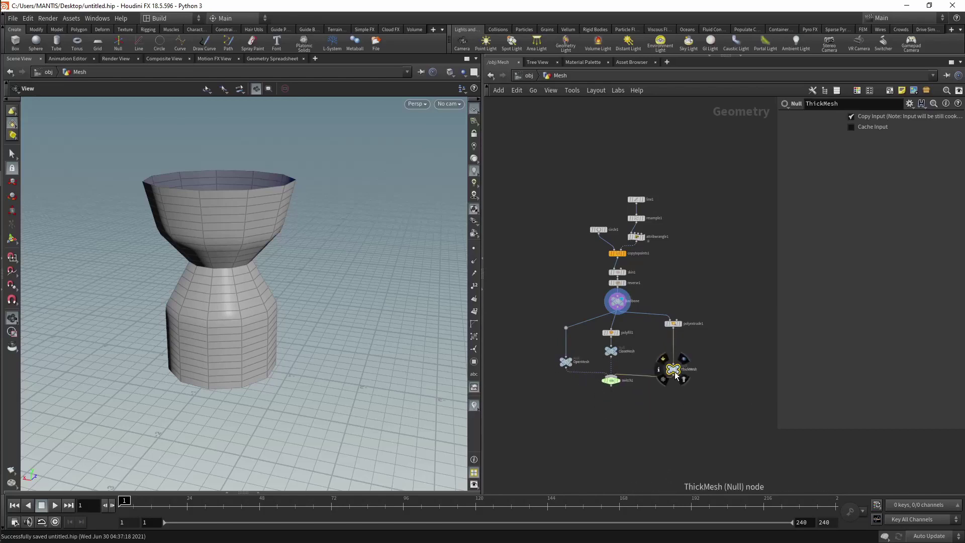
{"action": "left_click_drag", "start_coordinate": [673, 371], "coordinate": [665, 370]}
{"action": "left_click_drag", "start_coordinate": [676, 324], "coordinate": [670, 329]}
{"action": "scroll", "coordinate": [674, 317], "scroll_direction": "down", "scroll_amount": 3}
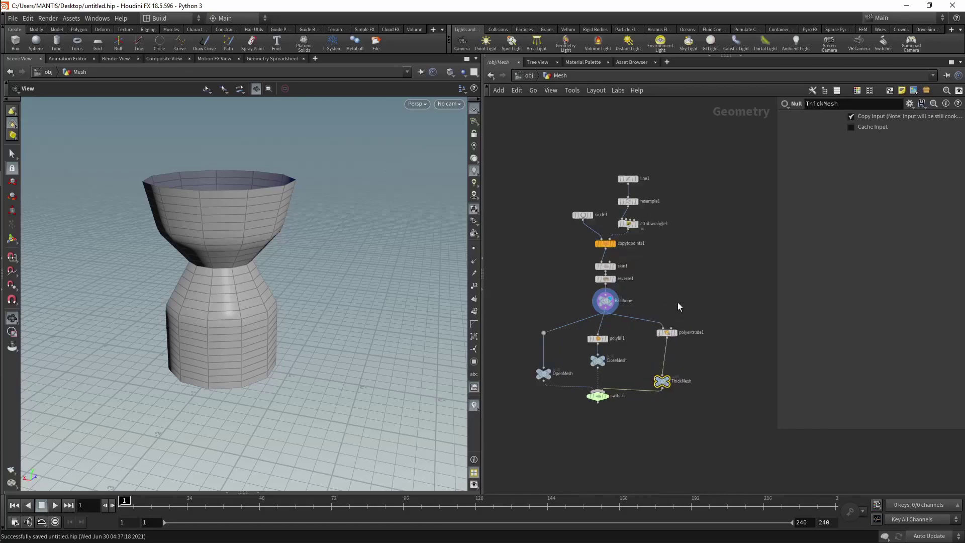
{"action": "left_click_drag", "start_coordinate": [549, 183], "coordinate": [696, 309]}
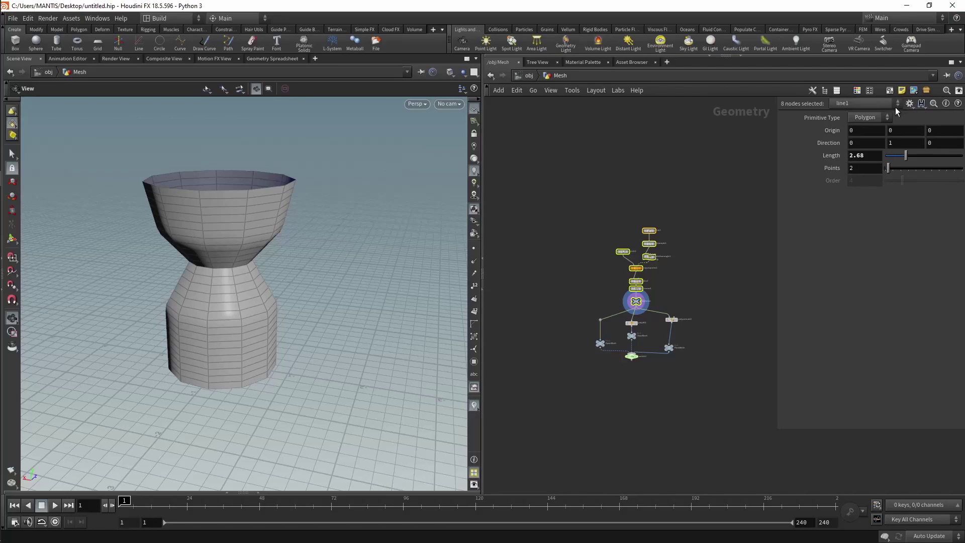
Step: Wrap the selected upper nodes through Baclbone in a network box titled Base
{"action": "left_click", "coordinate": [902, 91]}
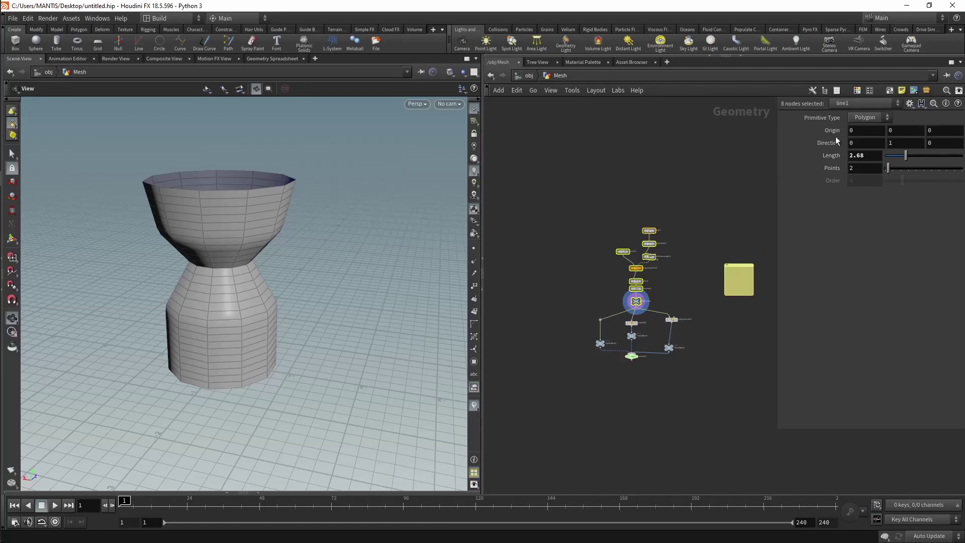
{"action": "key", "text": "ctrl+z"}
{"action": "left_click", "coordinate": [889, 91]}
{"action": "scroll", "coordinate": [674, 304], "scroll_direction": "up", "scroll_amount": 2}
{"action": "left_click", "coordinate": [657, 283]}
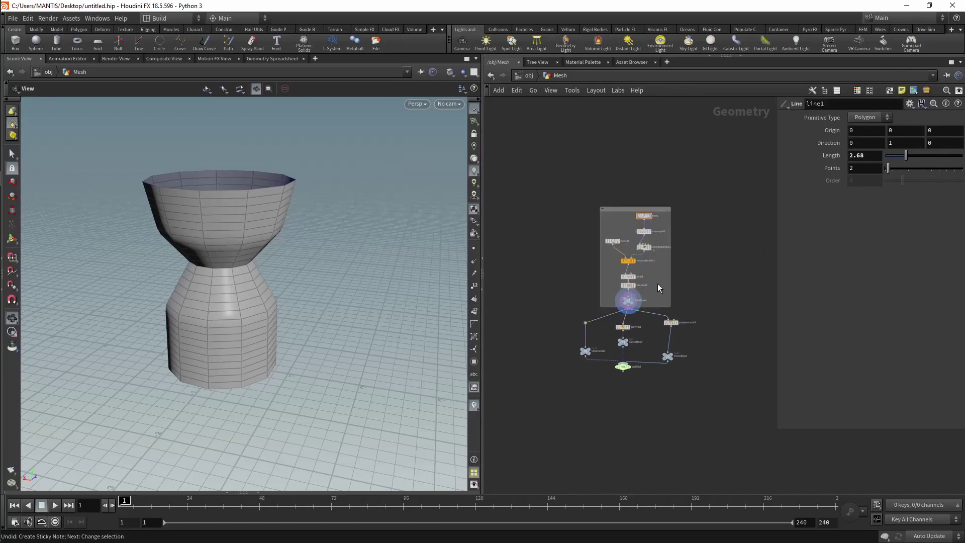
{"action": "left_click", "coordinate": [657, 220]}
{"action": "scroll", "coordinate": [657, 220], "scroll_direction": "up", "scroll_amount": 3}
{"action": "double_click", "coordinate": [644, 199]}
{"action": "type", "text": "Base"}
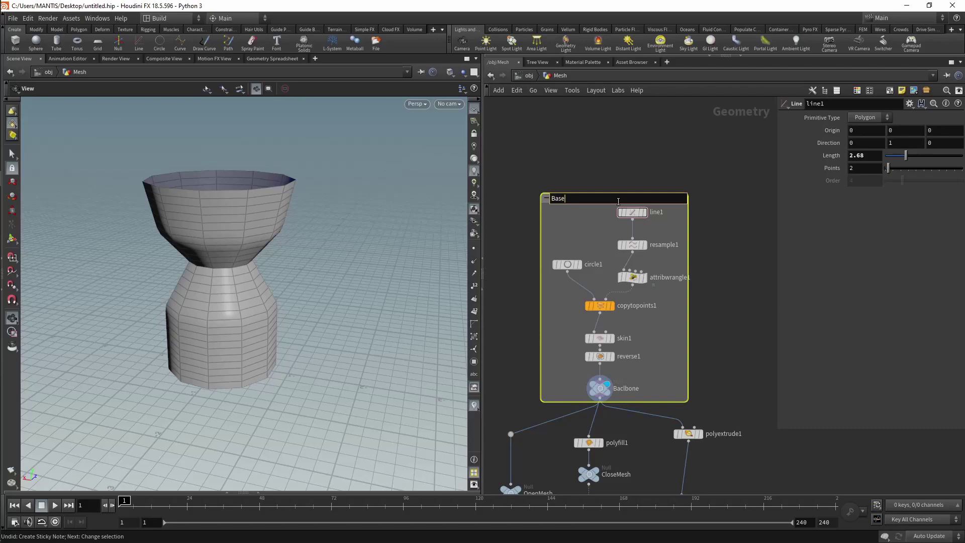
{"action": "key", "text": "Return"}
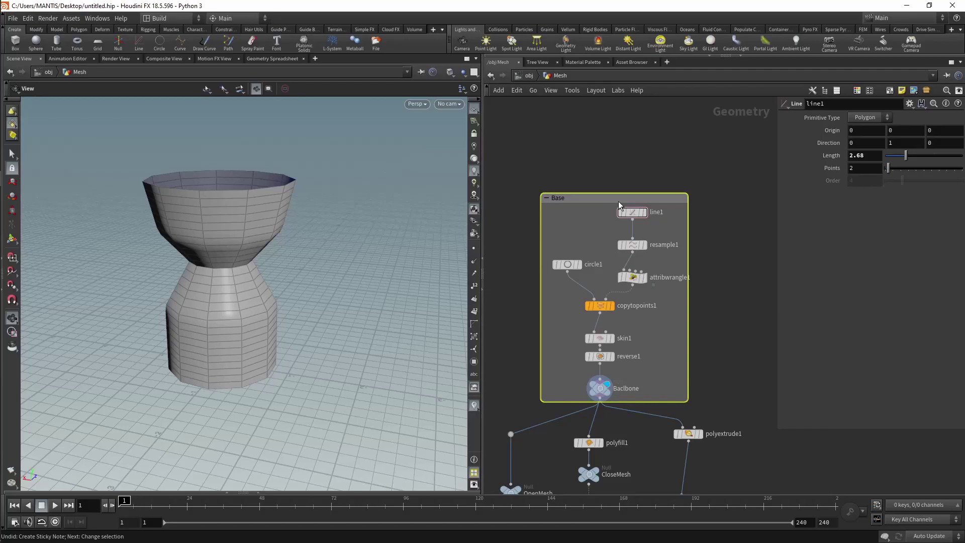
{"action": "left_click", "coordinate": [586, 212]}
Step: Colour the Base box mustard yellow and pull its bottom edge up to fit
{"action": "key", "text": "c"}
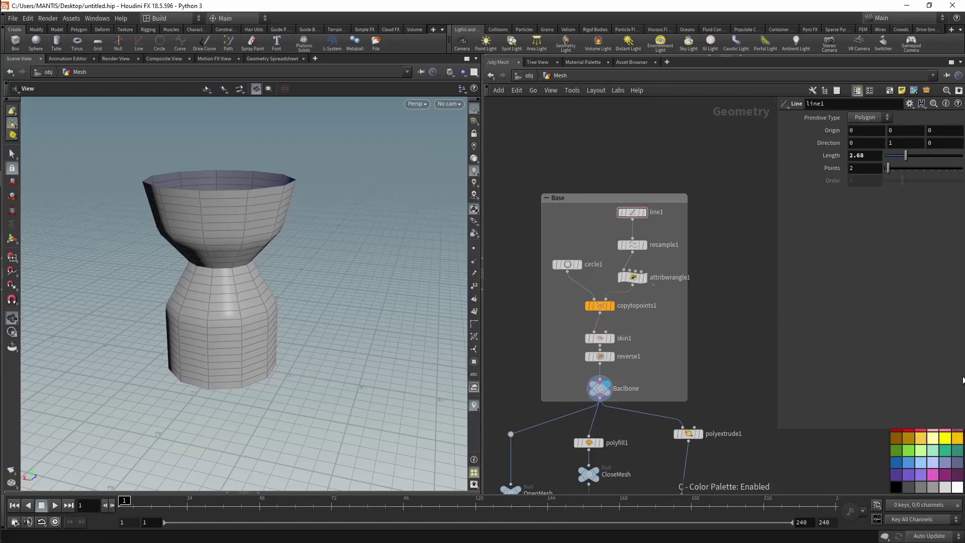
{"action": "scroll", "coordinate": [931, 460], "scroll_direction": "up", "scroll_amount": 3}
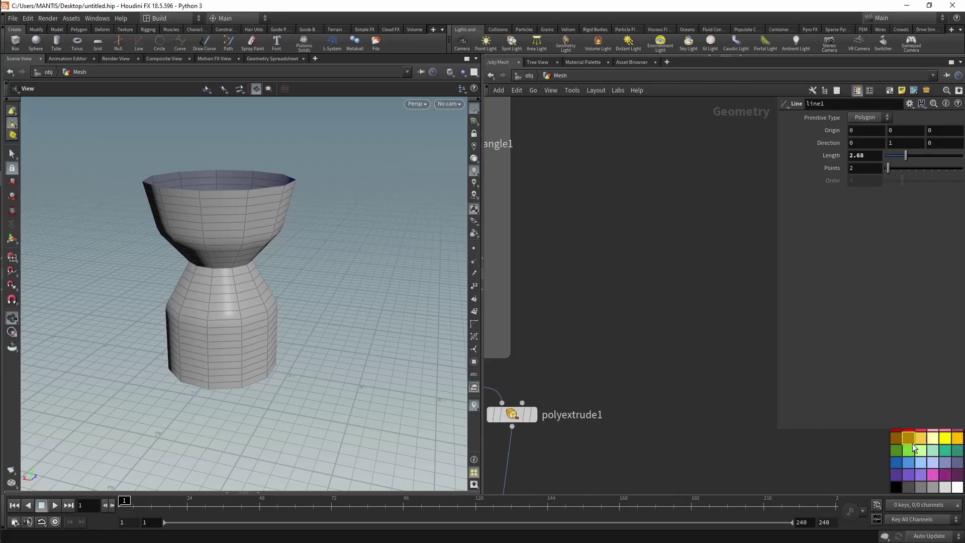
{"action": "scroll", "coordinate": [698, 310], "scroll_direction": "down", "scroll_amount": 1}
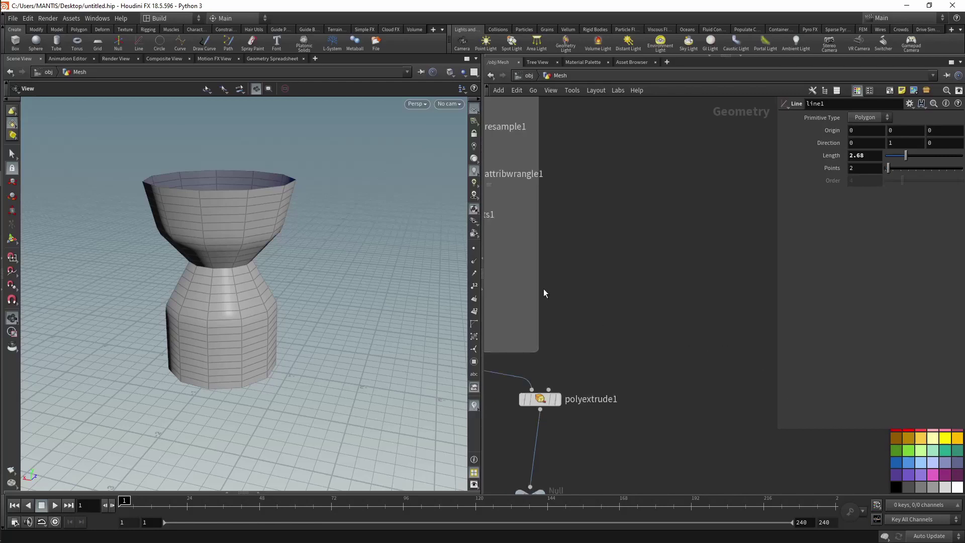
{"action": "scroll", "coordinate": [583, 207], "scroll_direction": "down", "scroll_amount": 5}
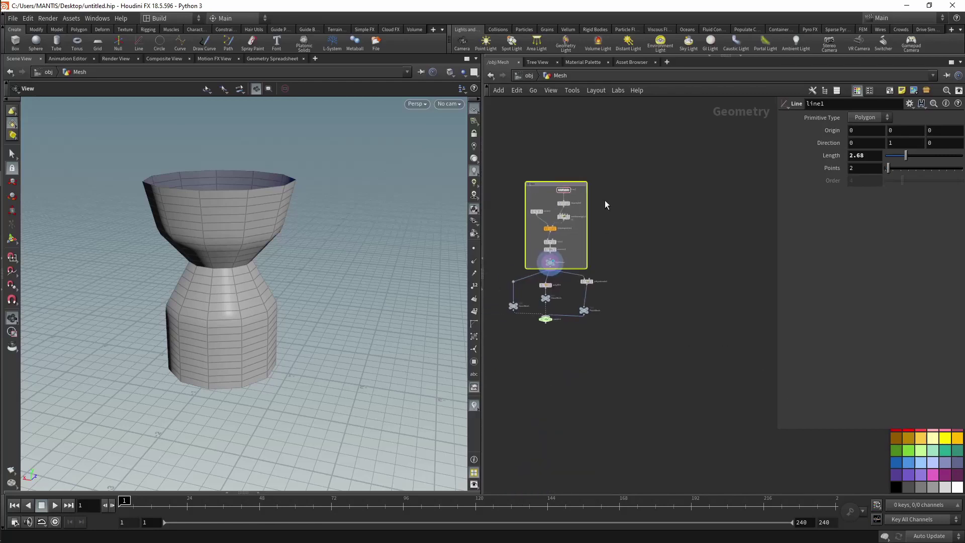
{"action": "left_click", "coordinate": [908, 440]}
{"action": "scroll", "coordinate": [624, 297], "scroll_direction": "up", "scroll_amount": 4}
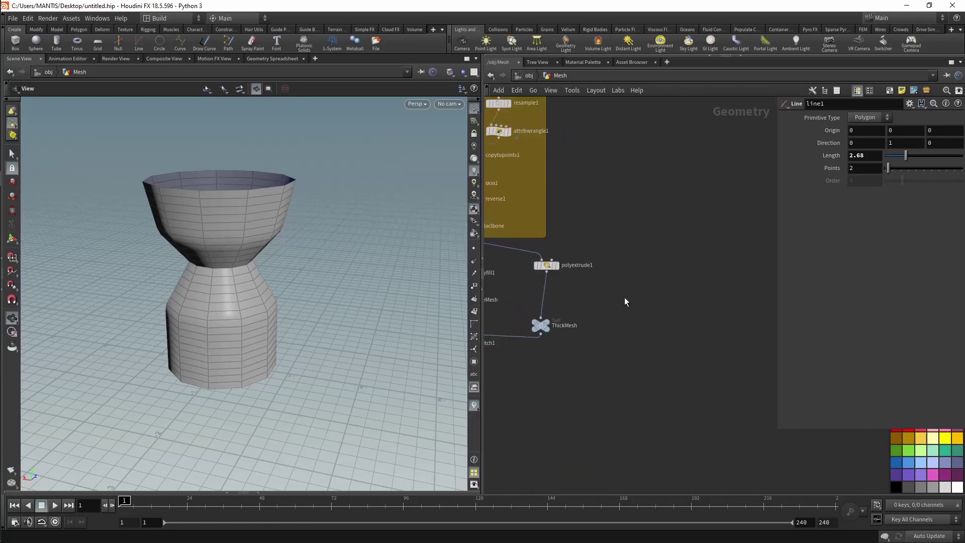
{"action": "middle_click_drag", "start_coordinate": [625, 297], "coordinate": [758, 317]}
{"action": "left_click_drag", "start_coordinate": [611, 301], "coordinate": [610, 305]}
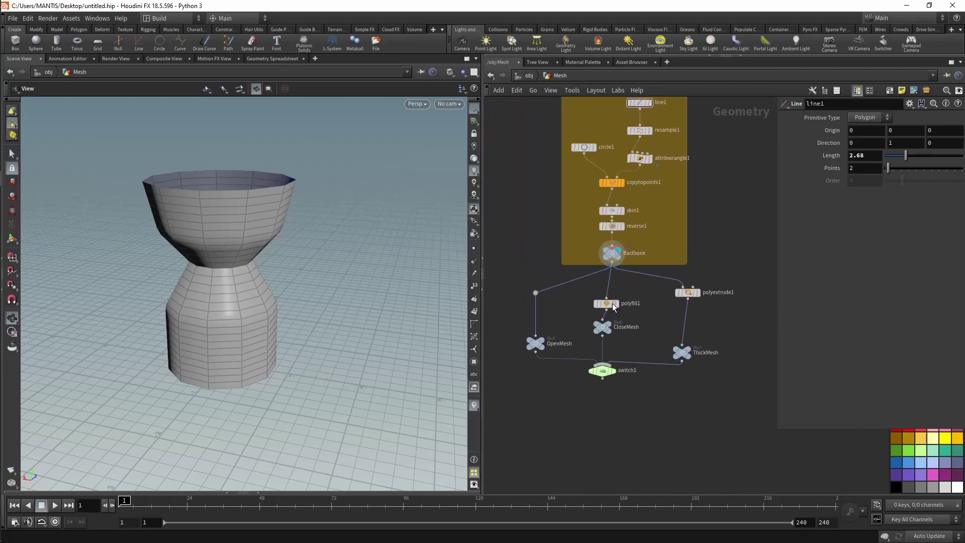
{"action": "left_click_drag", "start_coordinate": [657, 264], "coordinate": [656, 257]}
{"action": "scroll", "coordinate": [676, 260], "scroll_direction": "down", "scroll_amount": 3}
Step: Wrap the six nodes below Baclbone in a network box titled Mesh operation
{"action": "middle_click_drag", "start_coordinate": [688, 297], "coordinate": [680, 246]}
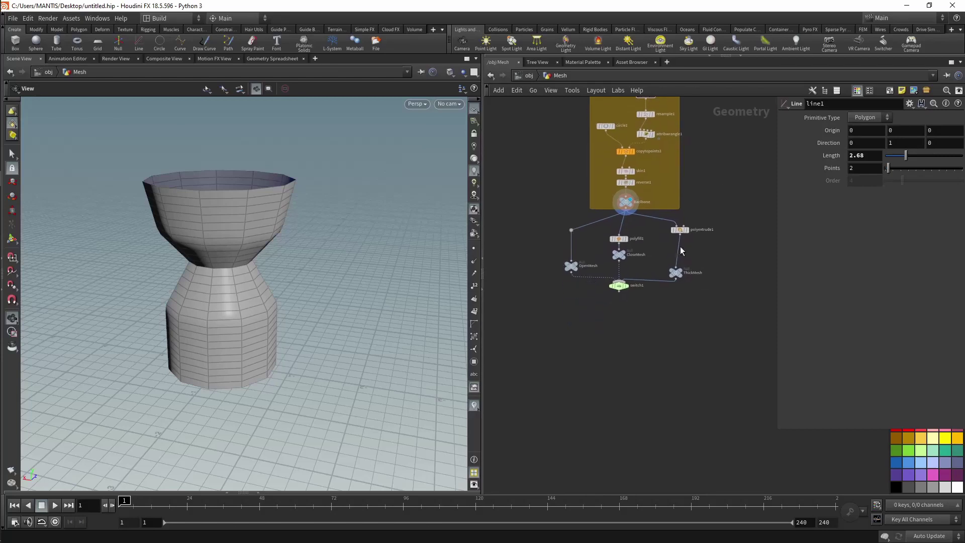
{"action": "left_click_drag", "start_coordinate": [557, 224], "coordinate": [717, 288]}
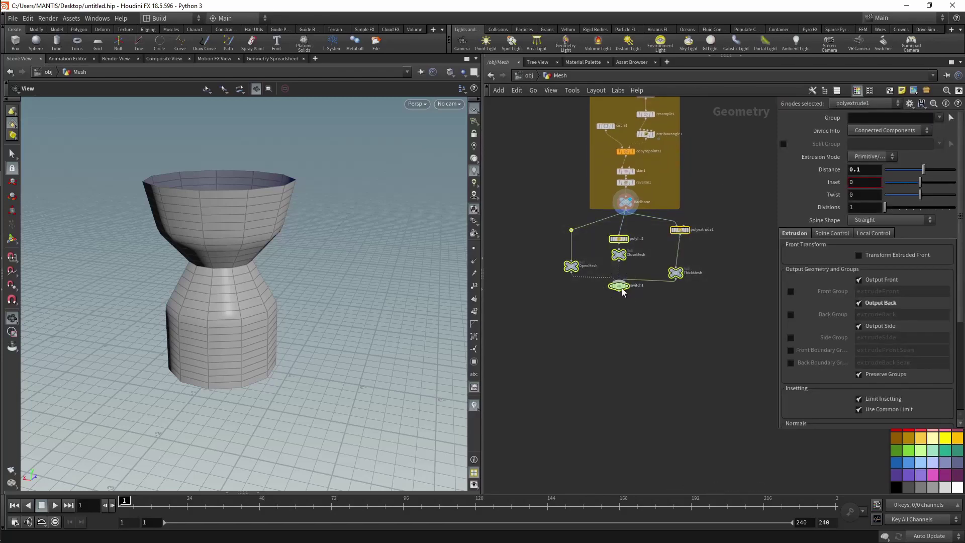
{"action": "left_click_drag", "start_coordinate": [623, 291], "coordinate": [622, 338]}
{"action": "key", "text": "shift+o"}
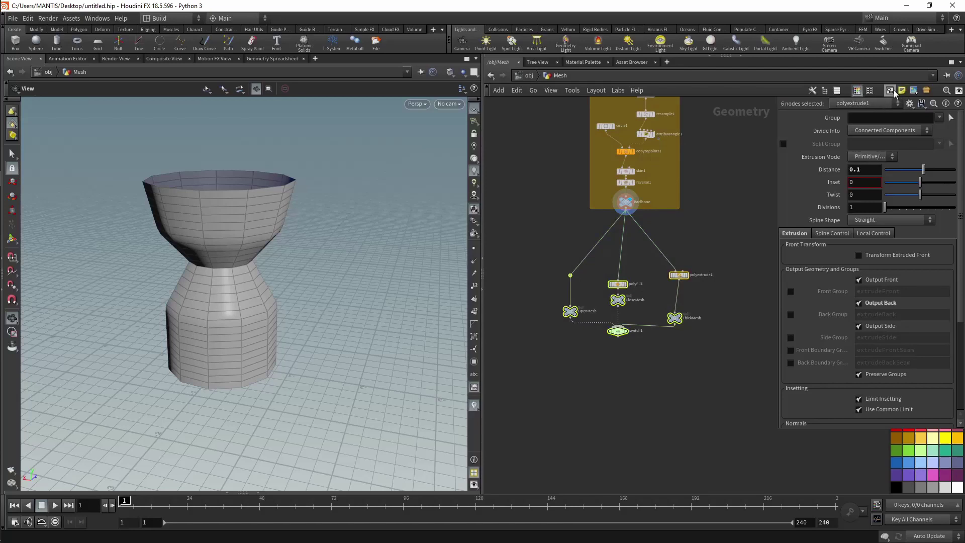
{"action": "left_click", "coordinate": [689, 279]}
{"action": "left_click", "coordinate": [641, 266]}
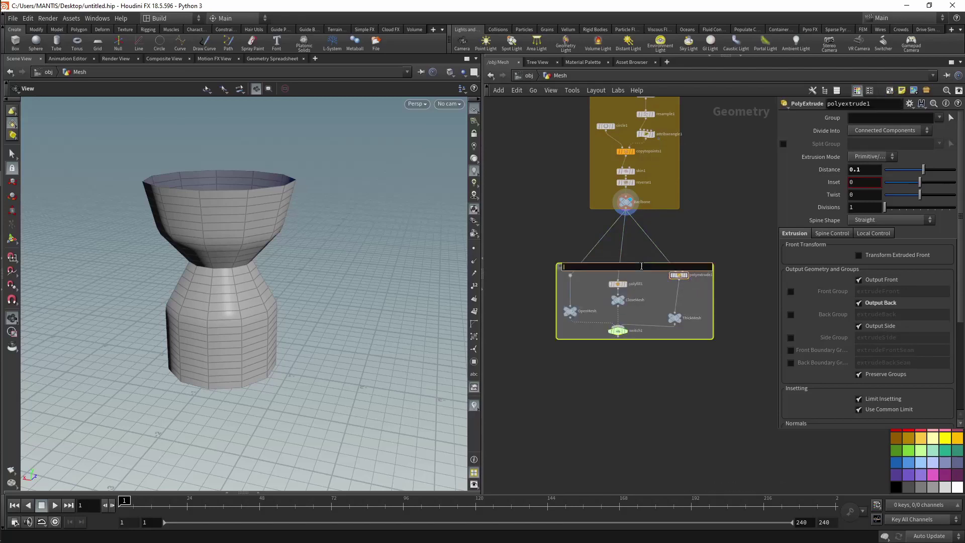
{"action": "scroll", "coordinate": [641, 266], "scroll_direction": "up", "scroll_amount": 2}
{"action": "double_click", "coordinate": [641, 266]}
{"action": "type", "text": "Mesh operation"}
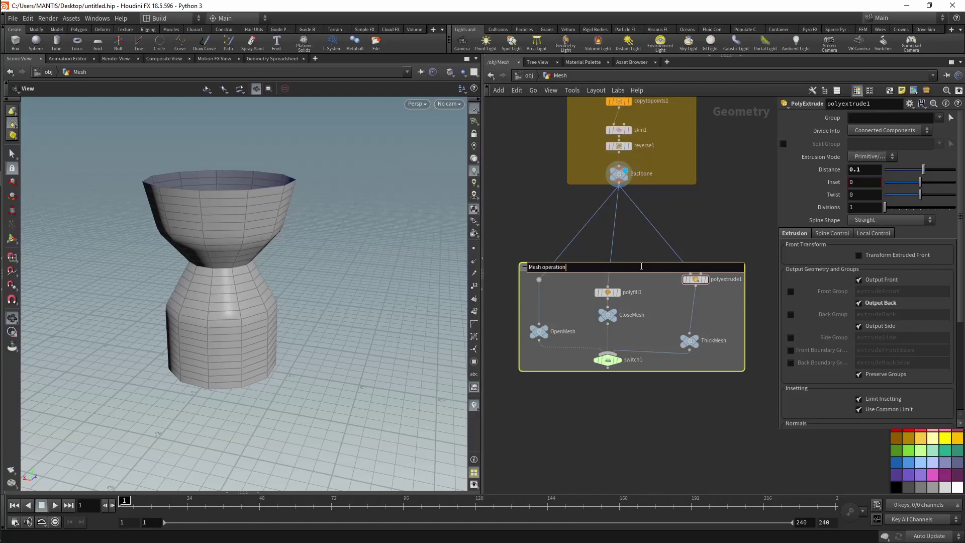
{"action": "key", "text": "Return"}
{"action": "left_click_drag", "start_coordinate": [653, 266], "coordinate": [654, 250]}
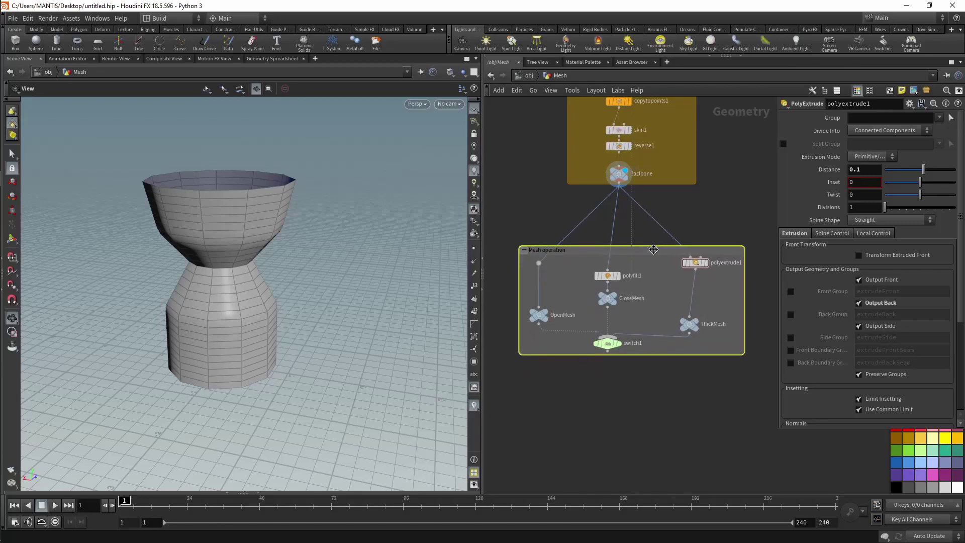
Step: Colour the Mesh operation box red and branch a new node off switch1's output
{"action": "scroll", "coordinate": [859, 447], "scroll_direction": "up", "scroll_amount": 3}
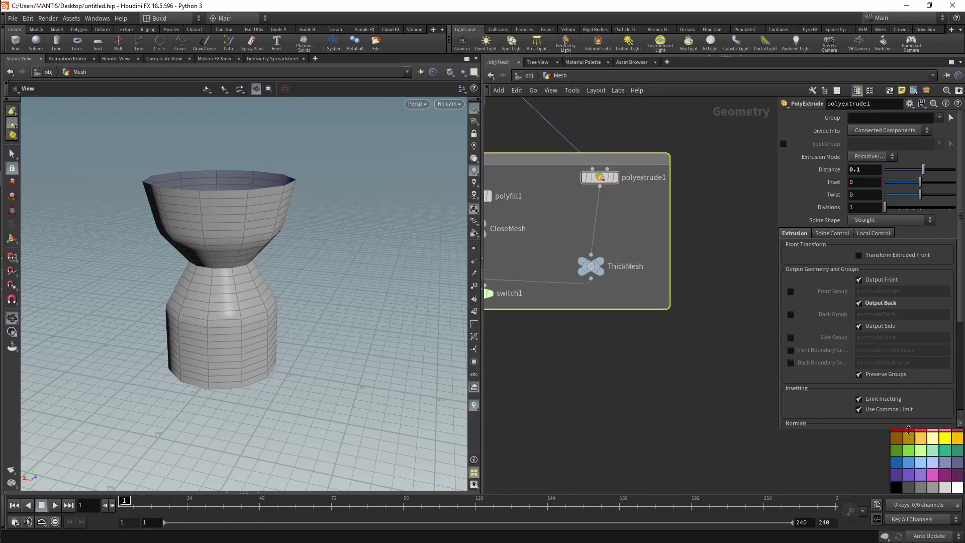
{"action": "scroll", "coordinate": [911, 438], "scroll_direction": "up", "scroll_amount": 3}
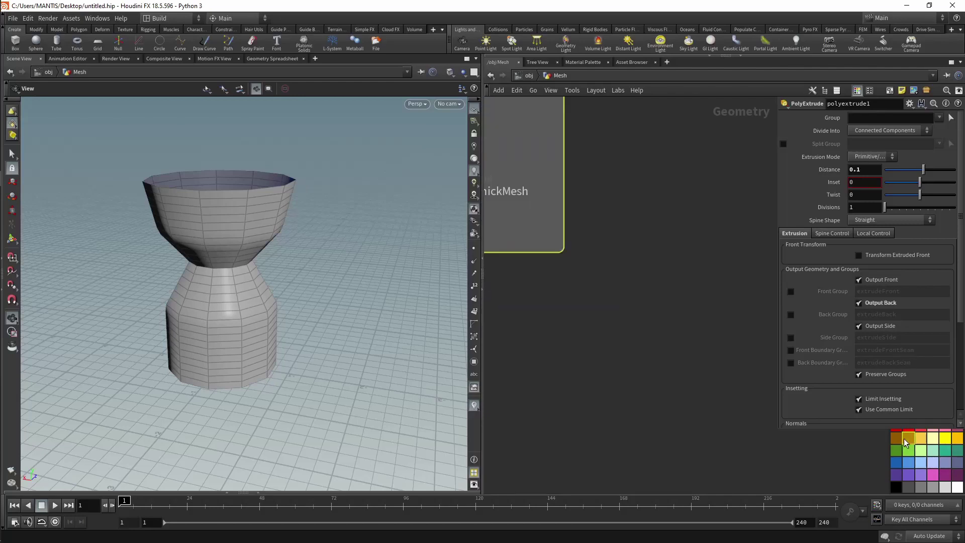
{"action": "left_click_drag", "start_coordinate": [885, 428], "coordinate": [885, 375]}
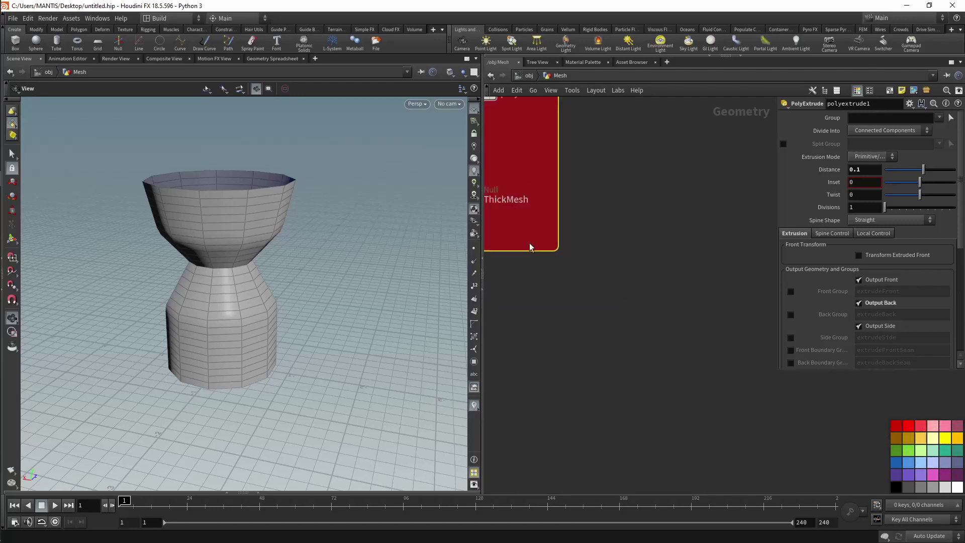
{"action": "scroll", "coordinate": [753, 296], "scroll_direction": "down", "scroll_amount": 10}
{"action": "scroll", "coordinate": [647, 323], "scroll_direction": "up", "scroll_amount": 4}
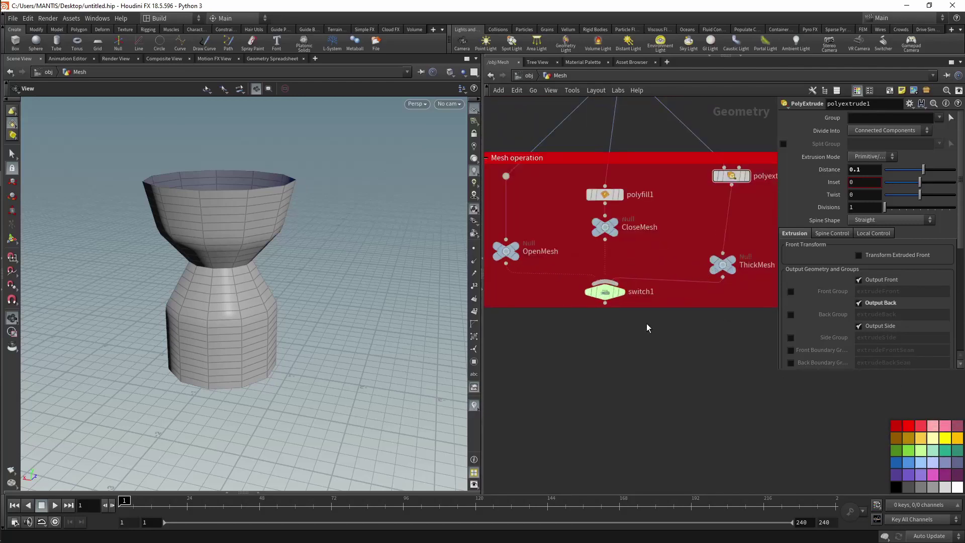
{"action": "left_click", "coordinate": [610, 297]}
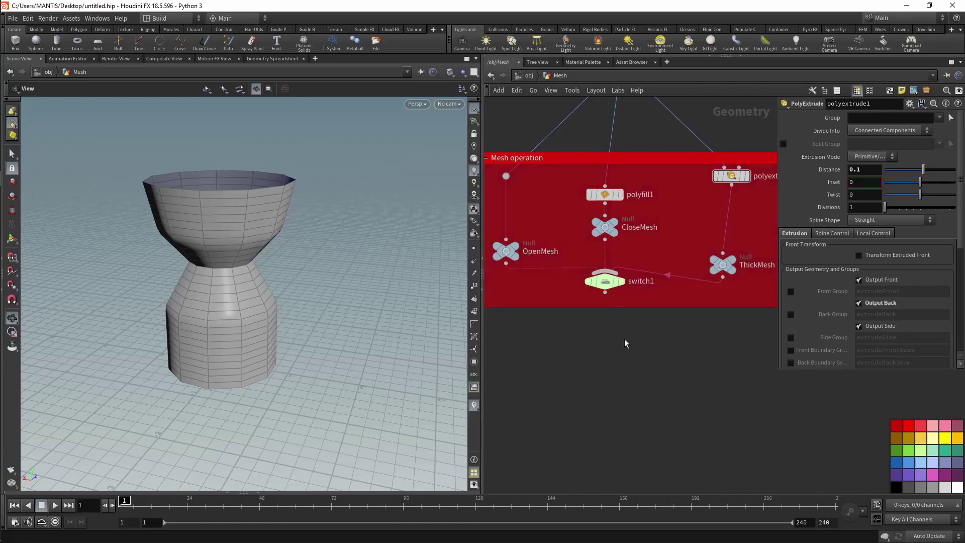
{"action": "scroll", "coordinate": [624, 342], "scroll_direction": "down", "scroll_amount": 3}
{"action": "middle_click_drag", "start_coordinate": [625, 356], "coordinate": [627, 302]}
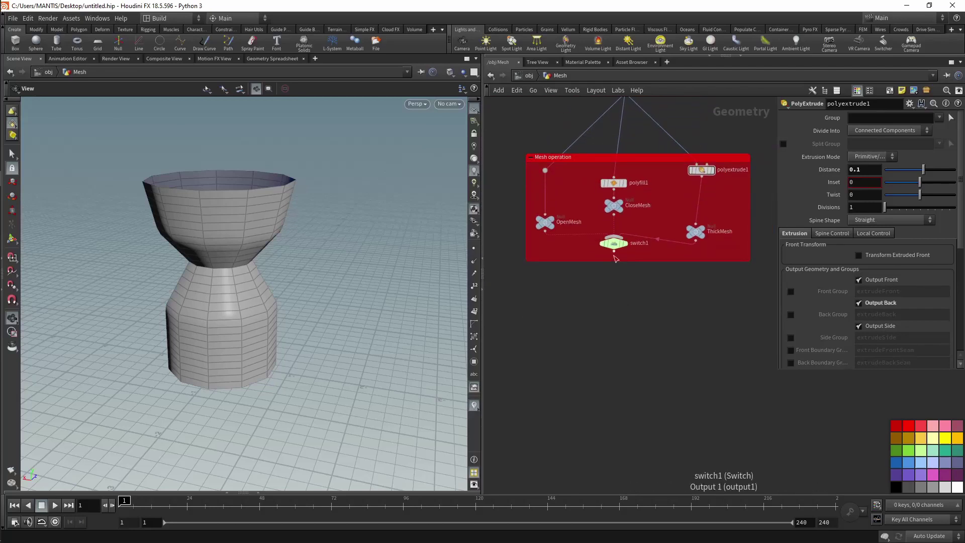
{"action": "left_click_drag", "start_coordinate": [613, 250], "coordinate": [615, 348]}
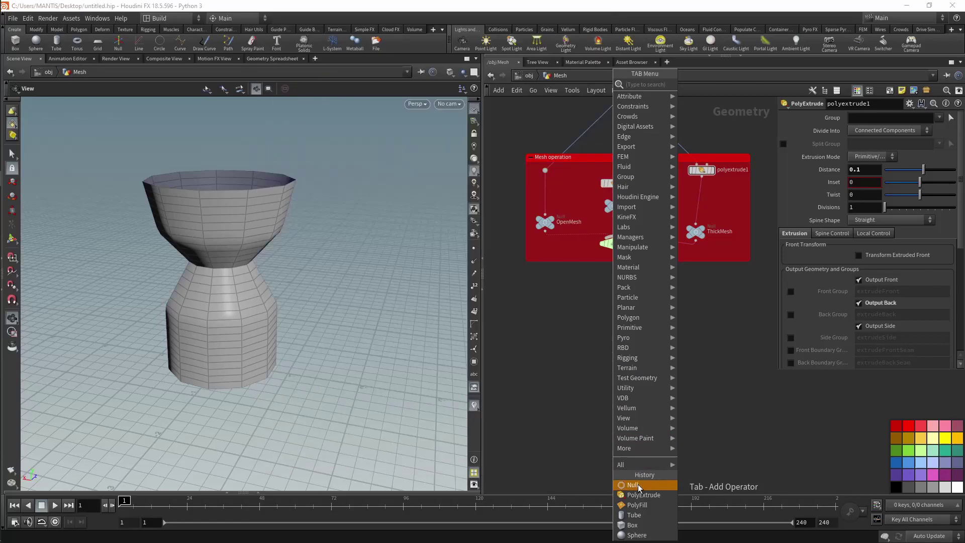
Step: Add a Null after switch1, name it OUT_TOOL and make it the displayed output
{"action": "left_click", "coordinate": [638, 484]}
{"action": "scroll", "coordinate": [628, 323], "scroll_direction": "up", "scroll_amount": 2}
{"action": "left_click", "coordinate": [598, 354]}
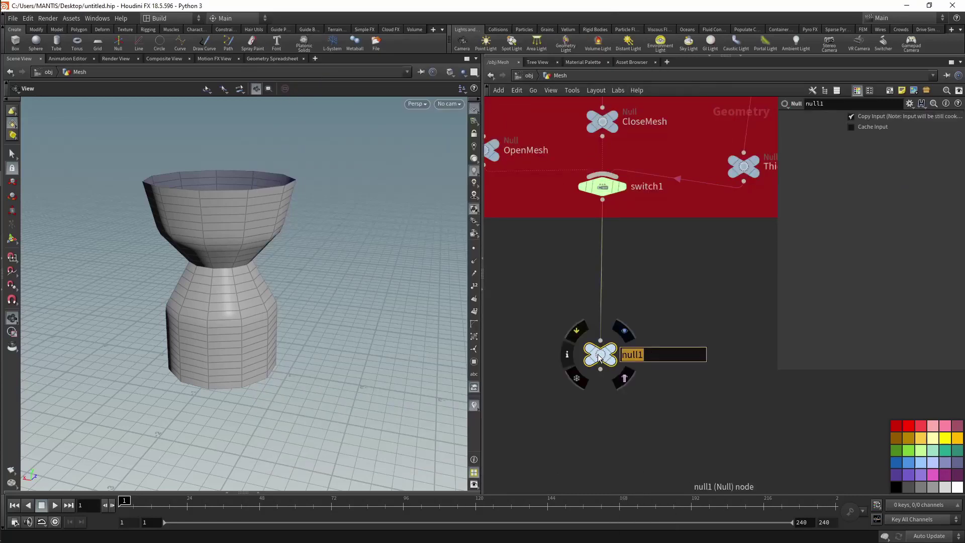
{"action": "type", "text": "OU"}
{"action": "type", "text": "T_TTOOL"}
{"action": "key", "text": "Return"}
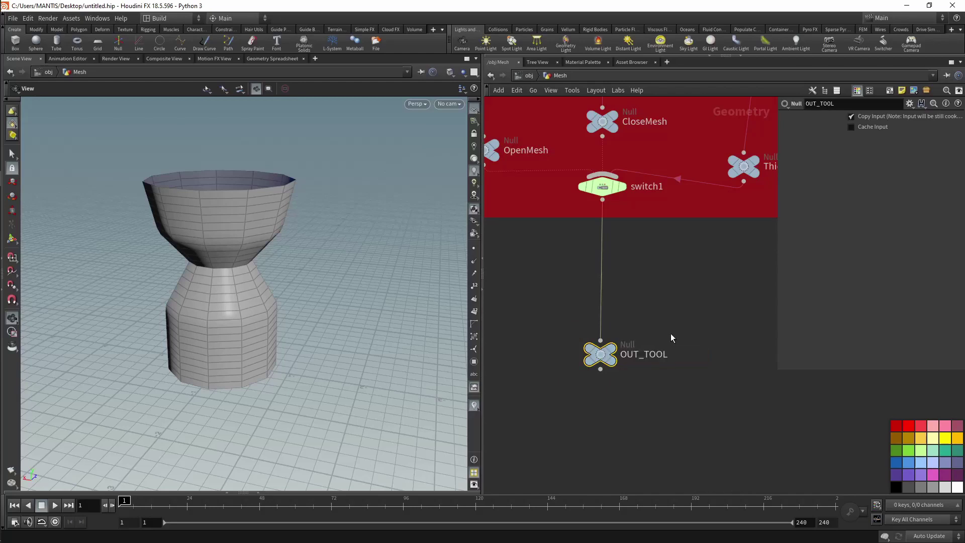
{"action": "left_click", "coordinate": [908, 450]}
Step: Hide the colour palette and tidy the layout, moving the Mesh box and OUT_TOOL up near switch1
{"action": "scroll", "coordinate": [616, 298], "scroll_direction": "down", "scroll_amount": 2}
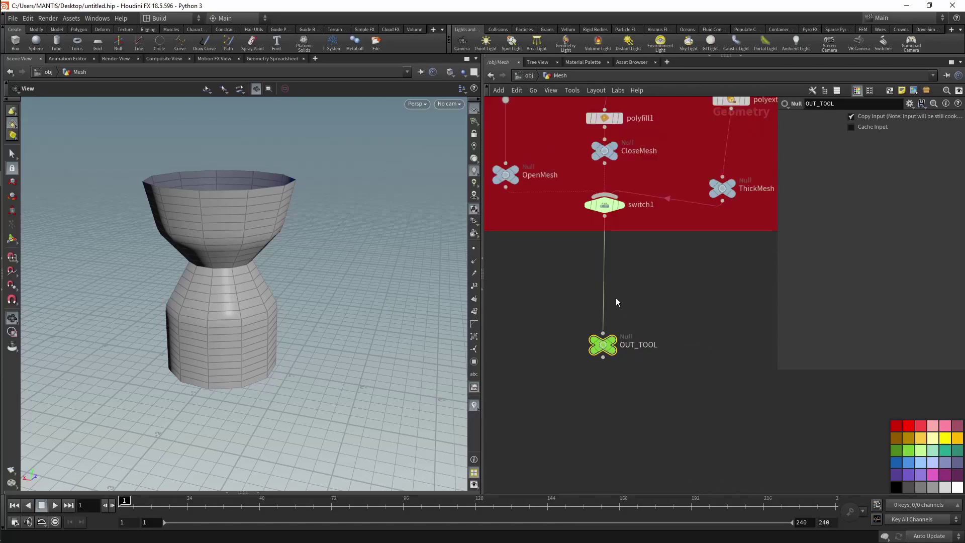
{"action": "scroll", "coordinate": [623, 304], "scroll_direction": "down", "scroll_amount": 2}
{"action": "scroll", "coordinate": [654, 312], "scroll_direction": "down", "scroll_amount": 1}
{"action": "middle_click_drag", "start_coordinate": [667, 325], "coordinate": [662, 387]}
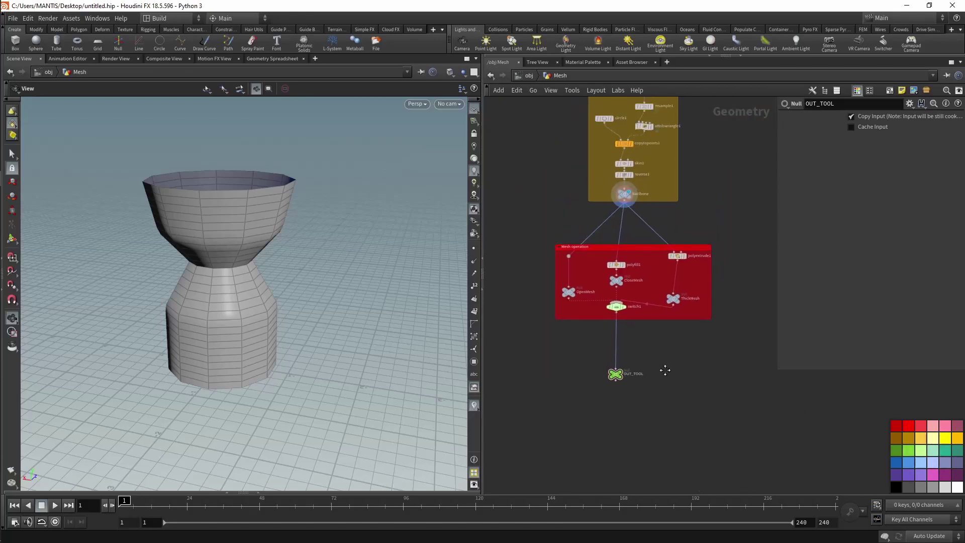
{"action": "key", "text": "c"}
{"action": "scroll", "coordinate": [731, 264], "scroll_direction": "down", "scroll_amount": 2}
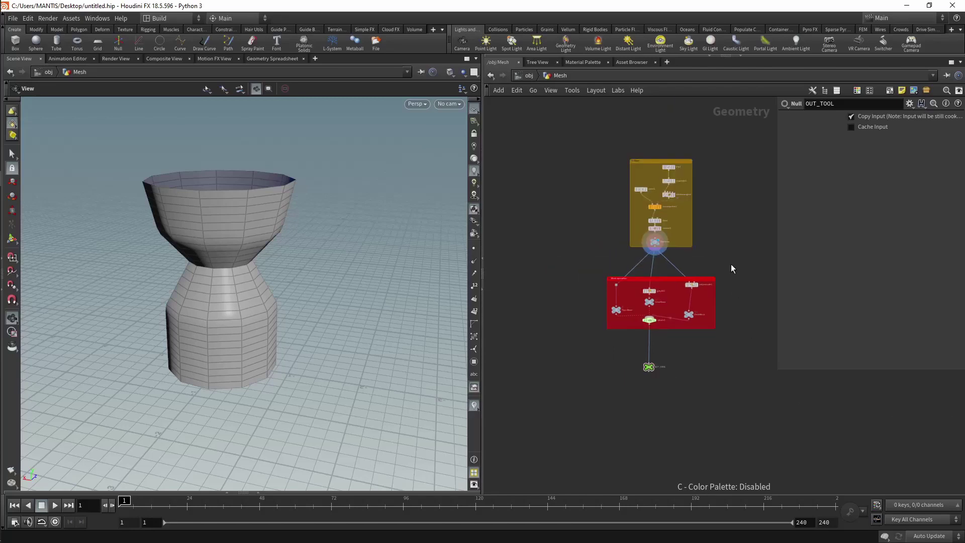
{"action": "scroll", "coordinate": [703, 272], "scroll_direction": "up", "scroll_amount": 2}
{"action": "scroll", "coordinate": [694, 281], "scroll_direction": "up", "scroll_amount": 1}
{"action": "scroll", "coordinate": [694, 285], "scroll_direction": "up", "scroll_amount": 1}
{"action": "left_click_drag", "start_coordinate": [600, 320], "coordinate": [606, 284]}
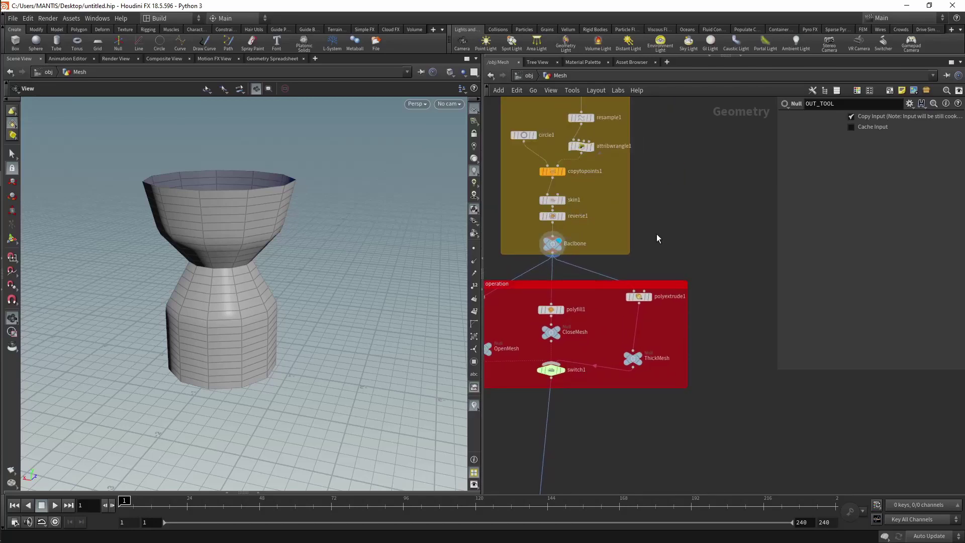
{"action": "scroll", "coordinate": [659, 249], "scroll_direction": "down", "scroll_amount": 2}
{"action": "middle_click_drag", "start_coordinate": [673, 220], "coordinate": [708, 267]}
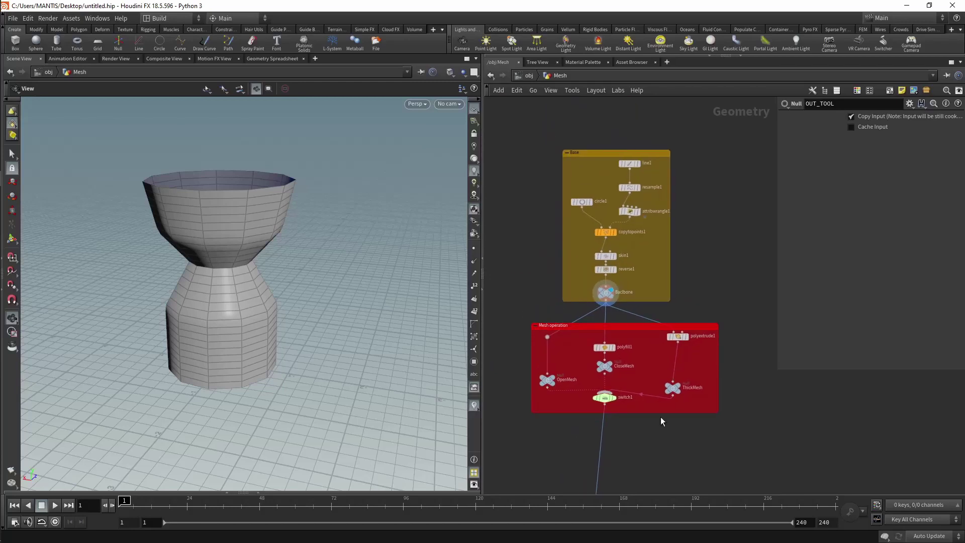
{"action": "middle_click_drag", "start_coordinate": [661, 421], "coordinate": [675, 353]}
{"action": "left_click_drag", "start_coordinate": [609, 441], "coordinate": [620, 379]}
Step: Save the scene and go back up to the object level
{"action": "key", "text": "ctrl+s"}
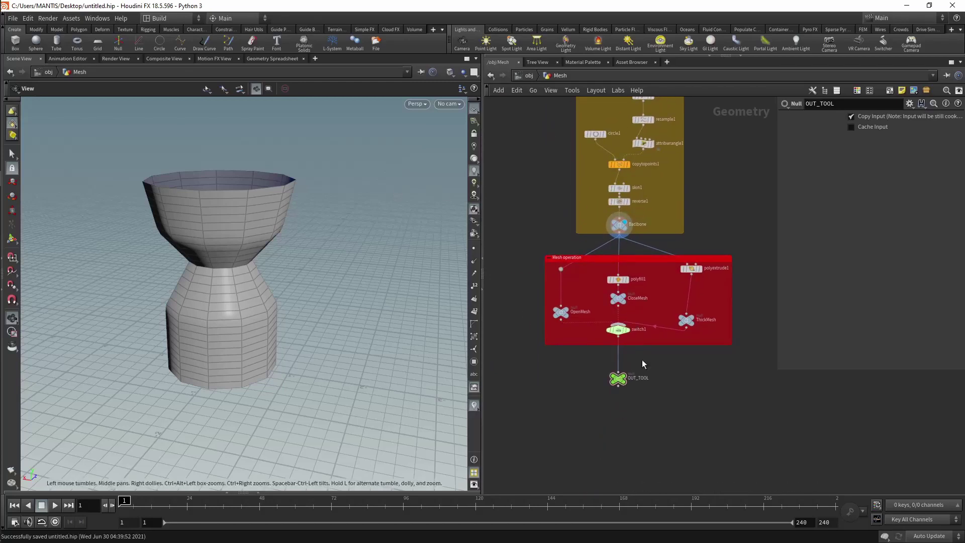
{"action": "scroll", "coordinate": [668, 373], "scroll_direction": "up", "scroll_amount": 3}
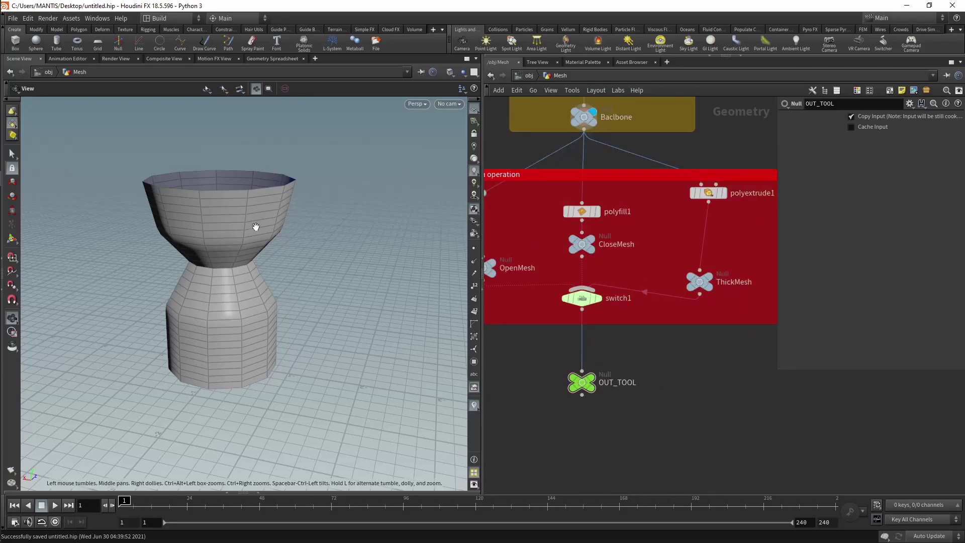
{"action": "scroll", "coordinate": [647, 334], "scroll_direction": "down", "scroll_amount": 5}
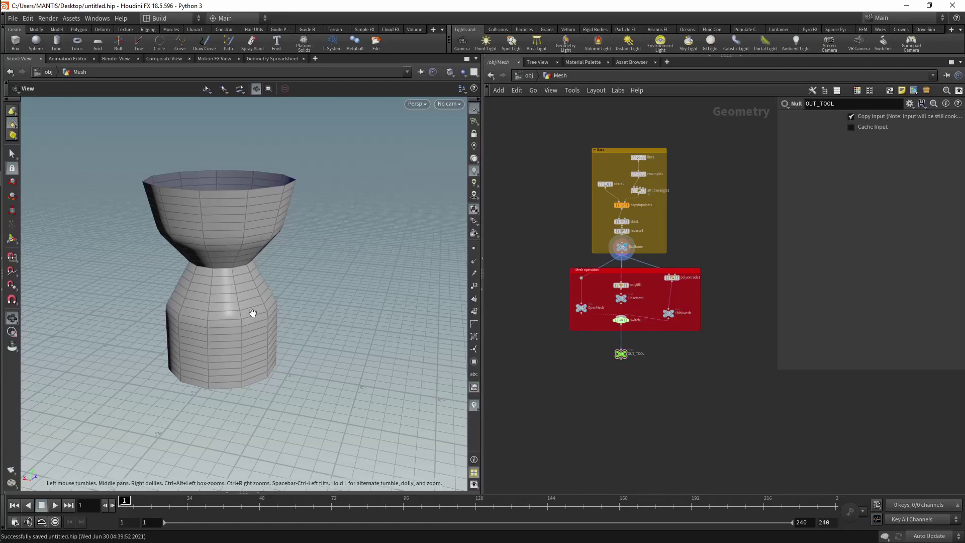
{"action": "scroll", "coordinate": [271, 276], "scroll_direction": "up", "scroll_amount": 2}
{"action": "scroll", "coordinate": [270, 277], "scroll_direction": "up", "scroll_amount": 2}
{"action": "scroll", "coordinate": [295, 286], "scroll_direction": "up", "scroll_amount": 1}
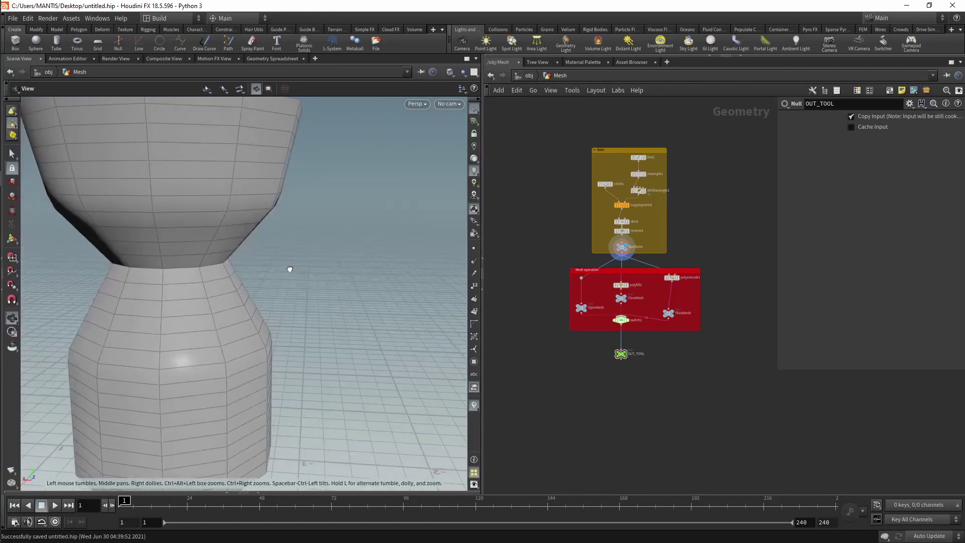
{"action": "left_click", "coordinate": [529, 75]}
Step: Inside geo1, frame the vase and set the Smart Revolve Resolution to 0.15
{"action": "double_click", "coordinate": [616, 331]}
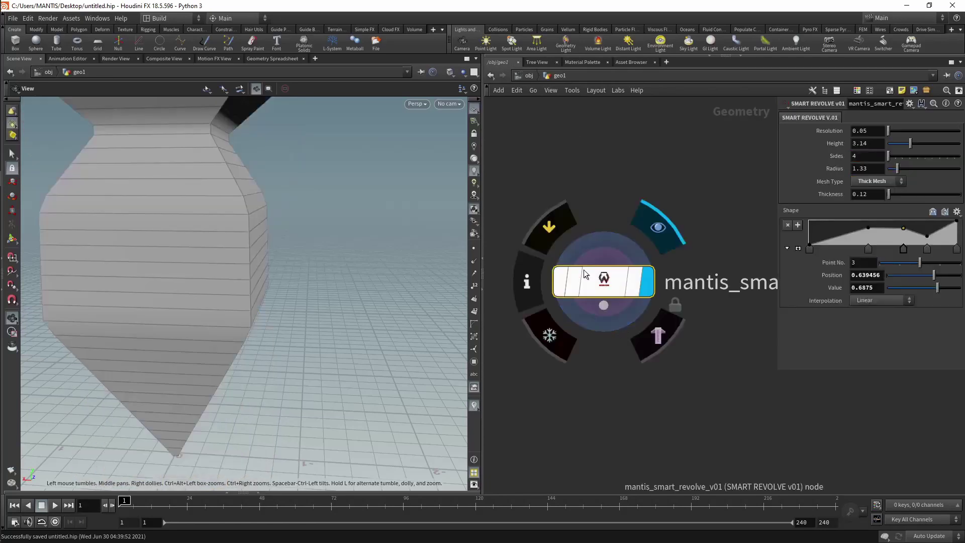
{"action": "mouse_move", "coordinate": [888, 130]}
{"action": "left_mouse_down"}
{"action": "mouse_move", "coordinate": [901, 133]}
{"action": "mouse_move", "coordinate": [897, 122]}
{"action": "mouse_move", "coordinate": [891, 131]}
{"action": "left_mouse_up"}
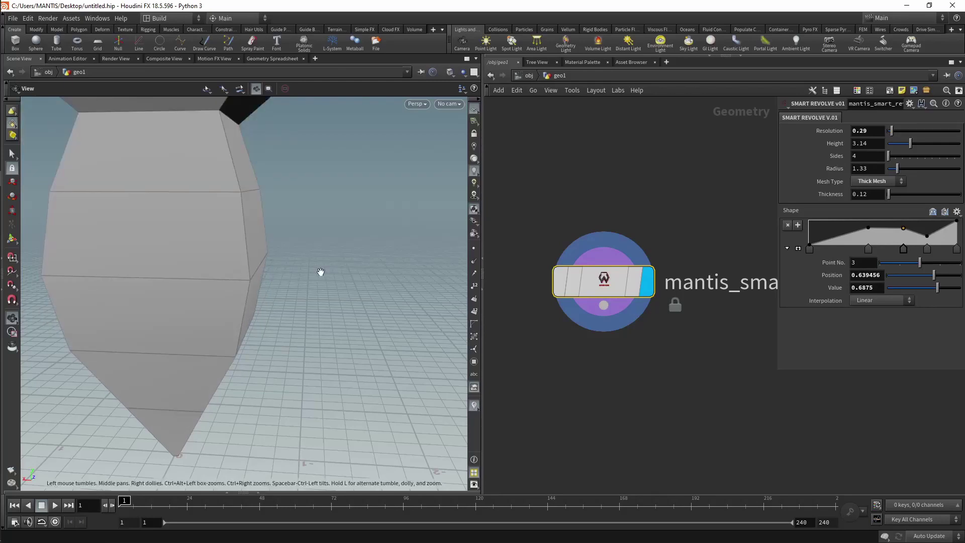
{"action": "key", "text": "space+h"}
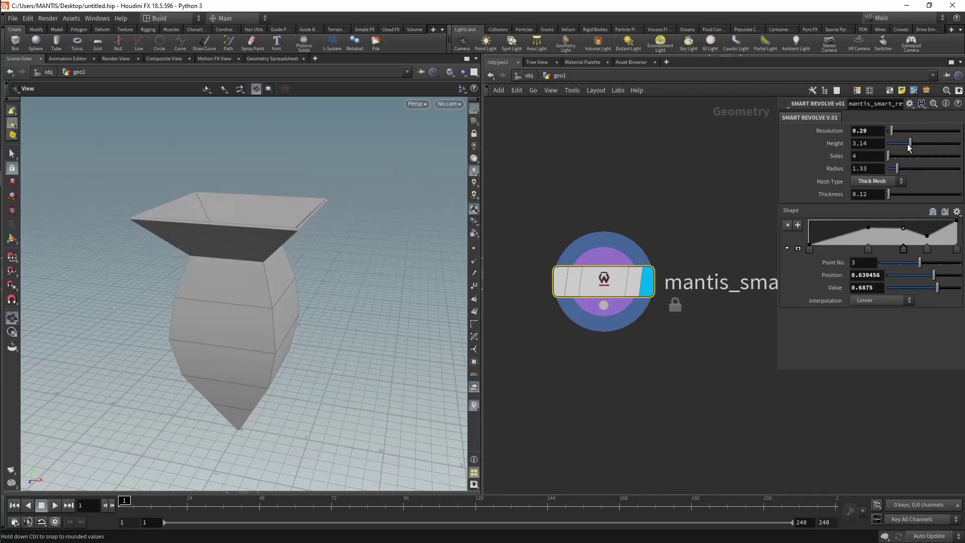
{"action": "left_click_drag", "start_coordinate": [893, 131], "coordinate": [918, 145]}
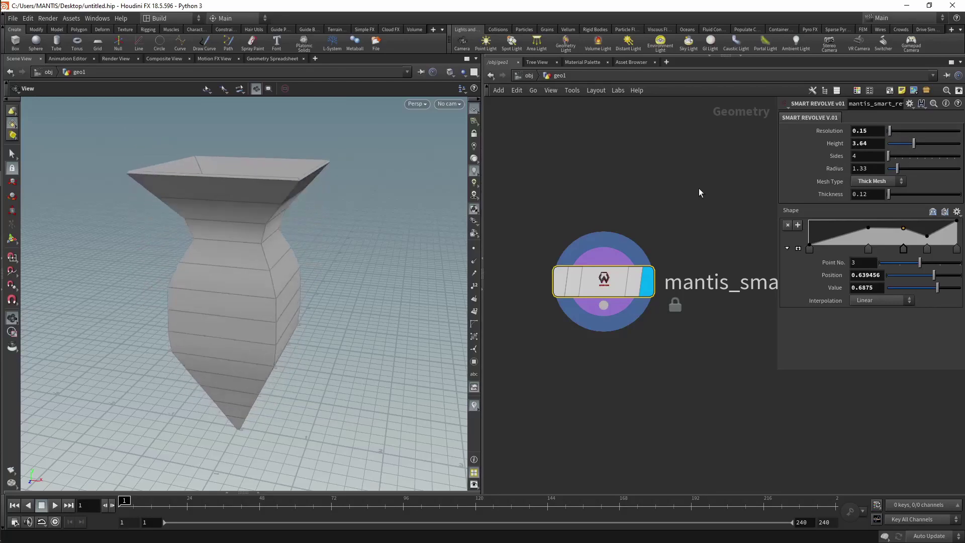
Step: Dive into Mesh and box-select all 15 revolve nodes from copytopoints1 down to OUT_TOOL
{"action": "key", "text": "u"}
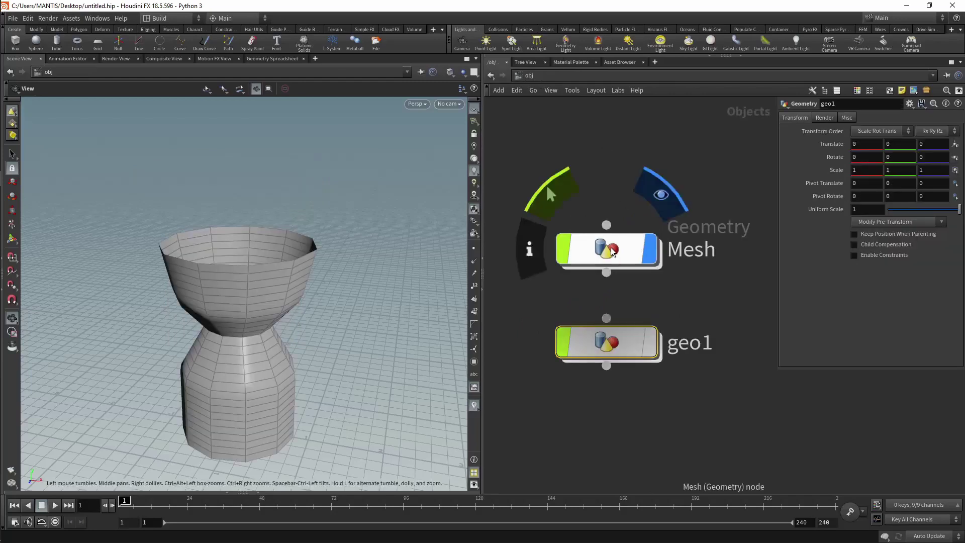
{"action": "double_click", "coordinate": [608, 247]}
{"action": "middle_click_drag", "start_coordinate": [642, 351], "coordinate": [648, 385]}
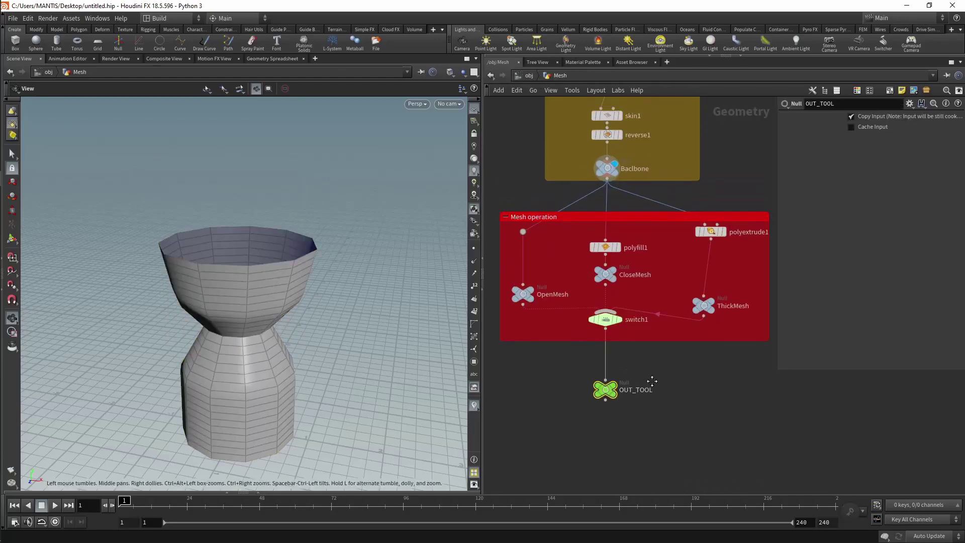
{"action": "scroll", "coordinate": [671, 371], "scroll_direction": "down", "scroll_amount": 3}
{"action": "scroll", "coordinate": [646, 326], "scroll_direction": "up", "scroll_amount": 2}
{"action": "scroll", "coordinate": [652, 345], "scroll_direction": "up", "scroll_amount": 1}
{"action": "middle_click_drag", "start_coordinate": [652, 344], "coordinate": [668, 373]}
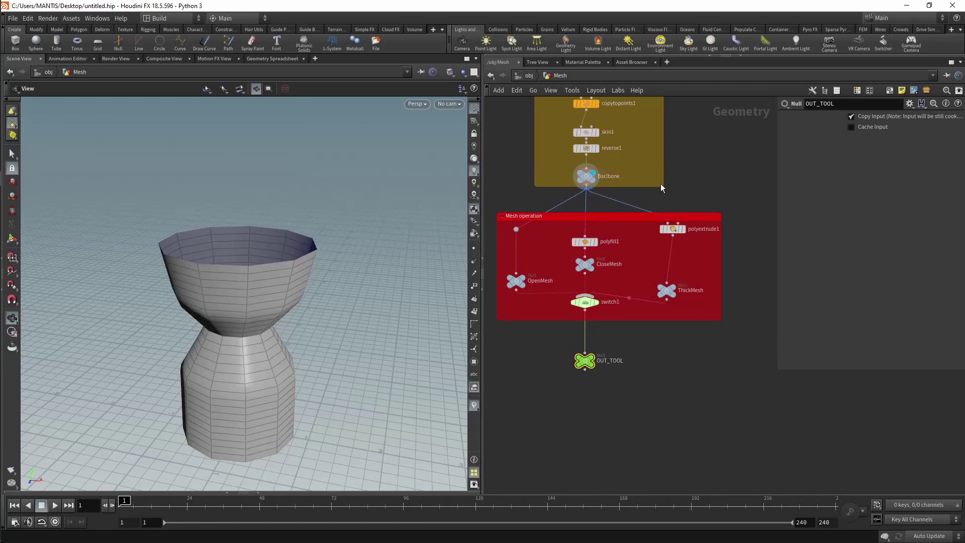
{"action": "scroll", "coordinate": [701, 244], "scroll_direction": "down", "scroll_amount": 2}
{"action": "scroll", "coordinate": [701, 244], "scroll_direction": "down", "scroll_amount": 2}
{"action": "left_click_drag", "start_coordinate": [598, 139], "coordinate": [773, 346]}
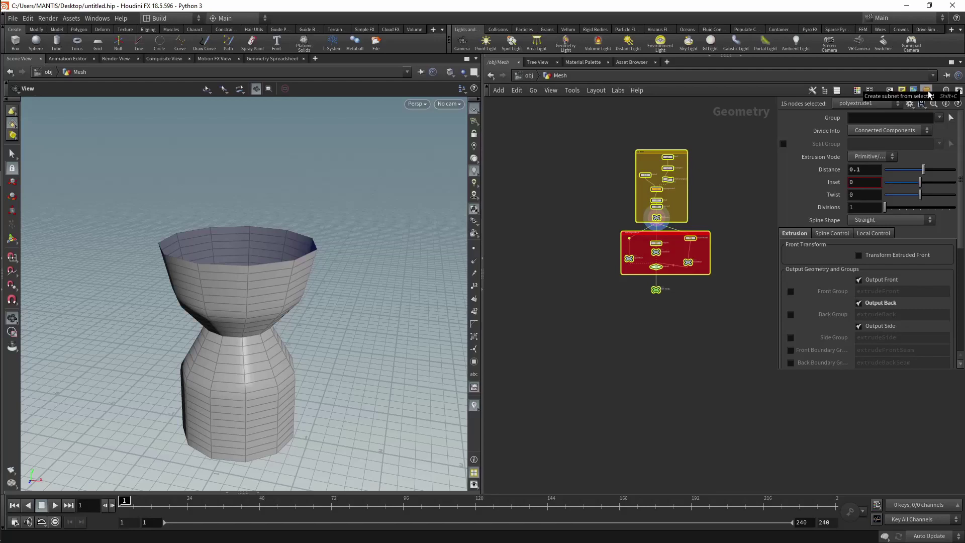
Step: Collapse the selection into a subnet and rename it Revolve
{"action": "left_click", "coordinate": [927, 92]}
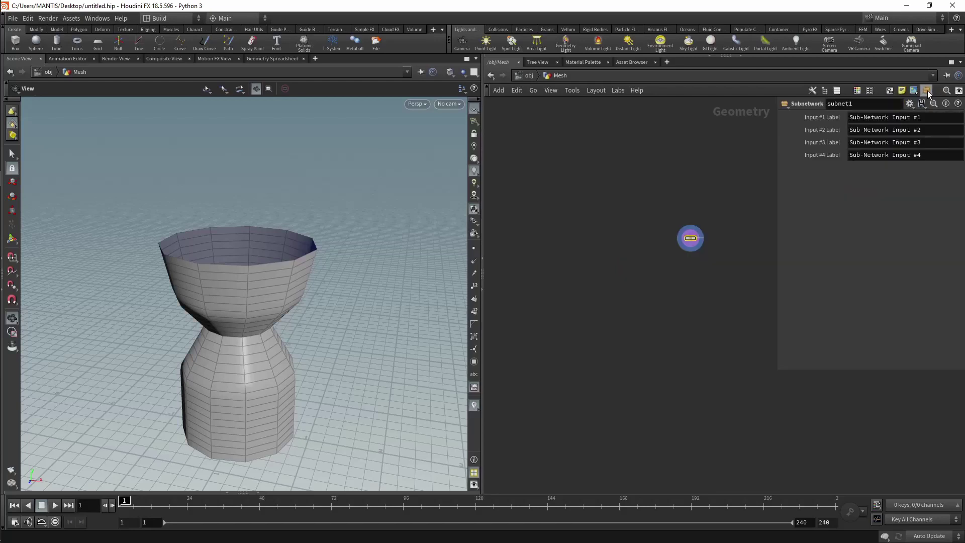
{"action": "scroll", "coordinate": [703, 259], "scroll_direction": "up", "scroll_amount": 3}
{"action": "scroll", "coordinate": [623, 223], "scroll_direction": "up", "scroll_amount": 2}
{"action": "middle_click_drag", "start_coordinate": [622, 222], "coordinate": [714, 321]}
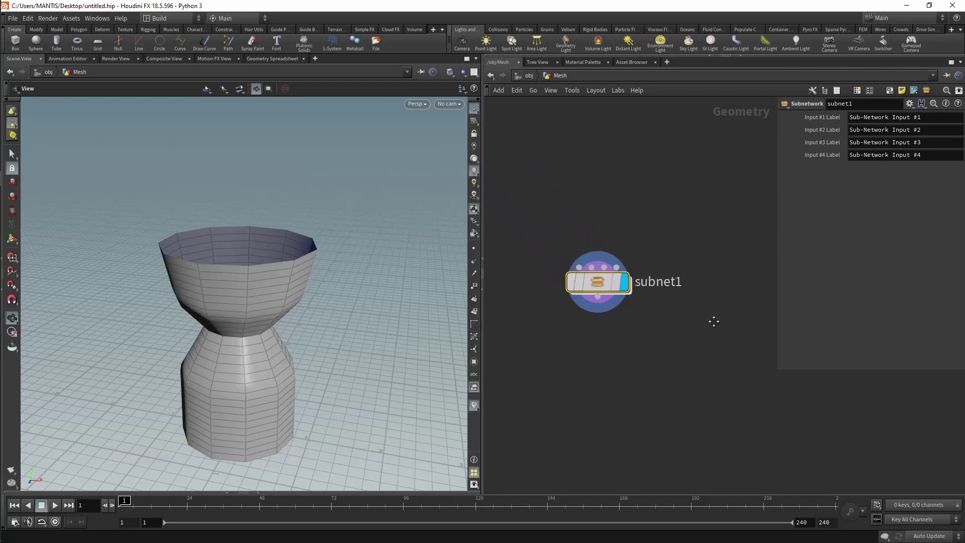
{"action": "double_click", "coordinate": [671, 285]}
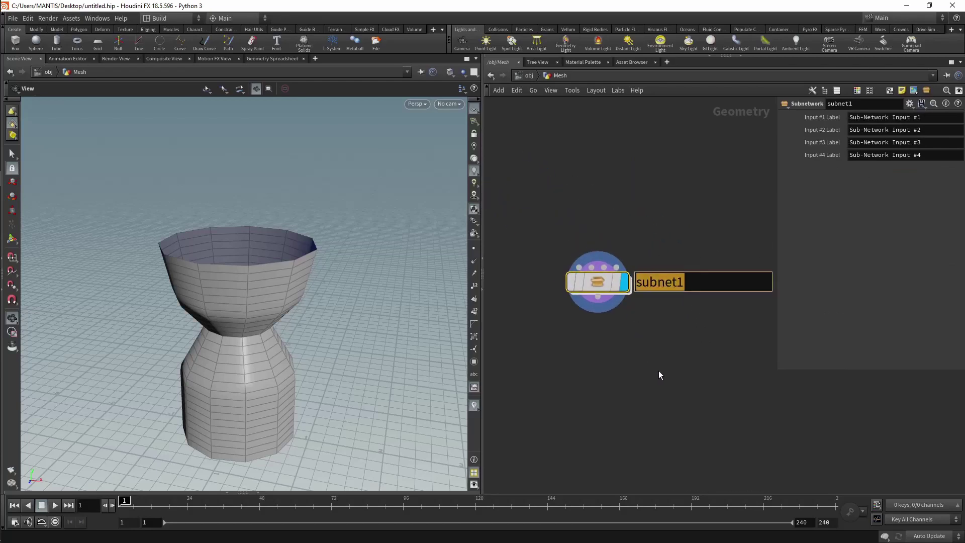
{"action": "type", "text": "rev"}
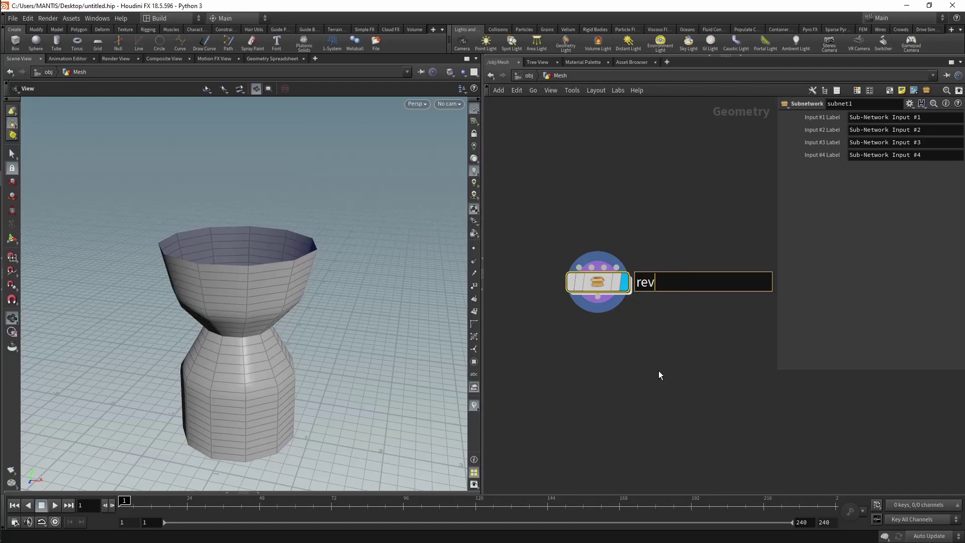
{"action": "type", "text": "ol"}
{"action": "type", "text": "ve"}
{"action": "key", "text": "Home"}
{"action": "key", "text": "Delete"}
{"action": "type", "text": "R"}
{"action": "key", "text": "Return"}
{"action": "left_click_drag", "start_coordinate": [599, 282], "coordinate": [656, 264]}
{"action": "mouse_move", "coordinate": [622, 276]}
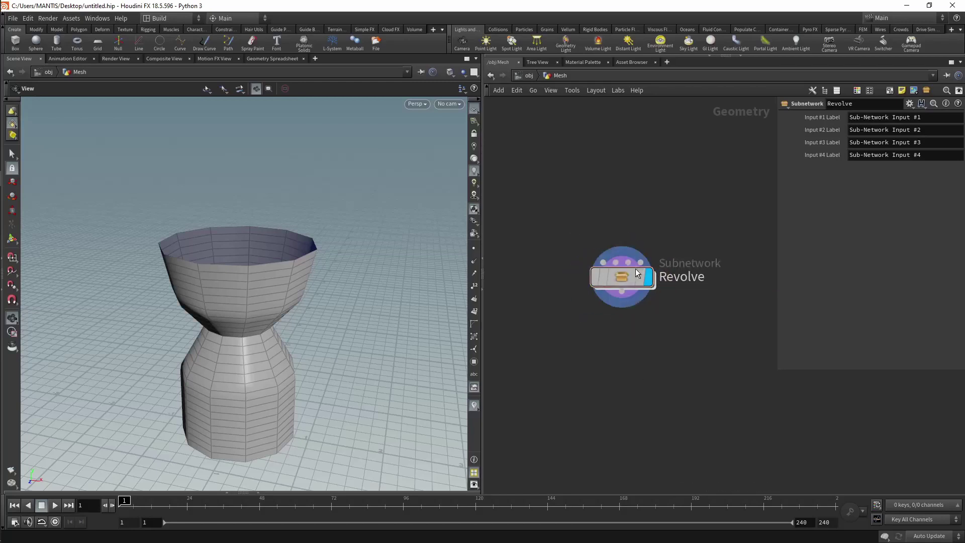
{"action": "key", "text": "ctrl+z"}
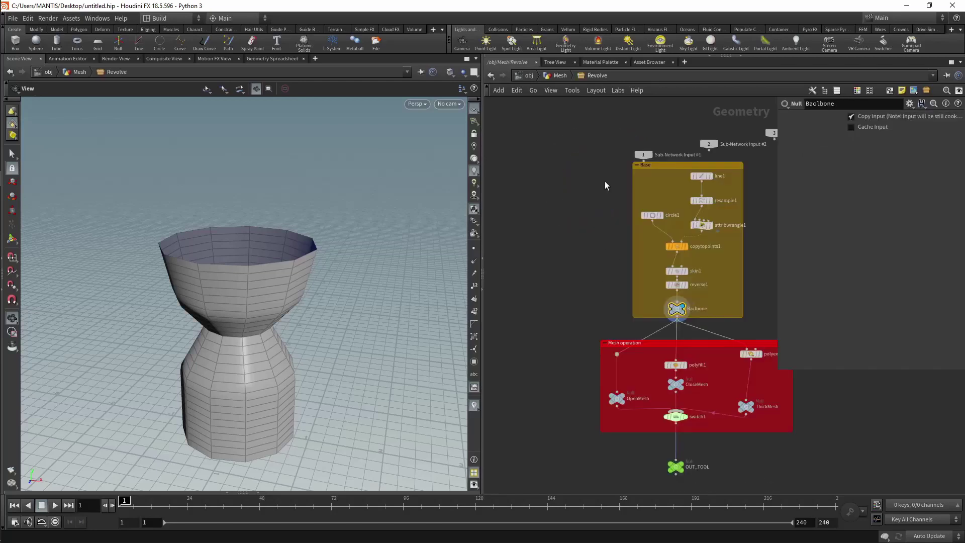
Step: Inspect Revolve's inner nodes such as circle1, then back at Mesh level select Revolve's parameter options menu
{"action": "double_click", "coordinate": [604, 182]}
{"action": "key", "text": "u"}
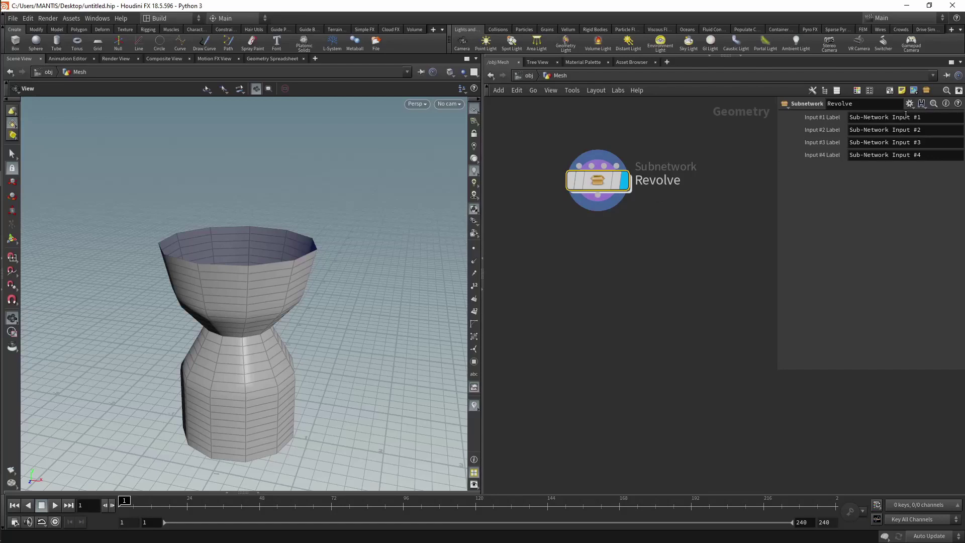
{"action": "double_click", "coordinate": [610, 183]}
{"action": "left_click", "coordinate": [652, 215]}
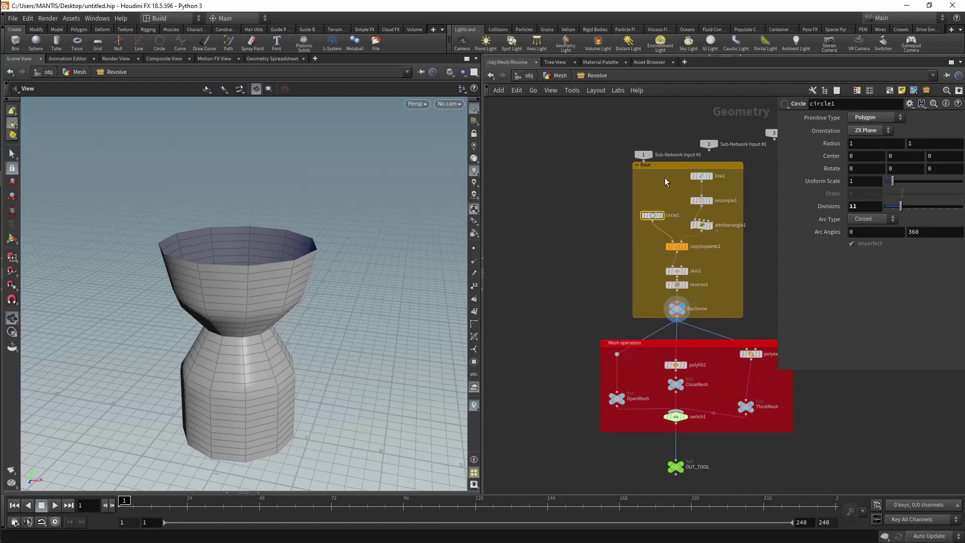
{"action": "left_click", "coordinate": [560, 76]}
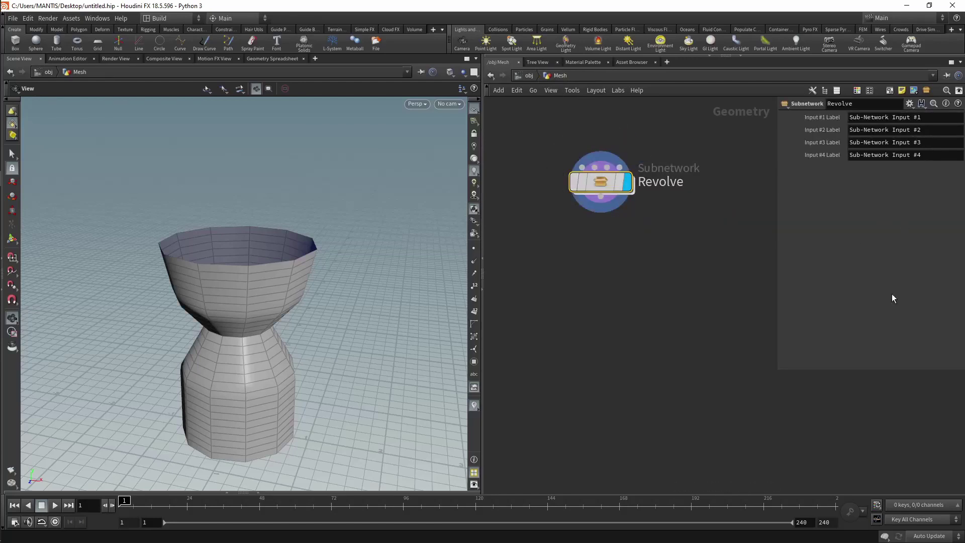
{"action": "mouse_move", "coordinate": [601, 182]}
{"action": "left_click_drag", "start_coordinate": [591, 186], "coordinate": [603, 189]}
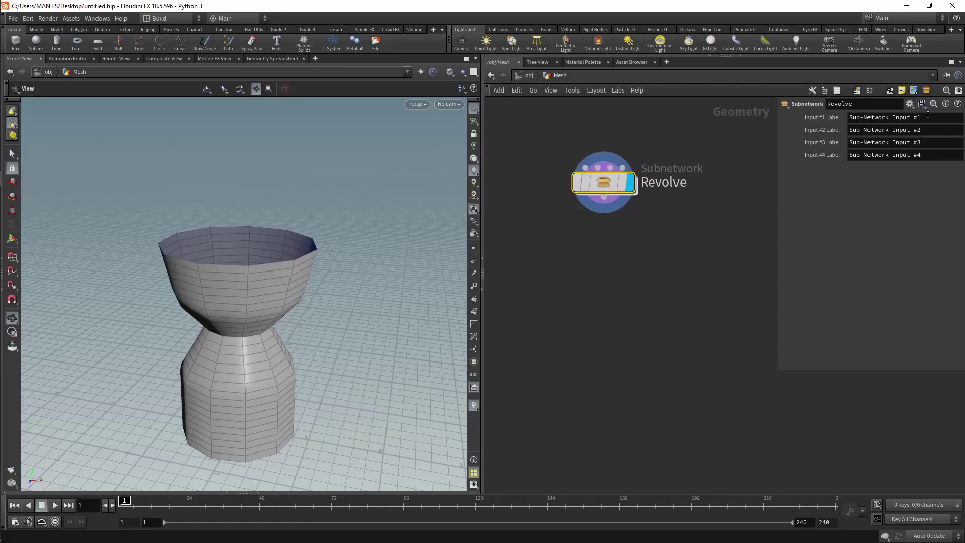
{"action": "left_click", "coordinate": [909, 106]}
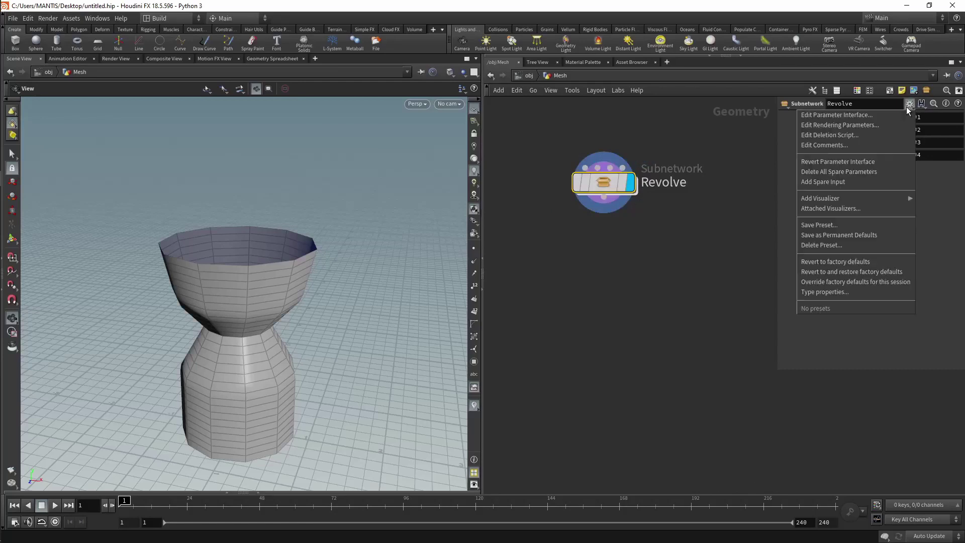
Step: In Edit Parameter Interface, mark Input #1–#4 Label invisible and apply to Revolve
{"action": "left_click", "coordinate": [830, 119]}
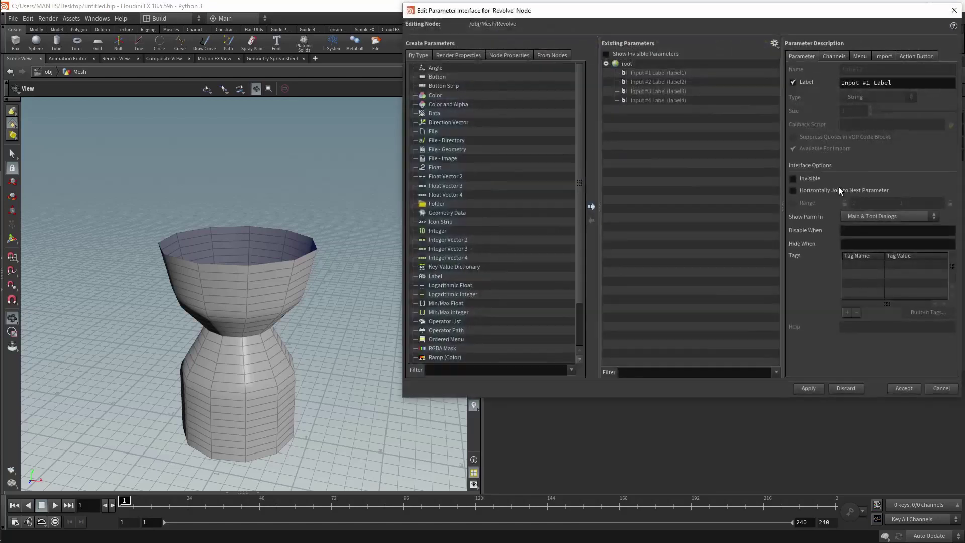
{"action": "mouse_move", "coordinate": [662, 16]}
{"action": "left_mouse_down"}
{"action": "mouse_move", "coordinate": [231, 112]}
{"action": "mouse_move", "coordinate": [298, 86]}
{"action": "mouse_move", "coordinate": [451, 59]}
{"action": "left_mouse_up"}
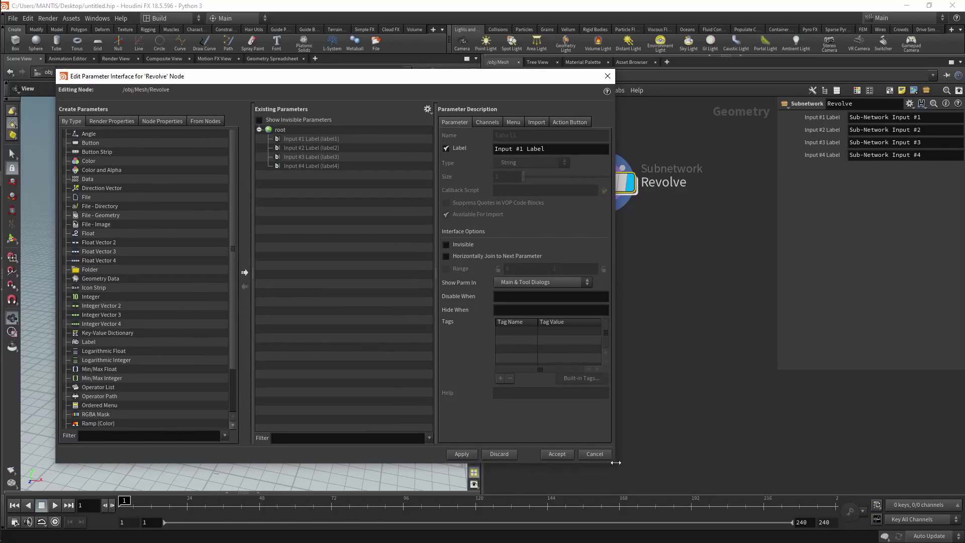
{"action": "left_click_drag", "start_coordinate": [613, 442], "coordinate": [521, 403]}
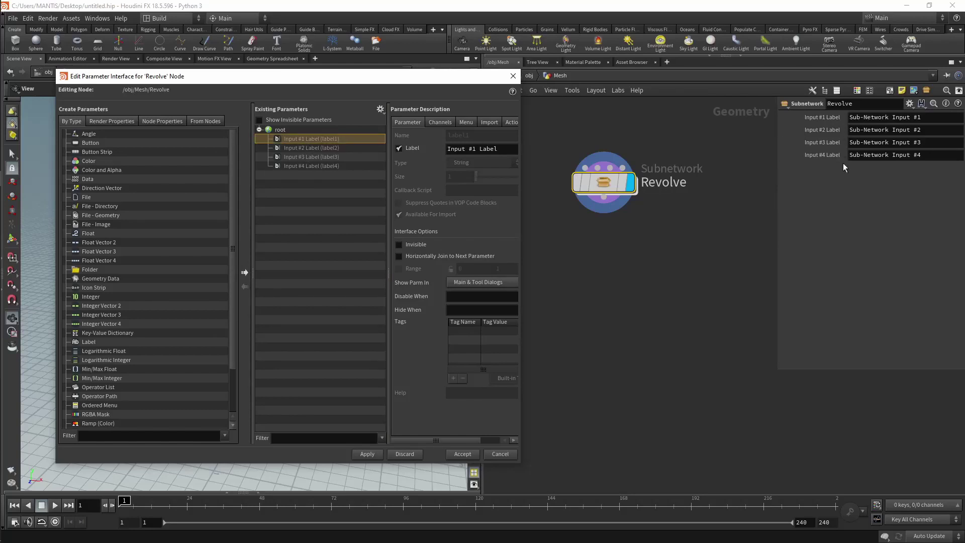
{"action": "left_click", "coordinate": [314, 166], "text": "shift"}
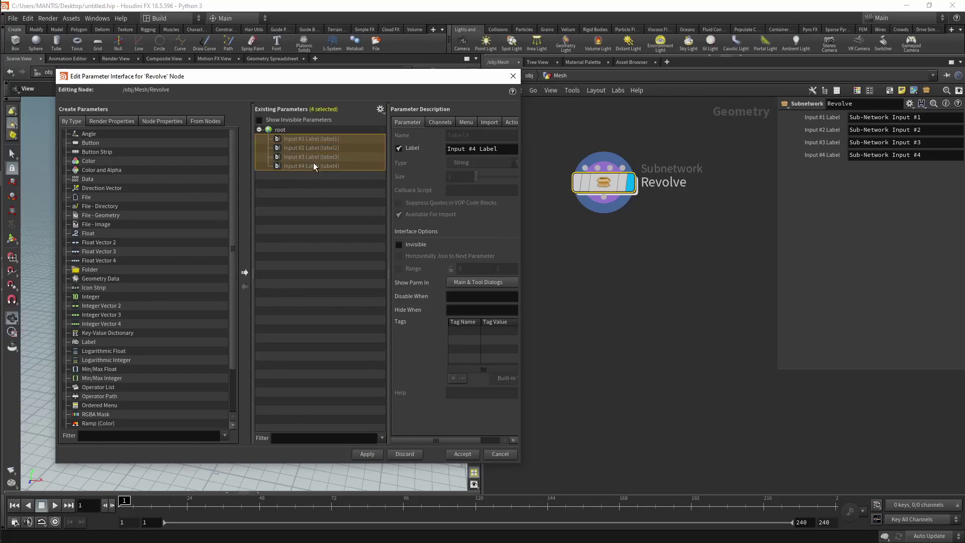
{"action": "left_click", "coordinate": [399, 246]}
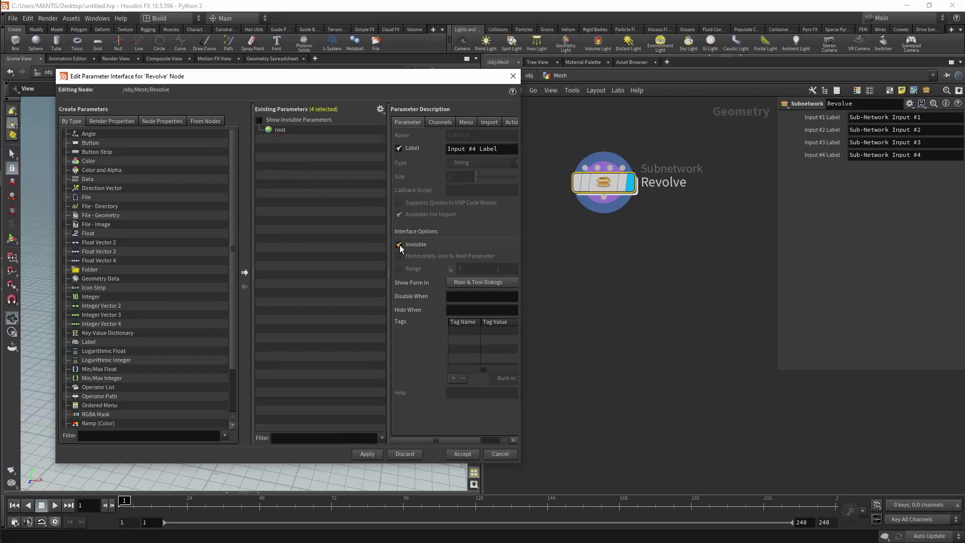
{"action": "left_click", "coordinate": [367, 453]}
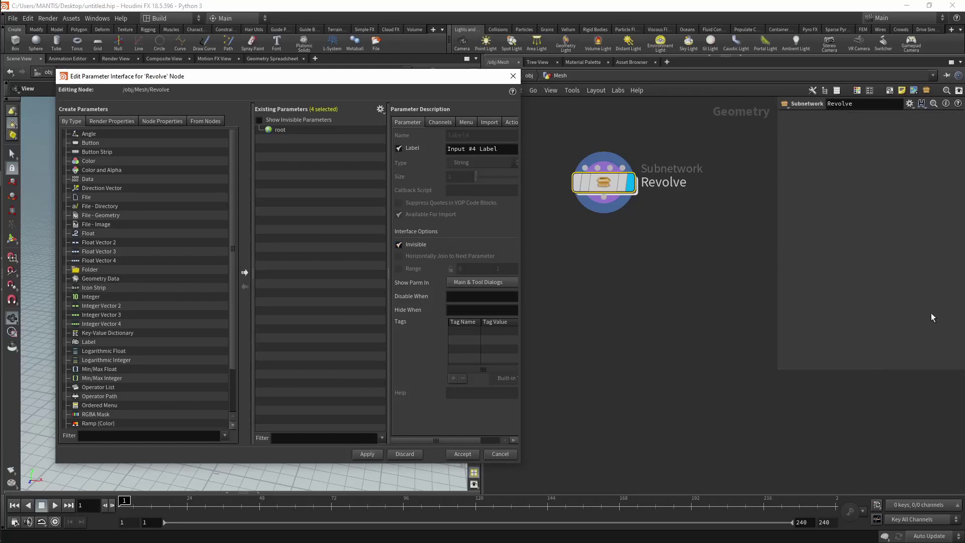